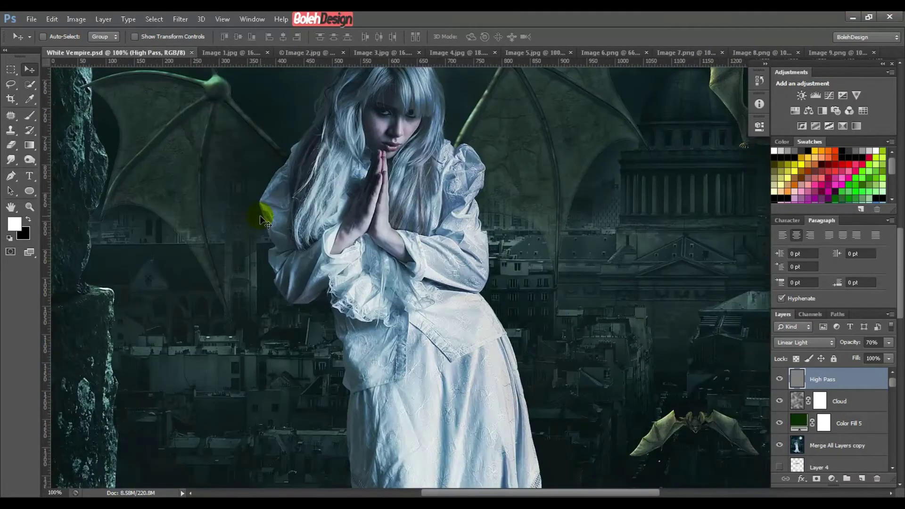
- Examine the finished White Vempire.psd composite up close, from the woman's wings and face down to the dress hem
drag(259, 215, 296, 269)
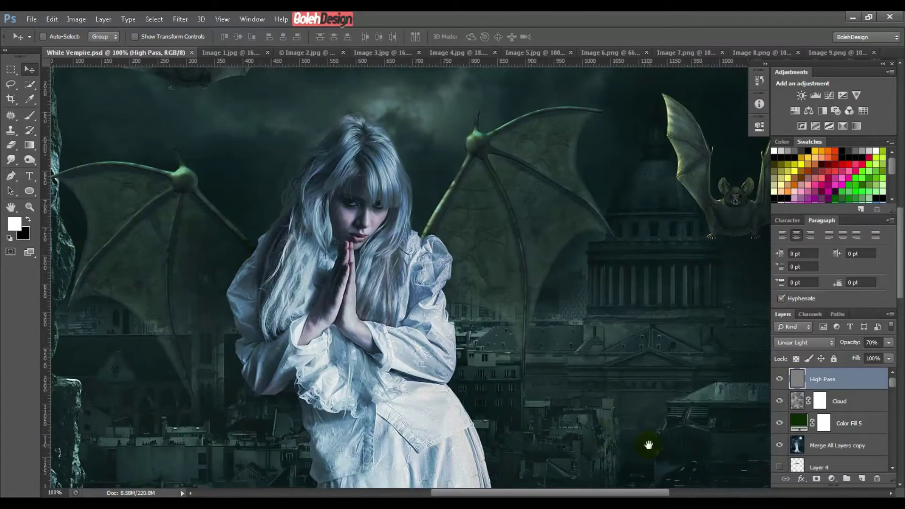
drag(649, 445, 530, 190)
drag(466, 398, 580, 212)
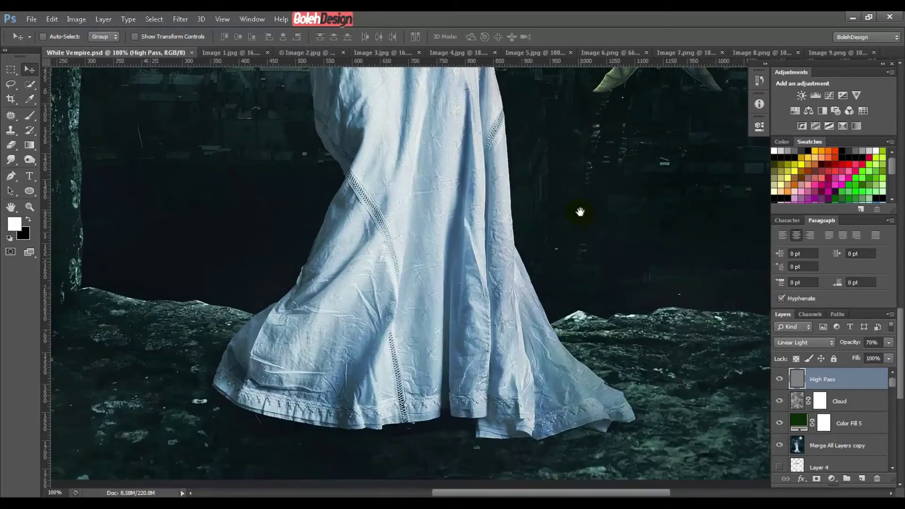
key(ctrl+0)
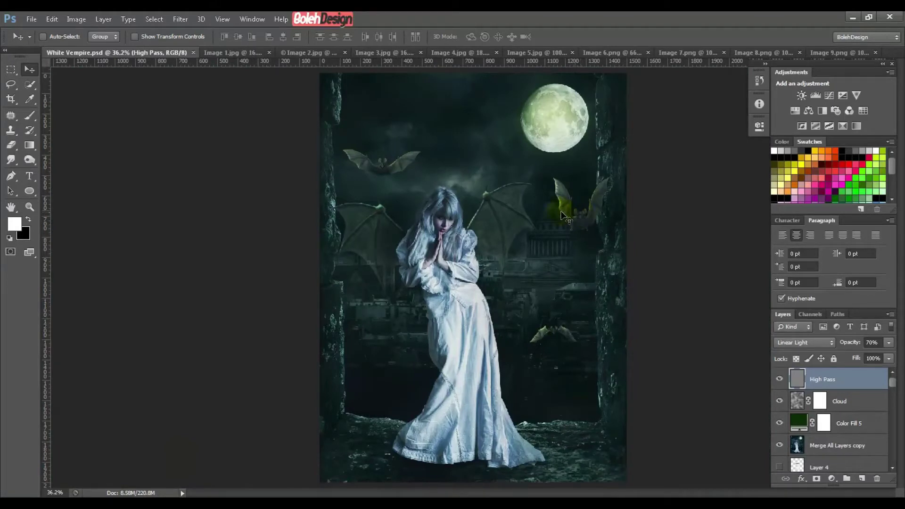
- Review the source pictures from Image 1.jpg to Image 8.png and return to the White Vempire.psd composite
click(226, 52)
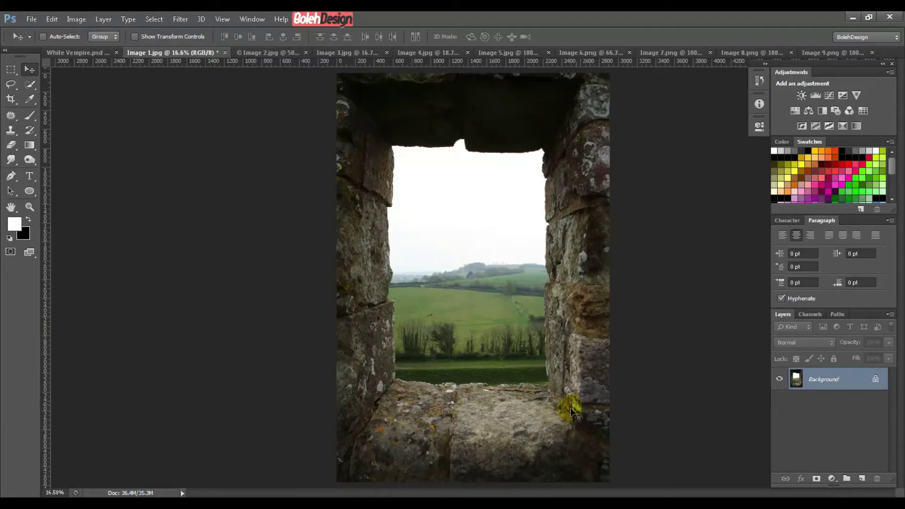
click(264, 52)
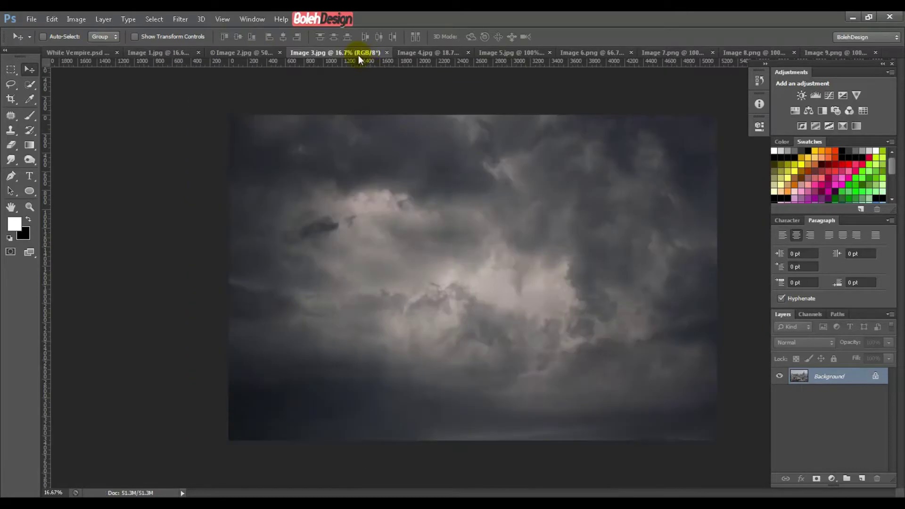
click(359, 55)
click(429, 55)
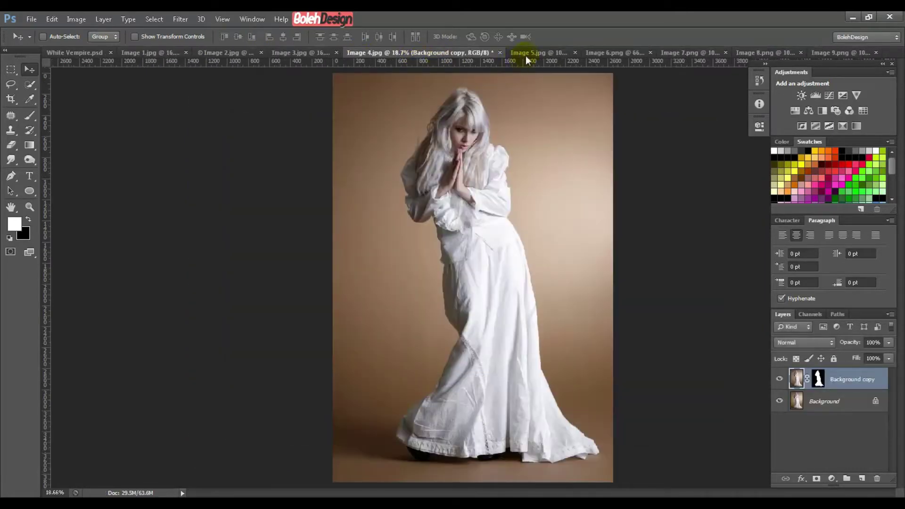
click(552, 52)
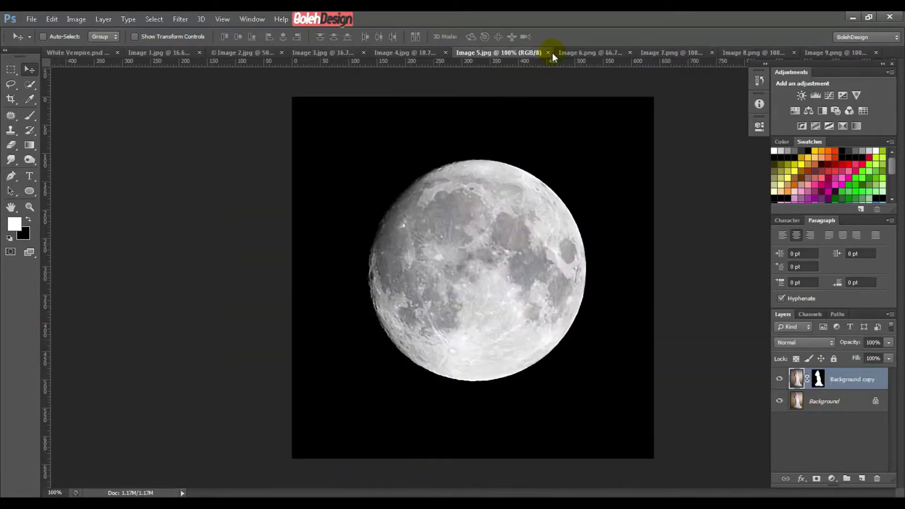
click(619, 52)
click(659, 53)
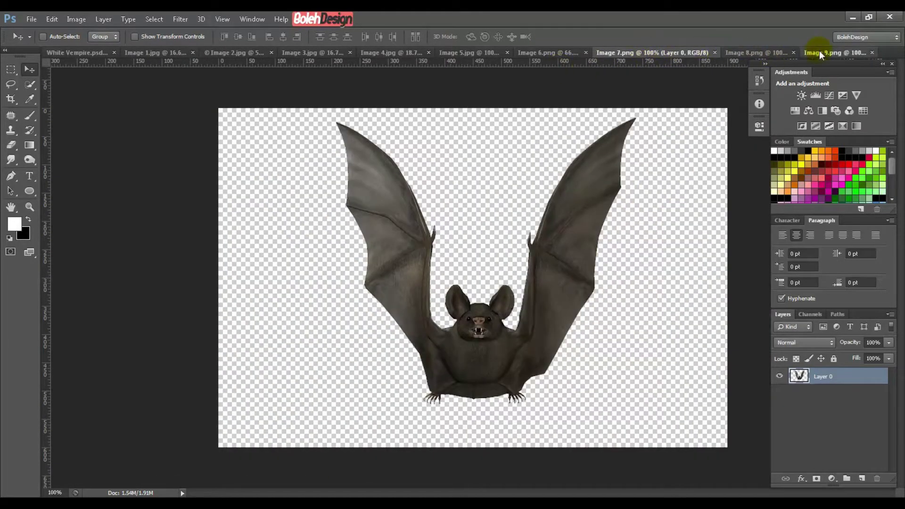
click(776, 53)
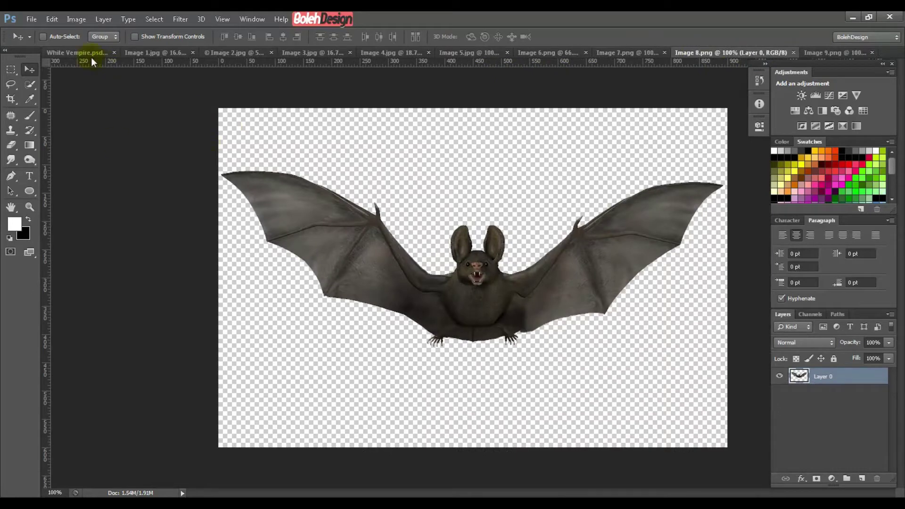
click(77, 52)
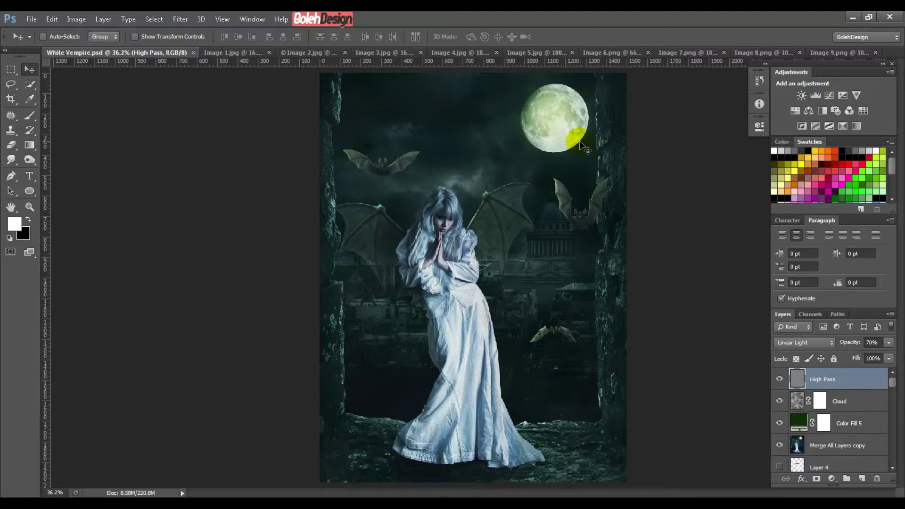
- Create a new blank document 1500 pixels wide and 2000 pixels high
click(31, 19)
click(42, 33)
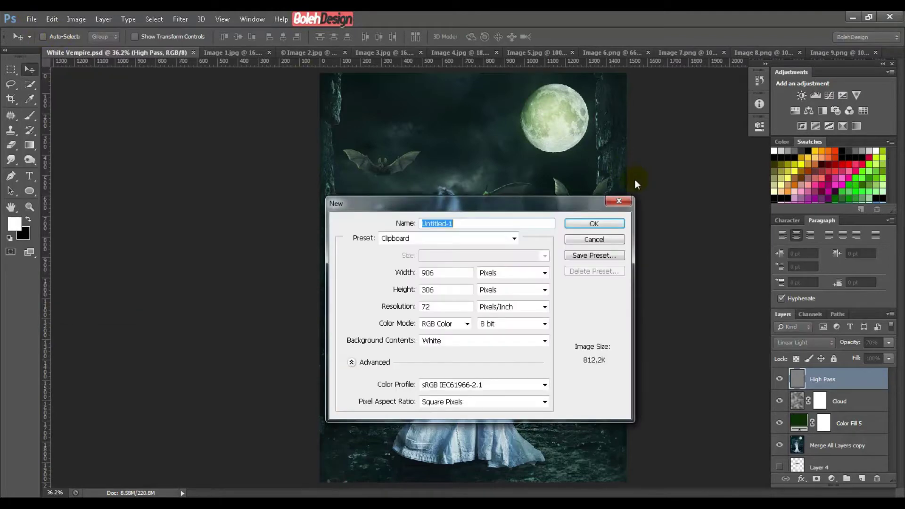
drag(443, 210, 683, 220)
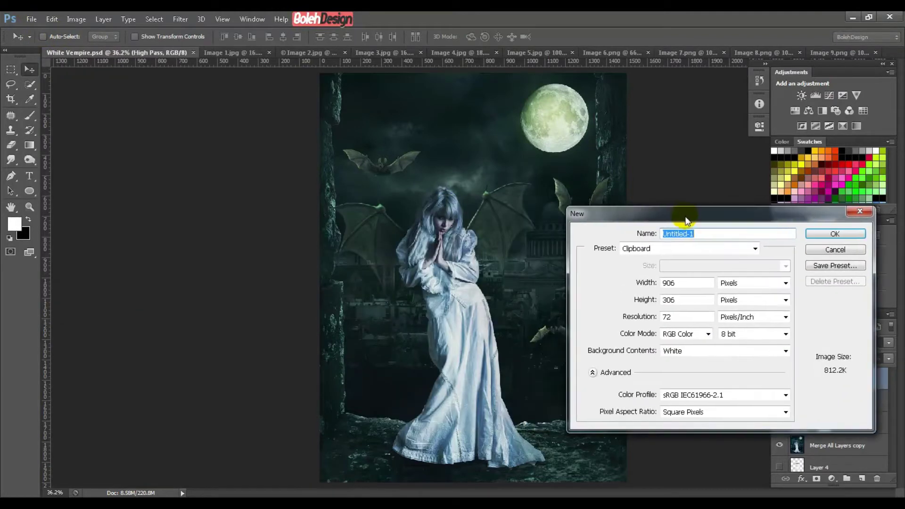
double_click(679, 285)
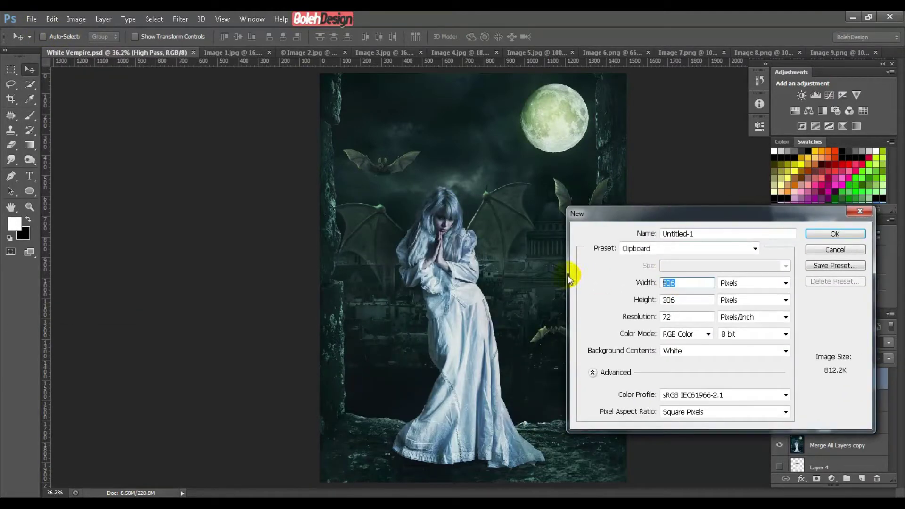
text(1500)
key(Tab)
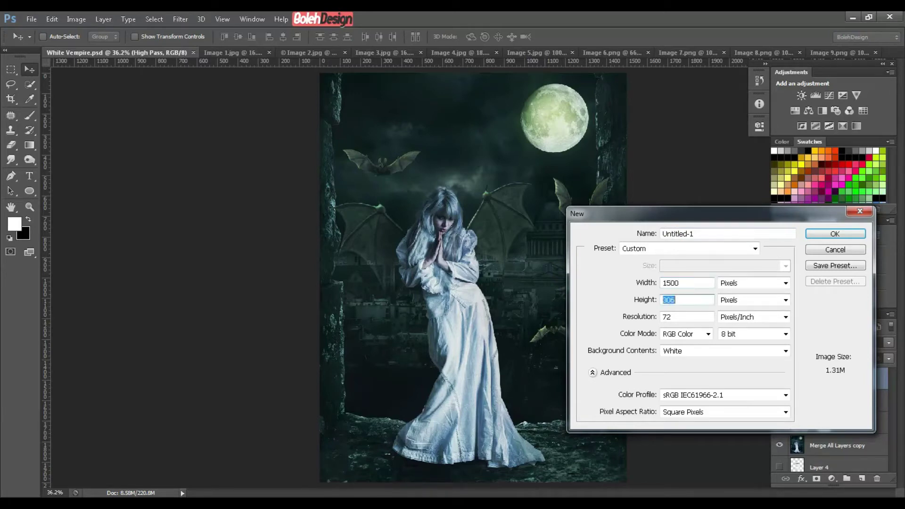
text(2000)
key(Tab)
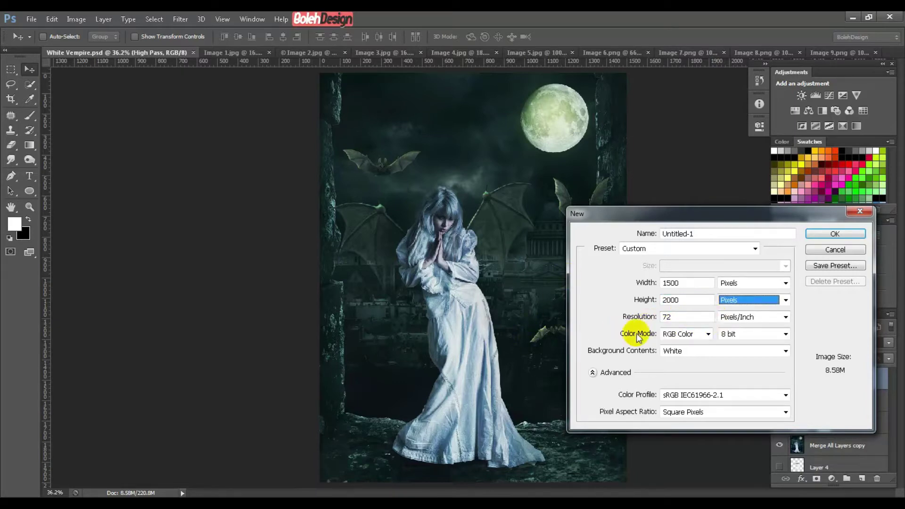
click(816, 234)
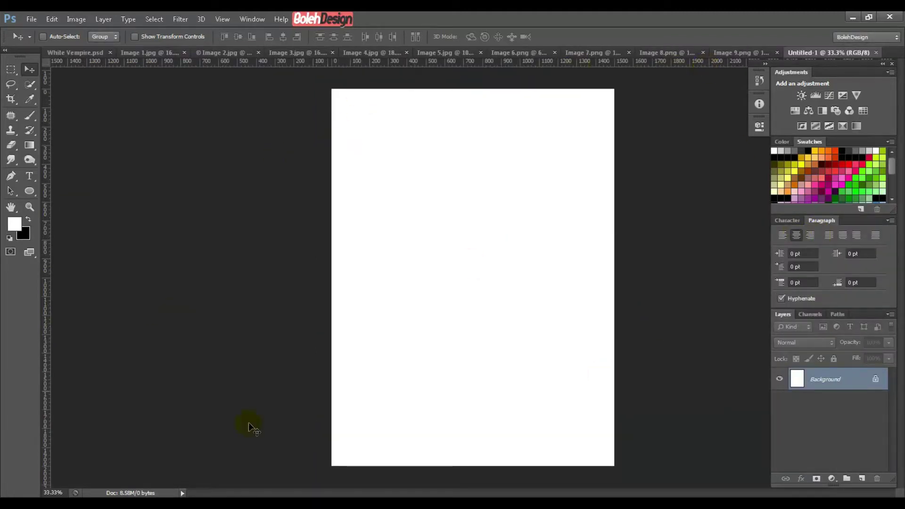
- Duplicate the background layer of Image 1.jpg, with the Quick Selection tool active
click(144, 48)
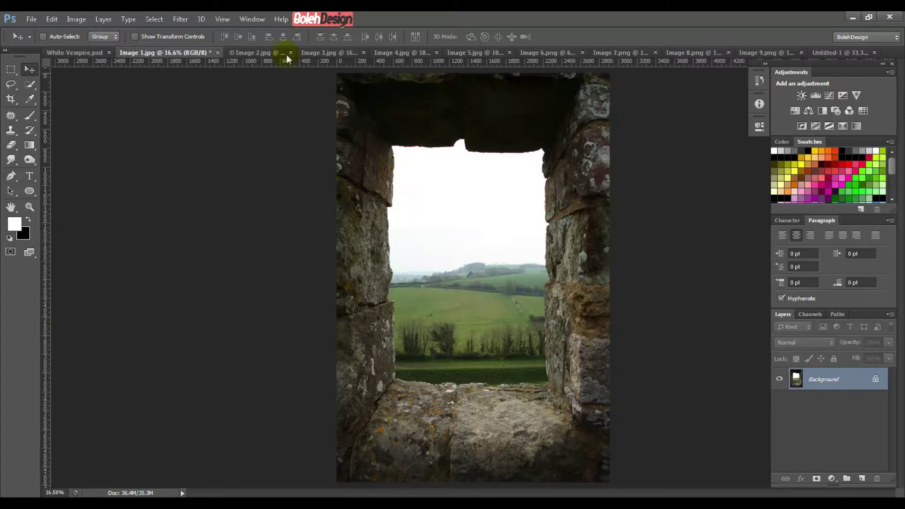
click(829, 53)
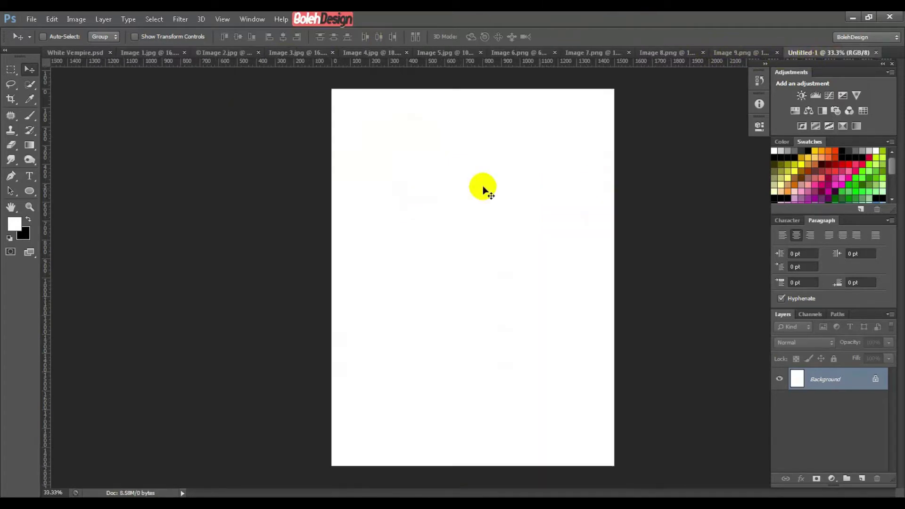
click(129, 52)
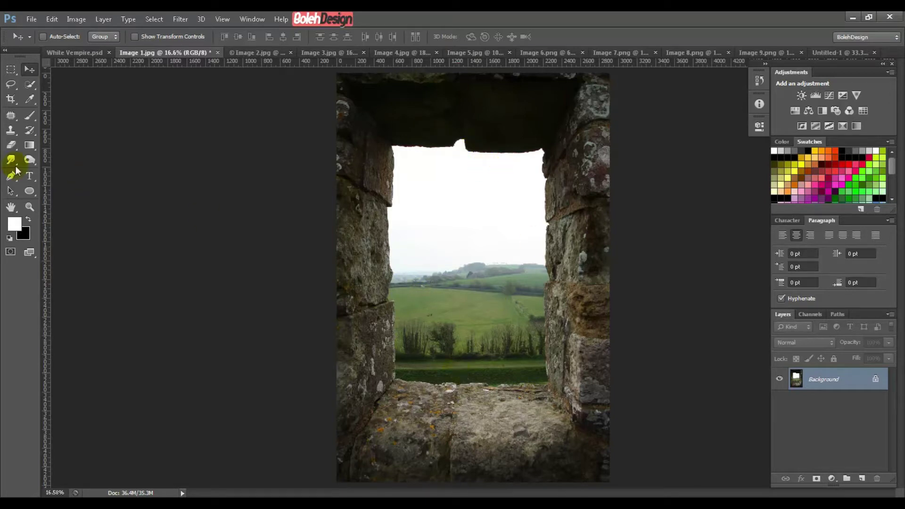
click(30, 85)
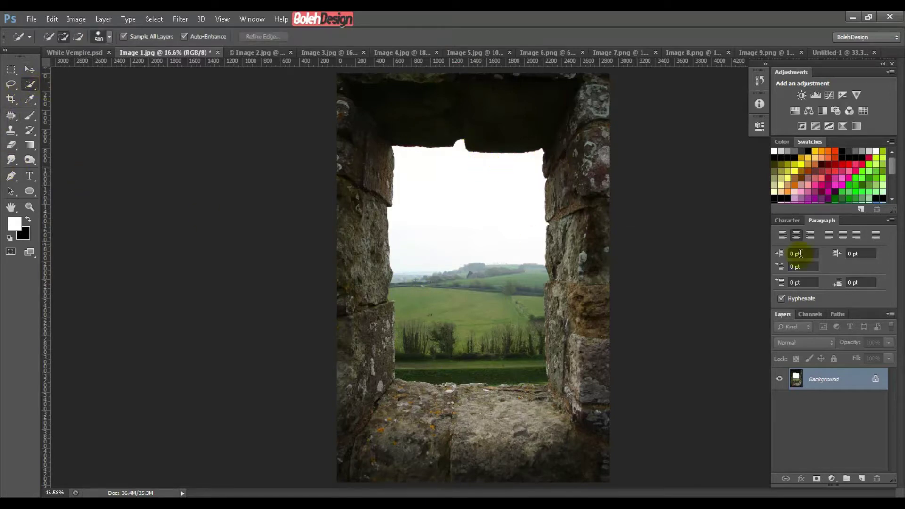
key(ctrl+j)
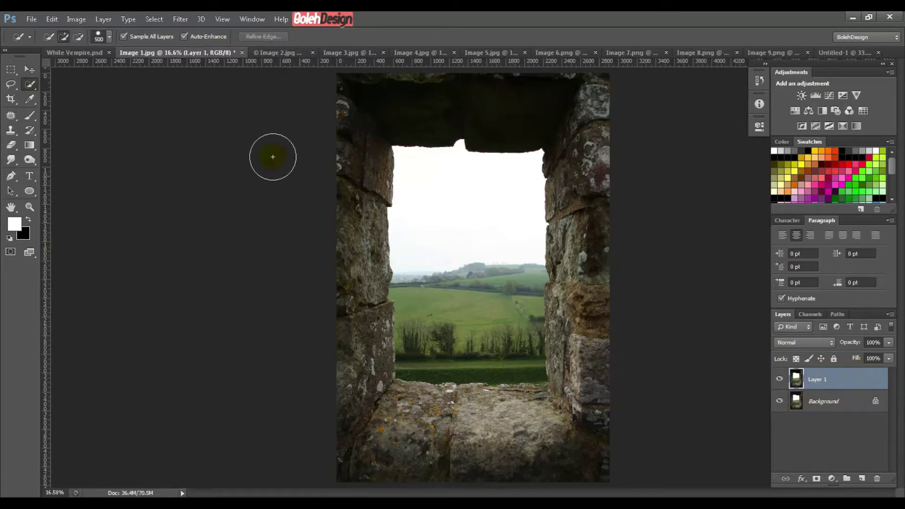
- Select the sky and green landscape inside the stone window opening with the Quick Selection tool
click(450, 188)
click(468, 265)
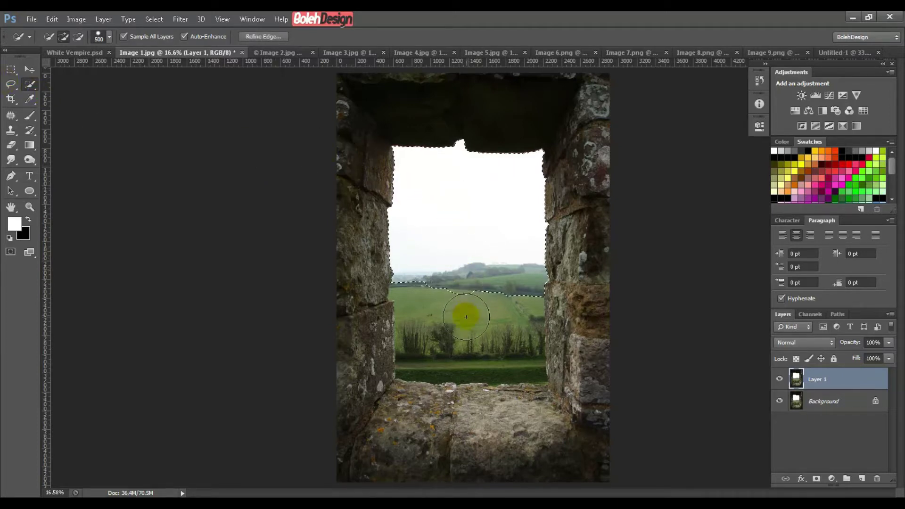
drag(465, 317, 468, 338)
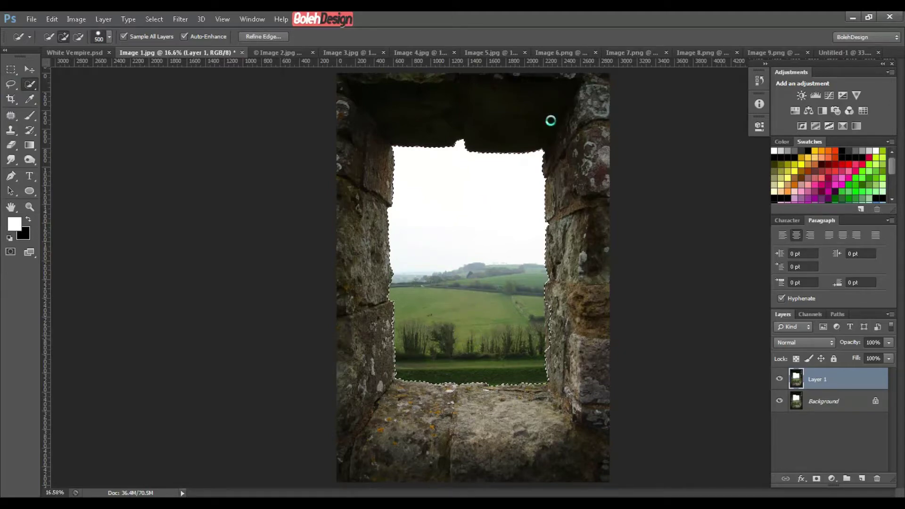
- Examine the selection edge up close along the stone walls and lintel of the window opening
key(ctrl+plus)
key(ctrl+plus)
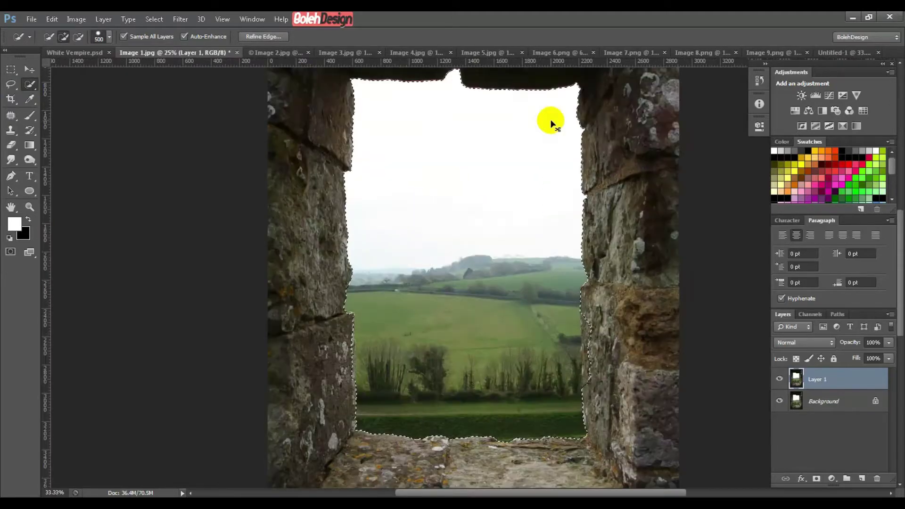
mouse_move(618, 245)
mouse_down()
mouse_move(660, 354)
mouse_move(658, 335)
mouse_move(667, 346)
mouse_move(674, 340)
mouse_move(662, 344)
mouse_move(662, 329)
mouse_move(652, 330)
mouse_move(665, 383)
mouse_move(661, 325)
mouse_move(664, 394)
mouse_move(650, 394)
mouse_move(667, 391)
mouse_move(662, 413)
mouse_move(657, 404)
mouse_move(666, 418)
mouse_move(677, 390)
mouse_move(674, 334)
mouse_up()
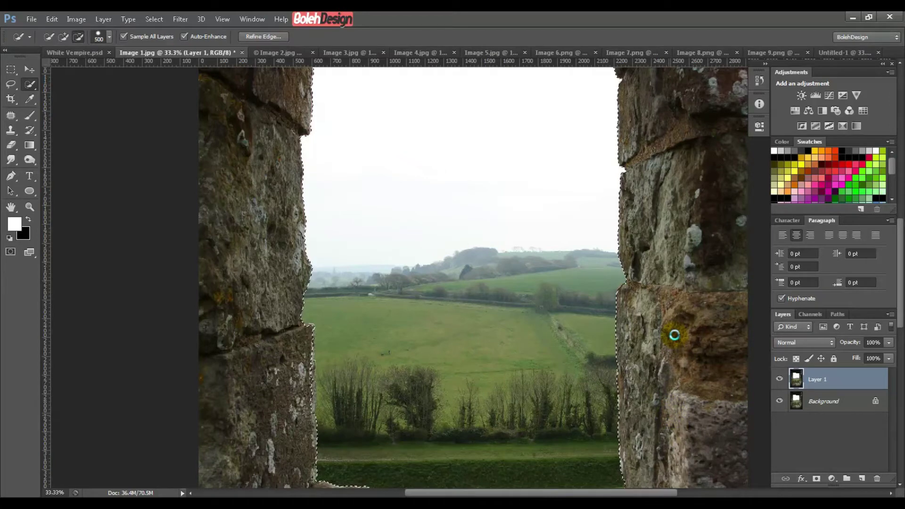
mouse_move(430, 200)
mouse_down()
mouse_move(617, 154)
mouse_move(619, 137)
mouse_up()
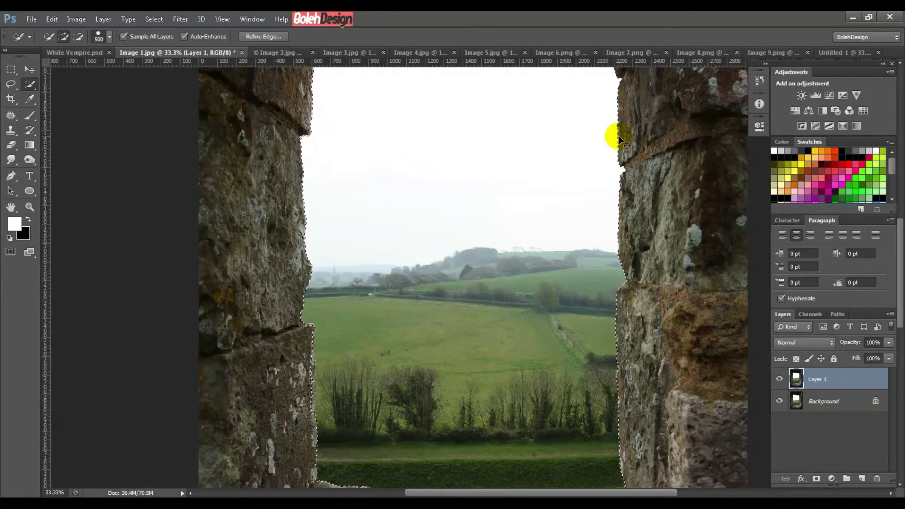
key(ctrl+minus)
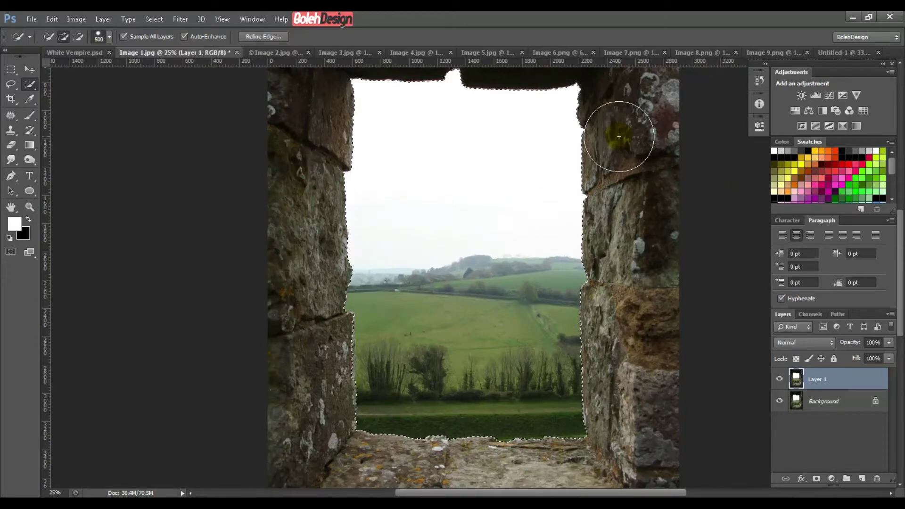
key(ctrl+plus)
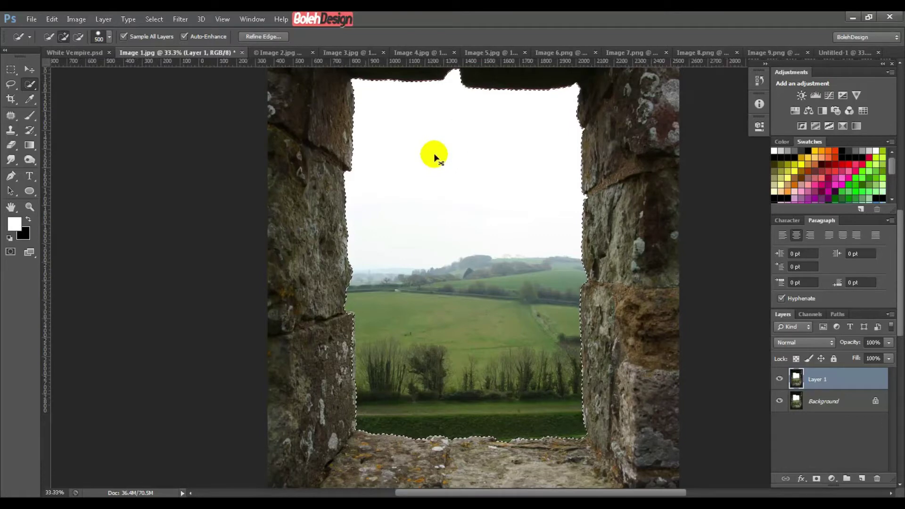
key(ctrl+plus)
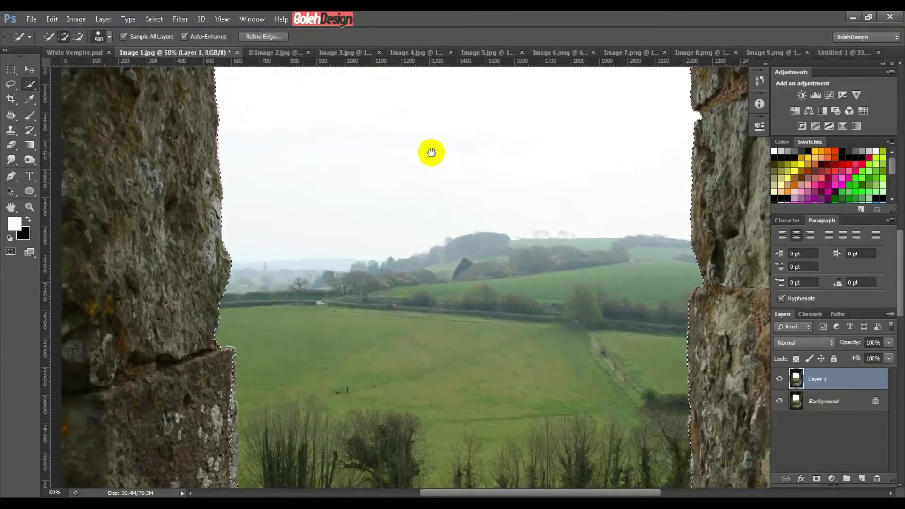
drag(431, 151, 442, 333)
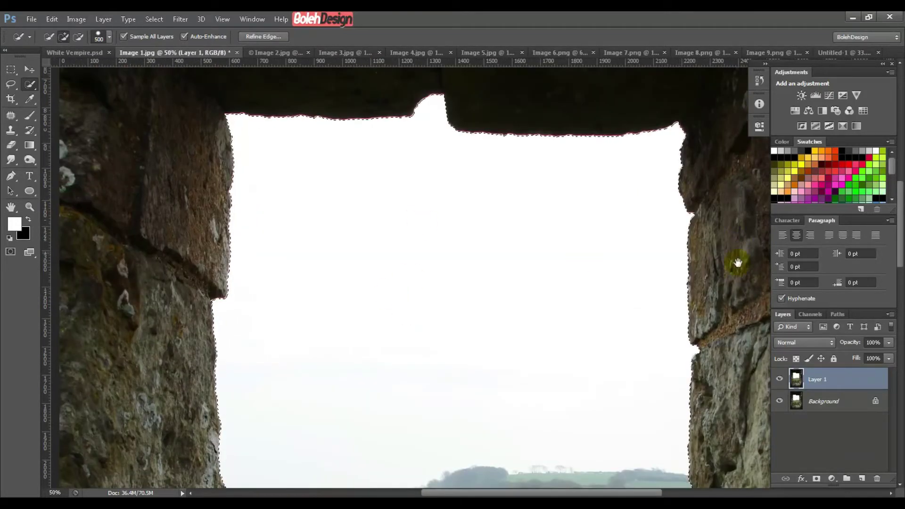
mouse_move(689, 132)
mouse_down()
mouse_move(556, 141)
mouse_move(480, 132)
mouse_move(446, 100)
mouse_move(376, 105)
mouse_move(354, 141)
mouse_move(192, 134)
mouse_move(256, 201)
mouse_move(227, 110)
mouse_move(226, 132)
mouse_move(260, 117)
mouse_move(500, 106)
mouse_move(226, 107)
mouse_move(316, 119)
mouse_move(348, 113)
mouse_move(152, 61)
mouse_up()
- Expand the selection of the window opening by 5 pixels
click(152, 20)
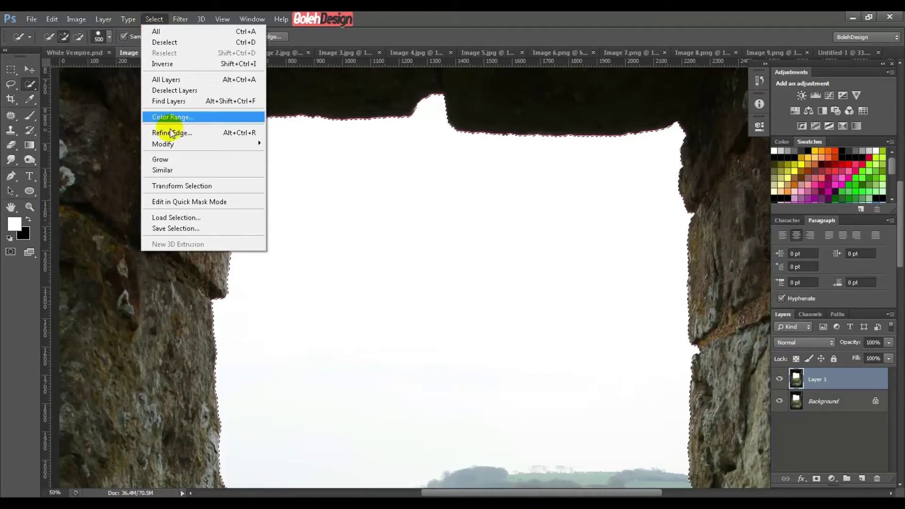
mouse_move(255, 144)
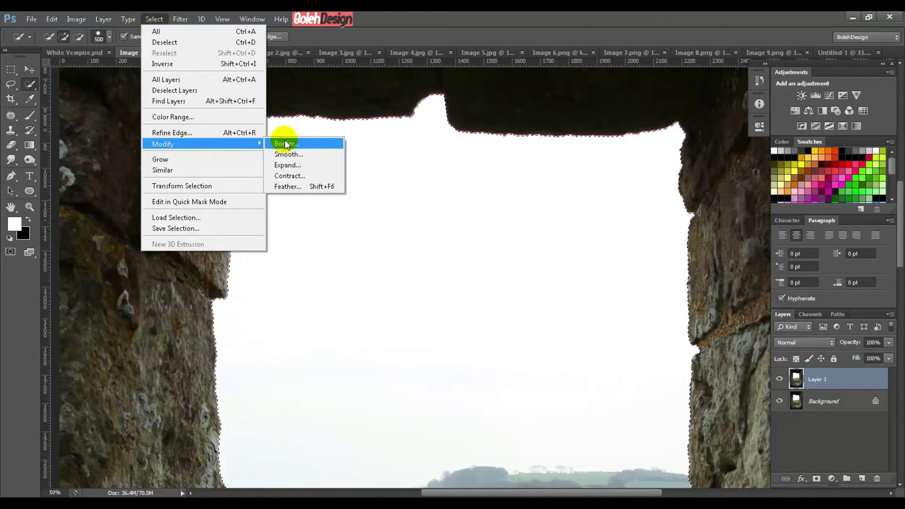
click(304, 165)
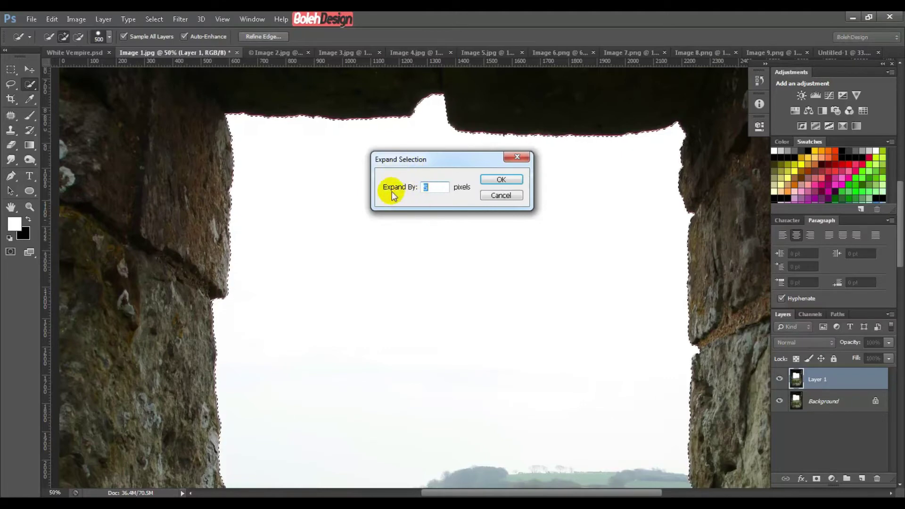
text(5)
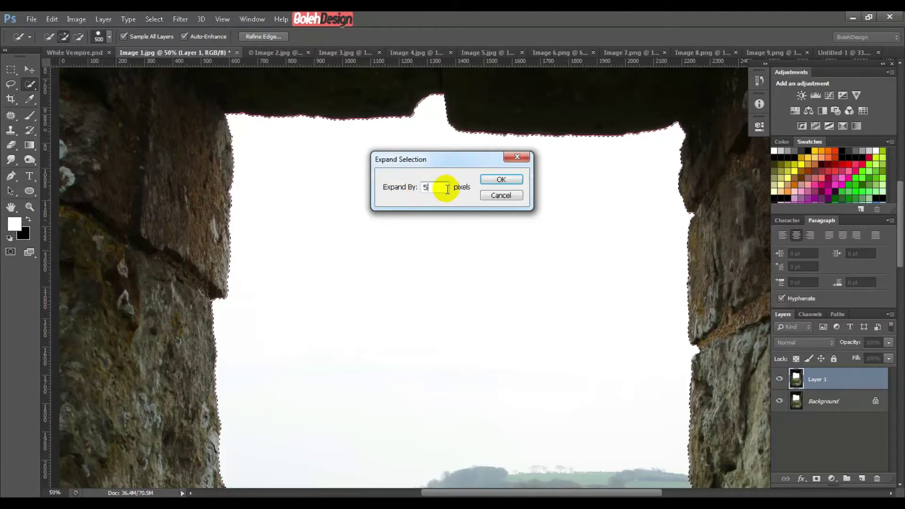
click(502, 180)
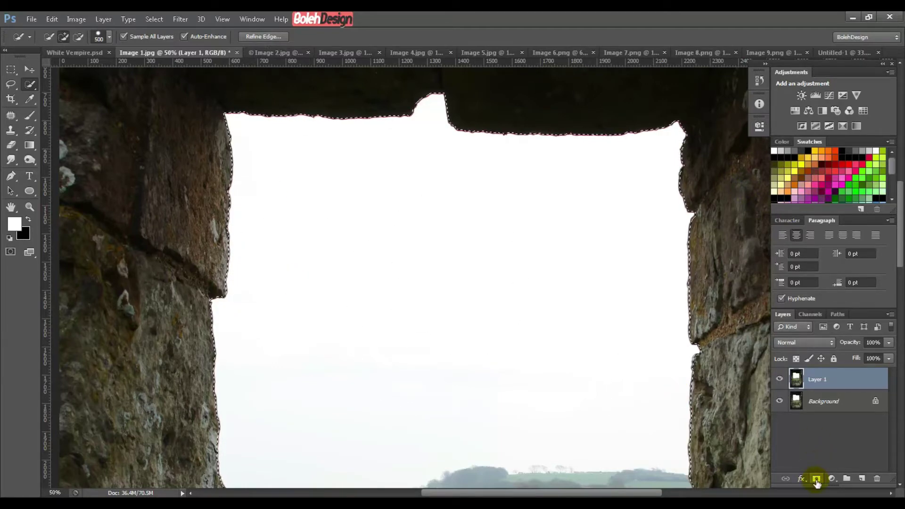
- Mask Layer 1 with the selection, hide the Background layer, and invert the mask so only the stone window frame shows
click(817, 479)
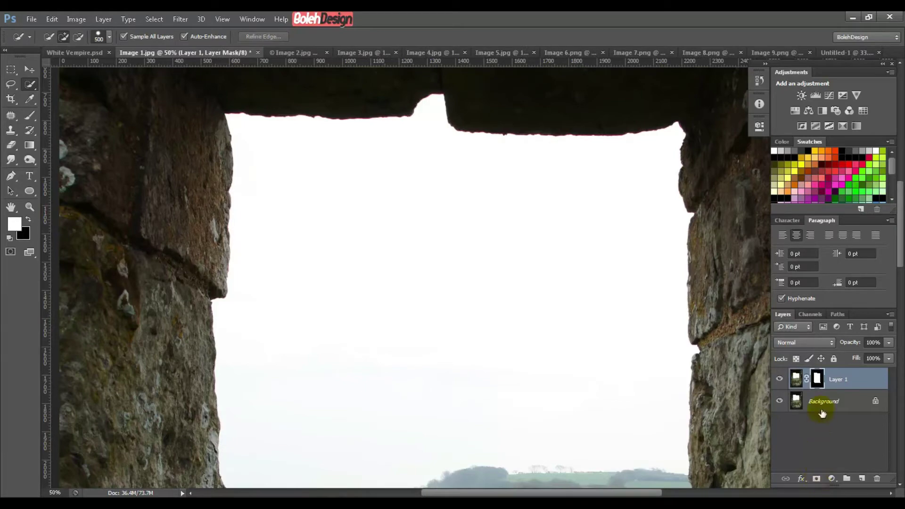
click(822, 402)
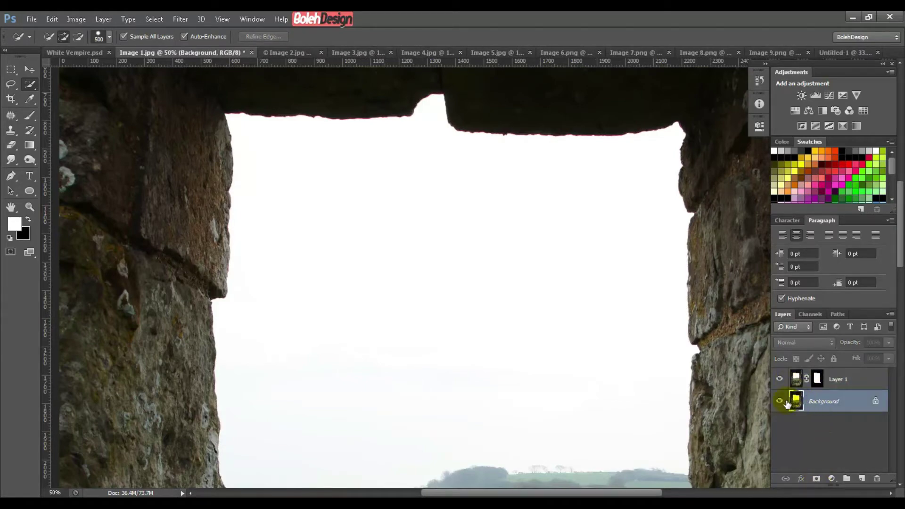
click(779, 401)
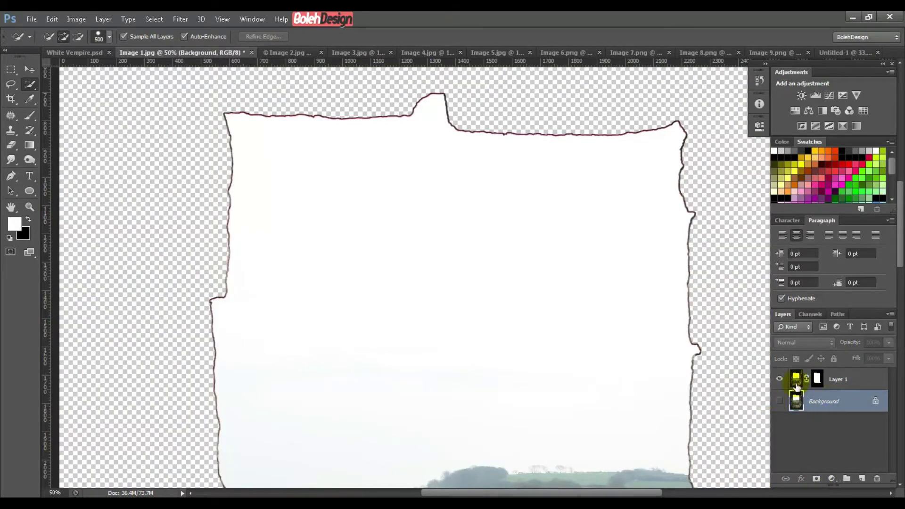
key(ctrl+0)
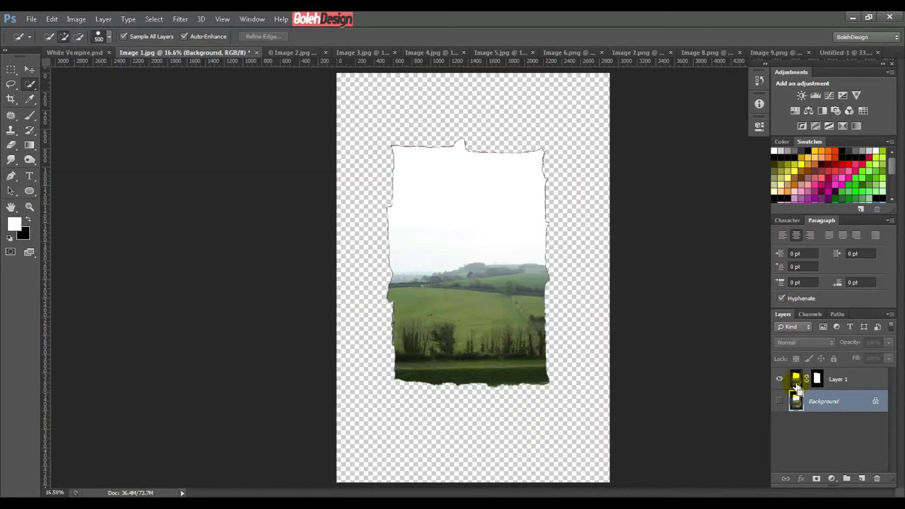
double_click(818, 377)
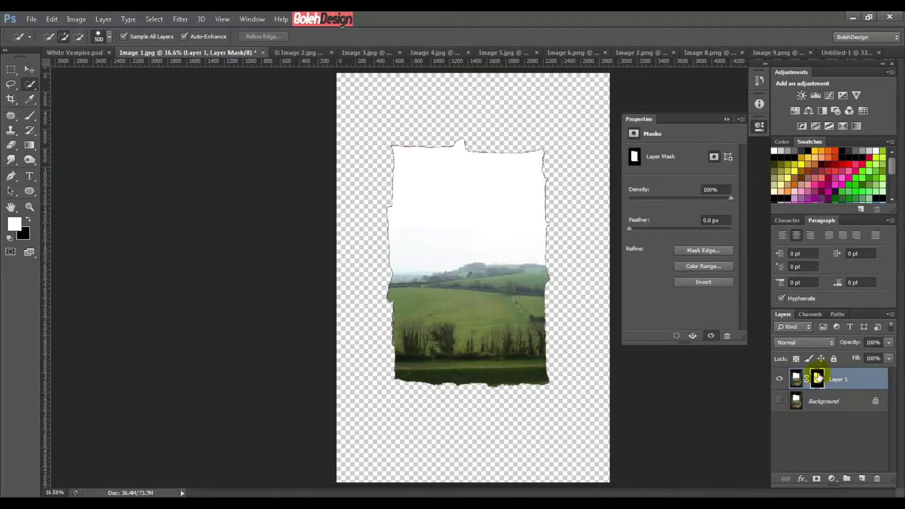
click(698, 282)
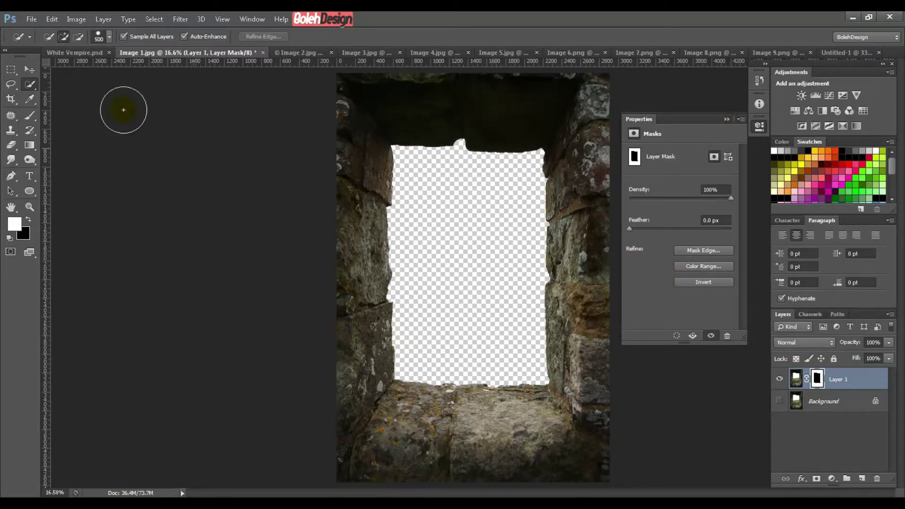
- Move the masked stone window frame layer from Image 1.jpg into the Untitled-1 document with the Move tool
click(29, 70)
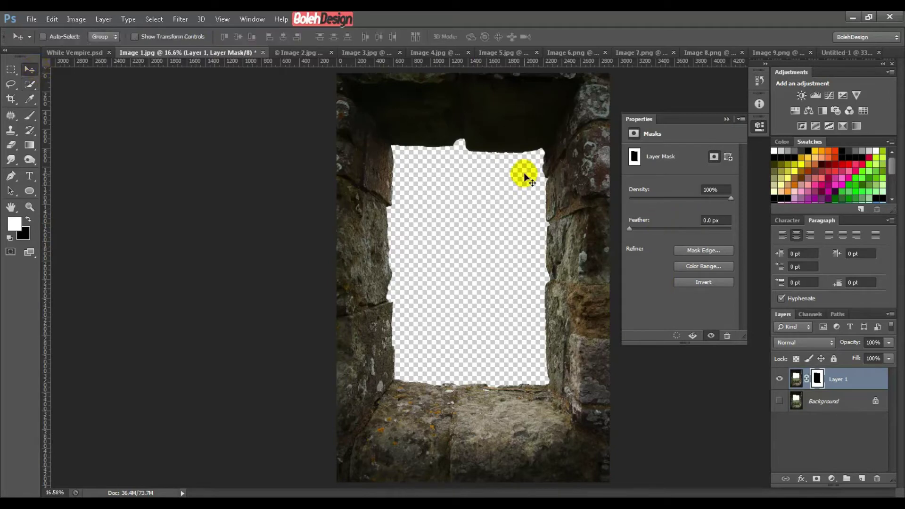
drag(531, 132, 460, 217)
drag(533, 325, 494, 366)
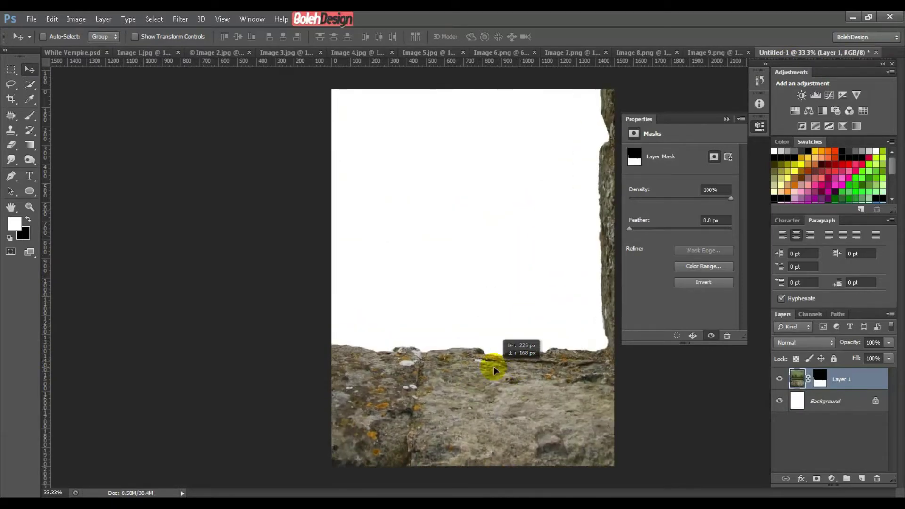
- Convert the window frame layer to a smart object and collapse the mask properties
right_click(861, 381)
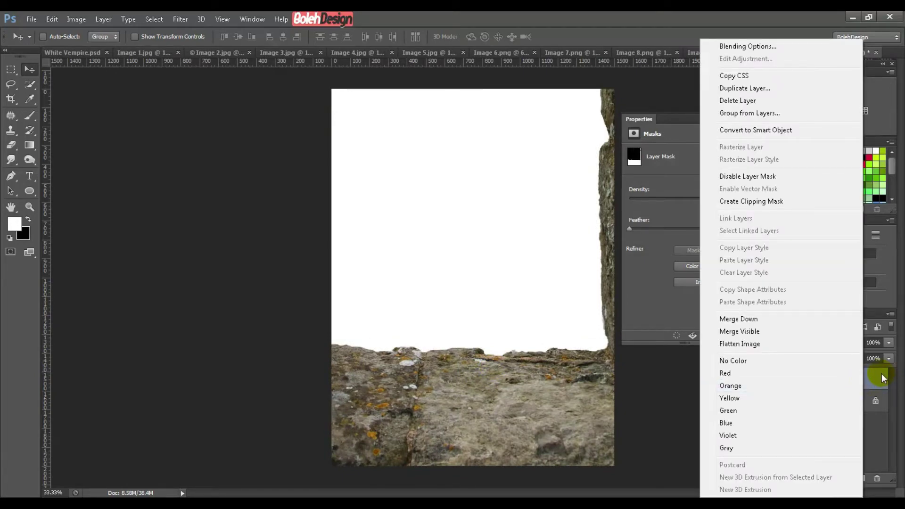
click(879, 374)
right_click(856, 376)
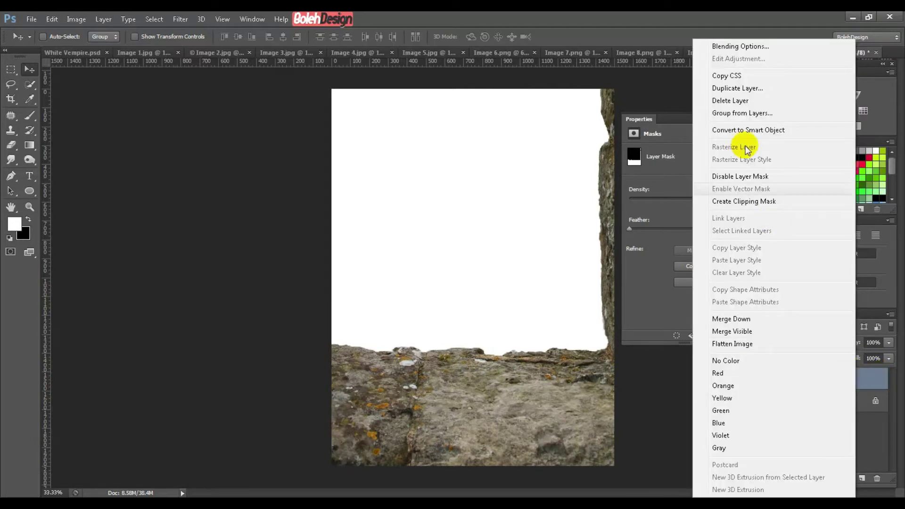
click(743, 131)
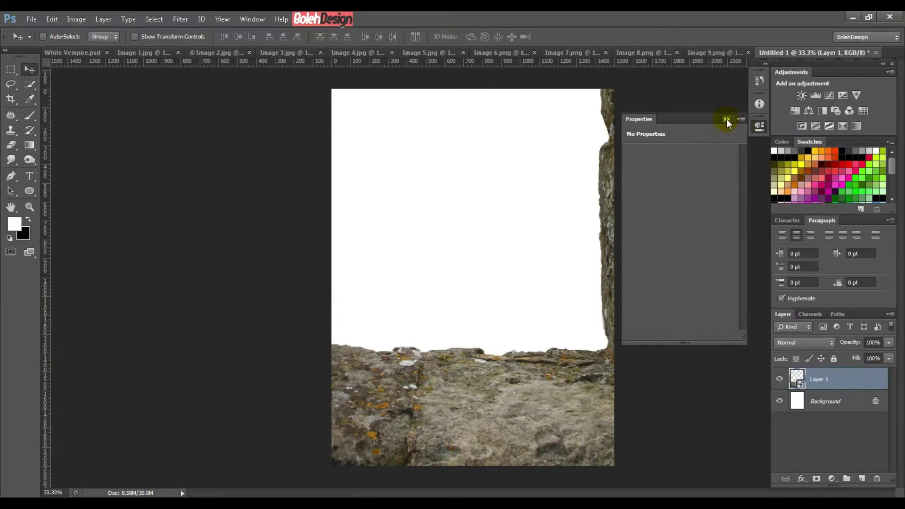
click(725, 119)
- Scale the window frame proportionally to about 76% and position it so the walls and sill border the canvas
drag(527, 378, 550, 413)
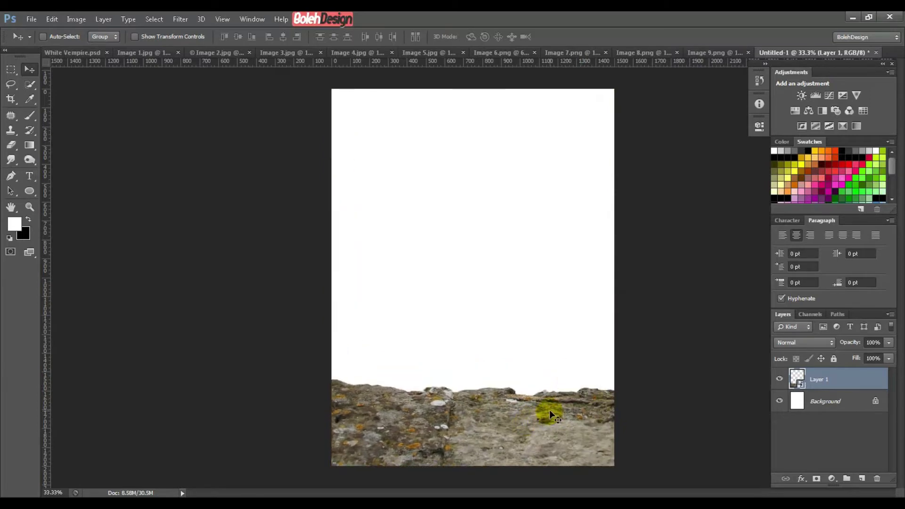
key(ctrl+t)
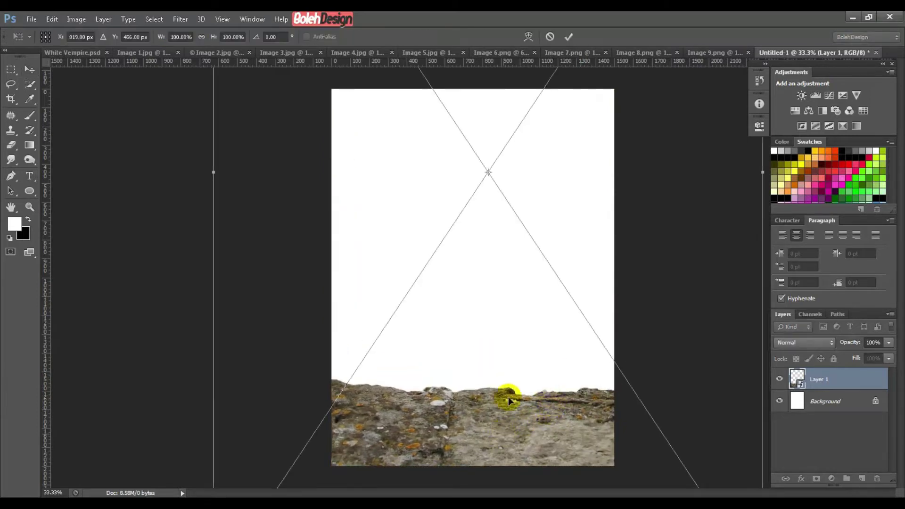
drag(508, 397, 494, 248)
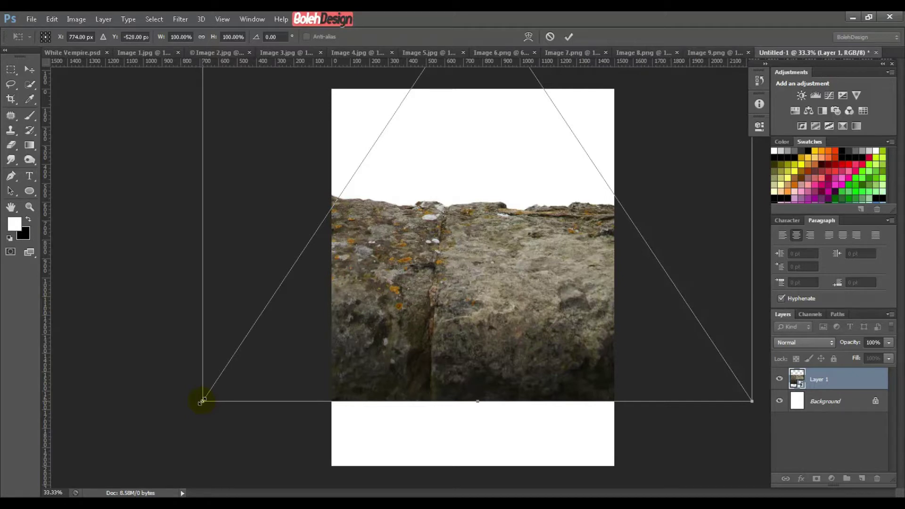
drag(202, 401, 487, 165)
drag(538, 120, 461, 440)
drag(544, 380, 532, 306)
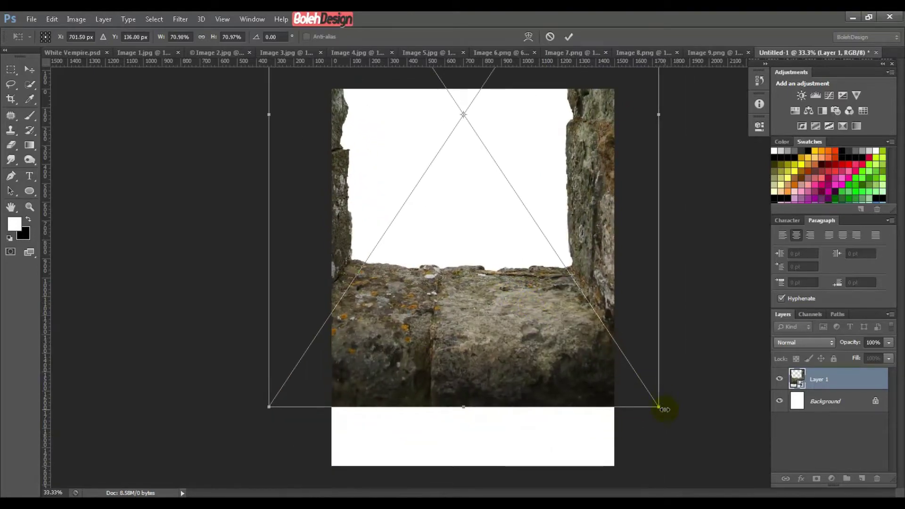
drag(658, 406, 686, 443)
drag(575, 342, 572, 436)
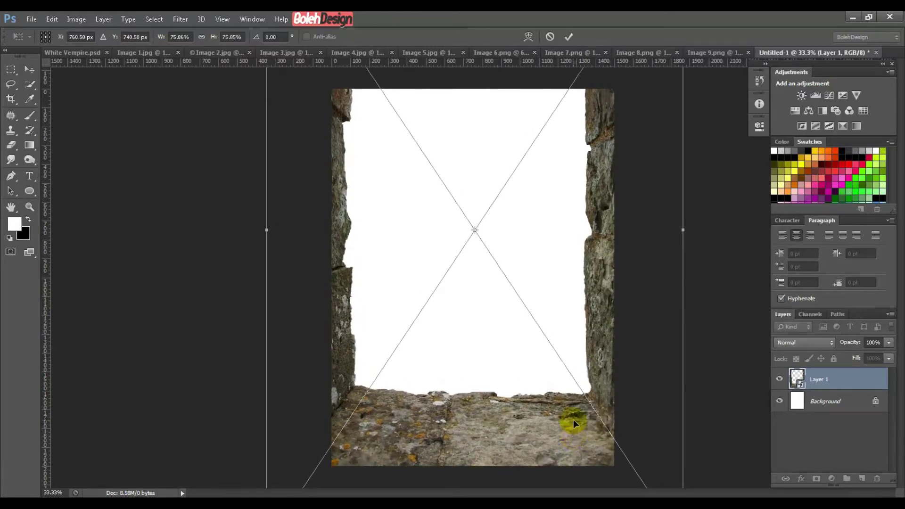
key(Return)
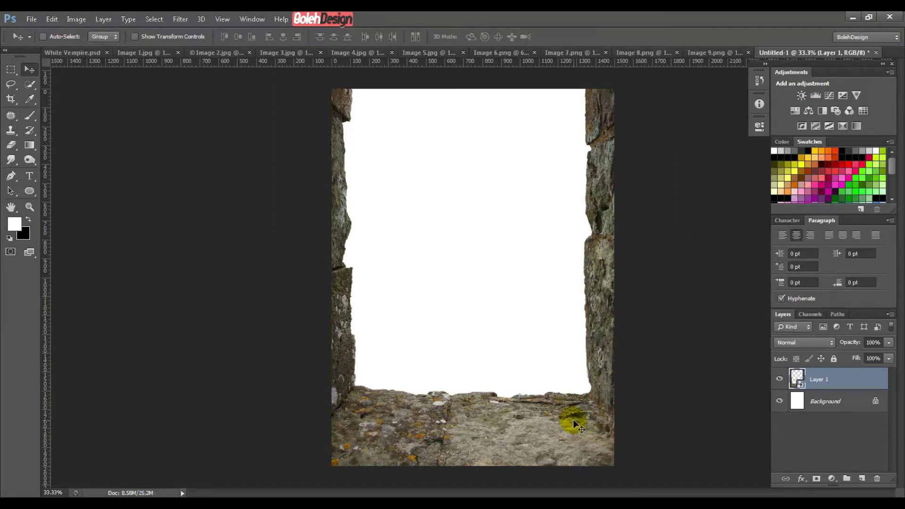
- Bring the city photo from Image 2.jpg into the Untitled-1 document
click(205, 52)
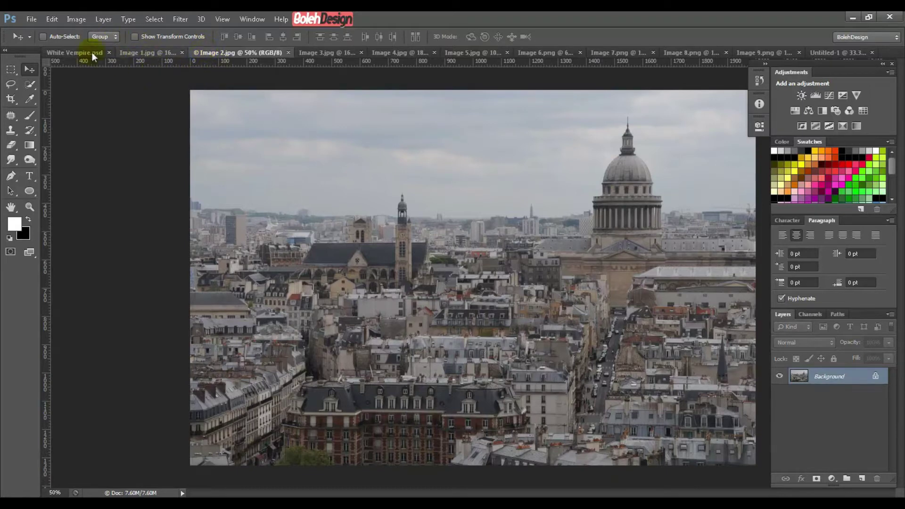
drag(534, 230, 785, 66)
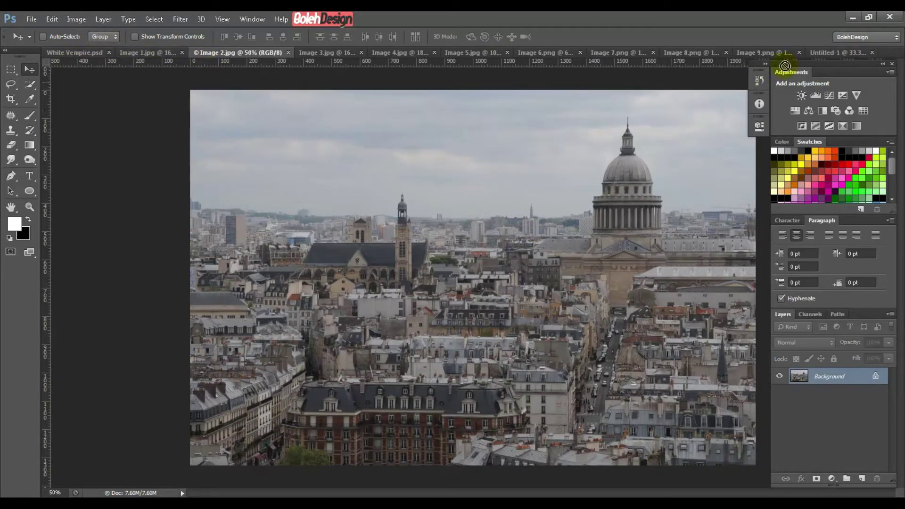
drag(850, 53, 498, 186)
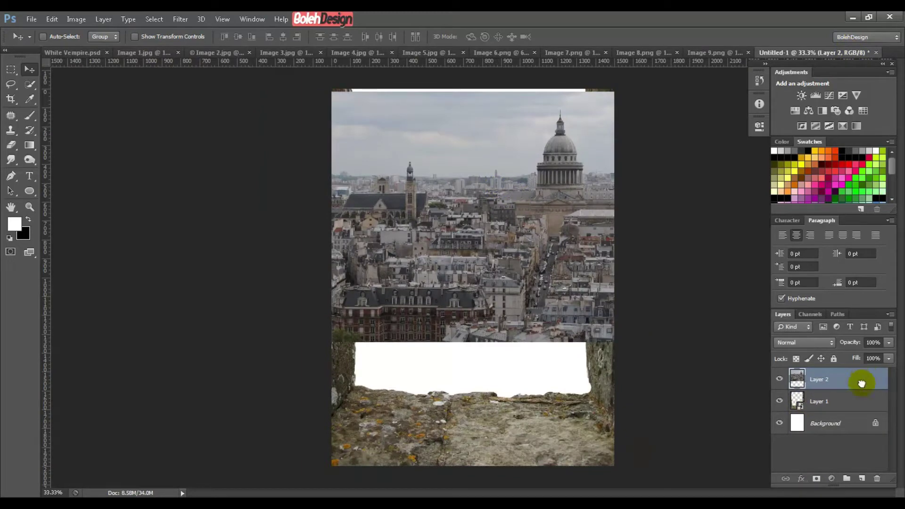
- Place the city layer beneath the window frame layer and lower it until the rooftops meet the stone sill
shift+click(857, 403)
drag(857, 402, 857, 411)
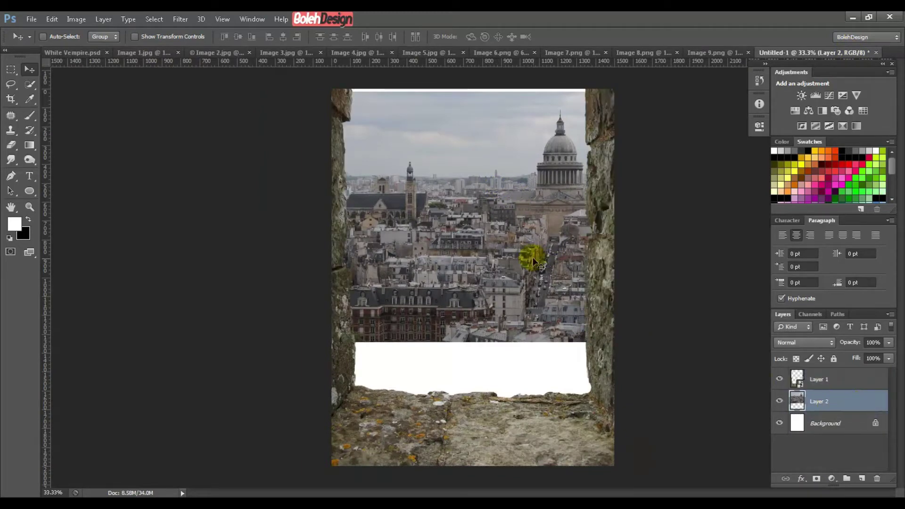
drag(531, 257, 532, 329)
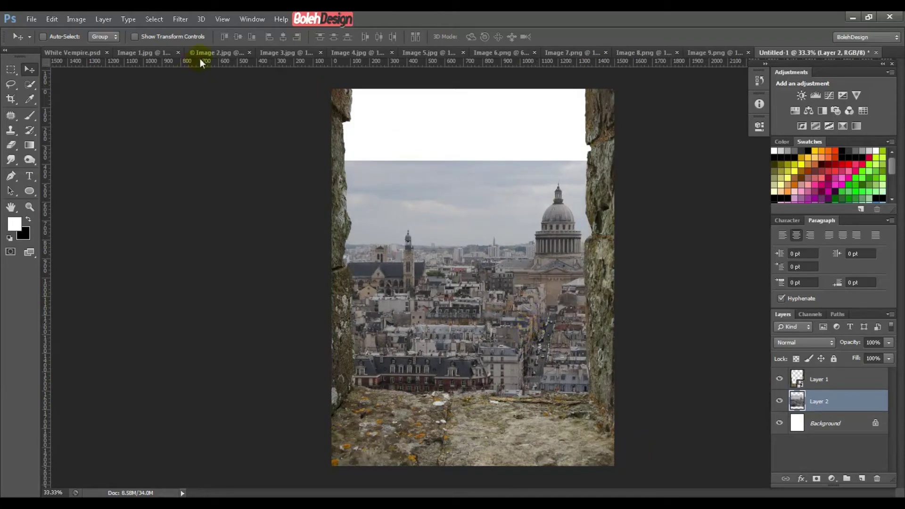
- Bring the dark cloud photo from Image 3.jpg into Untitled-1, cover the window opening with it, and place it beneath the city layer
click(280, 53)
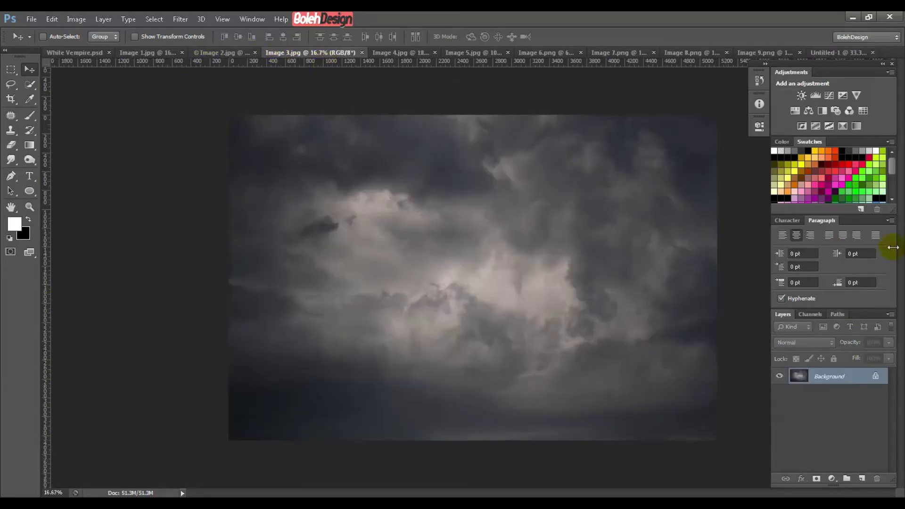
drag(276, 148, 499, 190)
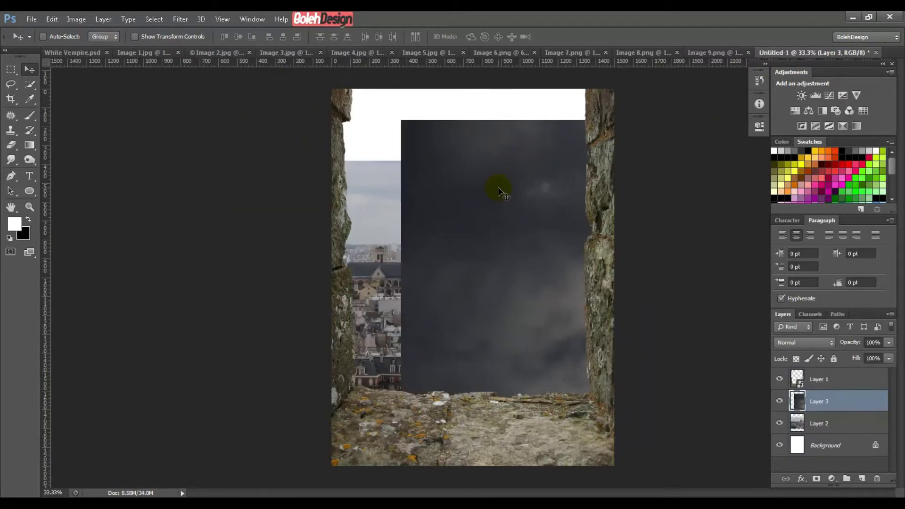
drag(555, 293, 370, 183)
drag(486, 287, 391, 202)
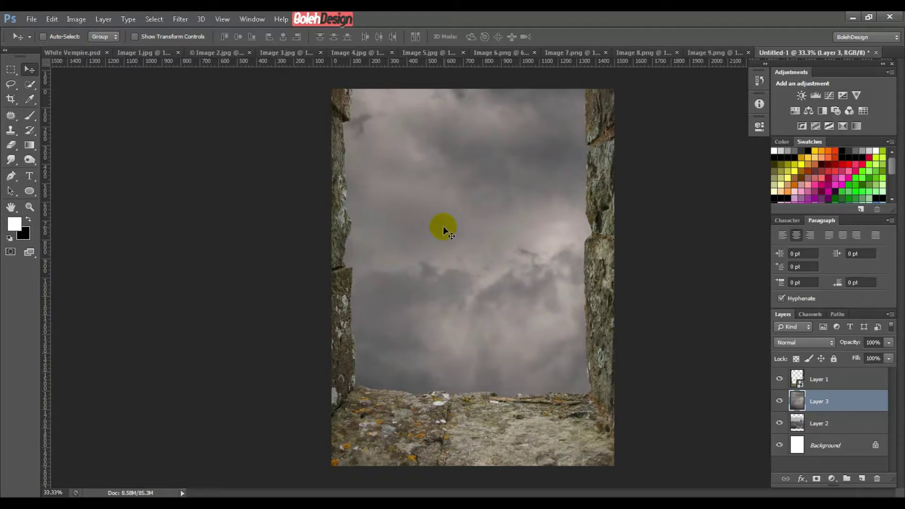
drag(830, 400, 846, 437)
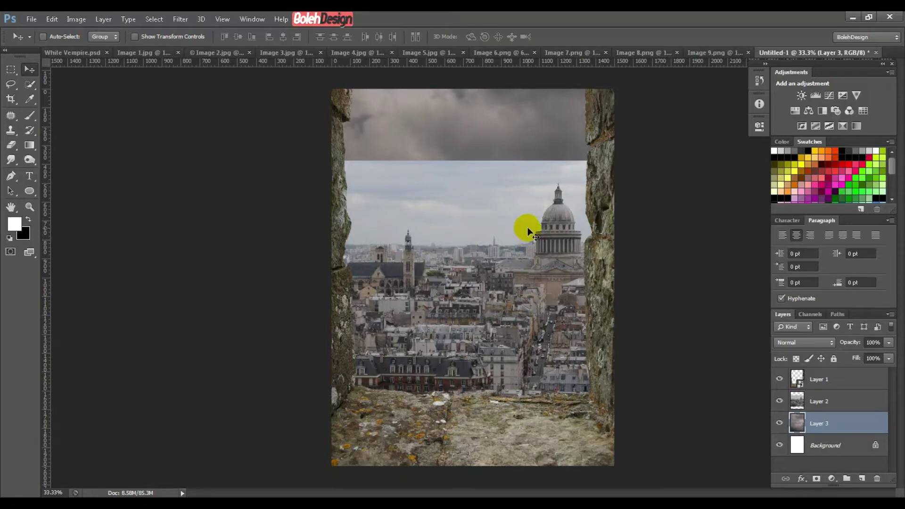
- Examine the masked cut-out of the white-haired woman in Image 4.jpg up close, shifting it away from the original figure
click(225, 53)
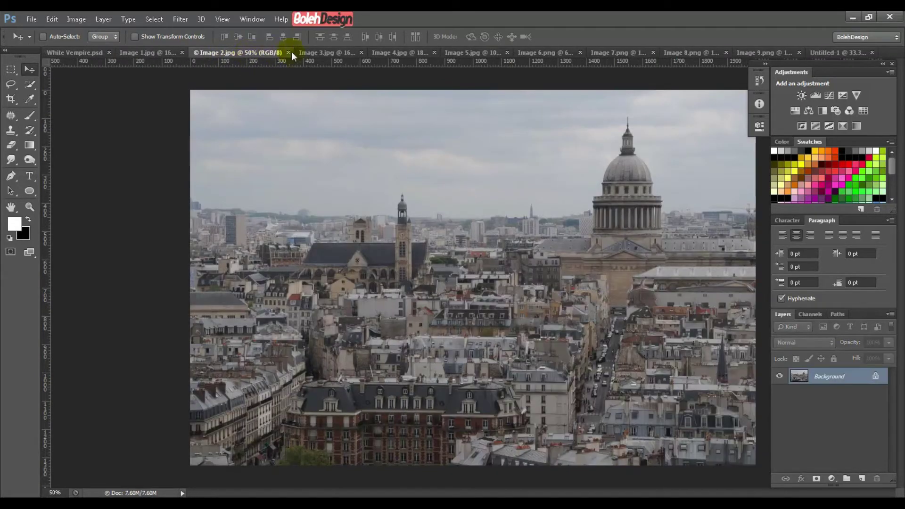
click(327, 53)
click(416, 55)
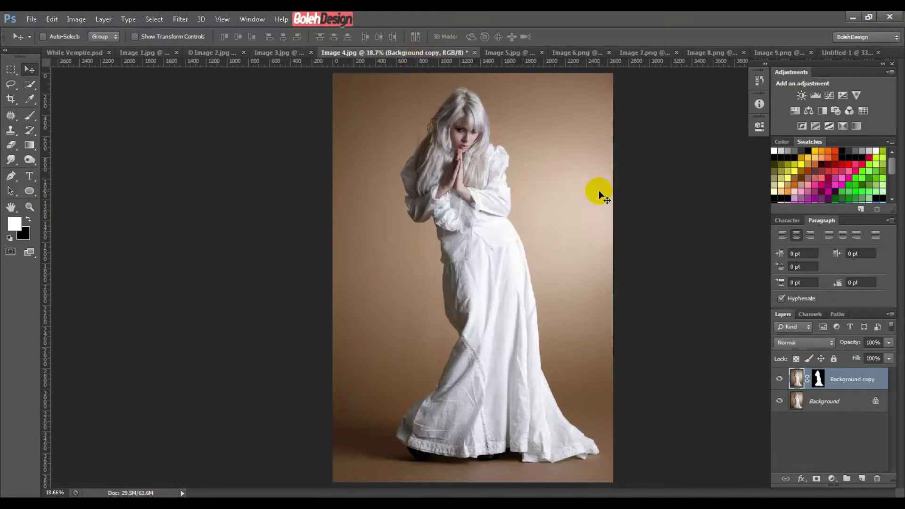
key(ctrl+plus)
key(ctrl+plus)
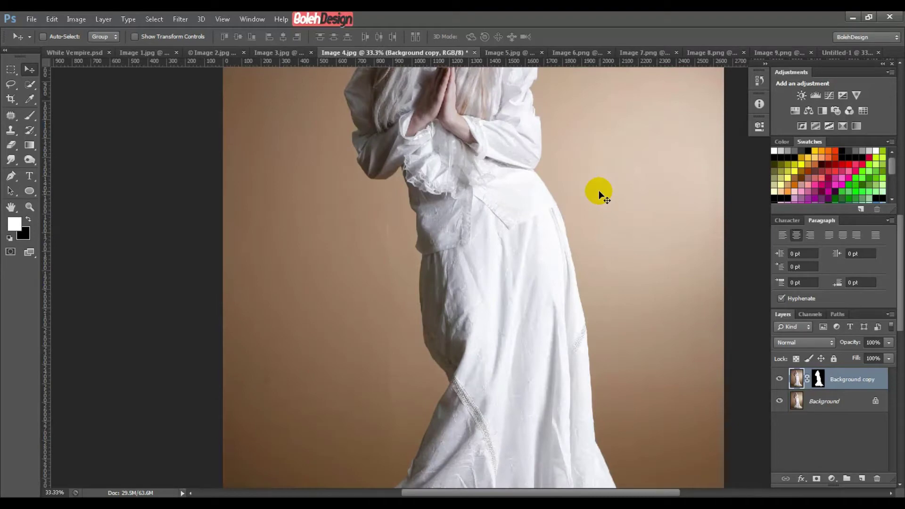
drag(414, 117, 493, 222)
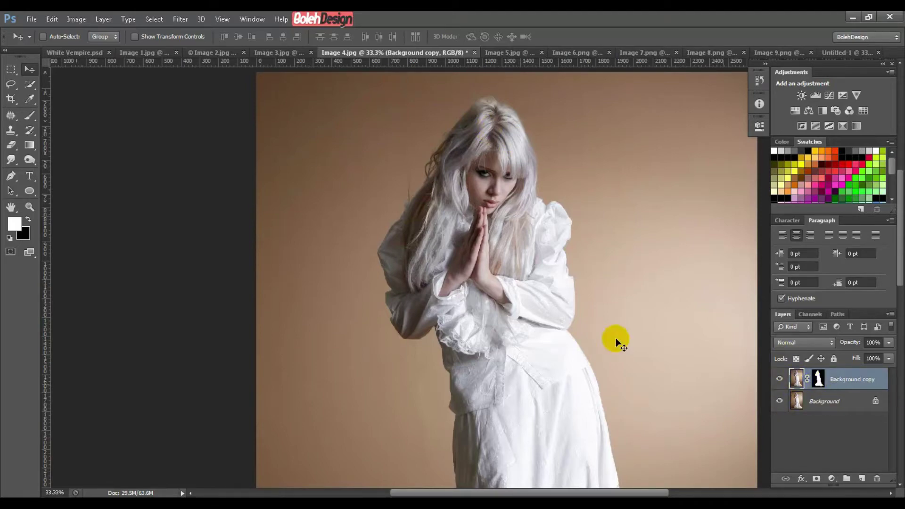
drag(541, 283, 674, 273)
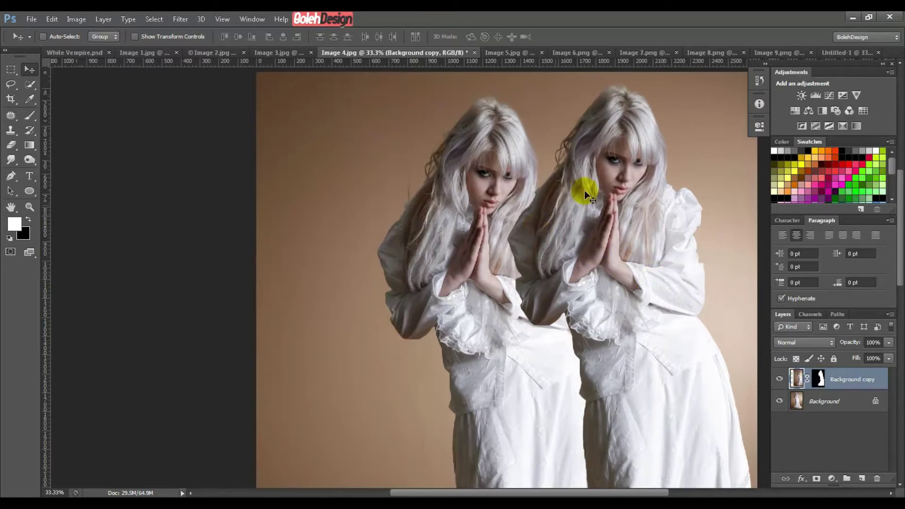
drag(608, 190, 514, 215)
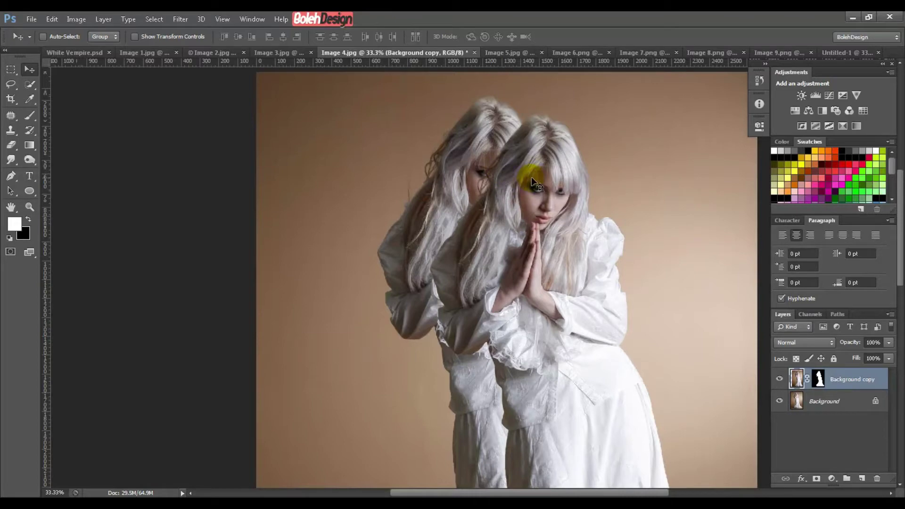
- Bring the masked woman into Untitled-1, place her layer above the window frame, and centre her in the window opening
drag(538, 171, 571, 251)
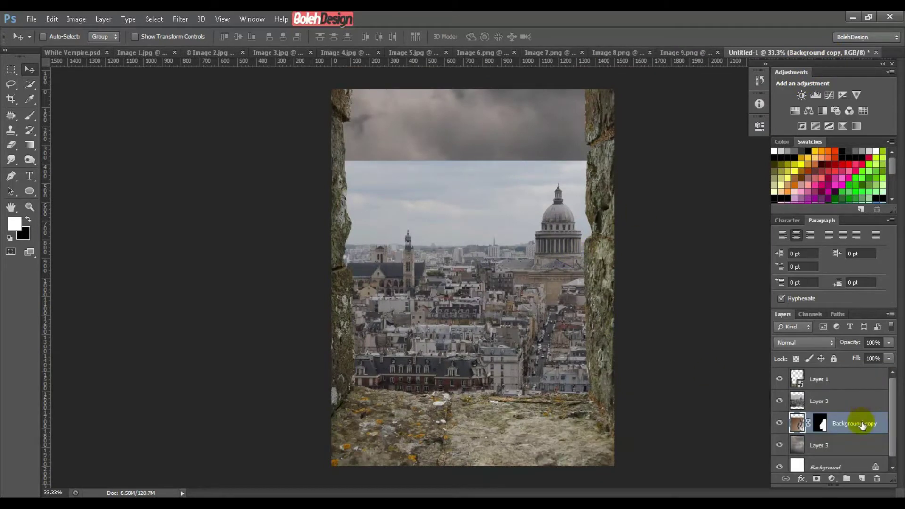
drag(861, 423, 856, 377)
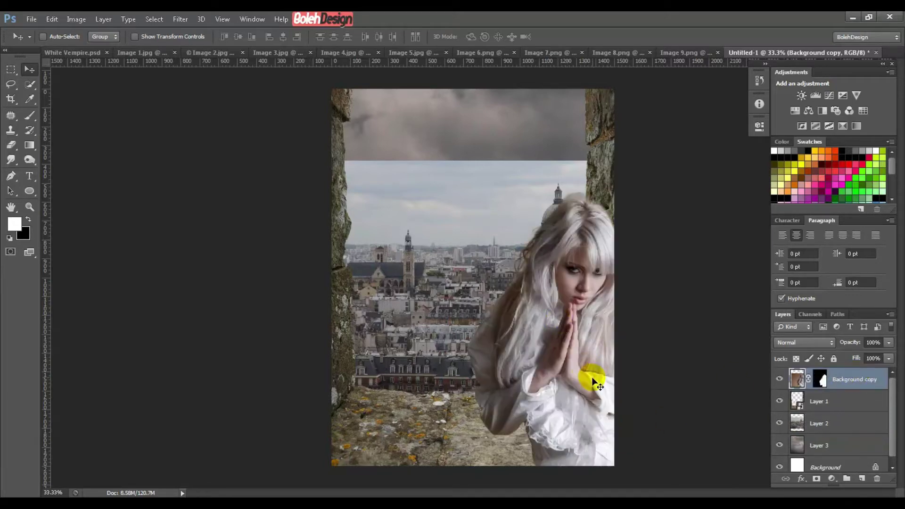
drag(592, 377, 519, 240)
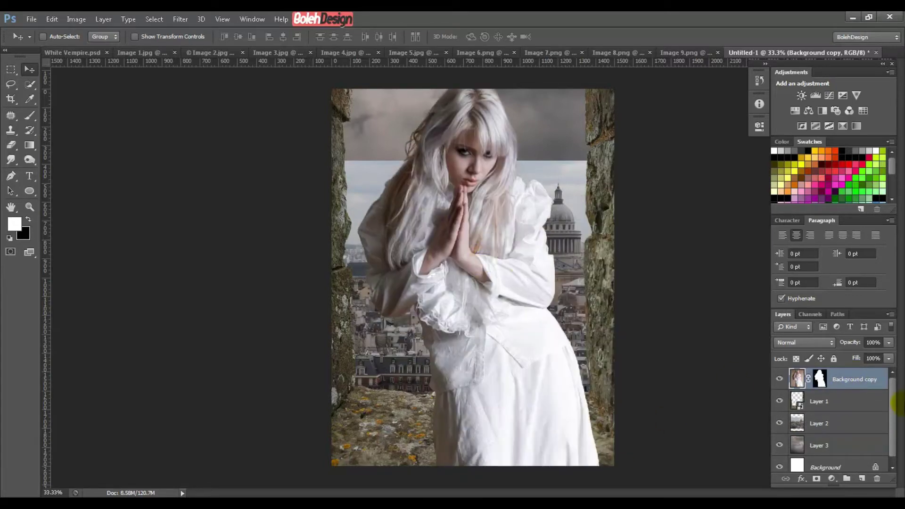
- Convert the woman's layer to a smart object and scale it to about 42% so she stands on the stone sill
right_click(881, 379)
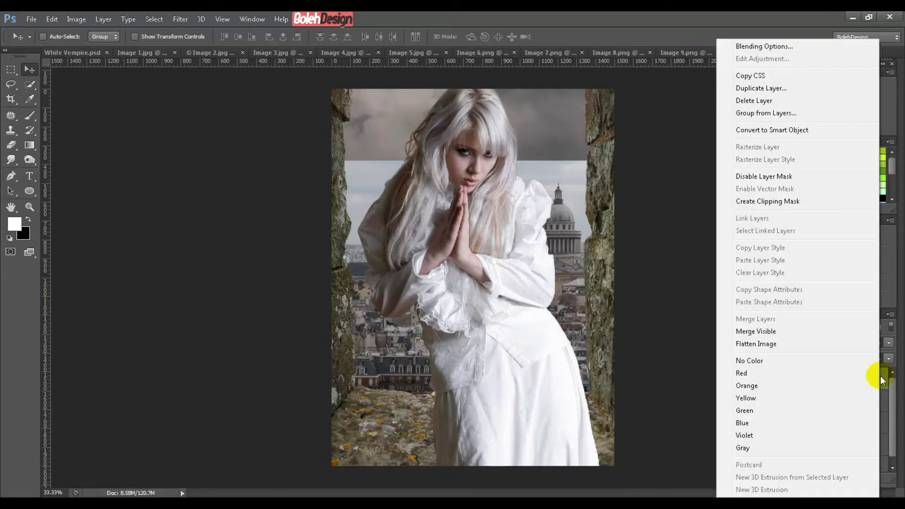
click(760, 128)
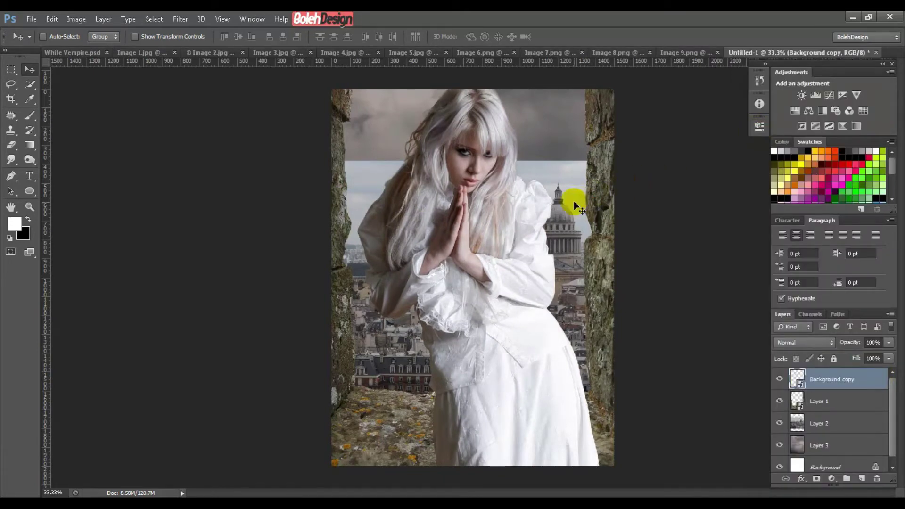
key(ctrl+t)
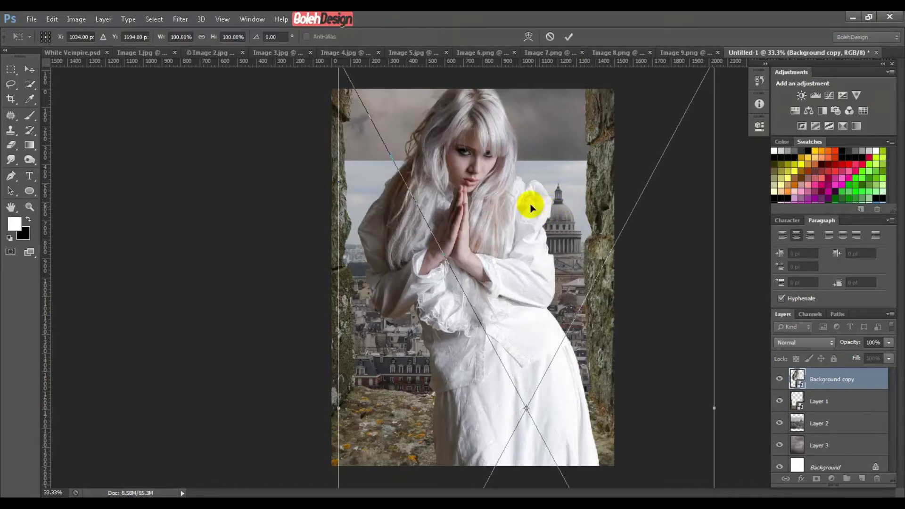
drag(485, 163, 484, 210)
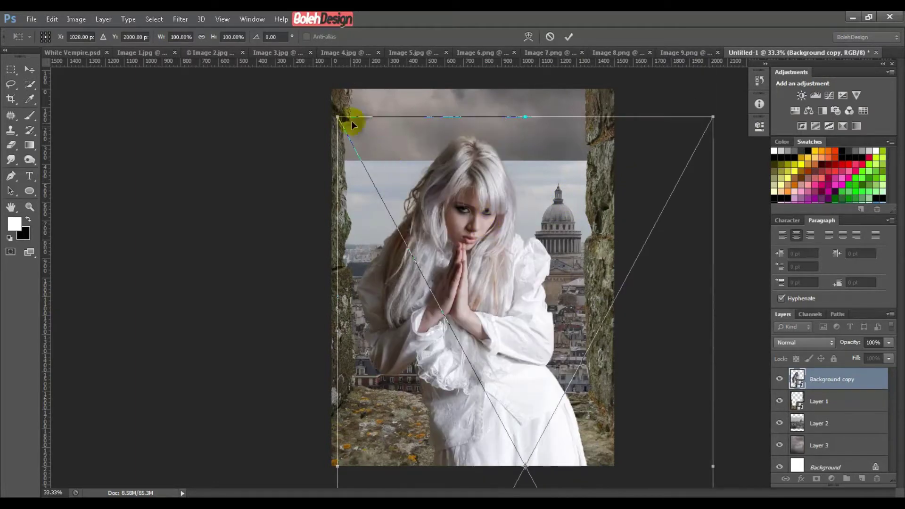
drag(338, 115, 490, 303)
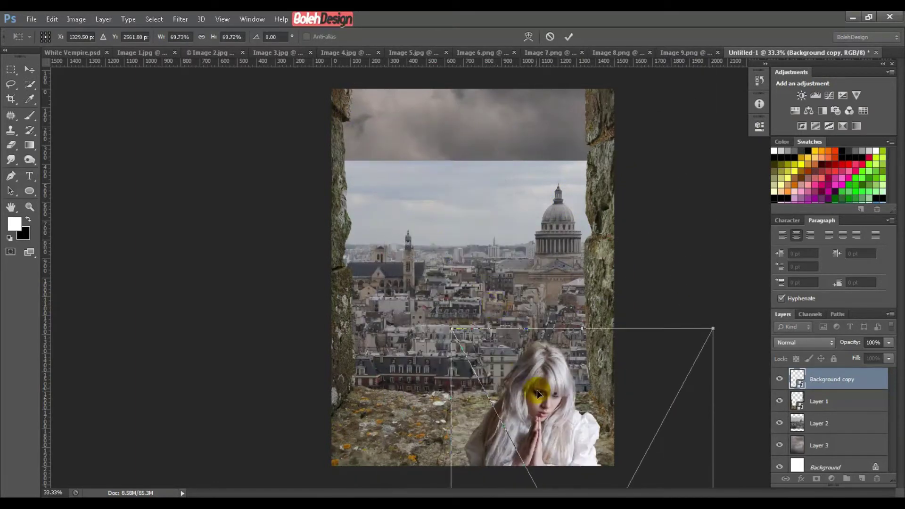
drag(539, 372, 446, 155)
drag(369, 97, 461, 216)
drag(507, 293, 464, 166)
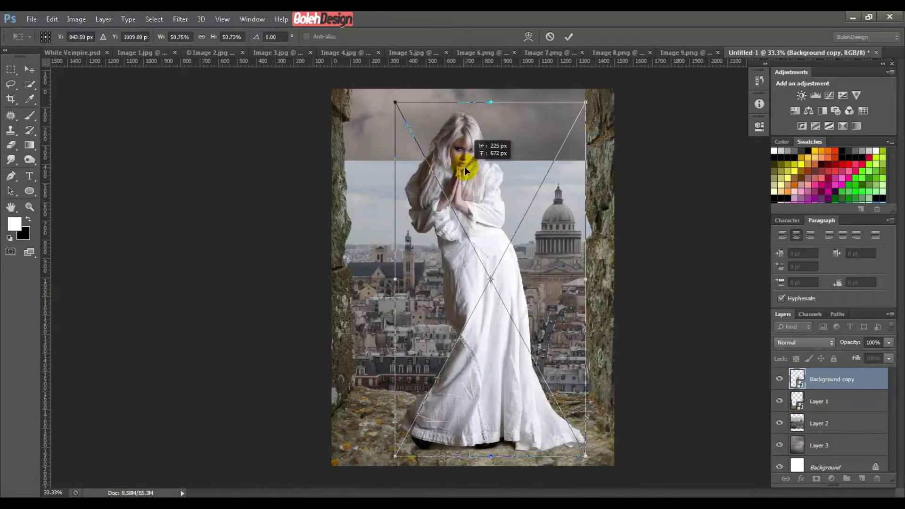
drag(396, 102, 437, 157)
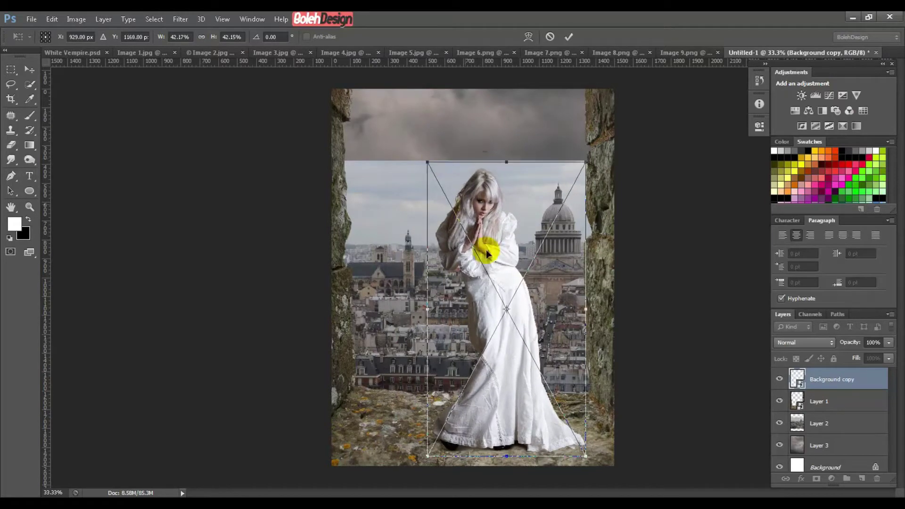
drag(486, 249, 460, 250)
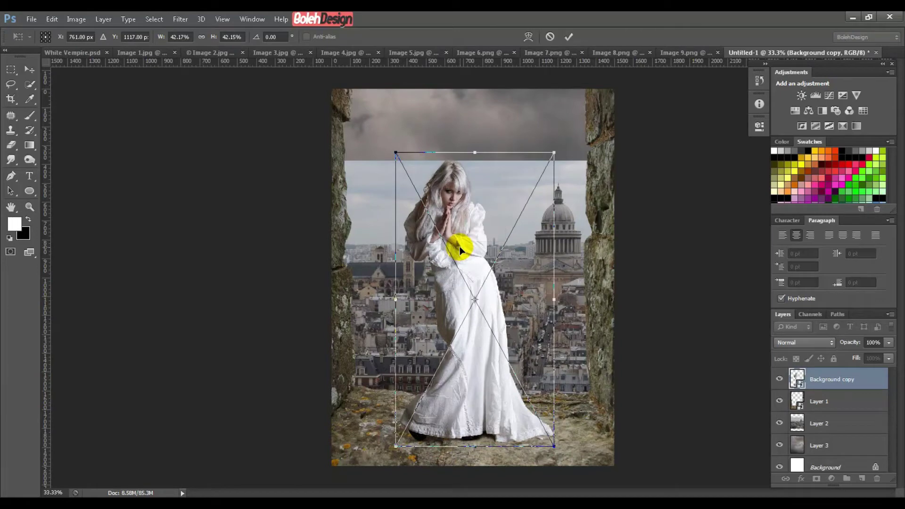
key(Return)
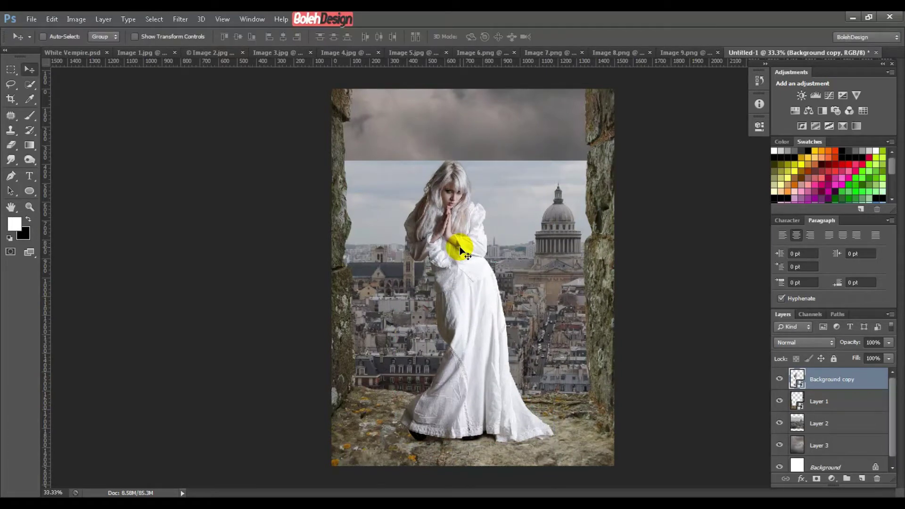
drag(455, 287, 460, 291)
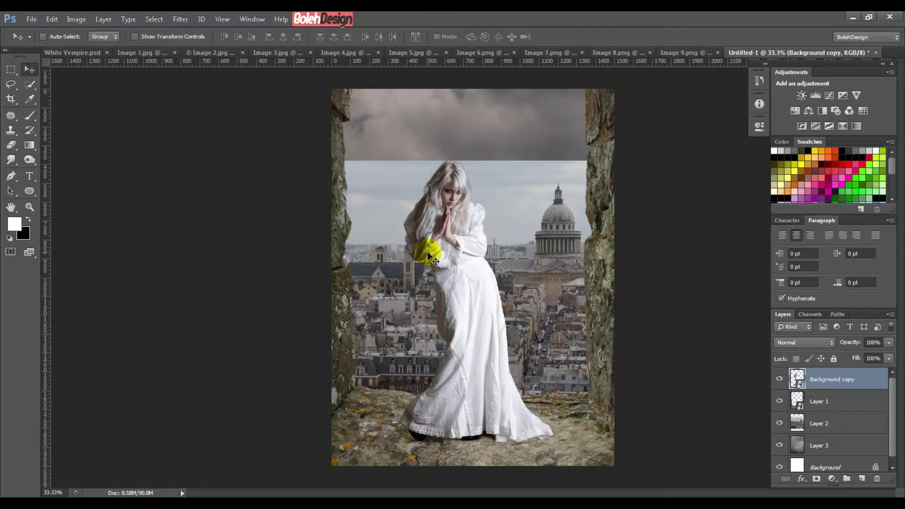
- Bring the moon photo from Image 5.jpg into Untitled-1 and place it in the upper-right corner of the window, matching White Vempire.psd
click(399, 53)
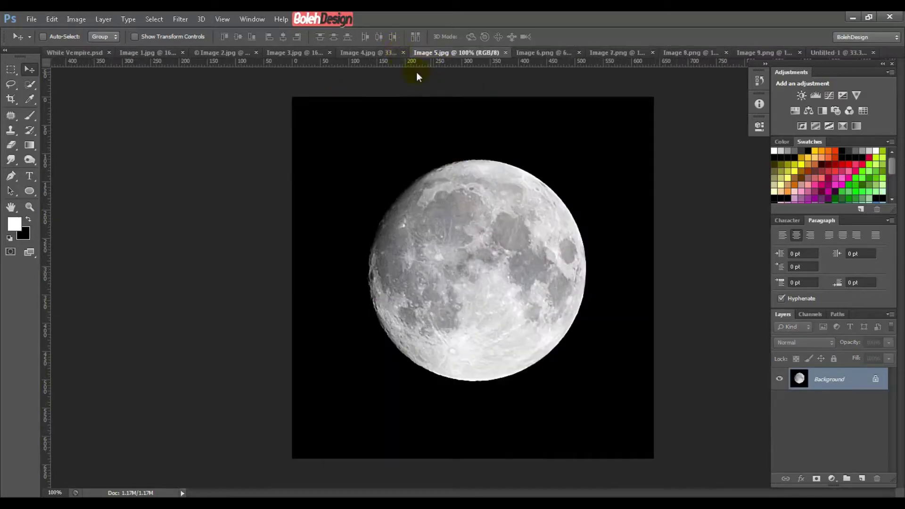
click(382, 52)
click(505, 52)
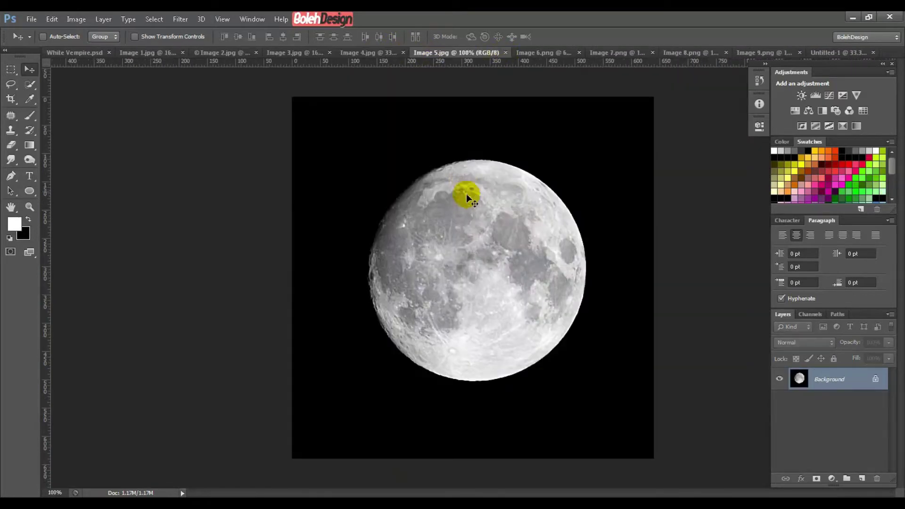
drag(465, 194, 561, 183)
drag(566, 217, 408, 156)
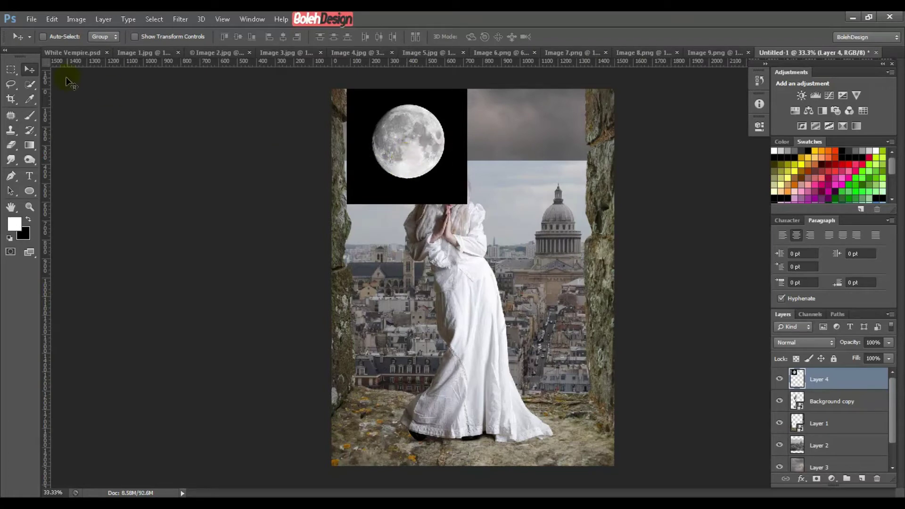
click(87, 51)
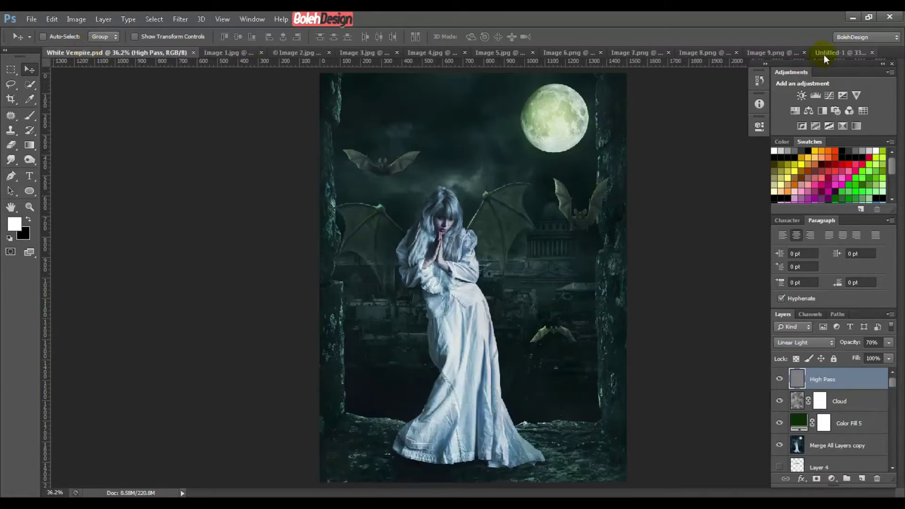
click(823, 55)
drag(420, 154, 560, 148)
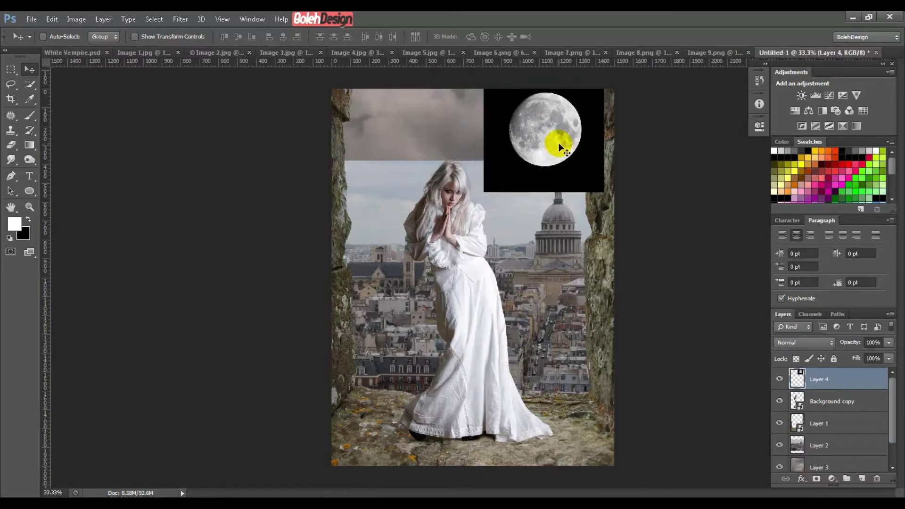
- Bring the bat wings from Image 6.png into Untitled-1 and place their layer directly beneath the woman's layer
click(499, 51)
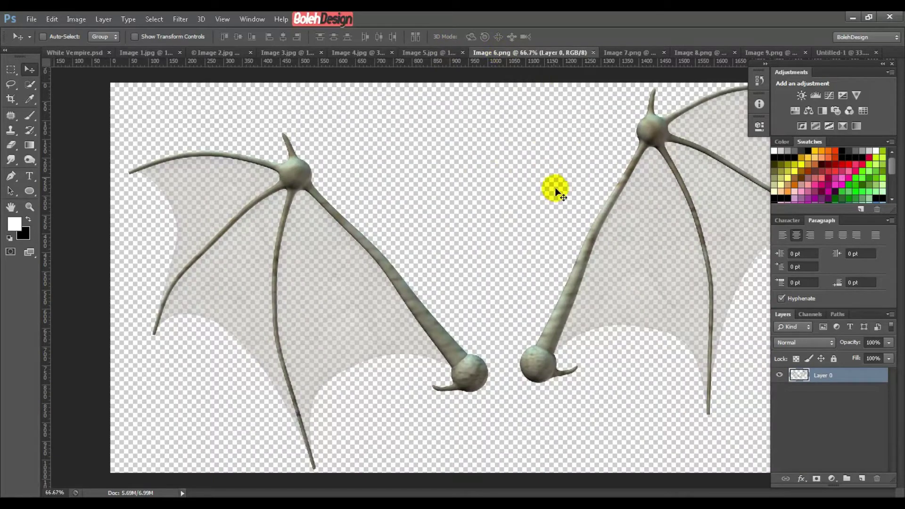
drag(585, 264, 481, 252)
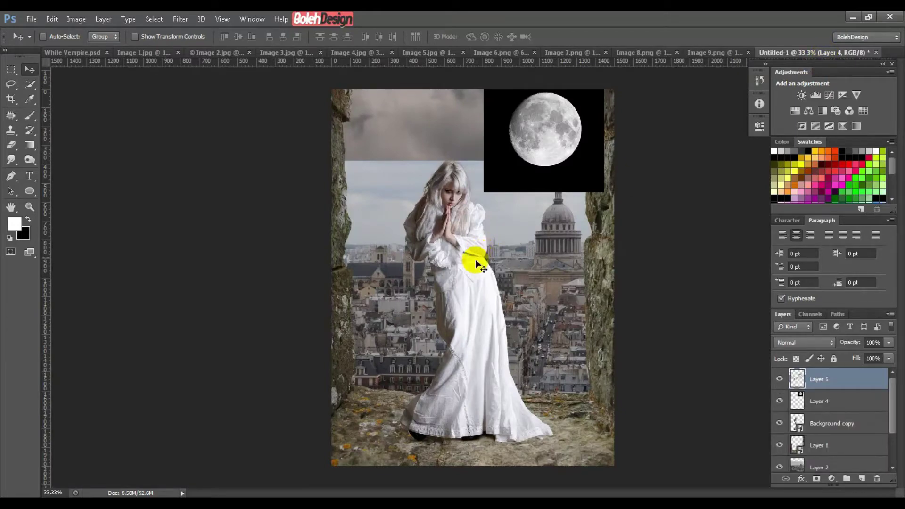
click(501, 49)
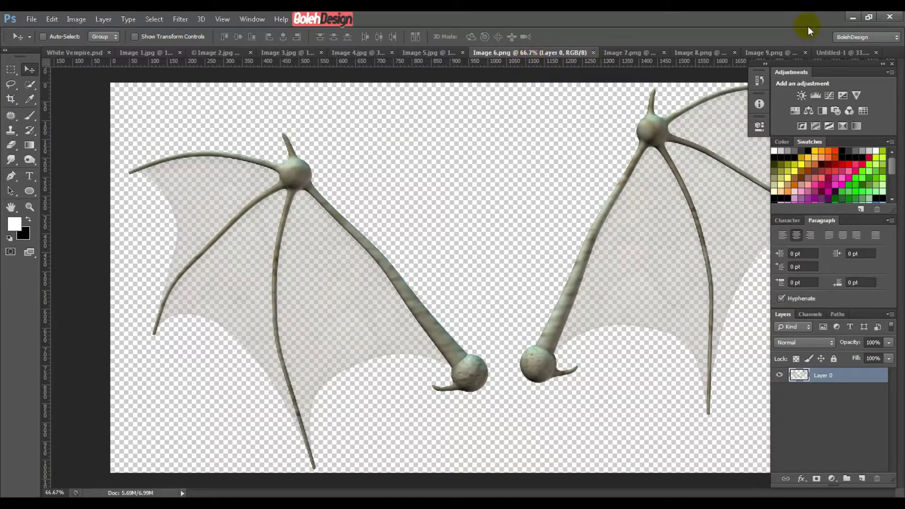
click(850, 53)
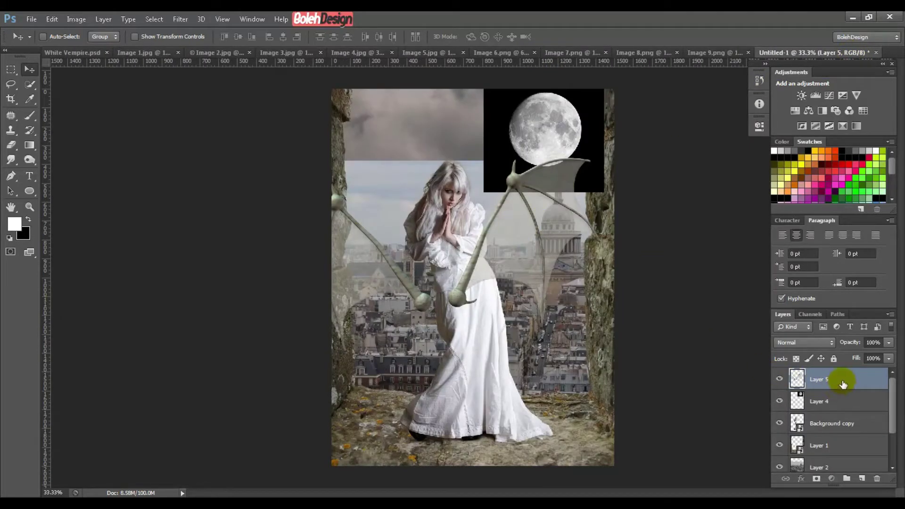
drag(843, 384, 797, 434)
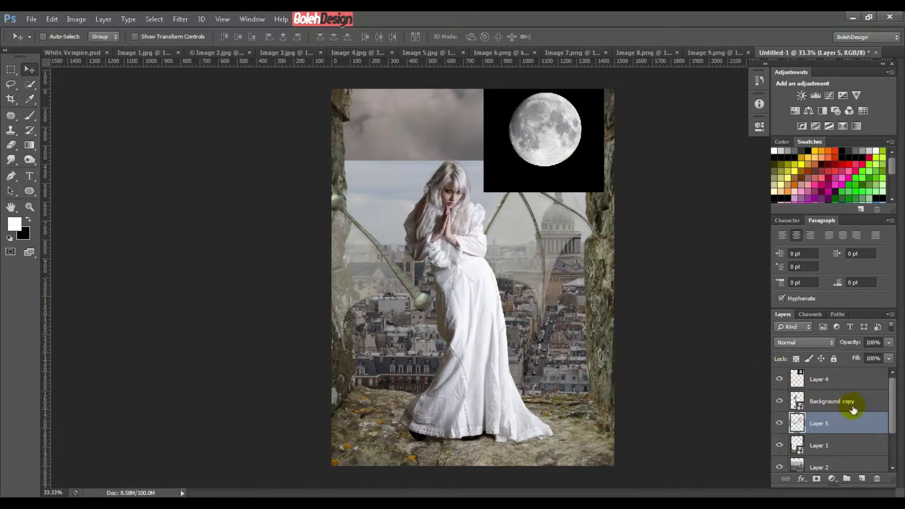
- Convert the wings layer to a smart object, and transform it to about 48% size and -6.21° rotation behind the woman's shoulders
right_click(864, 421)
click(778, 136)
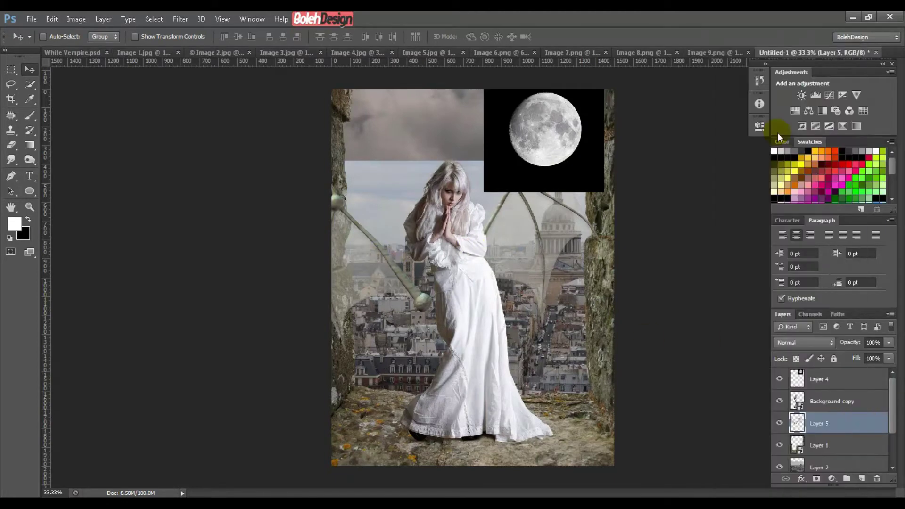
key(ctrl+t)
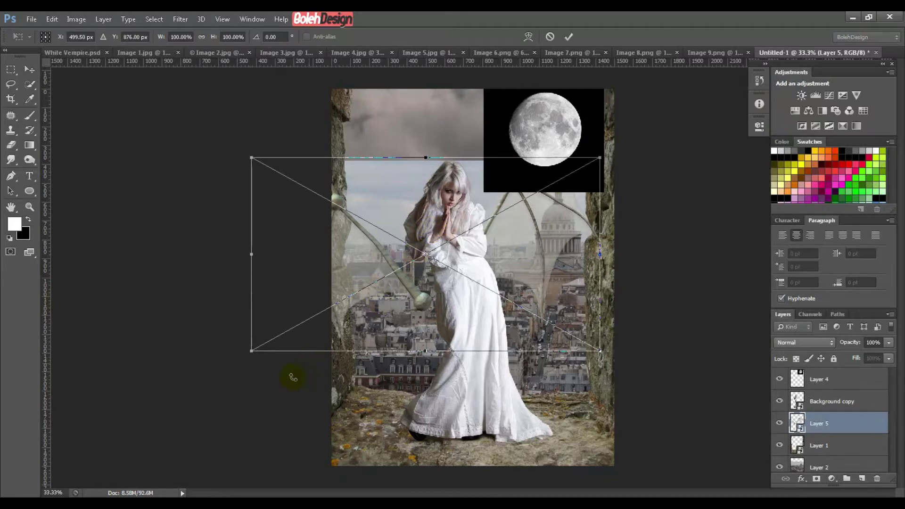
drag(252, 352, 365, 288)
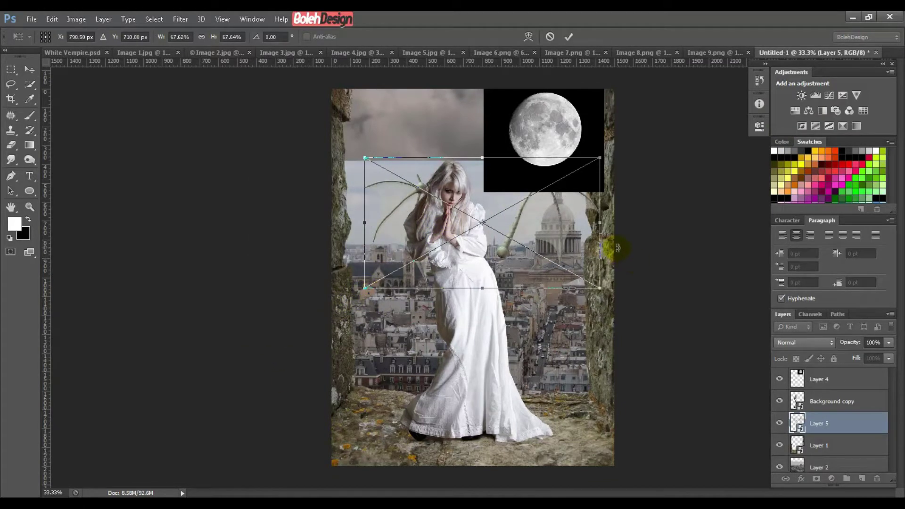
drag(621, 249, 525, 217)
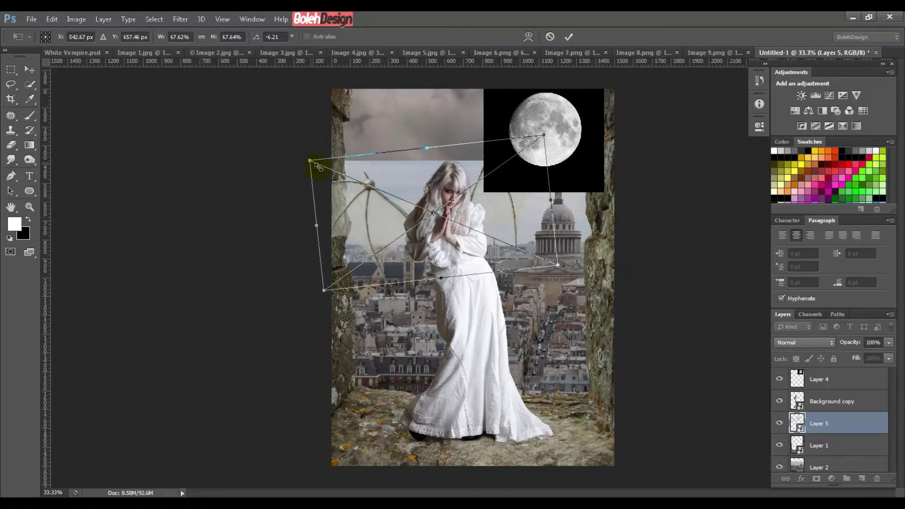
drag(318, 165, 395, 198)
drag(477, 225, 468, 206)
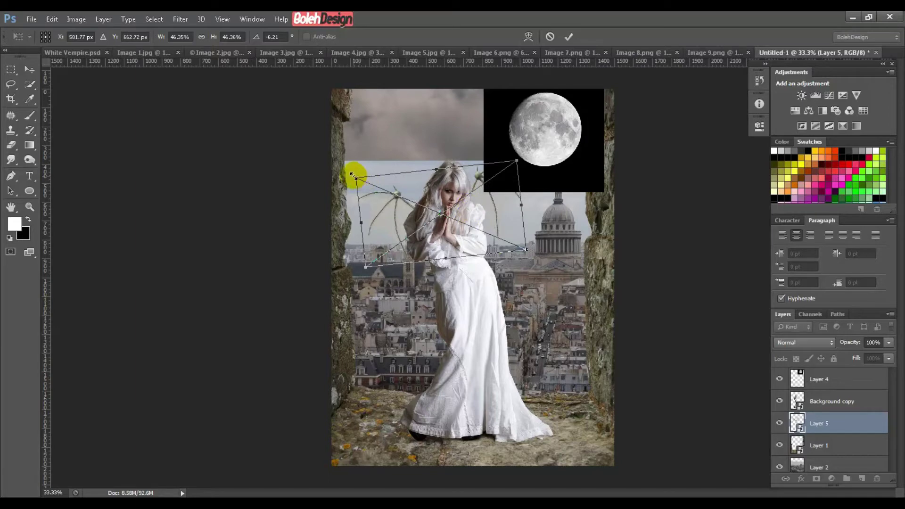
drag(355, 178, 349, 168)
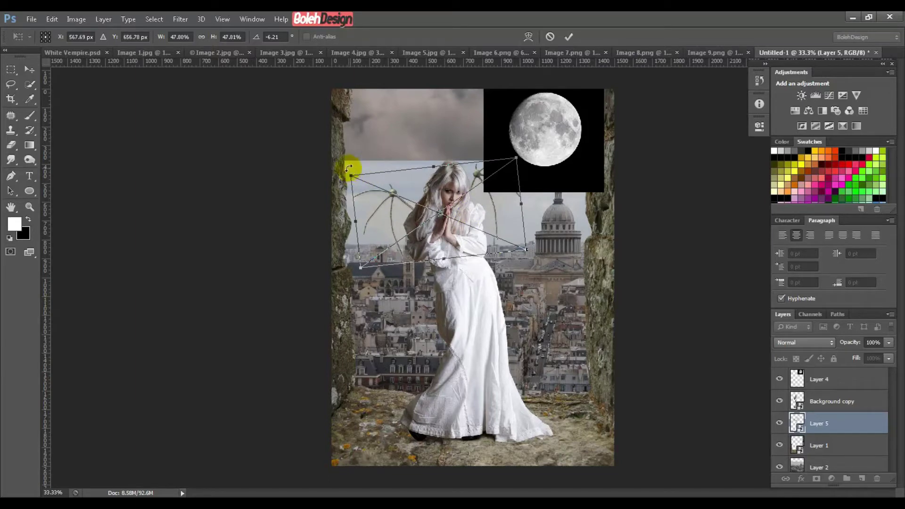
key(Return)
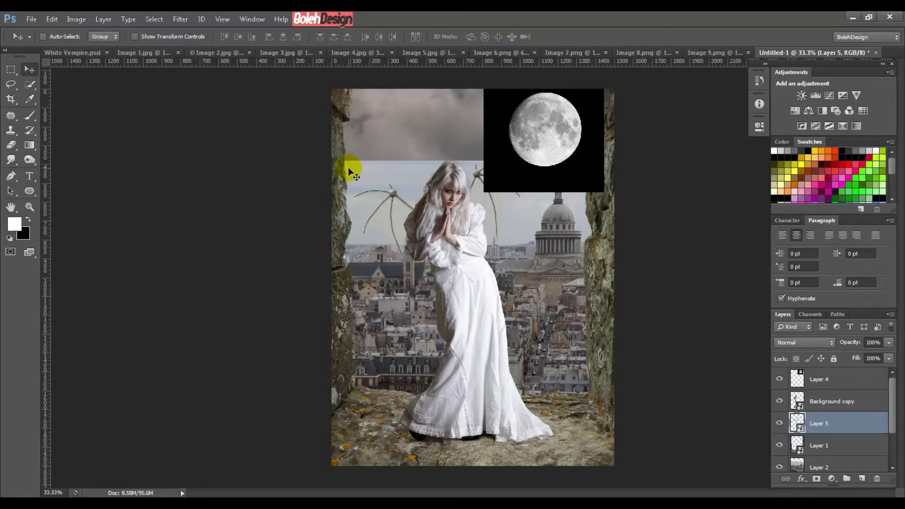
- Shift the wings slightly down and to the left behind the woman, and set their rotation to about -1.91°
drag(457, 205, 452, 215)
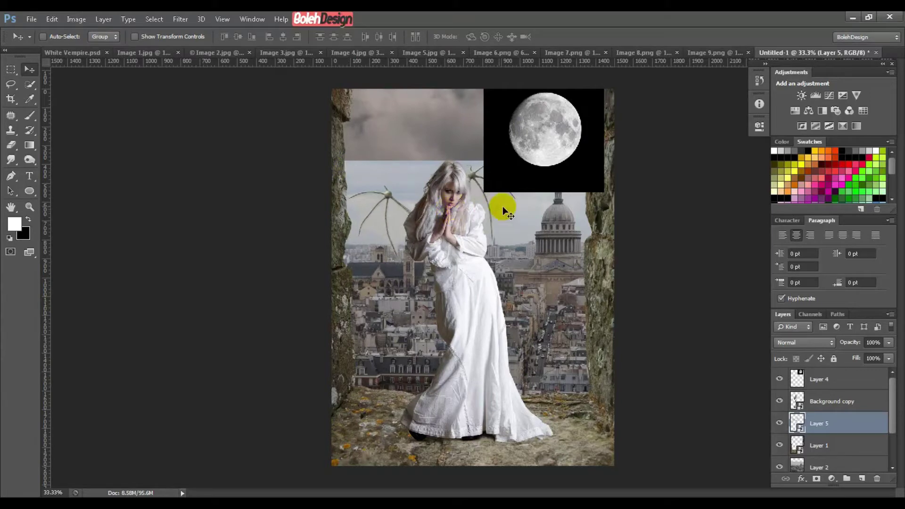
key(ctrl+t)
drag(537, 202, 561, 215)
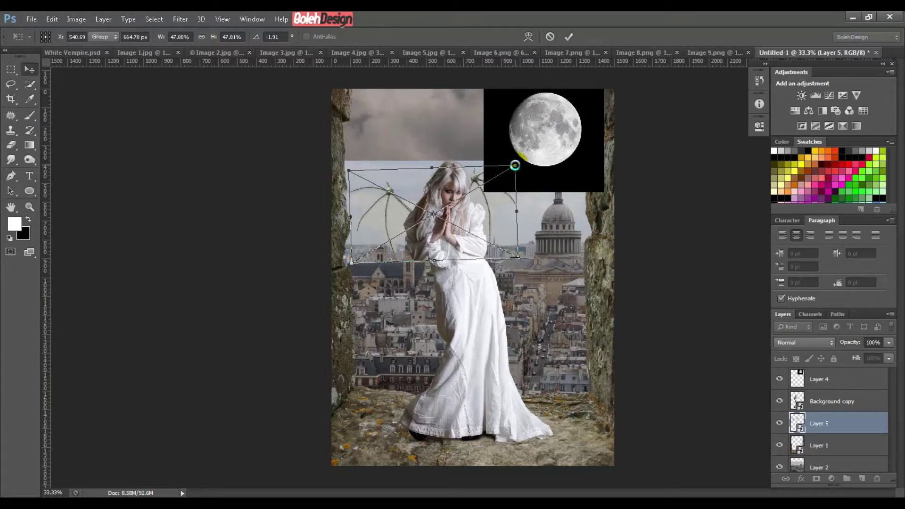
key(Return)
- Hide the moon layer, shift the woman's wings slightly right, and distort them by pulling their two right-hand corners inward
click(778, 377)
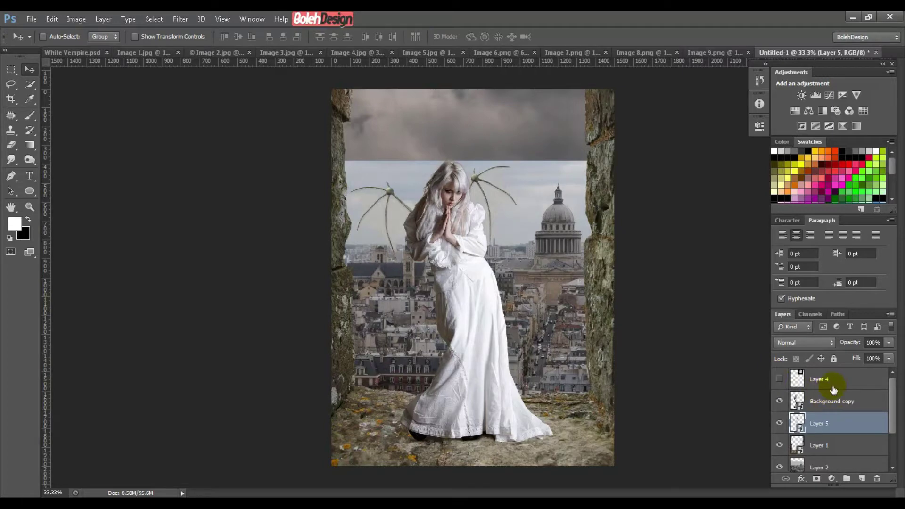
key(ctrl+plus)
key(ctrl+plus)
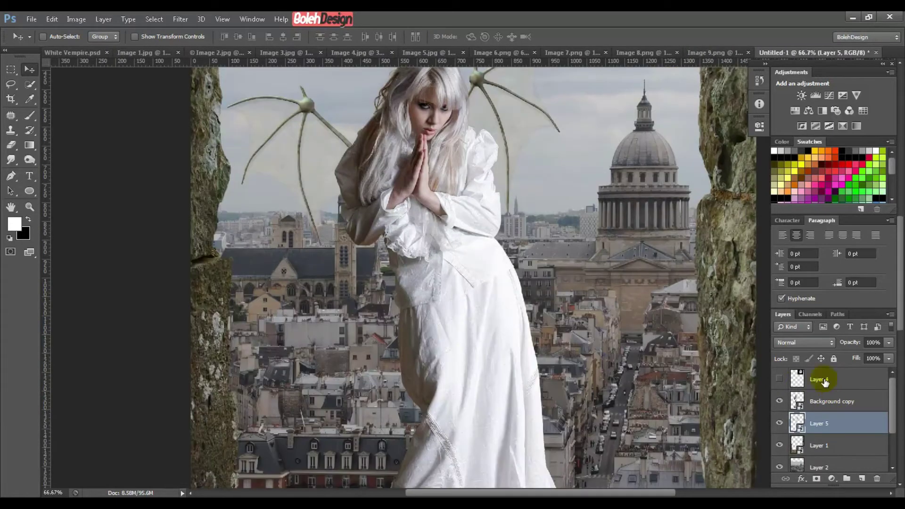
scroll(620, 347, up, 3)
scroll(620, 347, left, 3)
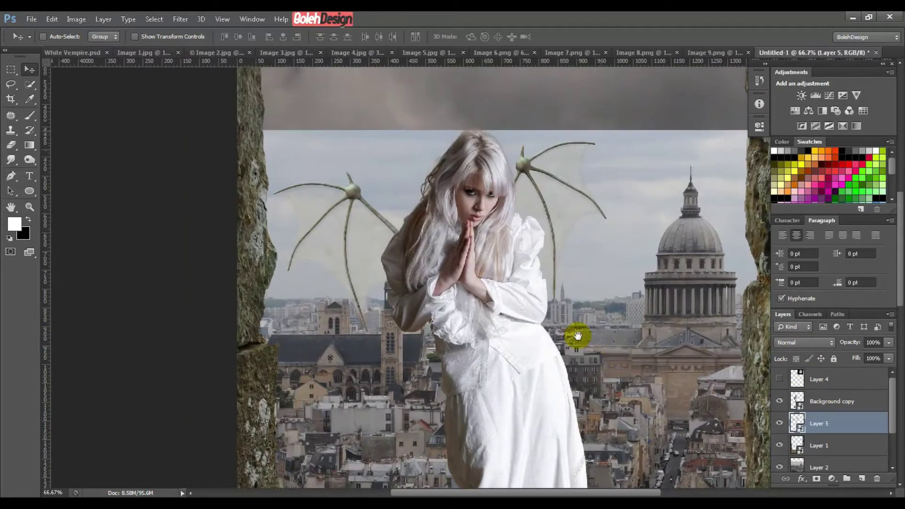
key(ctrl+t)
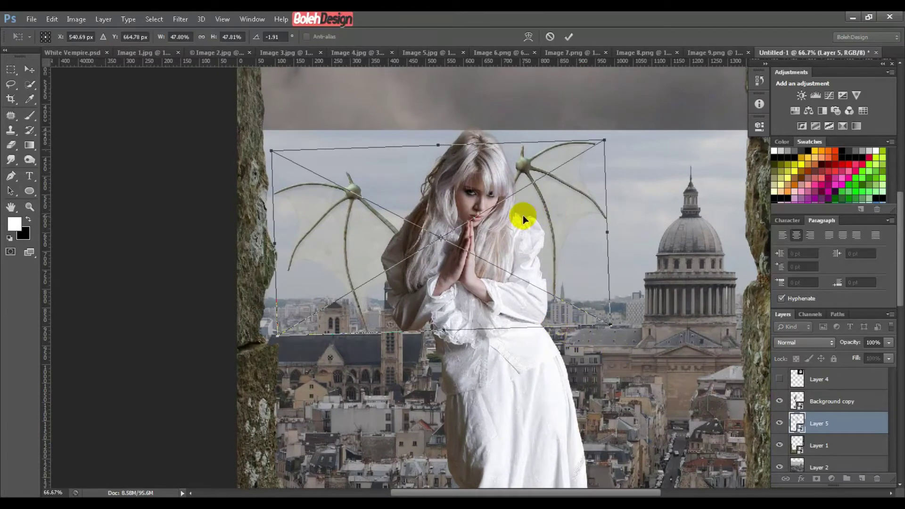
drag(522, 215, 534, 217)
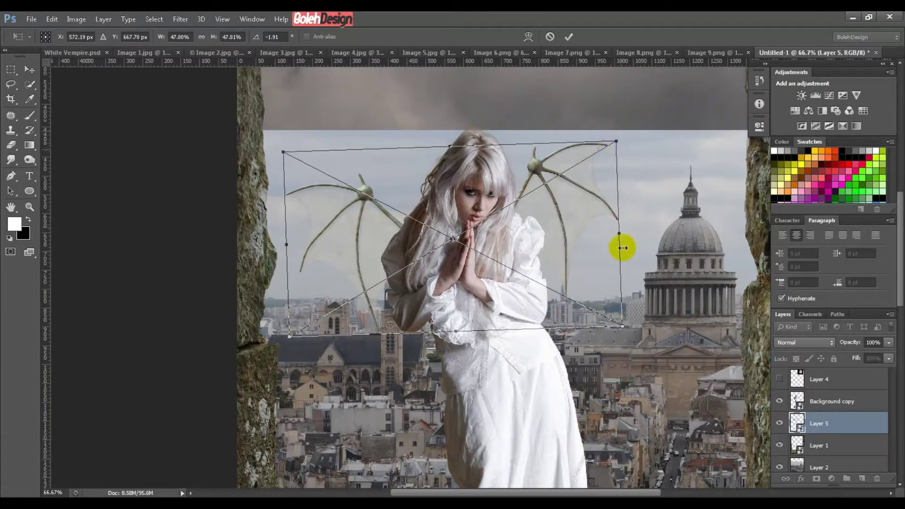
drag(622, 328, 613, 315)
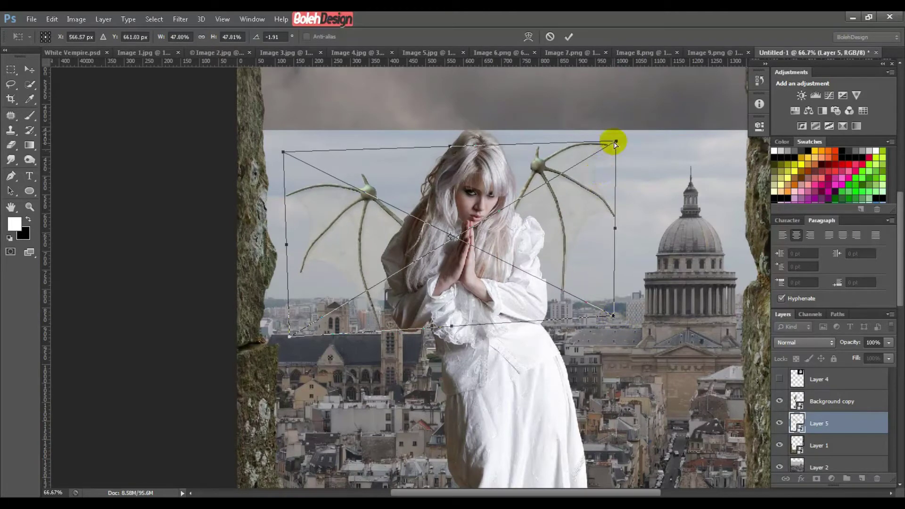
drag(615, 141, 598, 148)
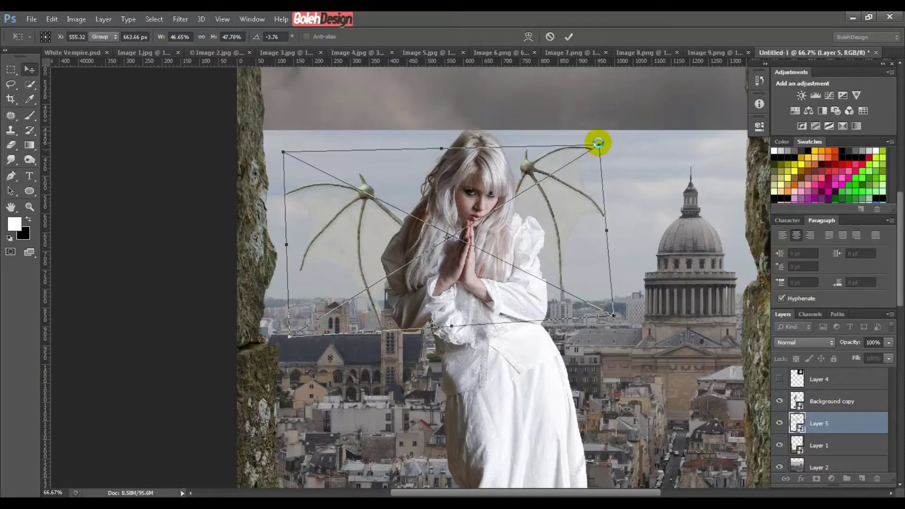
key(Return)
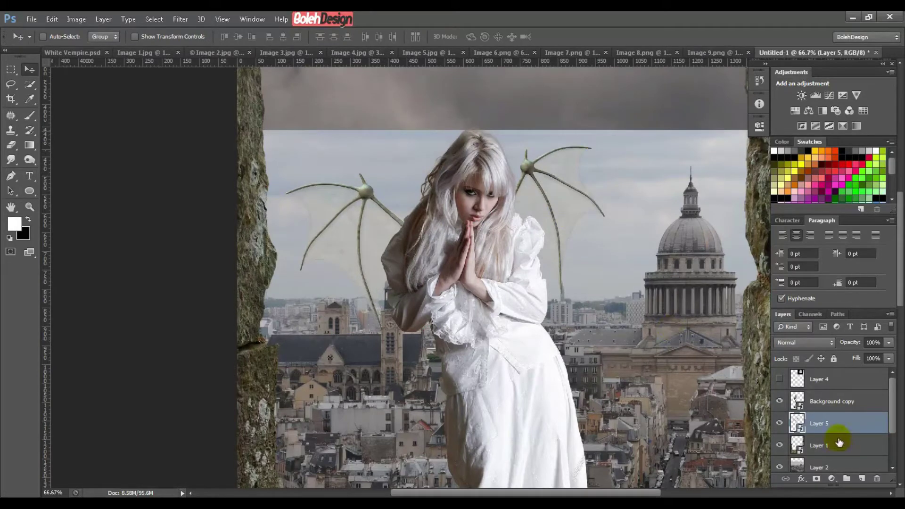
- Show the moon layer again and place it beneath the stone window layer, directly above the city layer
click(827, 385)
drag(828, 392, 778, 396)
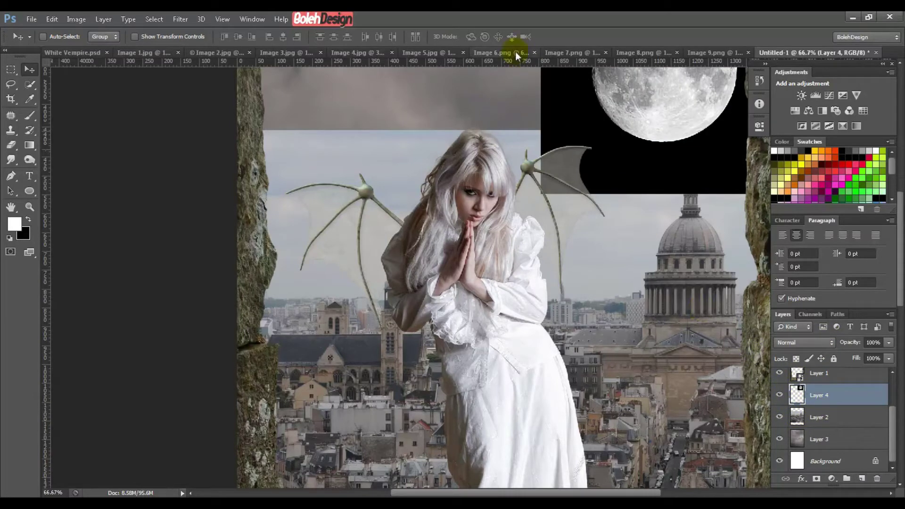
- Bring the bat from Image 7.png into Untitled-1 and place it to the right of the woman, below the moon
click(587, 55)
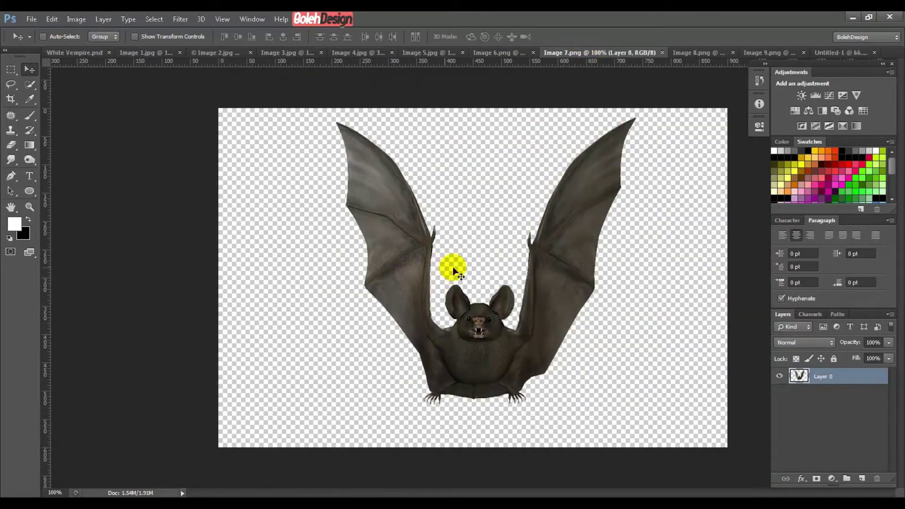
drag(491, 340, 655, 250)
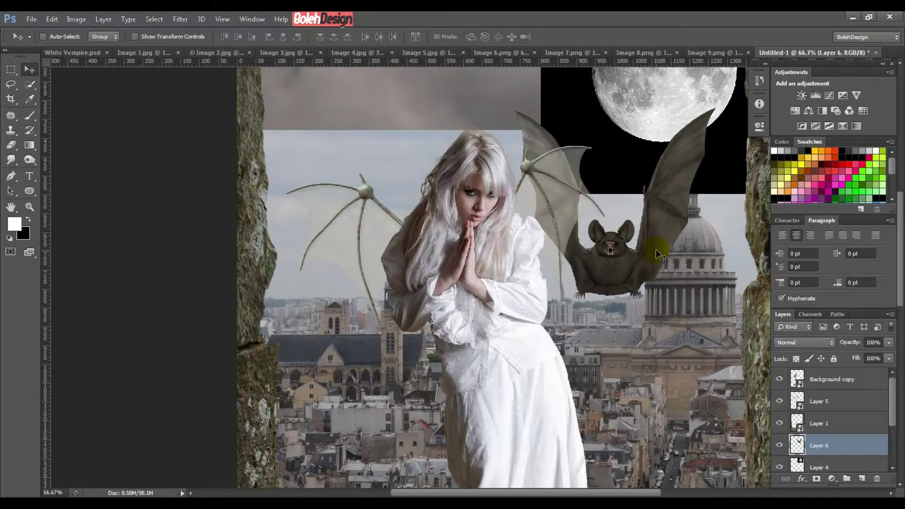
key(ctrl+minus)
key(ctrl+minus)
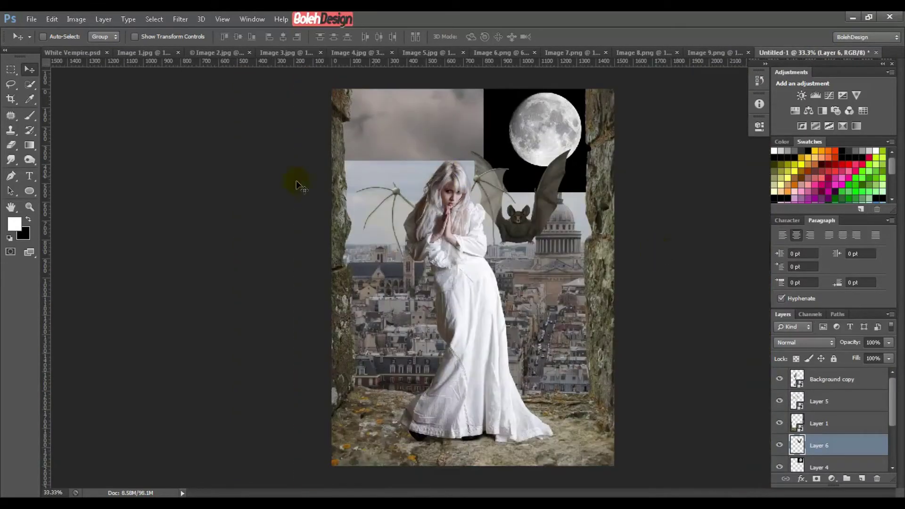
- Following White Vempire.psd, shift the bat toward the right stone pillar and move its layer to the top of the stack
click(59, 55)
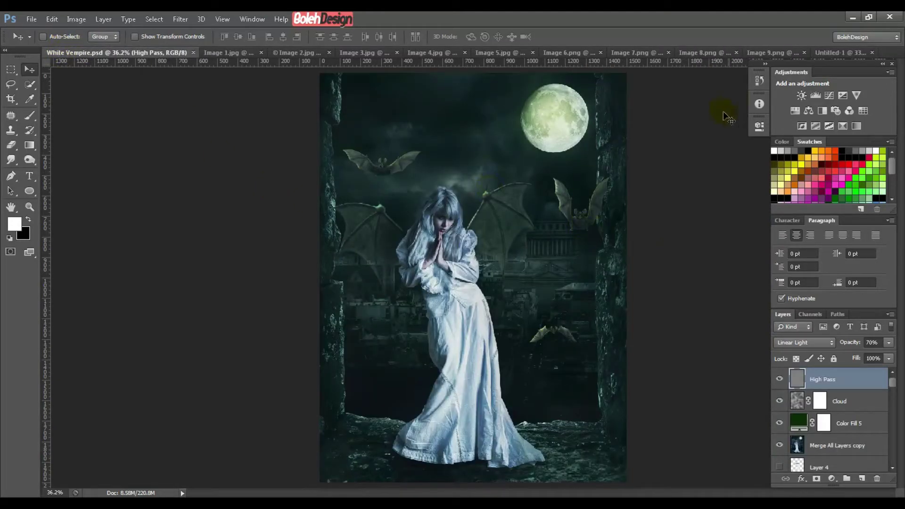
click(820, 51)
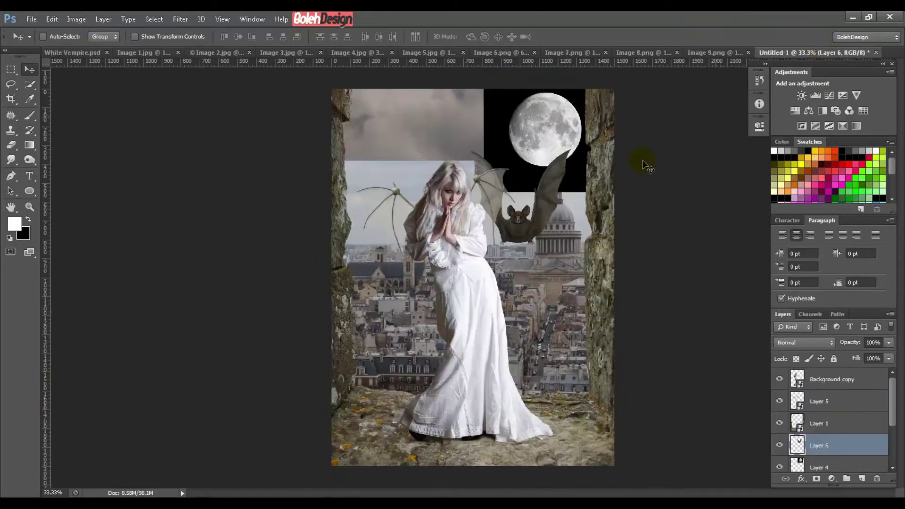
drag(527, 224, 560, 220)
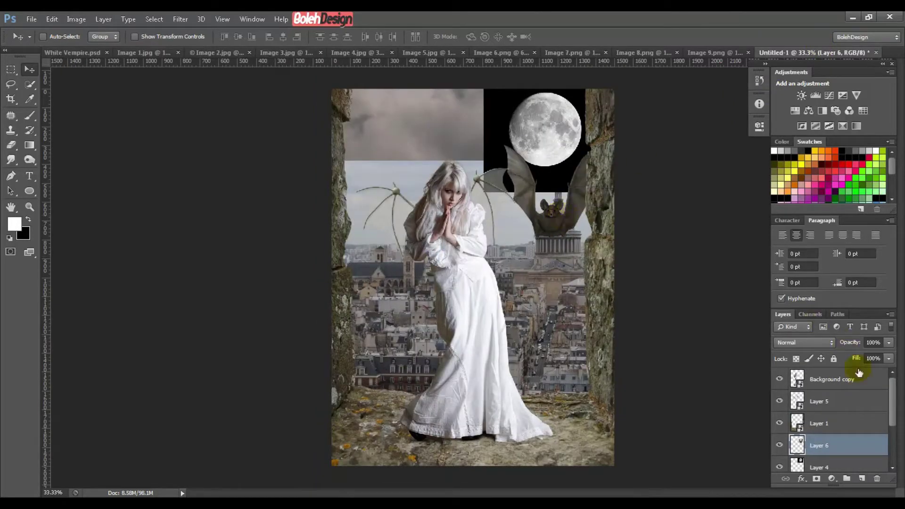
drag(860, 441, 833, 374)
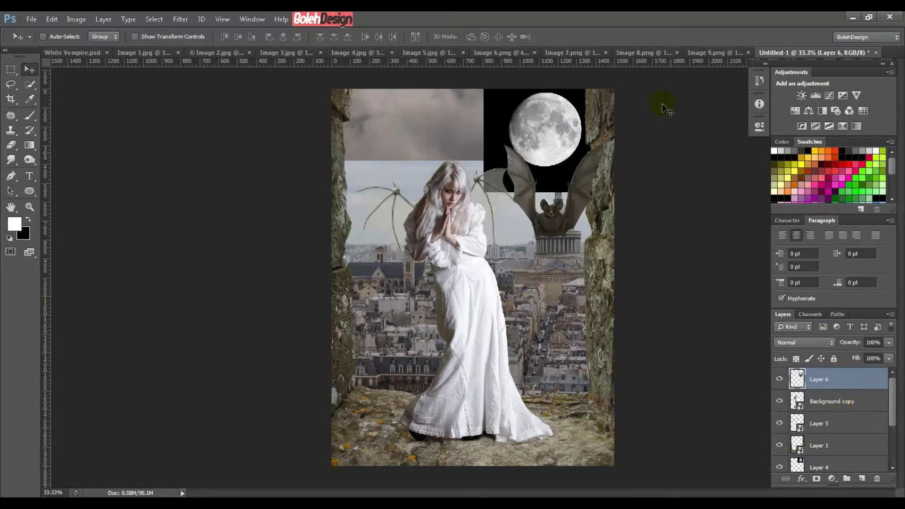
- Bring the bats from Image 8.png and Image 9.png into Untitled-1, placing them in the upper-left sky and to the right of the woman's skirt
click(493, 52)
click(694, 54)
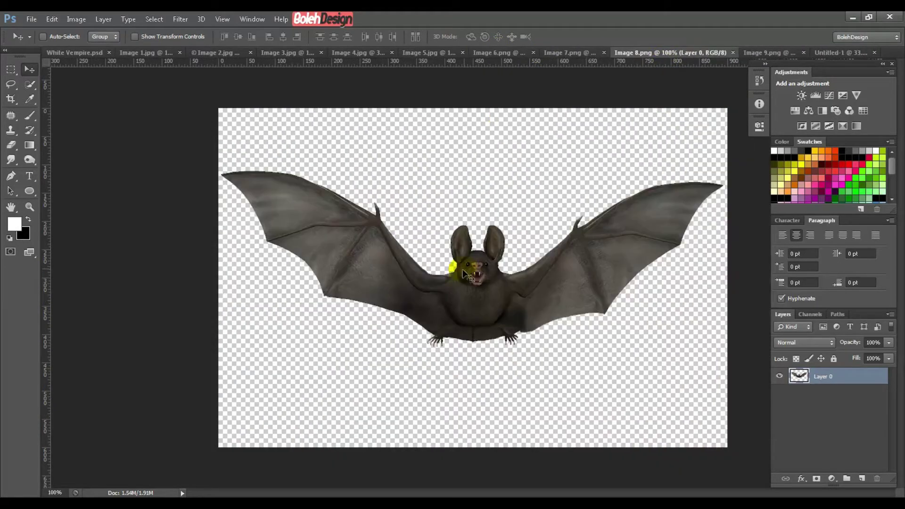
drag(462, 256, 415, 142)
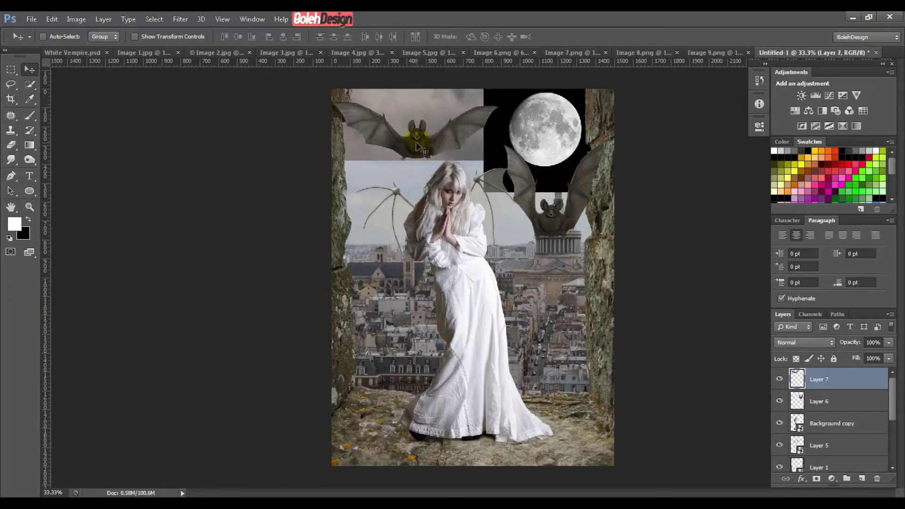
click(702, 53)
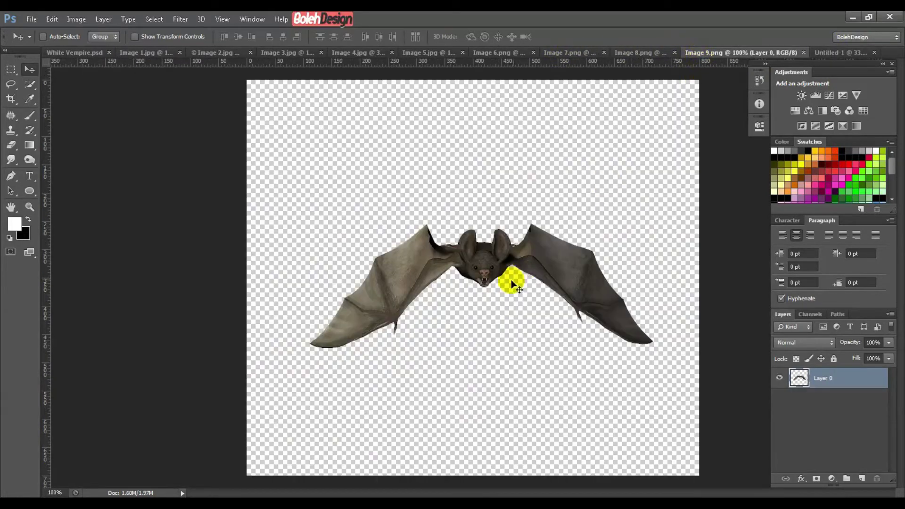
drag(511, 279, 550, 318)
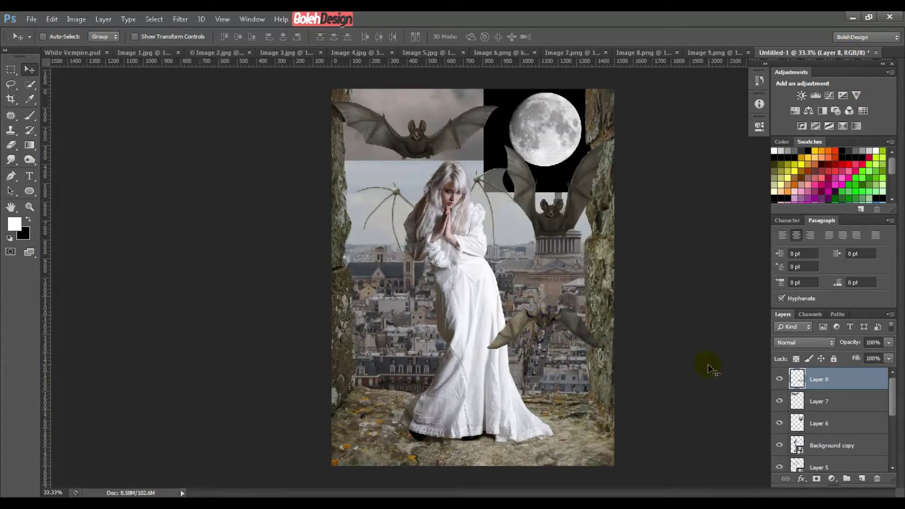
- Scale down the Image 7.png bat on Layer 6 and position it in front of the domed building
click(852, 423)
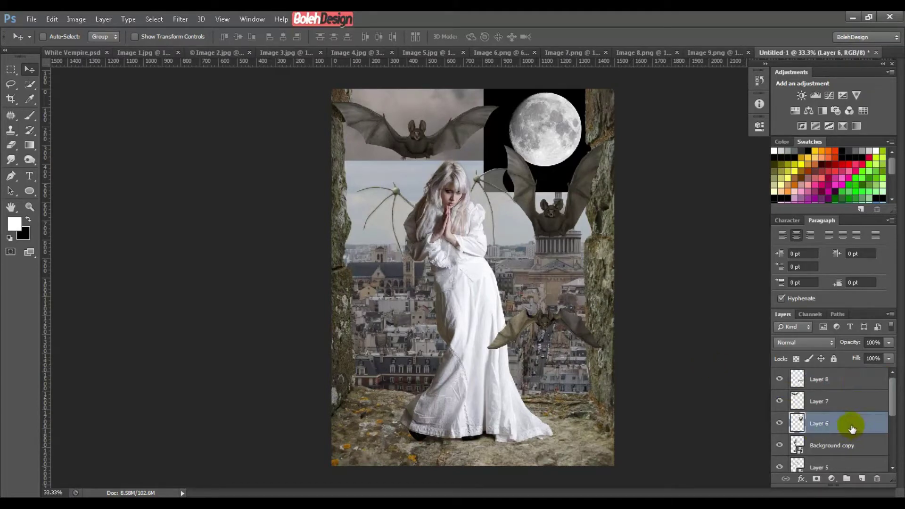
key(ctrl+t)
drag(506, 143, 542, 181)
key(Return)
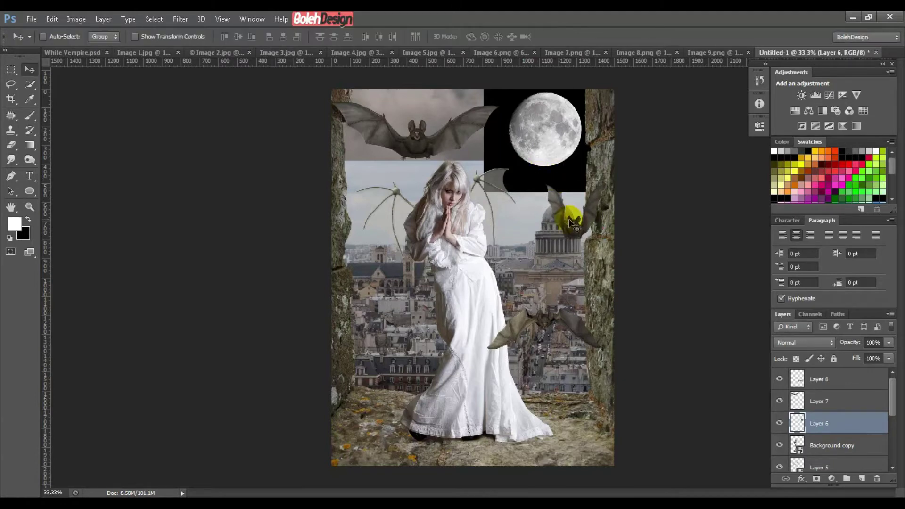
drag(572, 213, 547, 237)
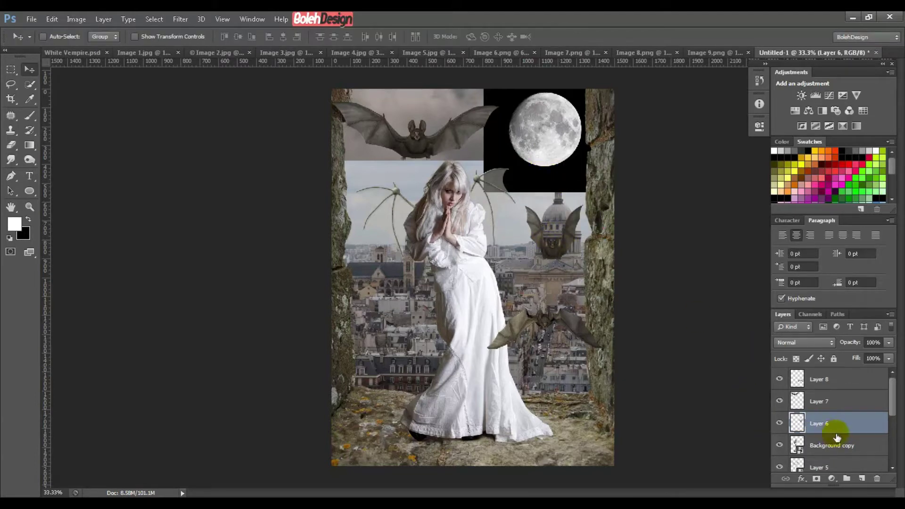
- Scale the Image 8.png bat on Layer 7 to about 60% and rotate it to -5.23° in the upper-left sky
click(848, 402)
key(ctrl+t)
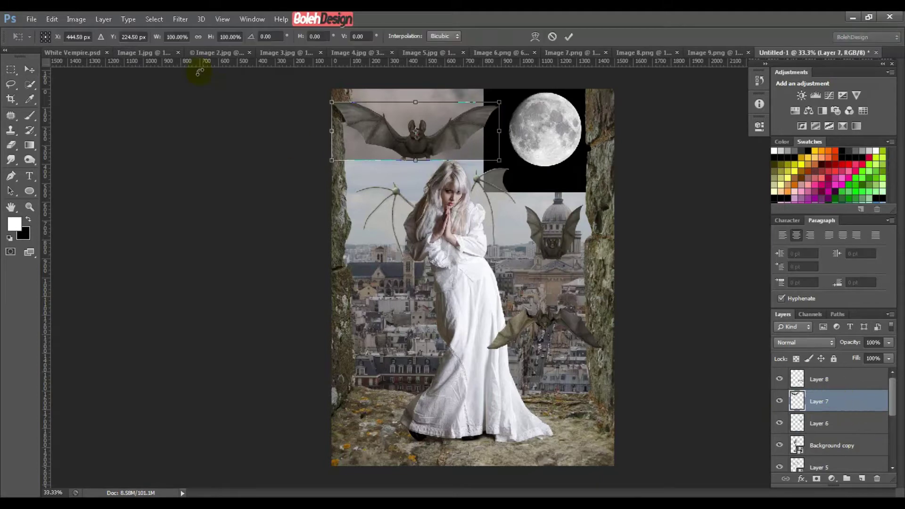
drag(501, 161, 465, 128)
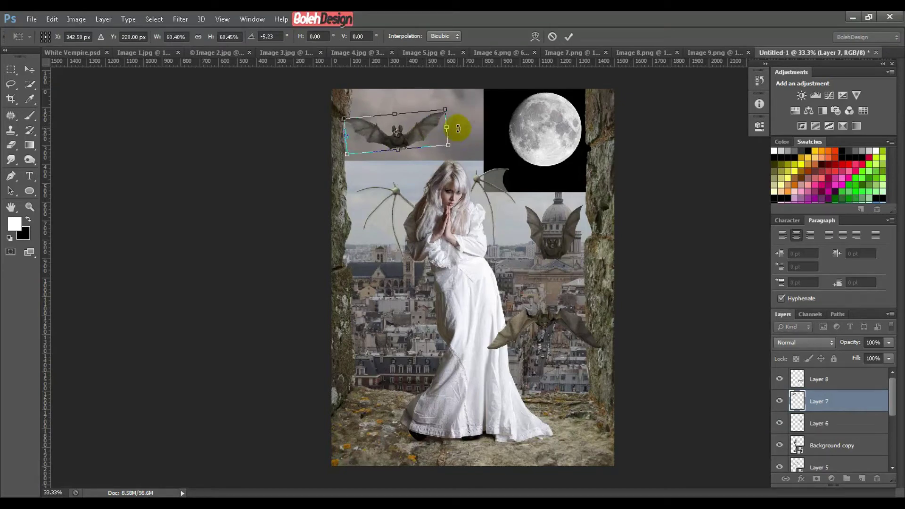
key(Return)
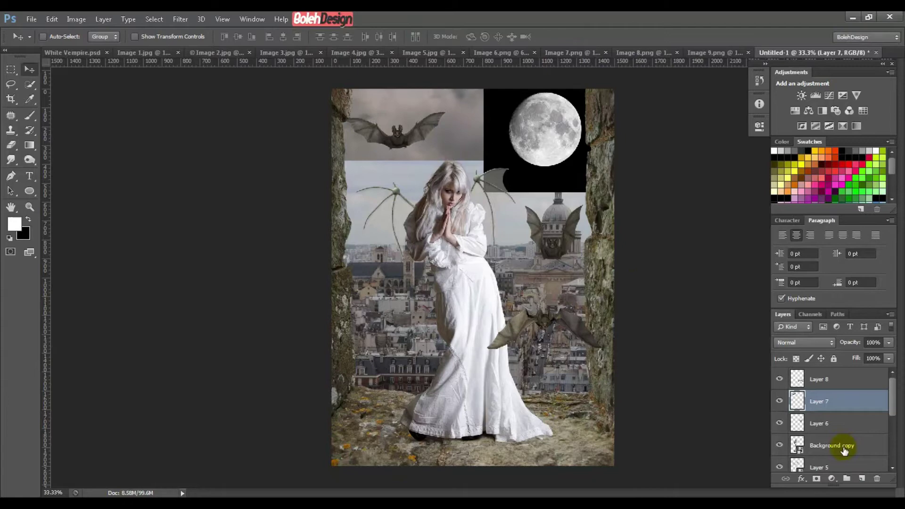
- Scale the Image 9.png bat on Layer 8 to about 66%, and swap its position with the Image 8.png bat on Layer 7
click(834, 380)
key(ctrl+t)
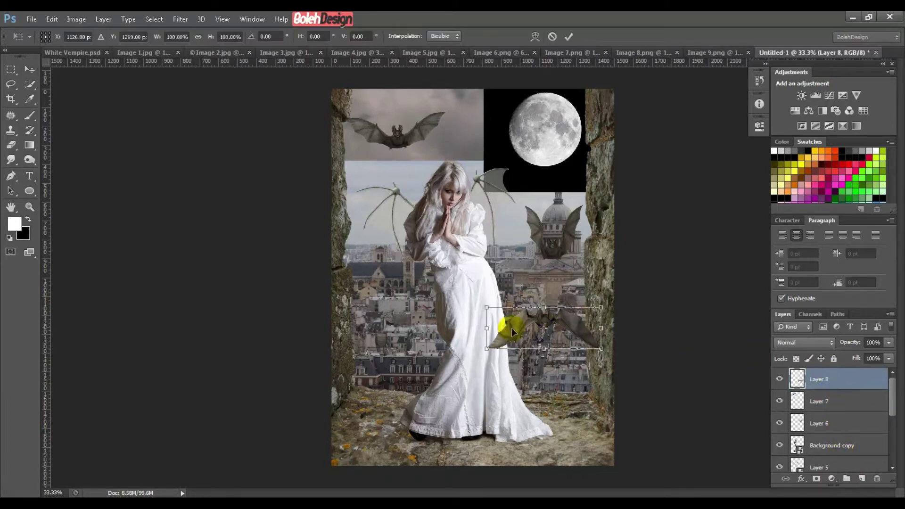
drag(479, 349, 520, 330)
drag(581, 315, 424, 129)
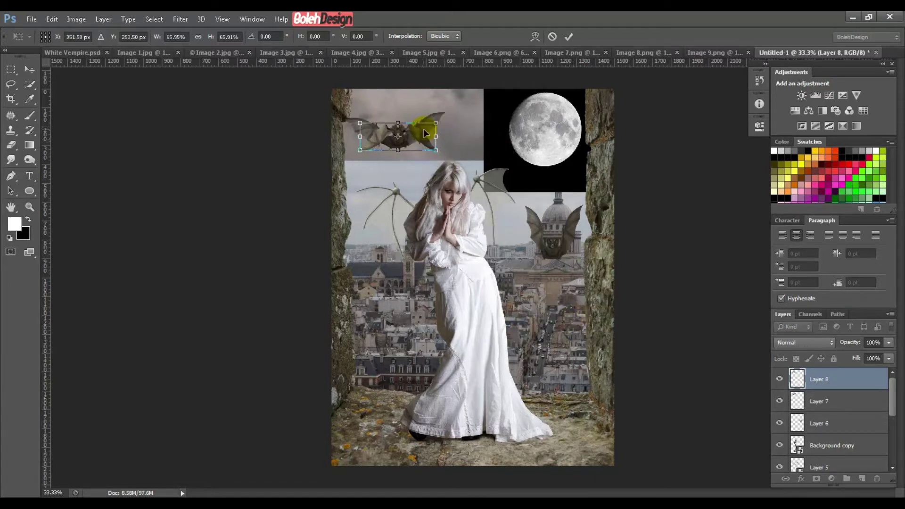
key(Return)
click(808, 402)
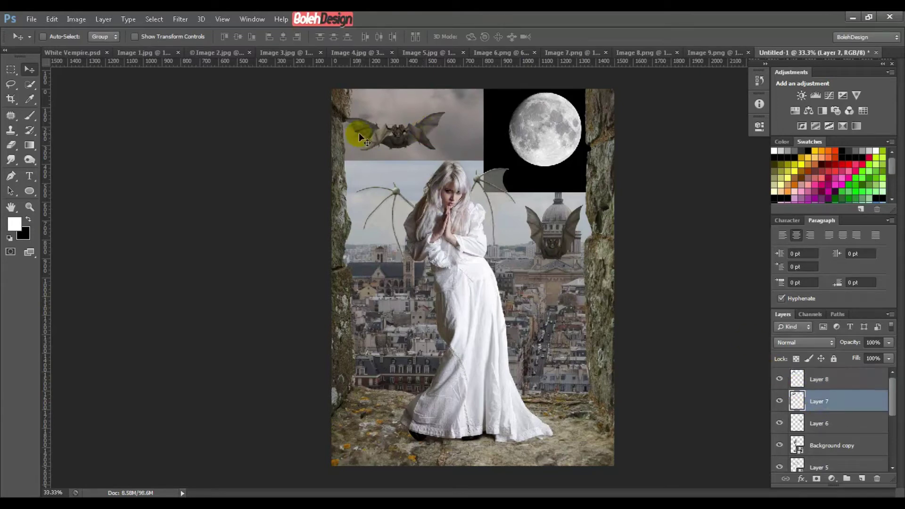
drag(359, 137, 540, 340)
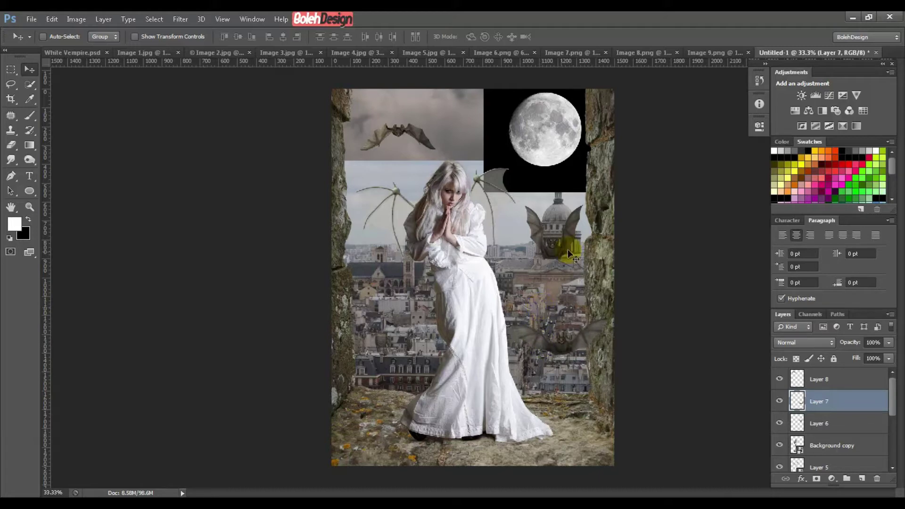
- Rotate the bat in front of the dome on Layer 6 by about 1.73°
click(820, 415)
click(820, 420)
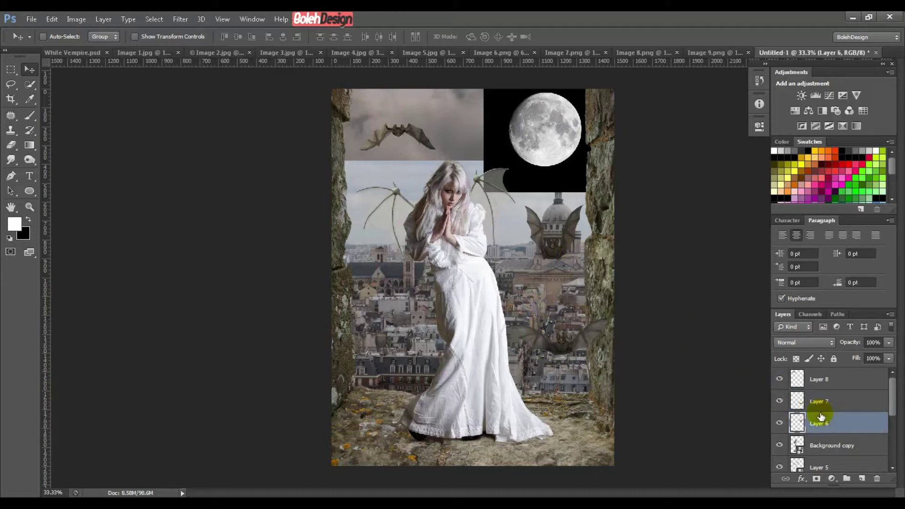
key(ctrl+t)
mouse_move(605, 206)
mouse_down()
mouse_move(613, 217)
mouse_move(607, 208)
mouse_up()
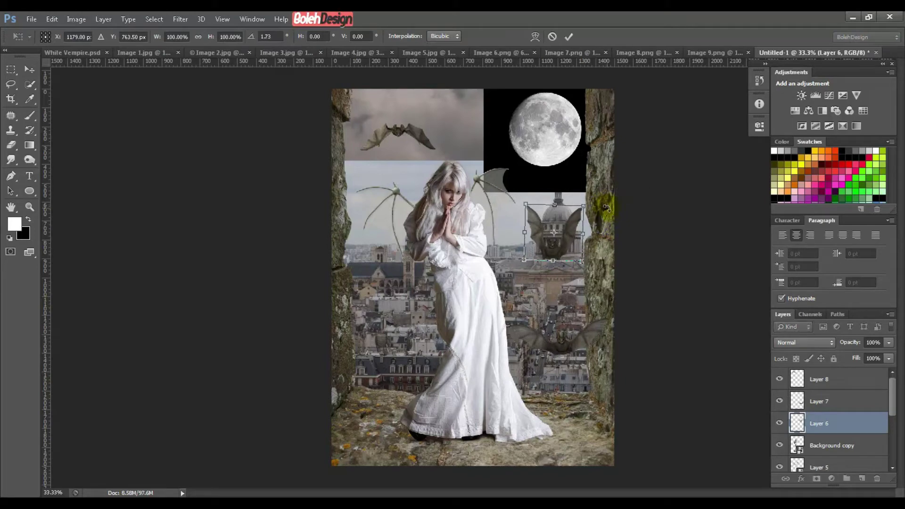
key(Return)
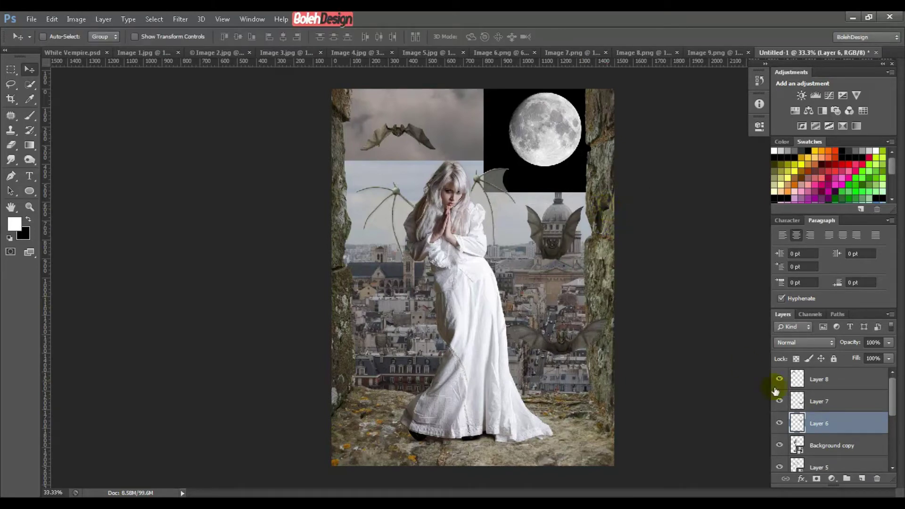
- Scale down slightly the Layer 7 bat to the right of the woman's skirt
click(834, 404)
key(ctrl+t)
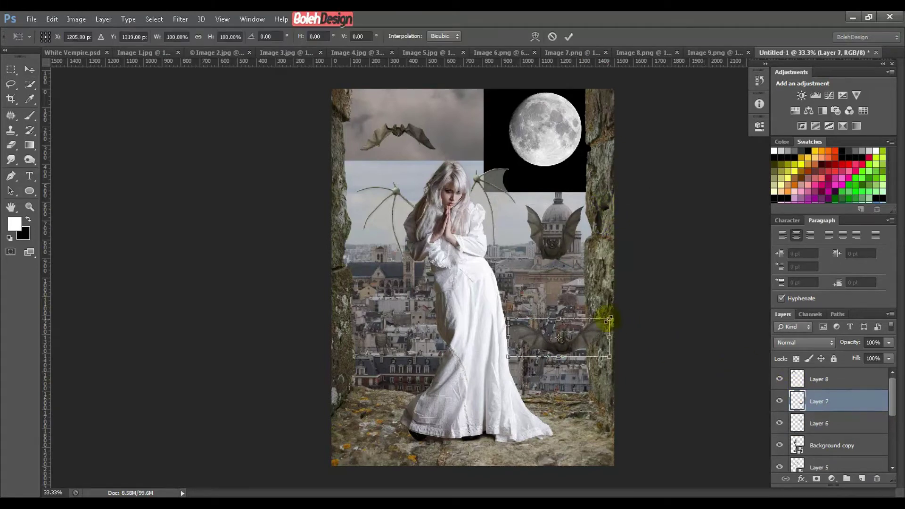
mouse_move(608, 320)
mouse_down()
mouse_move(592, 323)
mouse_move(602, 333)
mouse_up()
key(Return)
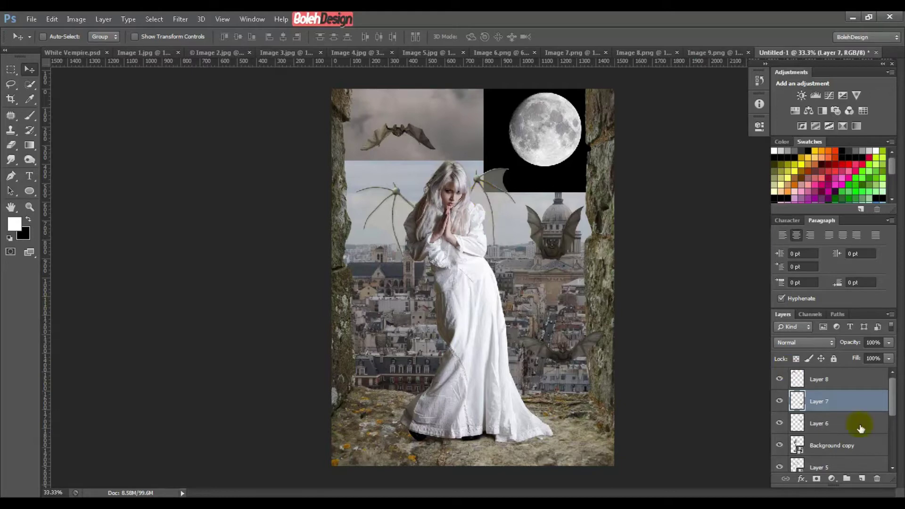
- Hide all layers except Background, the sky on Layer 3 and the city on Layer 2
scroll(859, 427, down, 5)
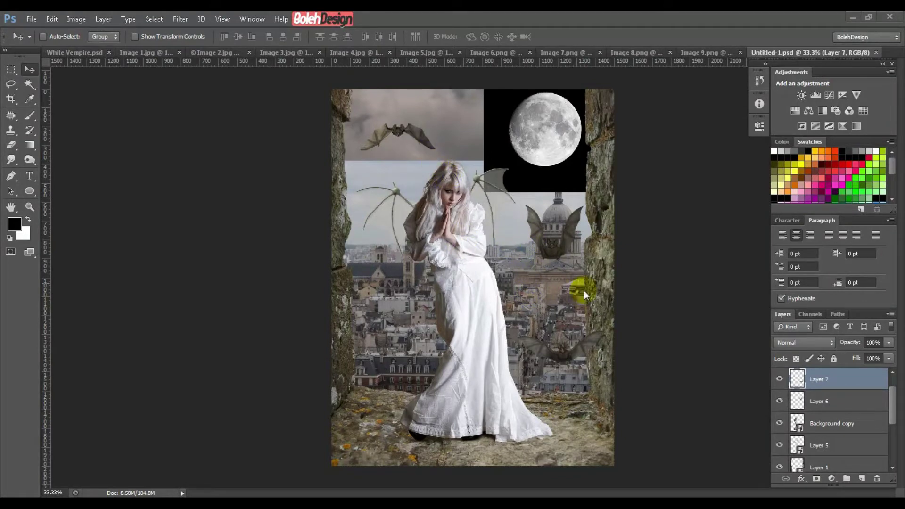
click(892, 388)
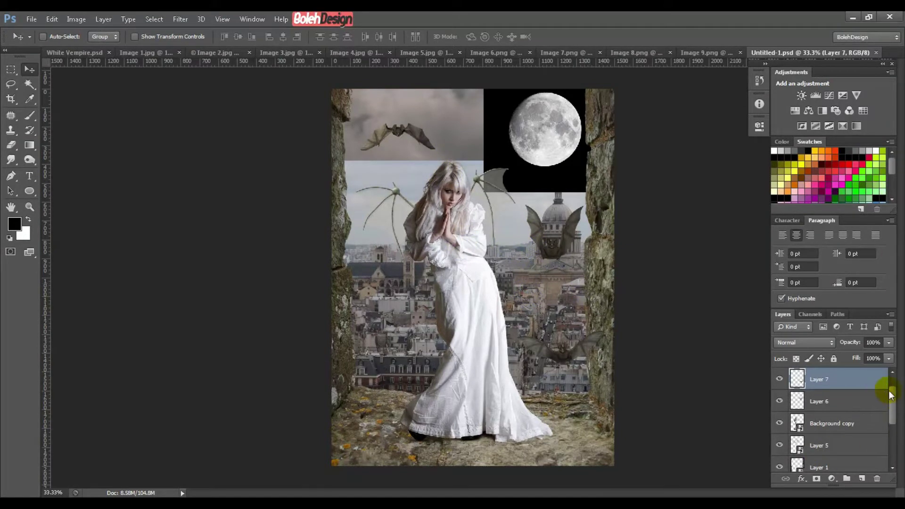
drag(891, 394, 887, 457)
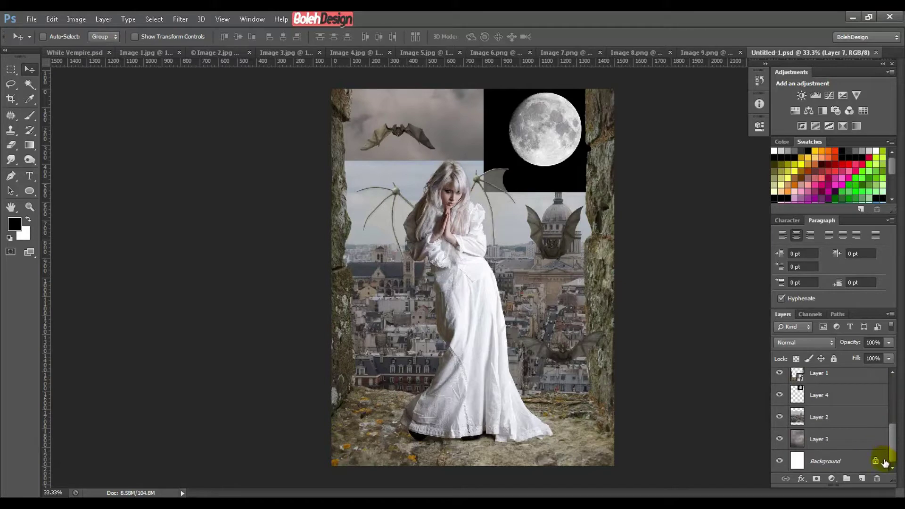
click(779, 462)
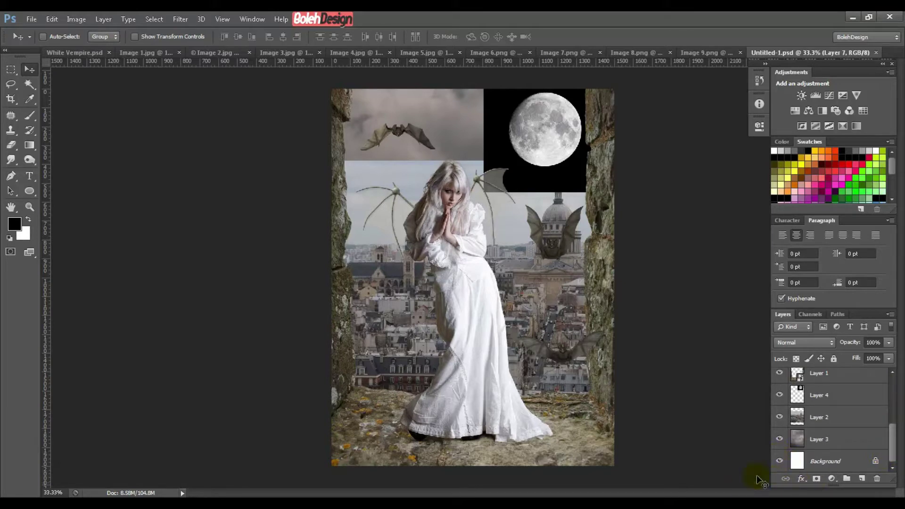
right_click(778, 460)
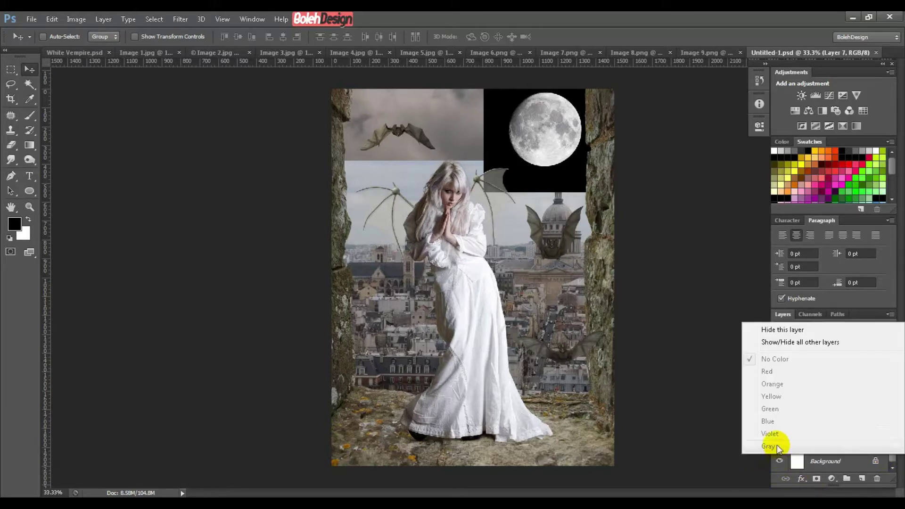
click(776, 343)
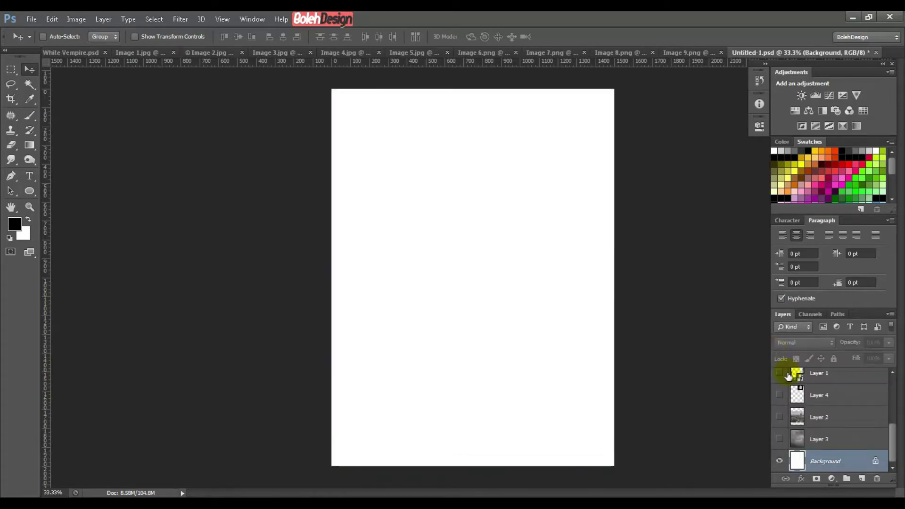
click(779, 439)
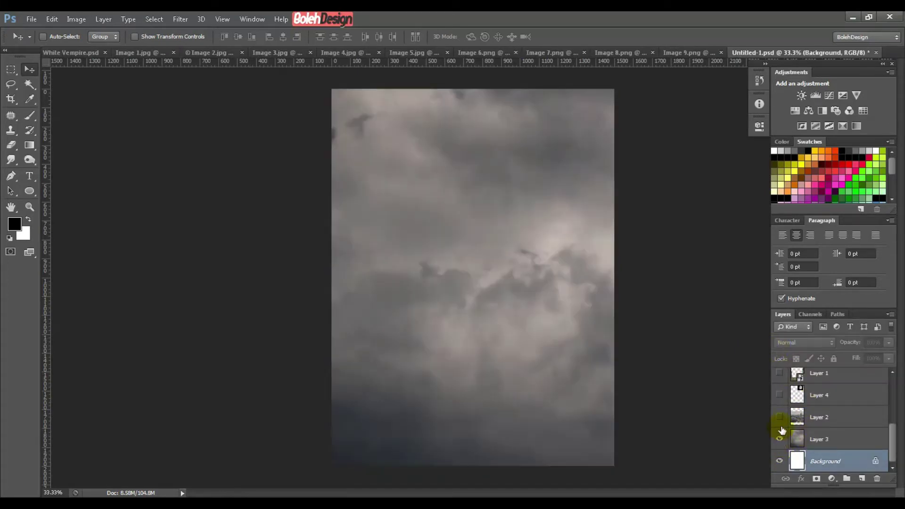
click(780, 417)
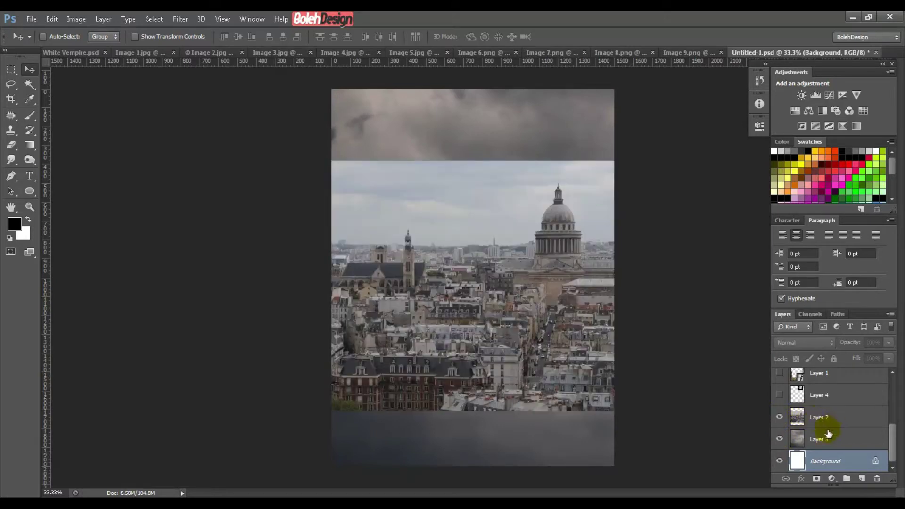
- Duplicate the sky on Layer 3, and rename the original layer Awan 1 and the copy Awan 2
click(840, 439)
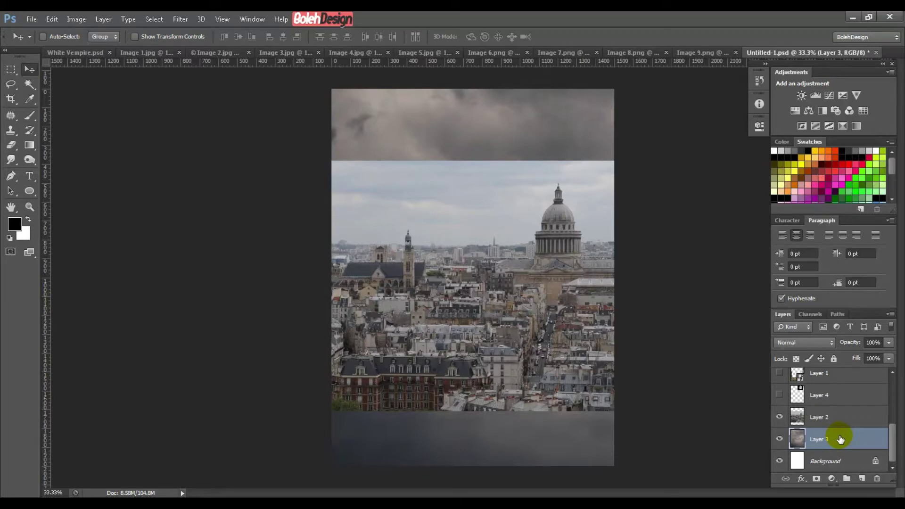
key(ctrl+j)
scroll(868, 428, down, 1)
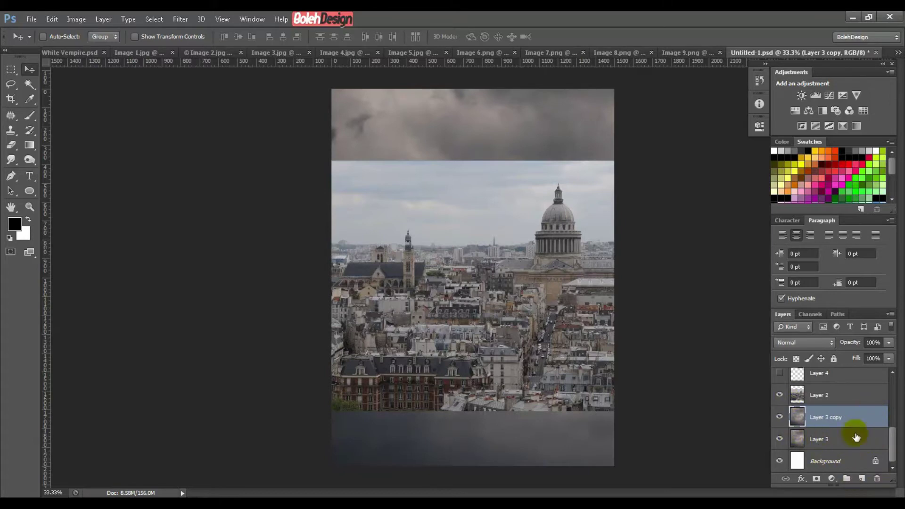
double_click(819, 438)
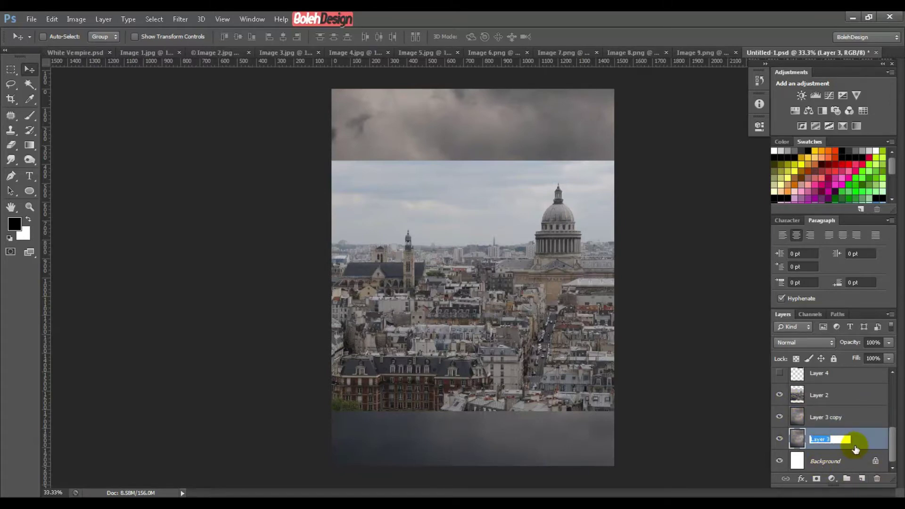
text(Awan 1)
double_click(834, 418)
text(Aw)
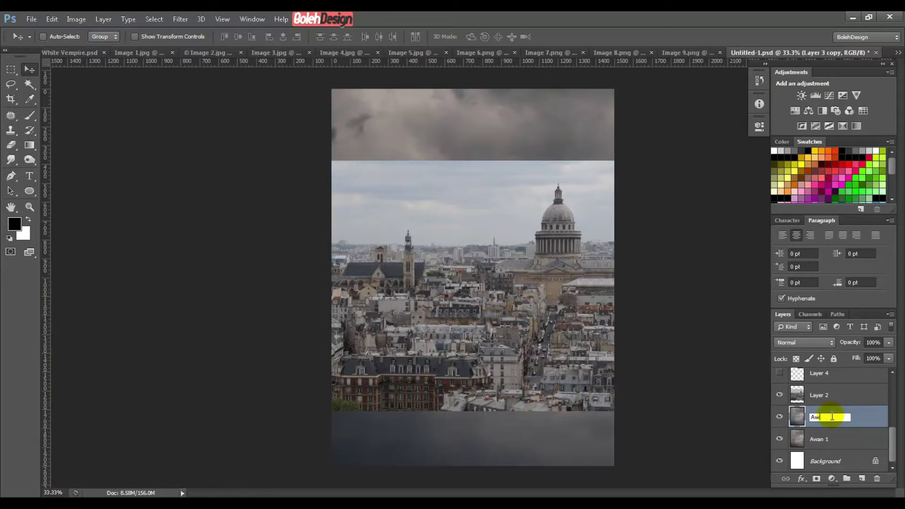
text(an 2)
click(859, 413)
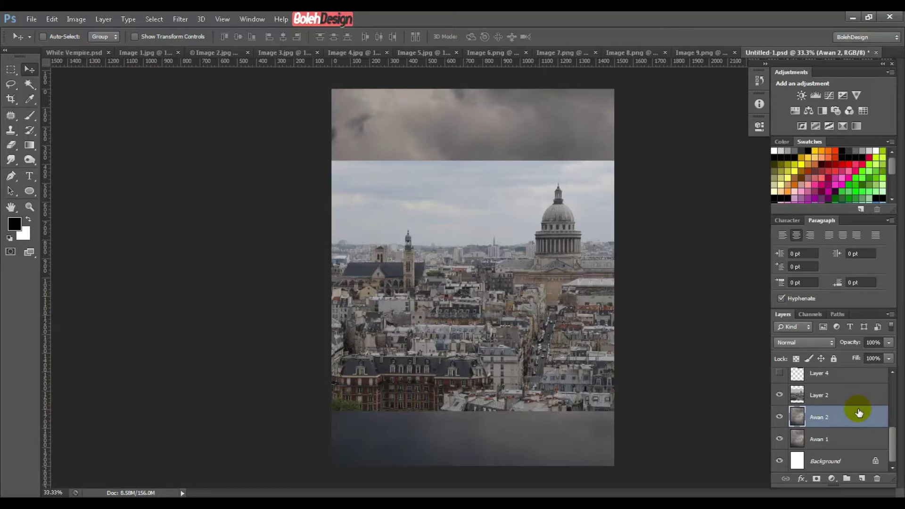
- Scale the Awan 2 sky proportionally to about 29.2% so it spans the canvas width
key(ctrl+t)
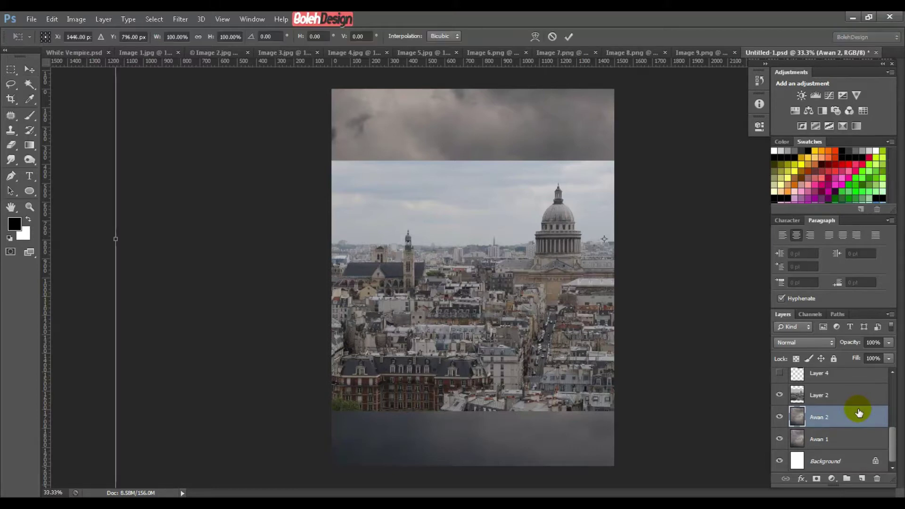
drag(254, 125, 232, 309)
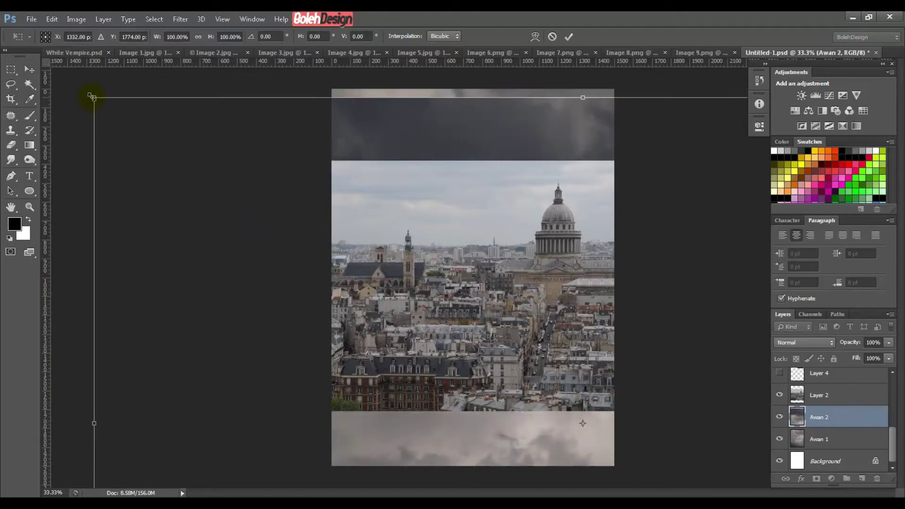
drag(111, 113, 335, 186)
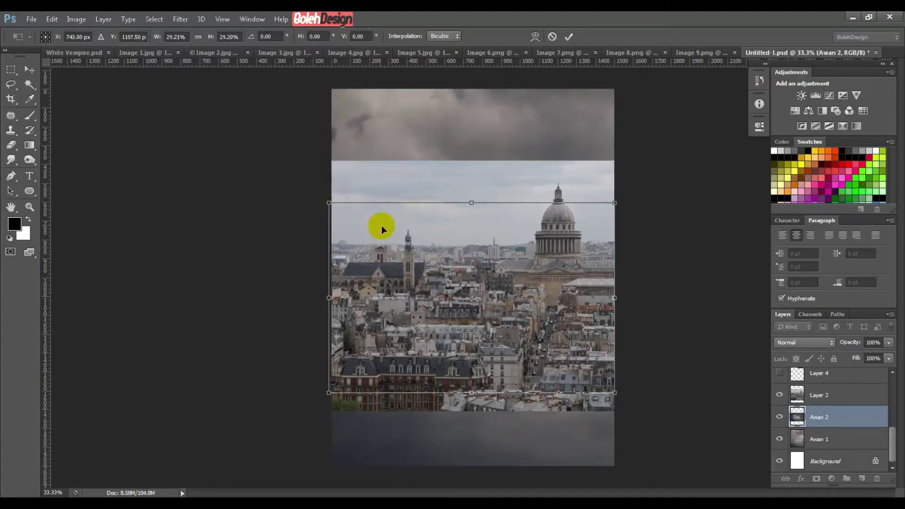
- Move the Awan 2 sky to the canvas's upper edge, centred at about X 751 px and Y 498.5 px
drag(429, 256, 431, 138)
key(Left)
key(Left)
key(Left)
key(Left)
key(Left)
key(Left)
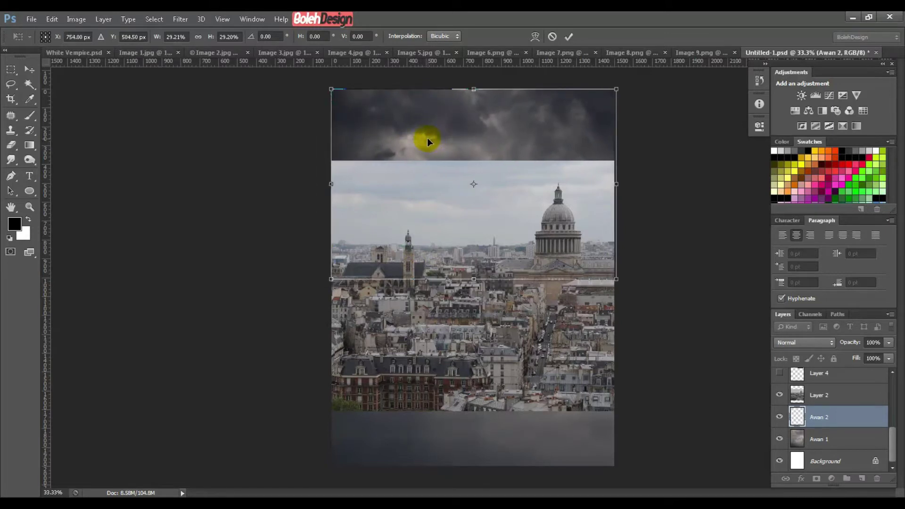
key(Up)
key(Up)
key(Up)
key(Up)
key(Up)
key(Up)
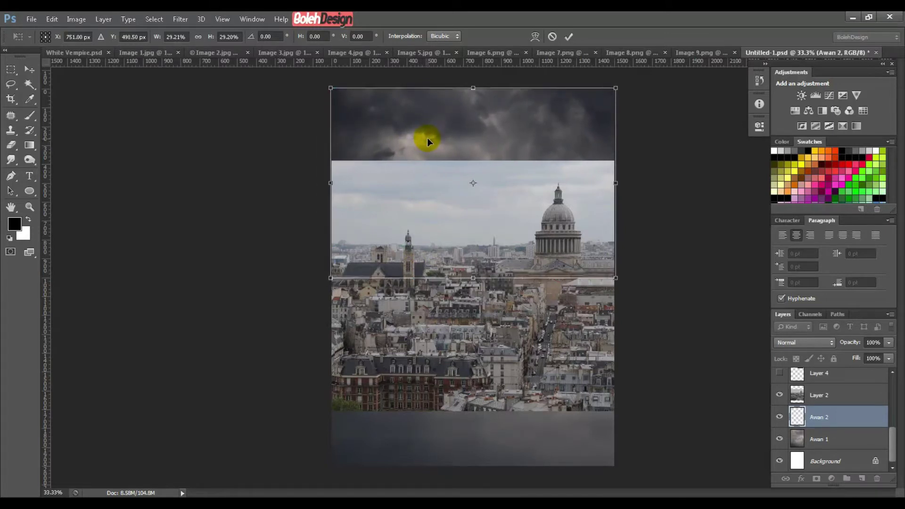
key(Return)
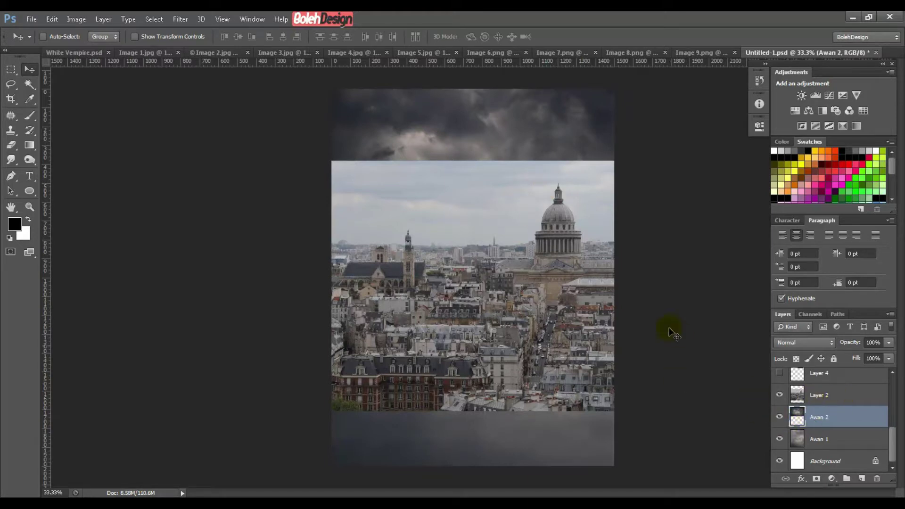
- Rename the city layer, Layer 2, as Bandar
click(821, 393)
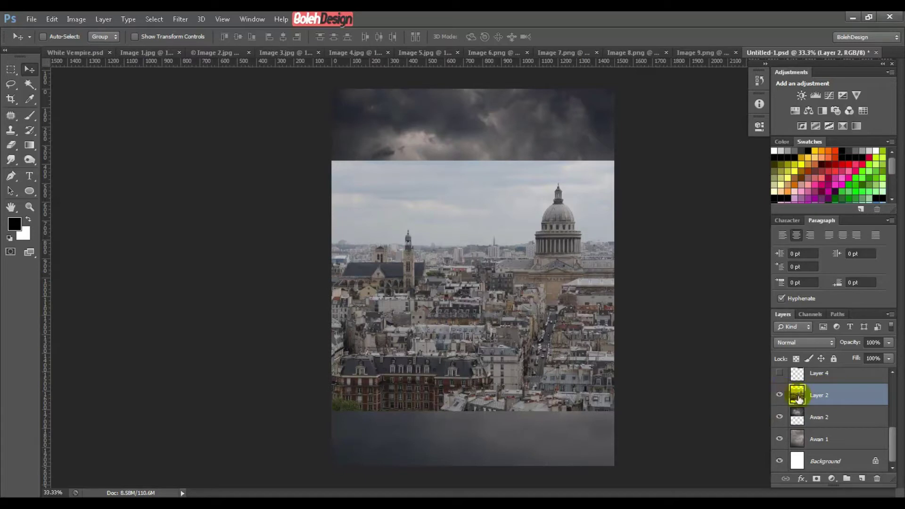
double_click(826, 396)
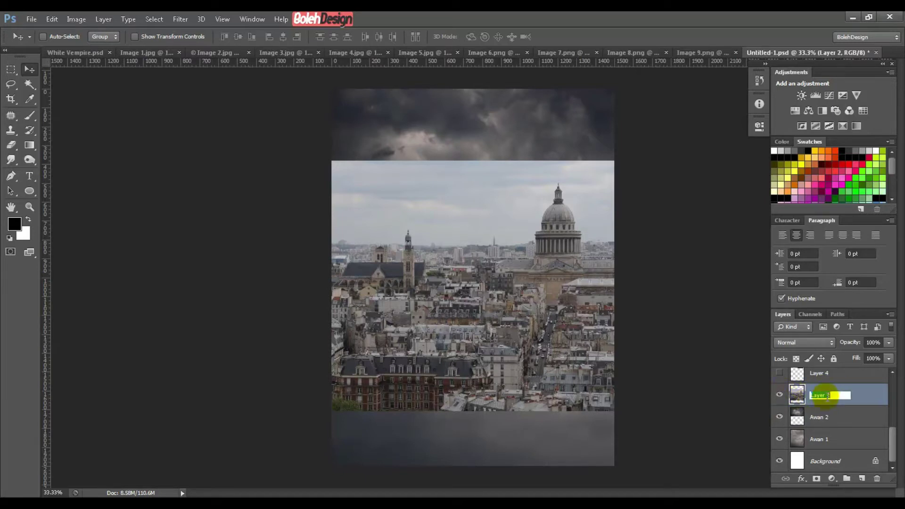
text(Bandar)
key(Return)
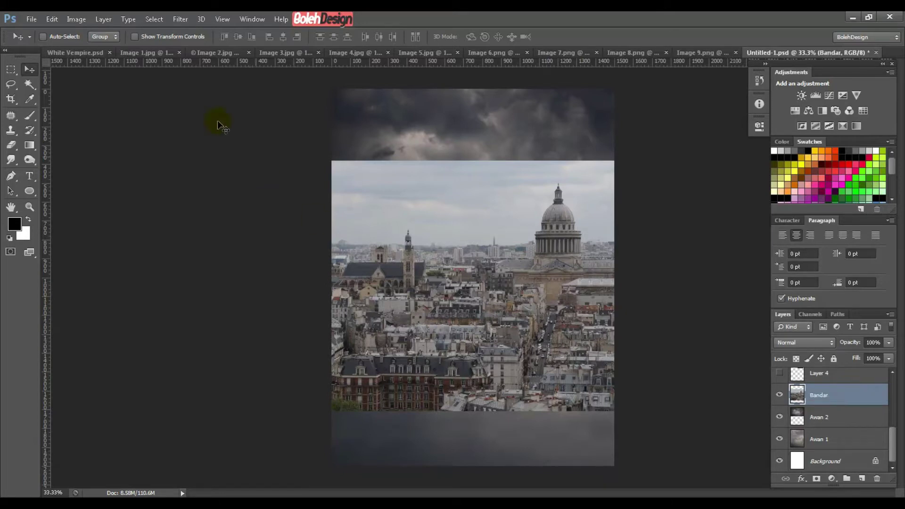
- Select the entire pale sky above the city on the Bandar layer with the Magic Wand at tolerance 20
click(31, 85)
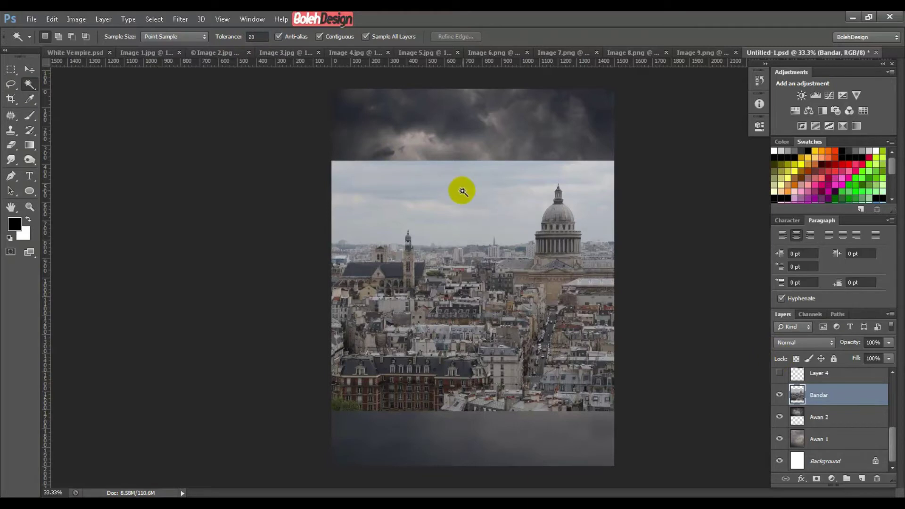
click(462, 191)
shift+click(584, 187)
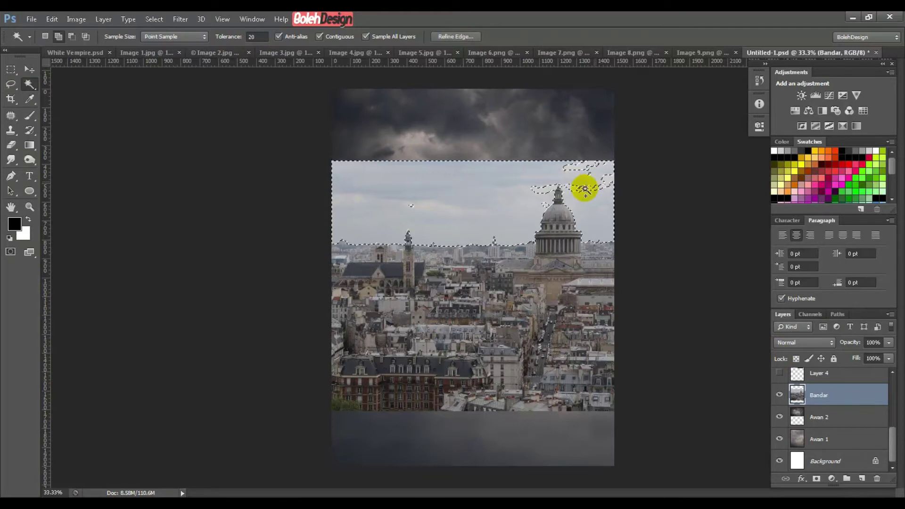
shift+click(546, 188)
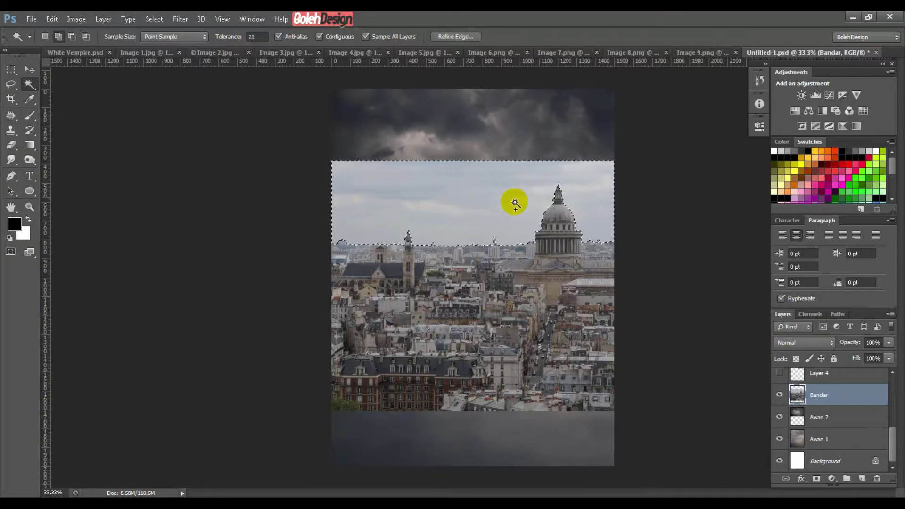
click(456, 189)
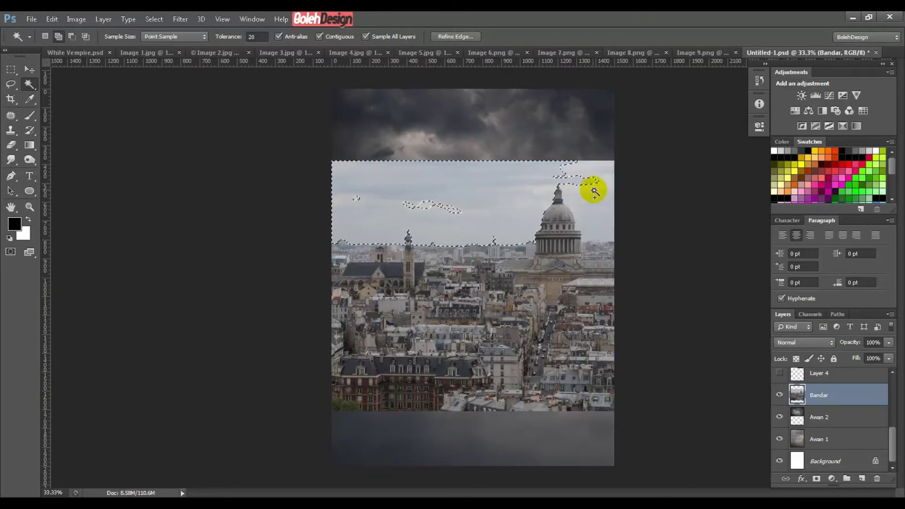
shift+click(592, 188)
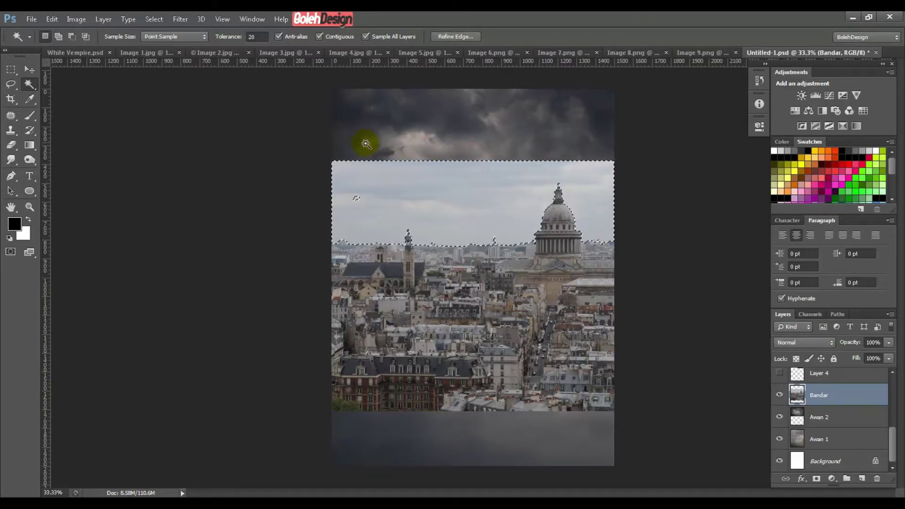
shift+click(358, 197)
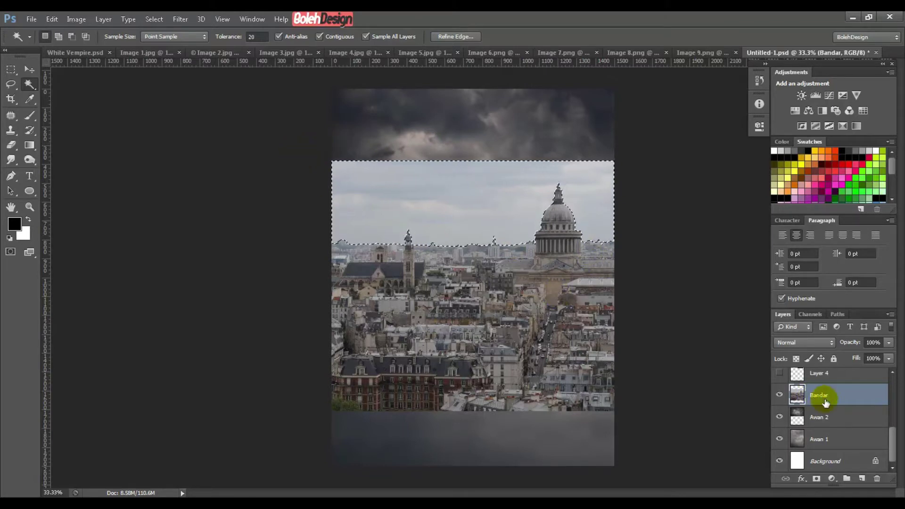
- Add a layer mask to Bandar from the sky selection, invert it so the pale sky is hidden, and feather the mask by 5 px
click(817, 479)
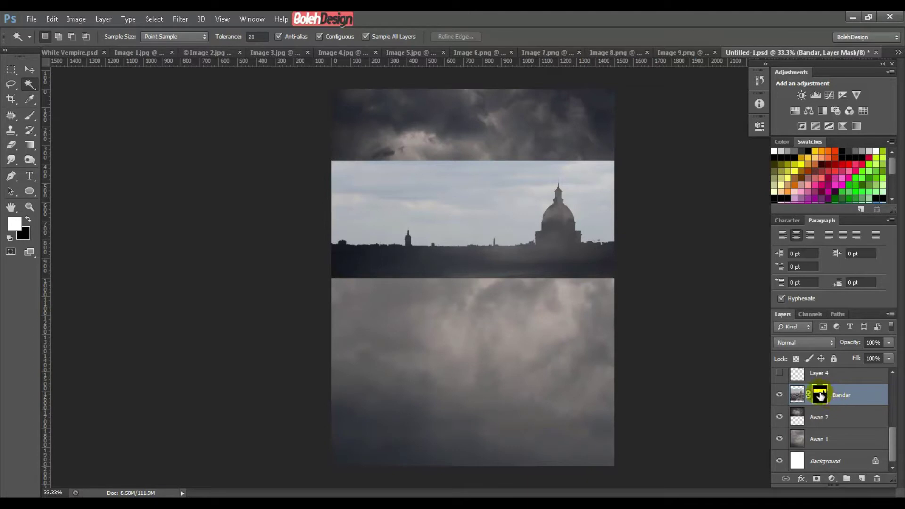
double_click(822, 396)
click(716, 282)
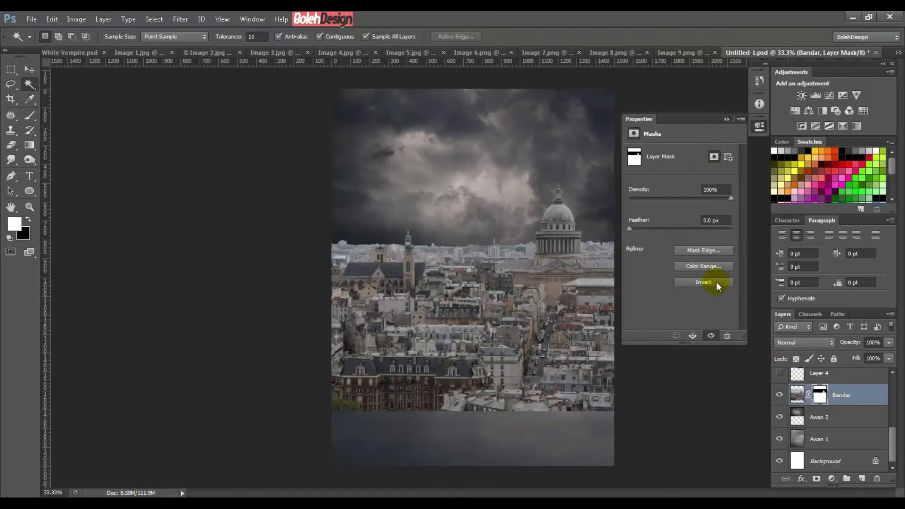
click(711, 220)
text(5)
click(723, 118)
click(871, 395)
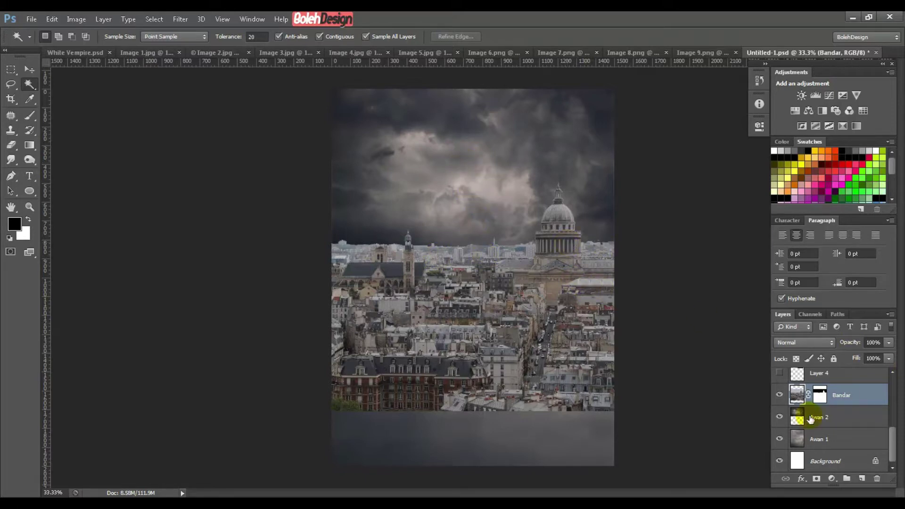
- Target the Bandar layer's mask and prepare the Brush with white as the foreground colour and 60% opacity
click(820, 399)
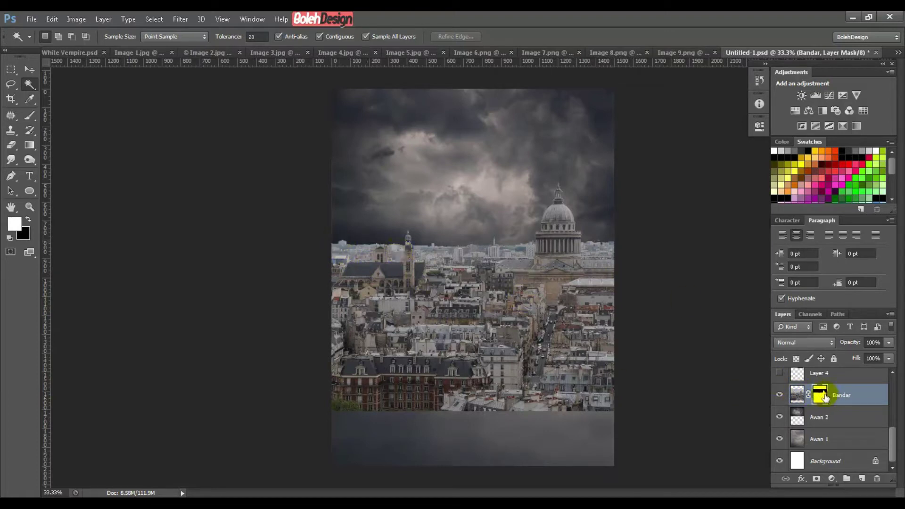
click(352, 285)
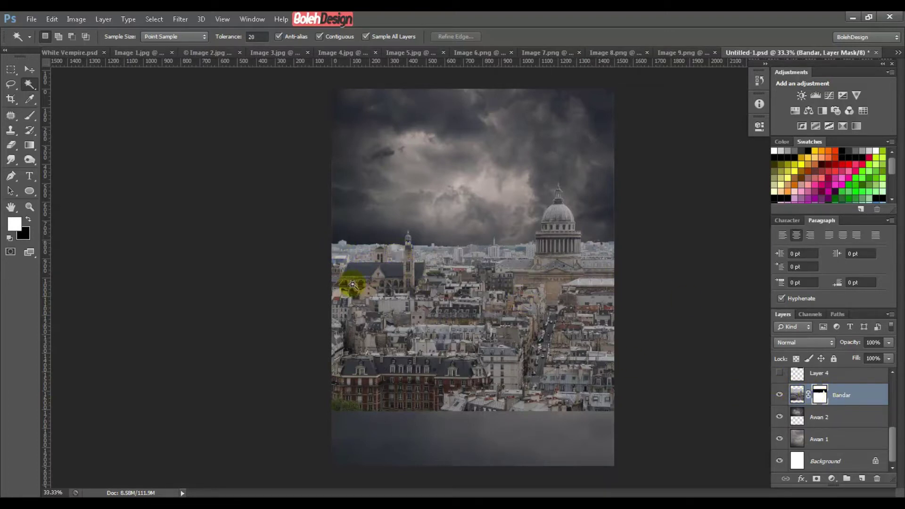
click(29, 116)
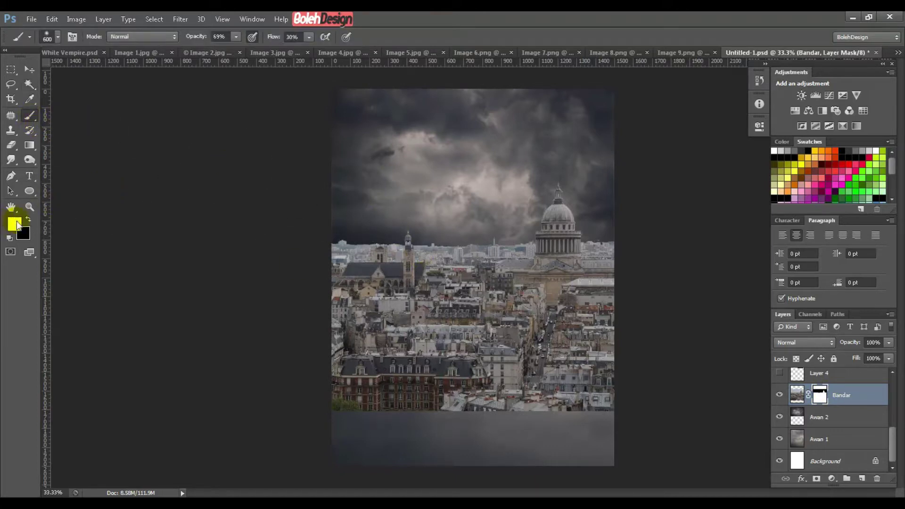
key(d)
drag(200, 40, 197, 40)
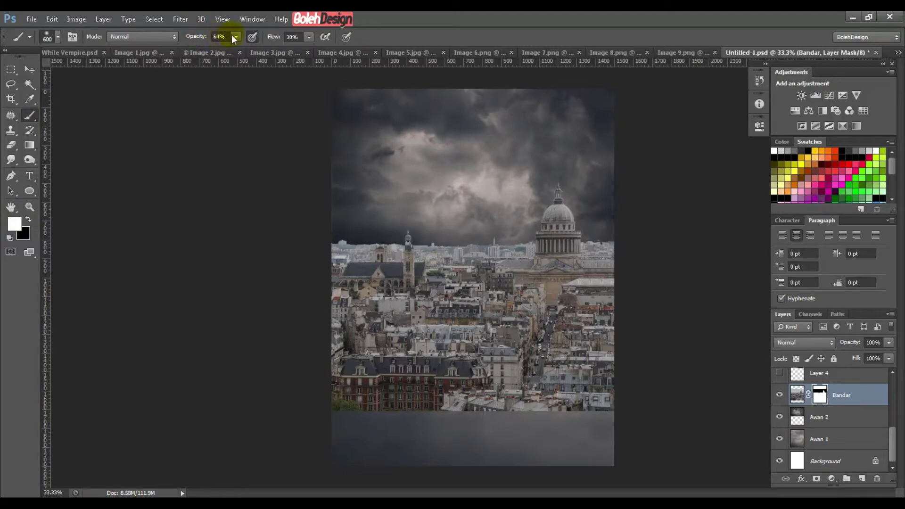
drag(229, 36, 148, 42)
text(60)
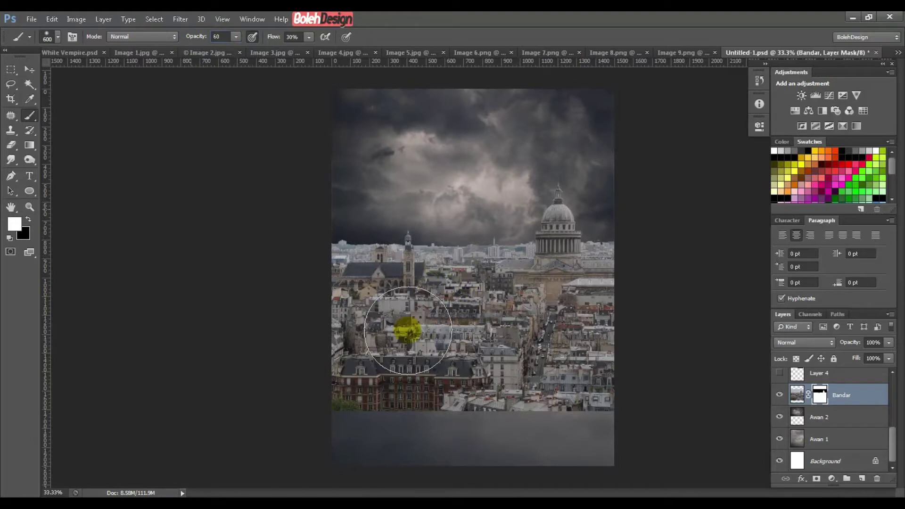
- Paint white on the Bandar mask along the horizon with a large soft brush, bringing back pale haze between city and clouds
key(bracketleft)
key(bracketleft)
key(bracketleft)
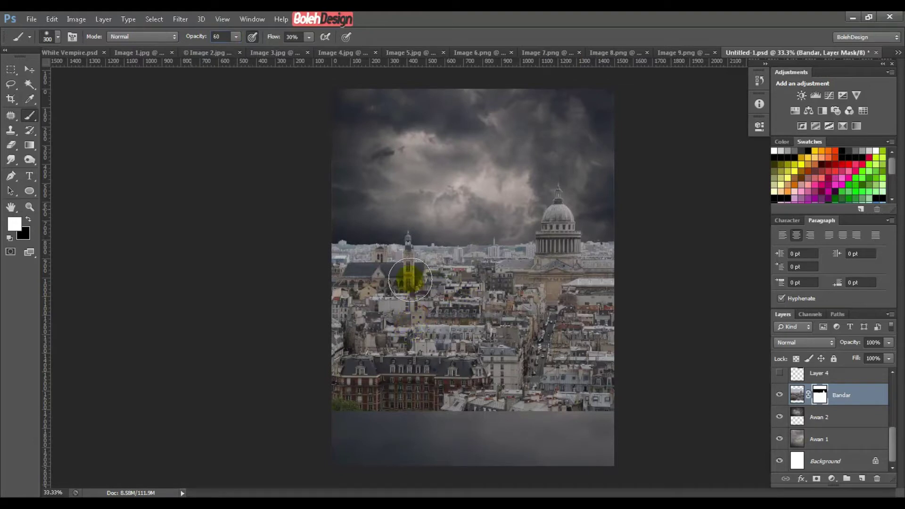
mouse_move(410, 279)
mouse_down()
mouse_move(404, 259)
mouse_move(400, 283)
mouse_move(398, 253)
mouse_up()
key(bracketright)
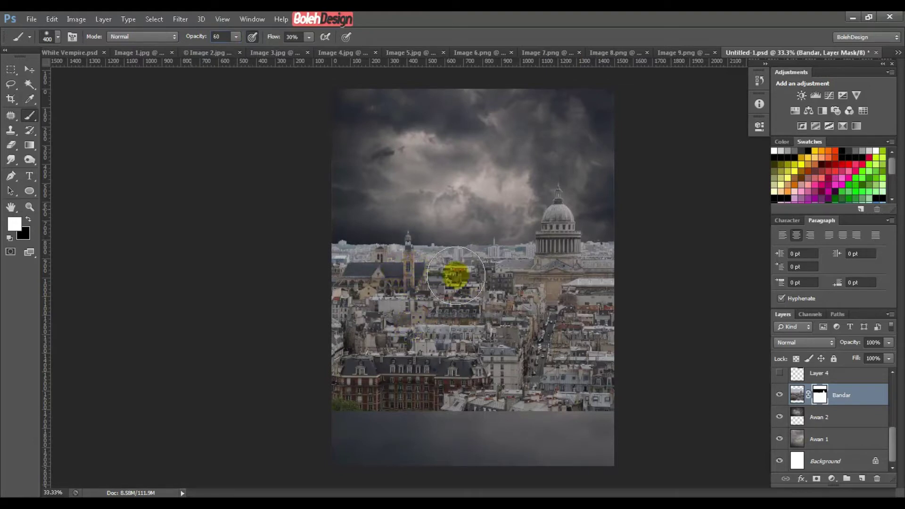
mouse_move(456, 275)
mouse_down()
mouse_move(348, 283)
mouse_move(411, 251)
mouse_move(325, 268)
mouse_move(500, 268)
mouse_move(483, 276)
mouse_move(483, 257)
mouse_move(297, 257)
mouse_move(317, 256)
mouse_up()
key(bracketleft)
key(bracketleft)
key(bracketright)
key(bracketright)
key(bracketright)
key(bracketright)
mouse_move(448, 276)
mouse_down()
mouse_move(472, 268)
mouse_move(599, 281)
mouse_move(547, 289)
mouse_move(555, 226)
mouse_move(542, 319)
mouse_move(559, 250)
mouse_move(557, 208)
mouse_move(541, 309)
mouse_move(504, 294)
mouse_move(303, 287)
mouse_move(317, 232)
mouse_move(362, 312)
mouse_move(282, 353)
mouse_up()
key(bracketleft)
mouse_move(513, 271)
mouse_down()
mouse_move(651, 301)
mouse_move(592, 268)
mouse_move(493, 295)
mouse_up()
click(37, 71)
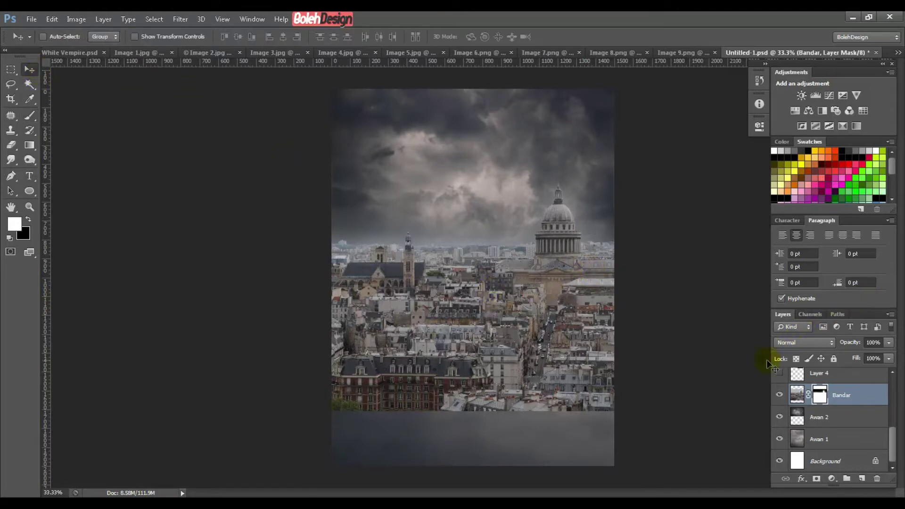
- Show the moon image on Layer 4 and set its blending mode to Screen to hide the black backdrop
scroll(870, 424, up, 1)
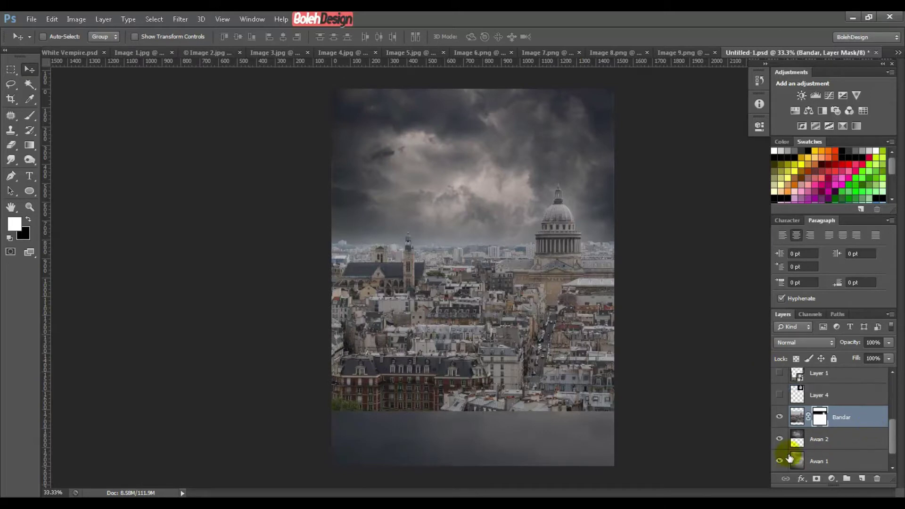
click(848, 461)
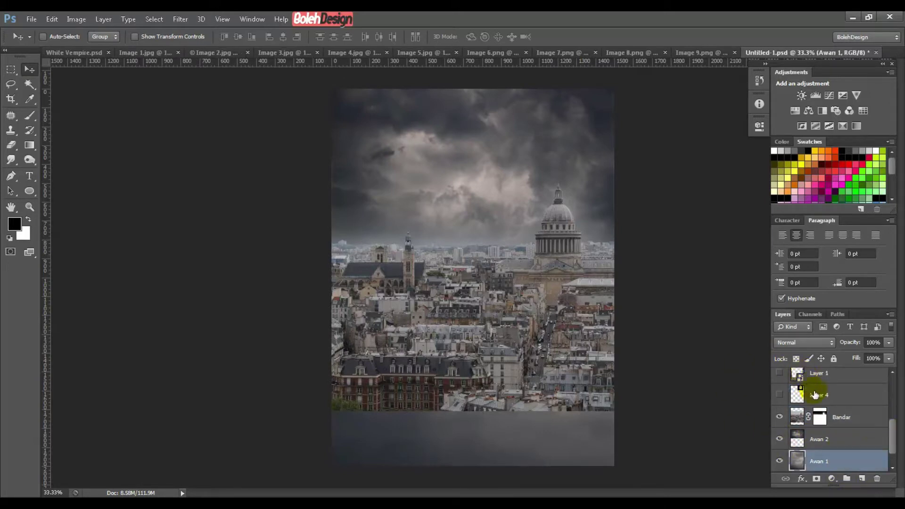
click(846, 397)
click(779, 395)
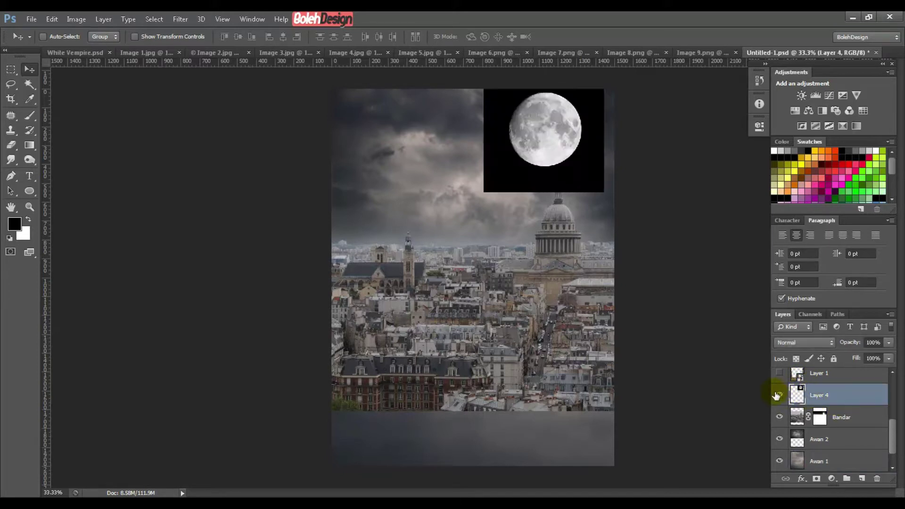
click(802, 343)
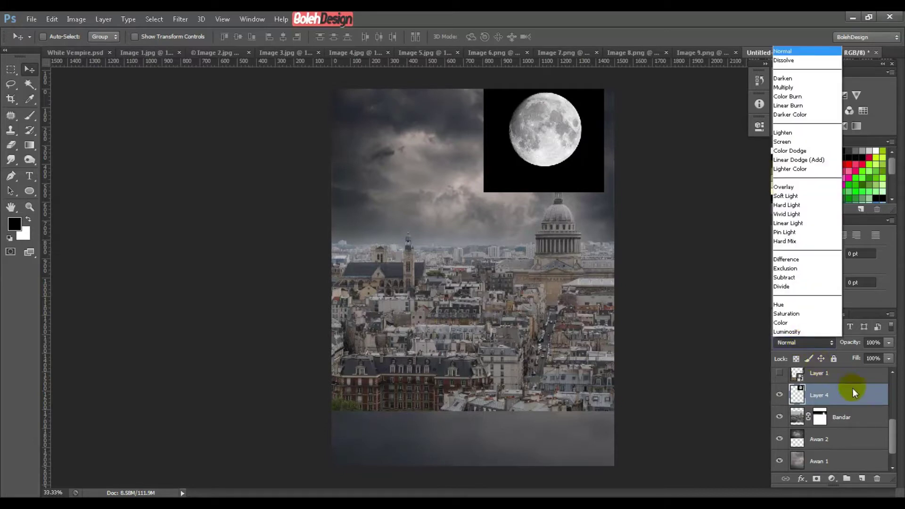
click(799, 143)
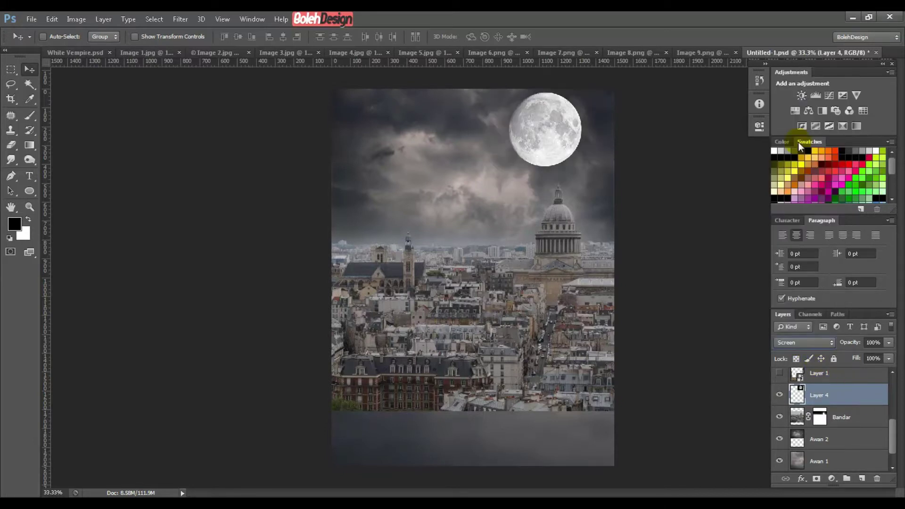
click(827, 403)
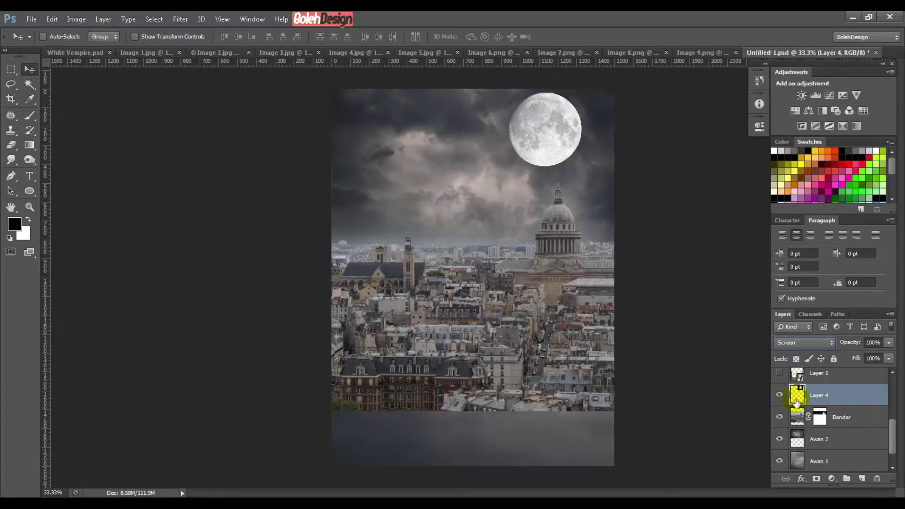
- Compare the moon layer hidden and shown, and in Normal against Screen blending, leaving it visible in Screen
click(780, 396)
click(780, 396)
click(806, 342)
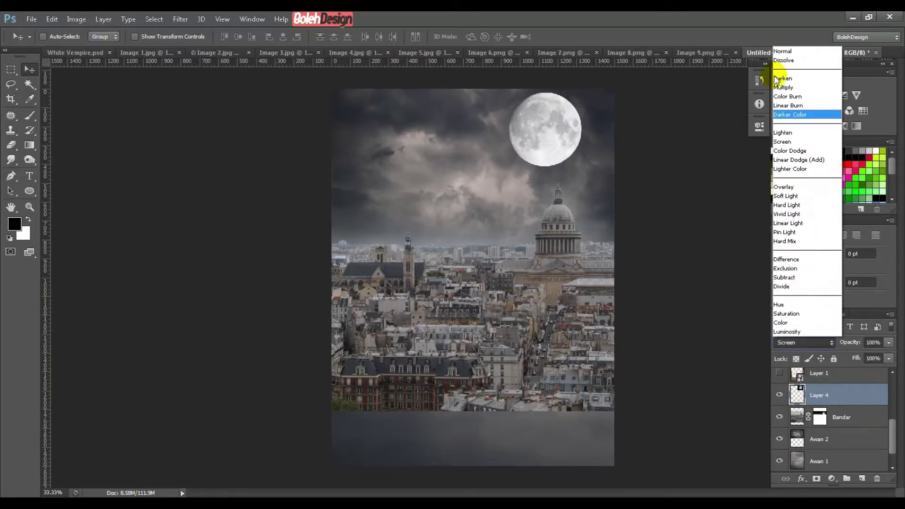
click(781, 51)
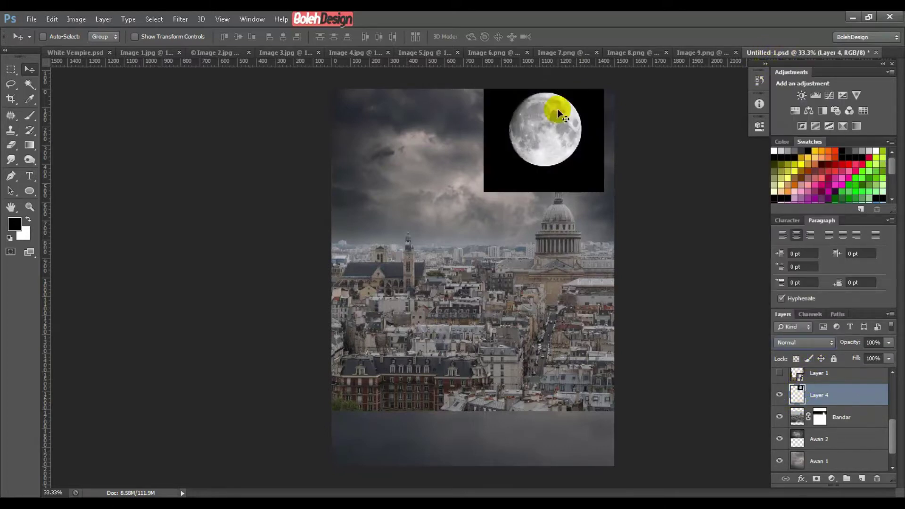
click(819, 343)
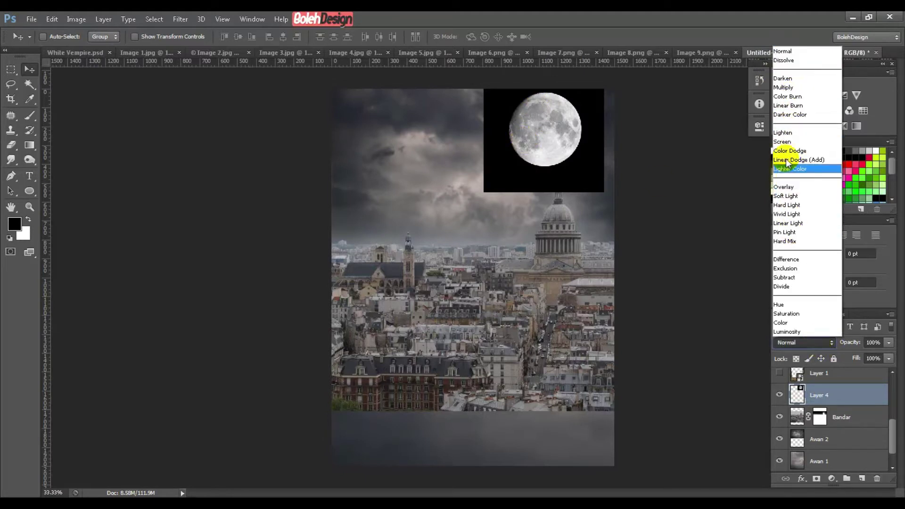
click(782, 142)
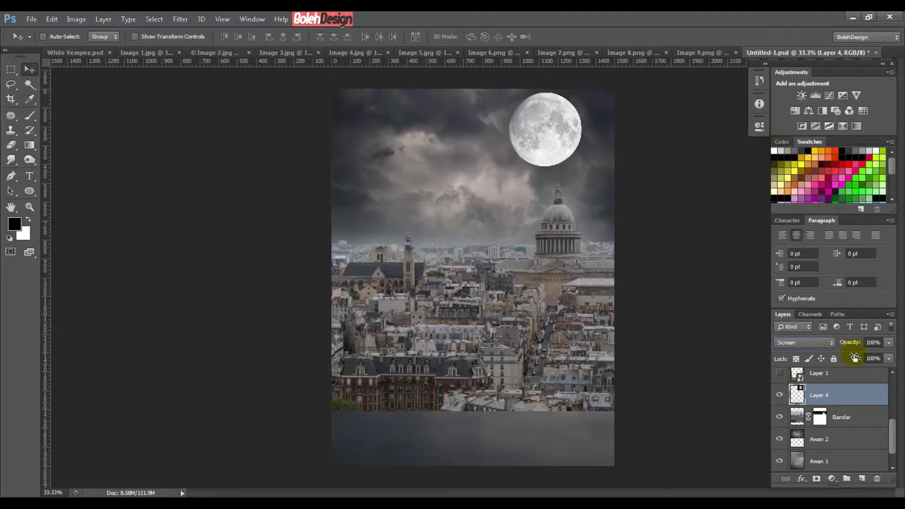
- Set the opacity of the moon layer, Layer 4, to 90%
double_click(872, 342)
text(90)
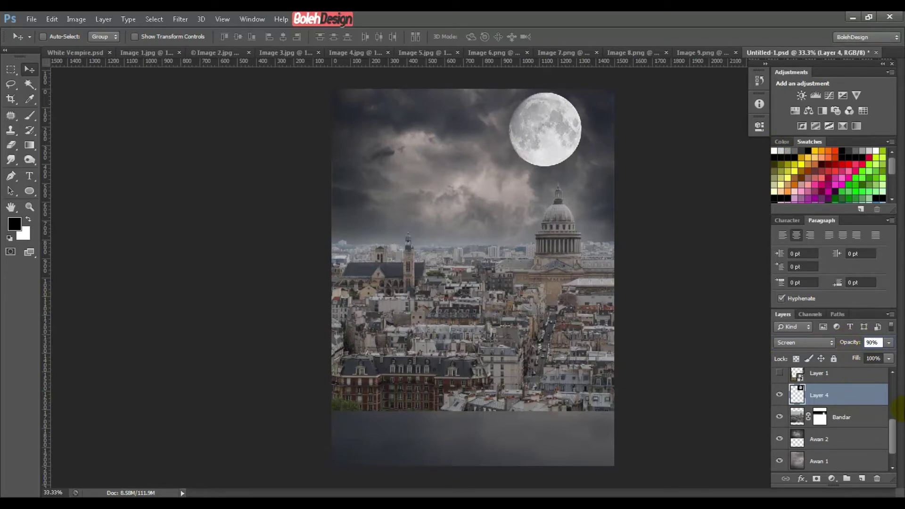
click(865, 425)
click(851, 398)
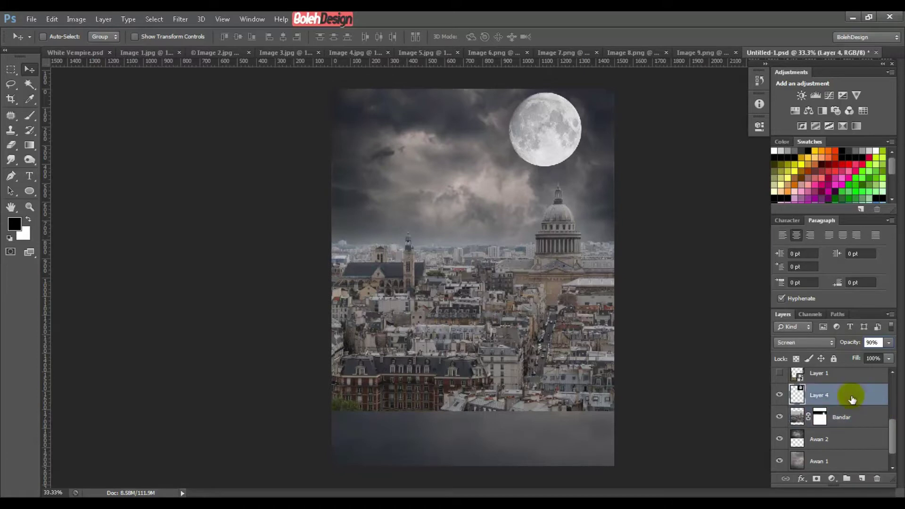
- Move Awan 1 above Layer 4 in the stack, scale it to about 52.4%, and position it over the canvas's upper part
click(837, 465)
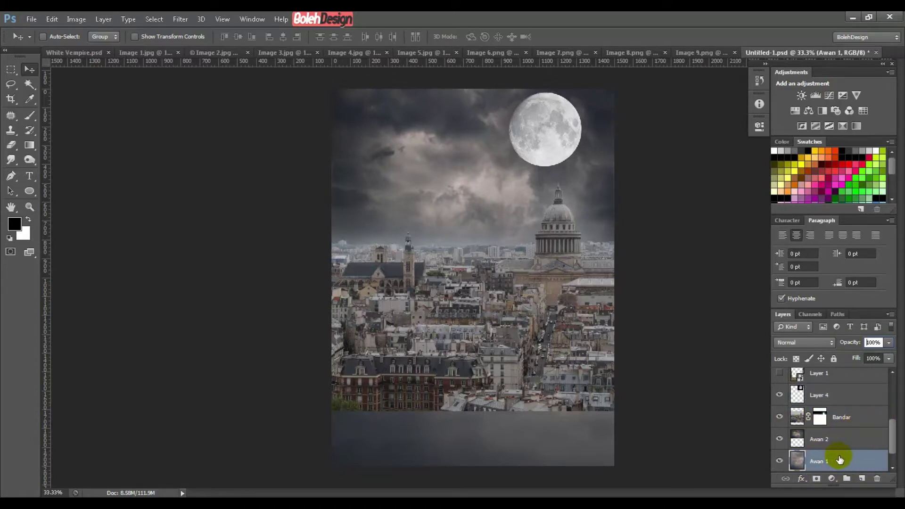
drag(839, 459, 832, 390)
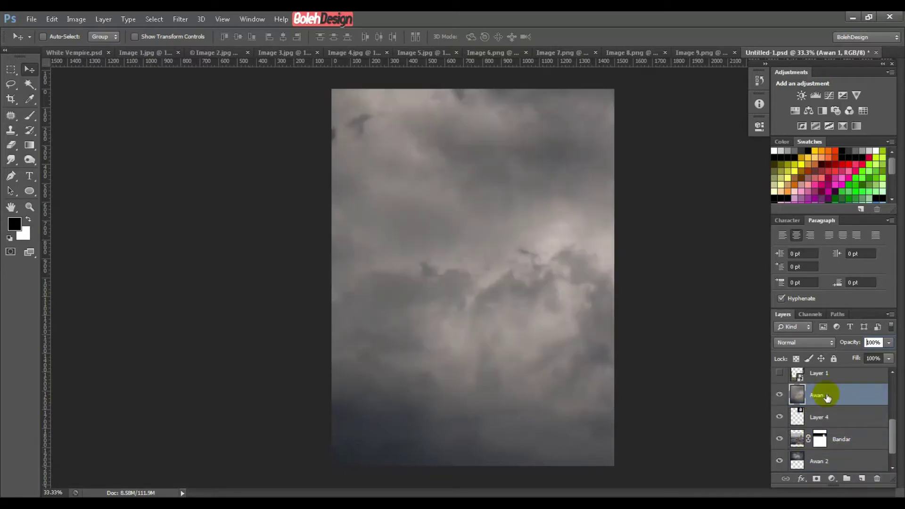
key(ctrl+t)
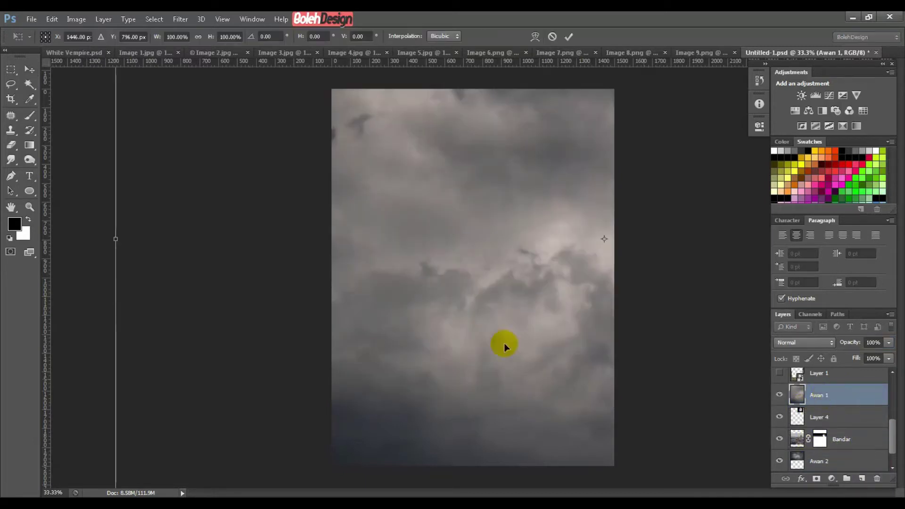
drag(279, 151, 286, 360)
drag(127, 104, 617, 436)
drag(455, 285, 292, 105)
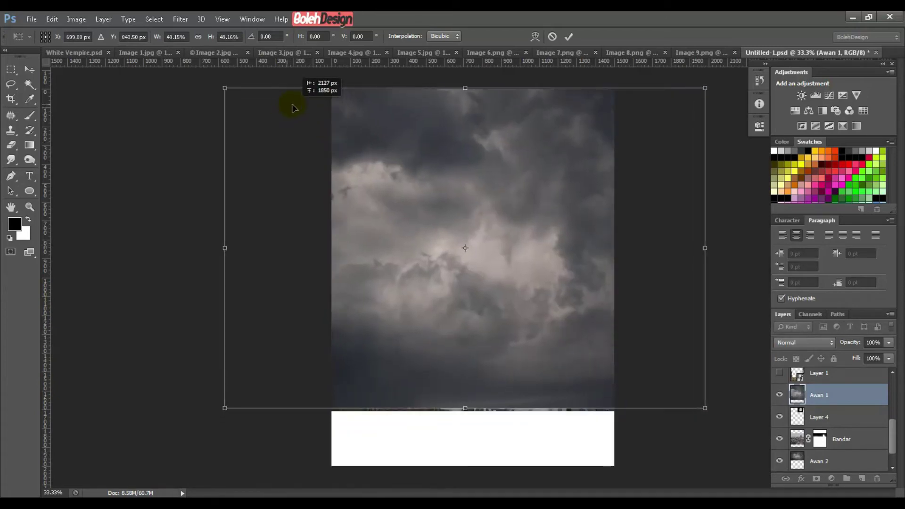
drag(703, 409, 737, 426)
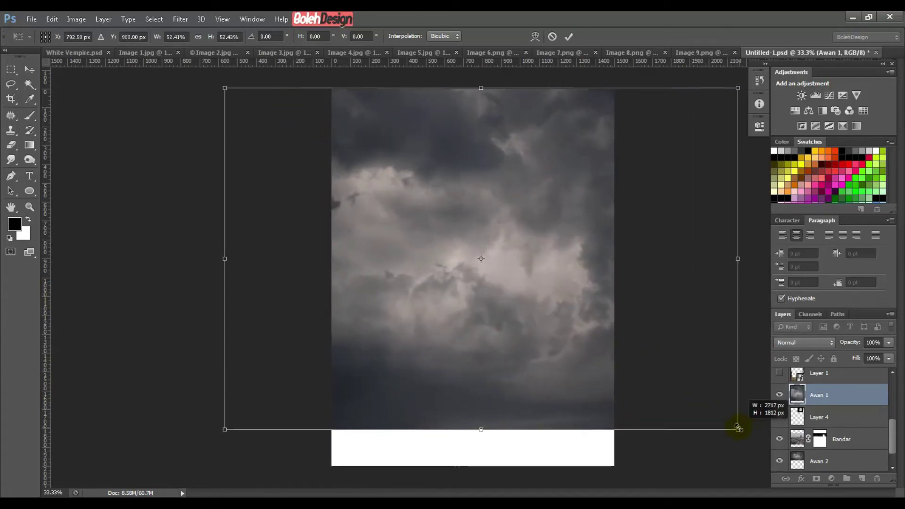
key(Return)
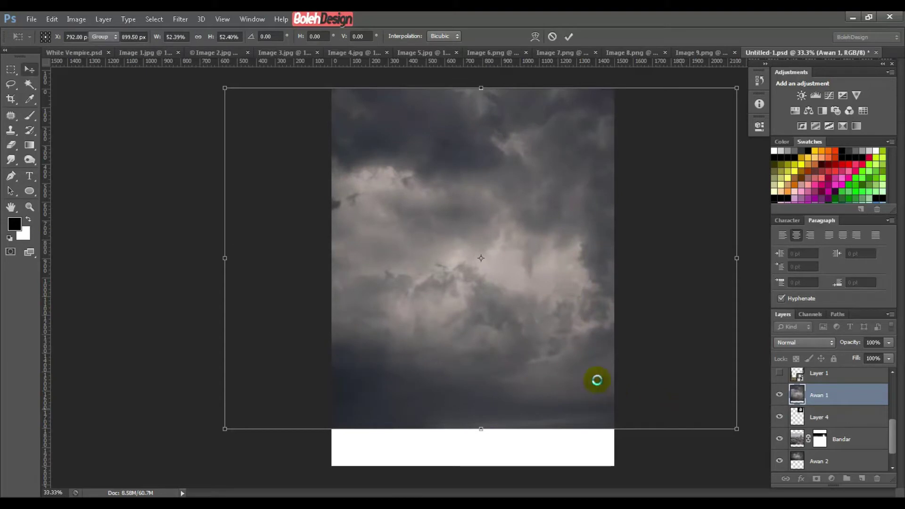
mouse_move(568, 375)
mouse_down()
mouse_move(580, 322)
mouse_move(579, 382)
mouse_move(581, 366)
mouse_up()
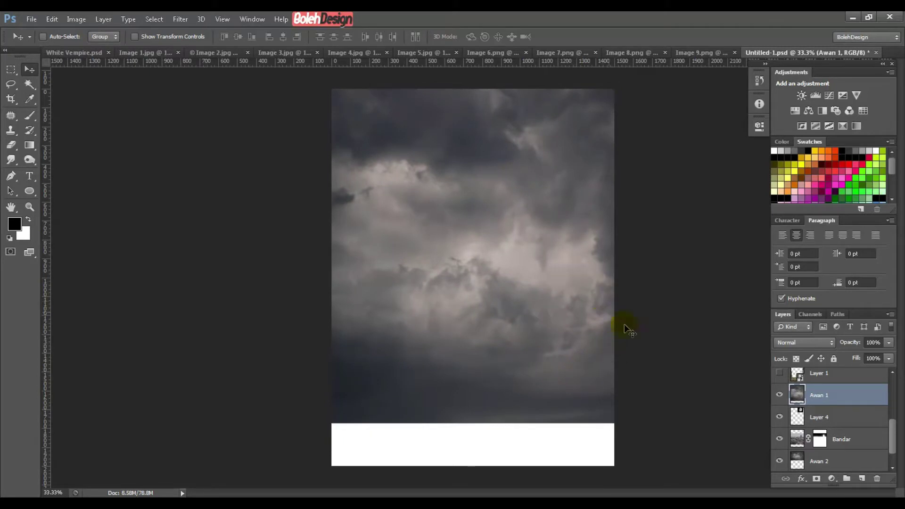
- Set the Awan 1 sky to Overlay blending and toggle its visibility to compare the composite with and without it
click(803, 344)
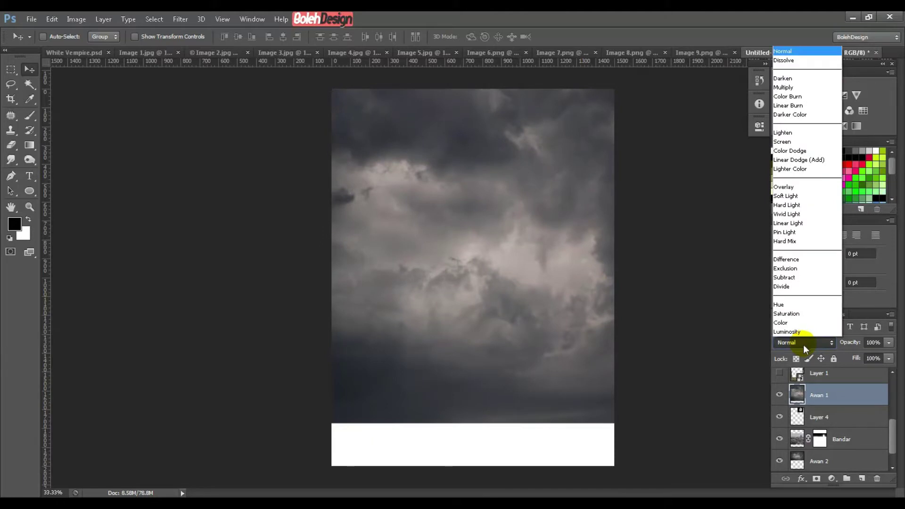
click(783, 187)
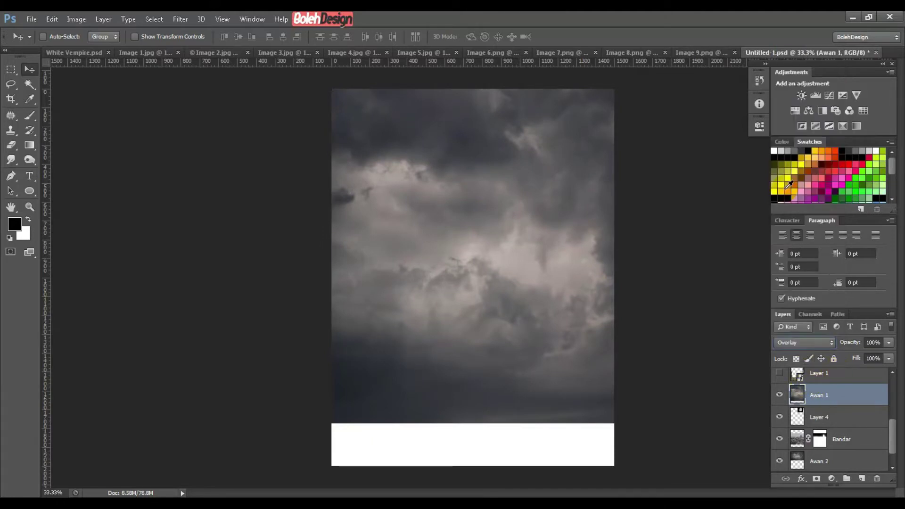
click(779, 396)
click(779, 395)
click(780, 398)
click(779, 397)
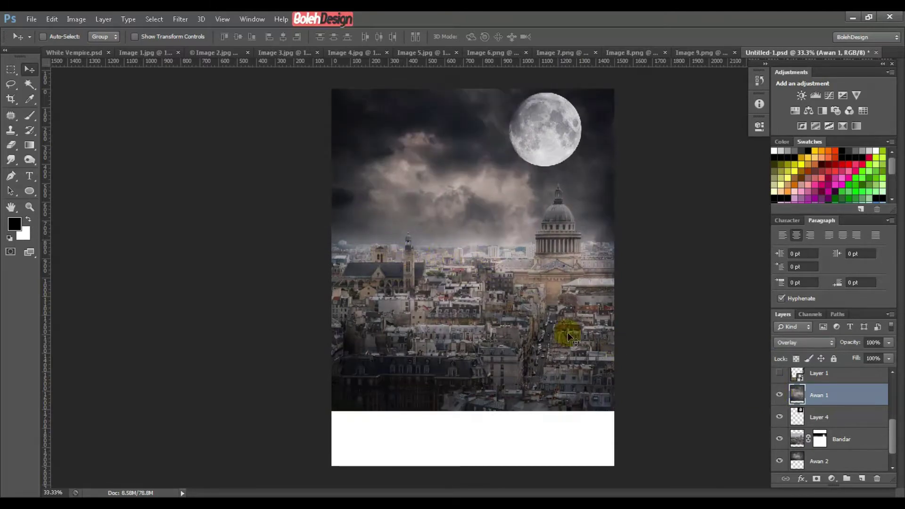
click(780, 395)
click(780, 395)
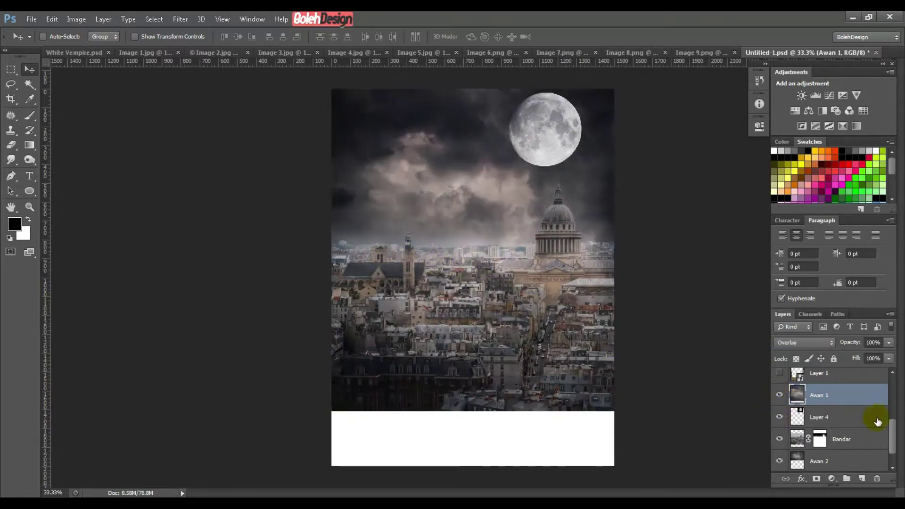
- Add a solid colour fill of #5d5e6b directly above Layer 4 and set it to Overlay blending
click(860, 418)
click(843, 395)
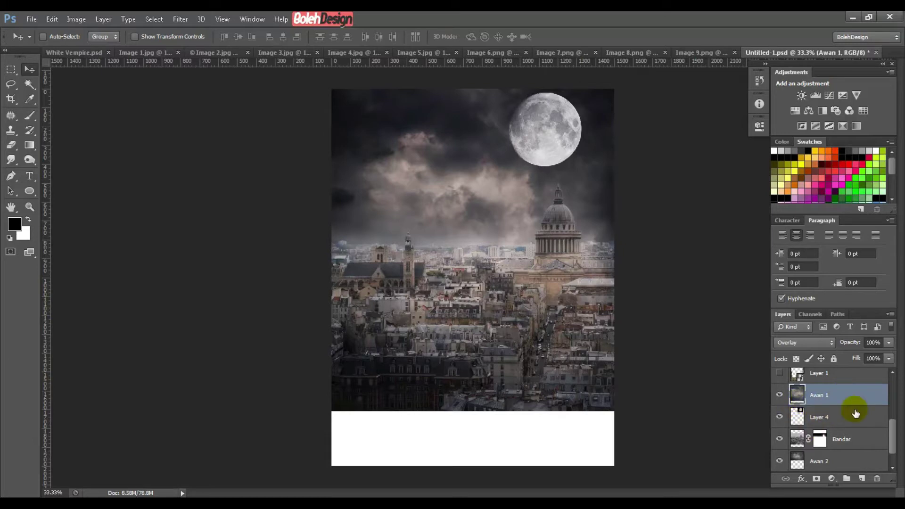
click(812, 426)
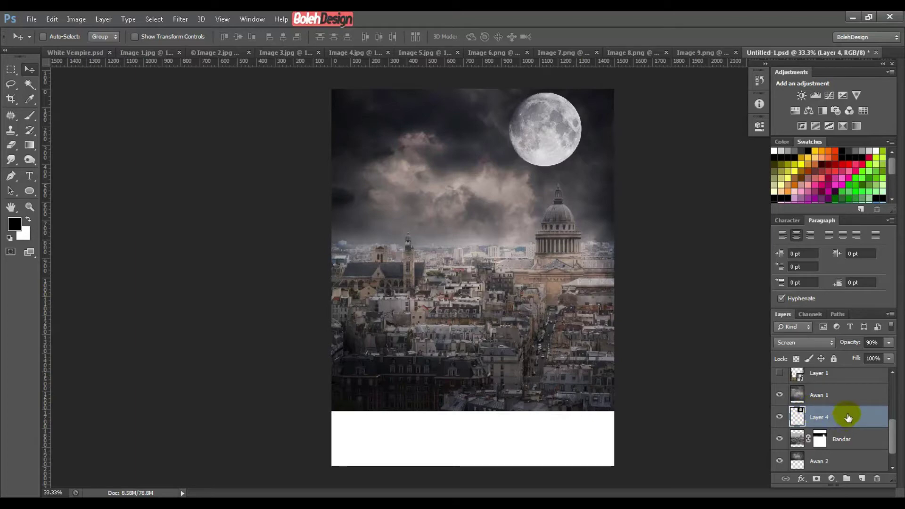
click(831, 478)
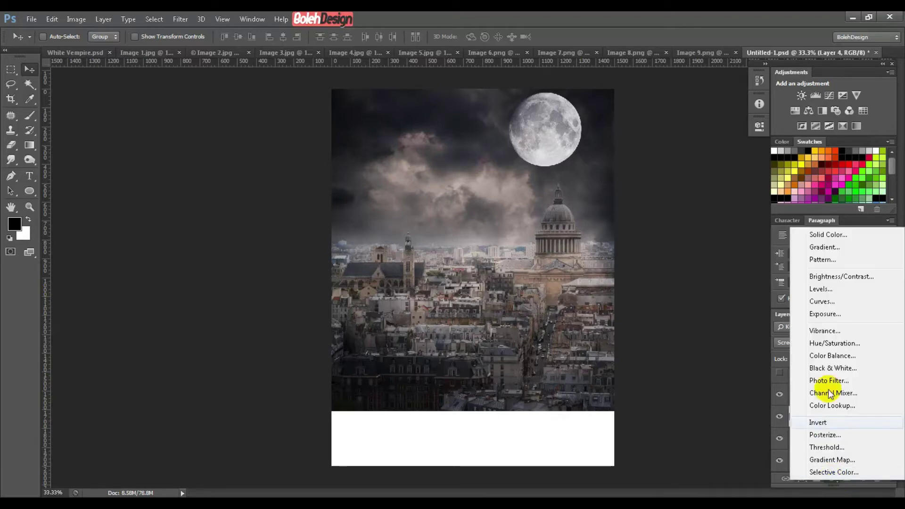
click(837, 238)
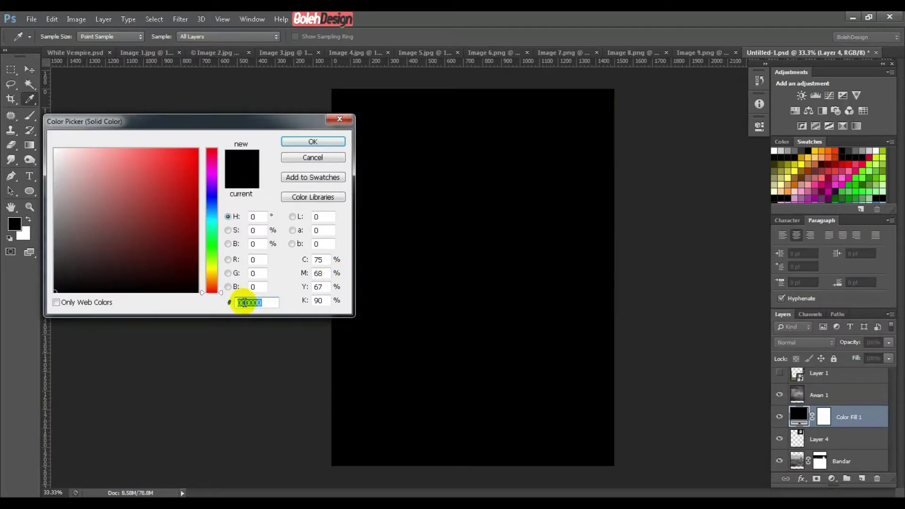
text(5d)
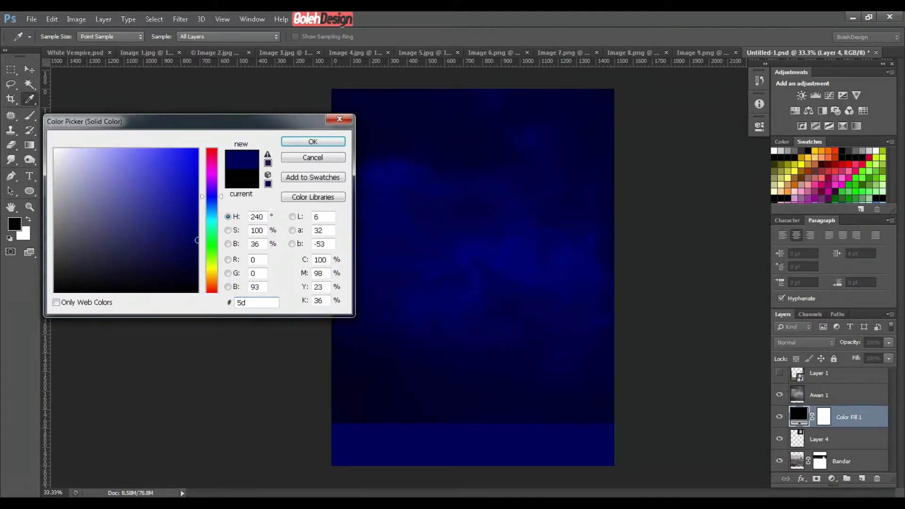
text(5e6)
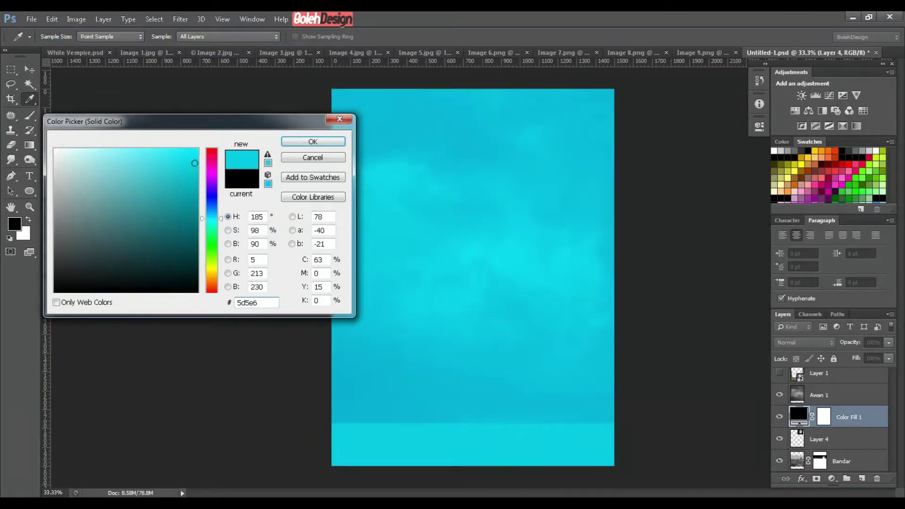
text(b)
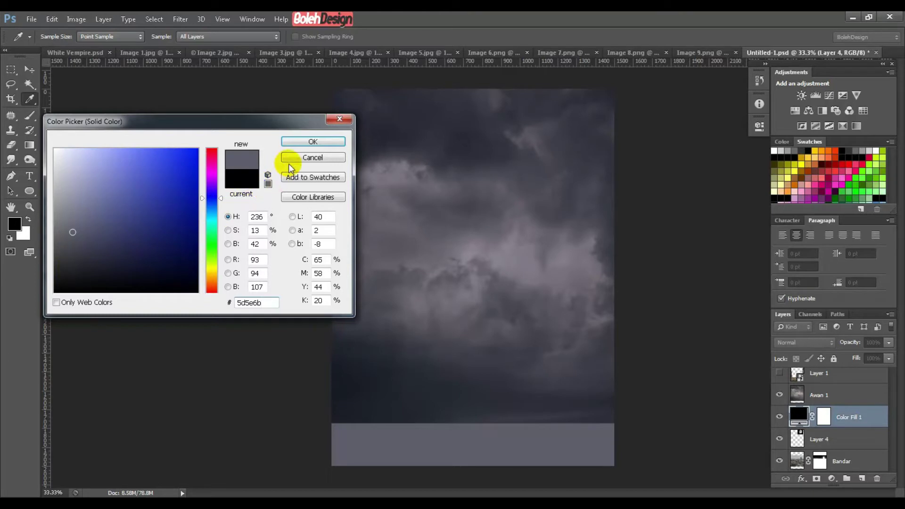
click(323, 143)
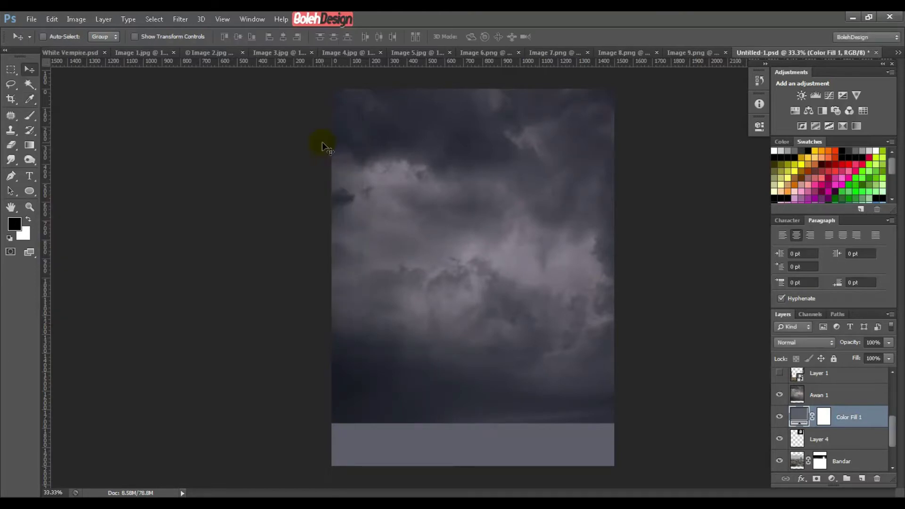
click(802, 342)
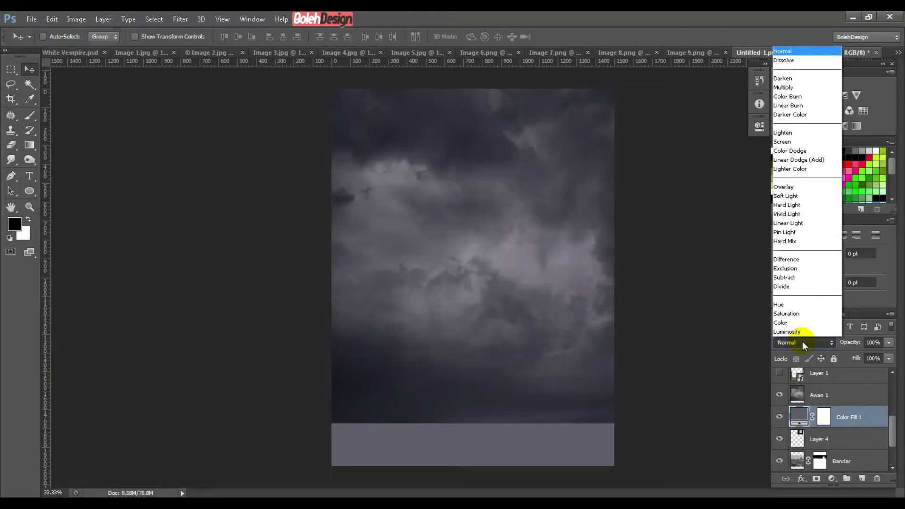
click(803, 186)
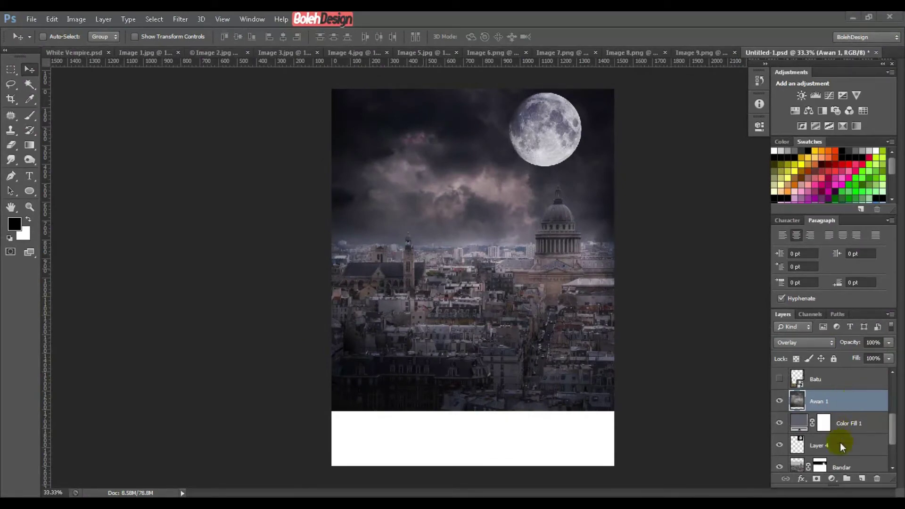
- Add a gradient fill above Awan 1 using the Foreground to Transparent preset, Linear style, 90° angle and 100% scale
click(831, 479)
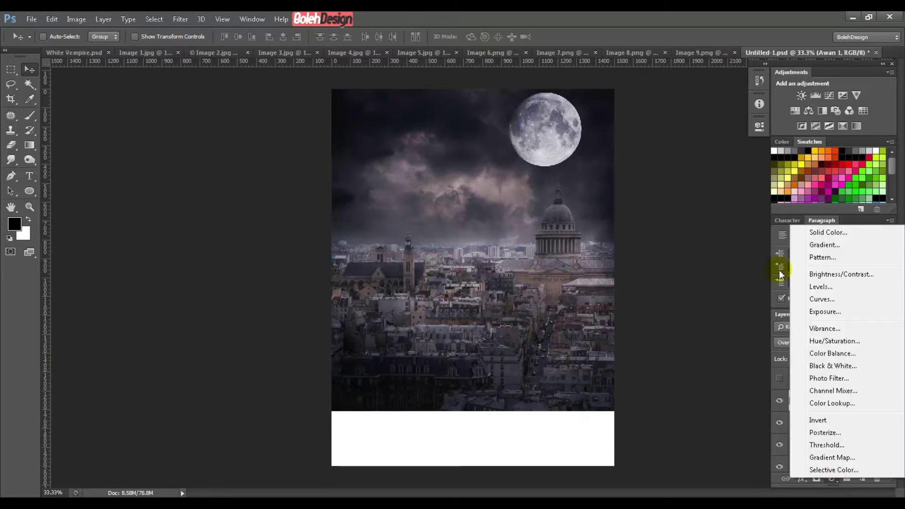
click(824, 245)
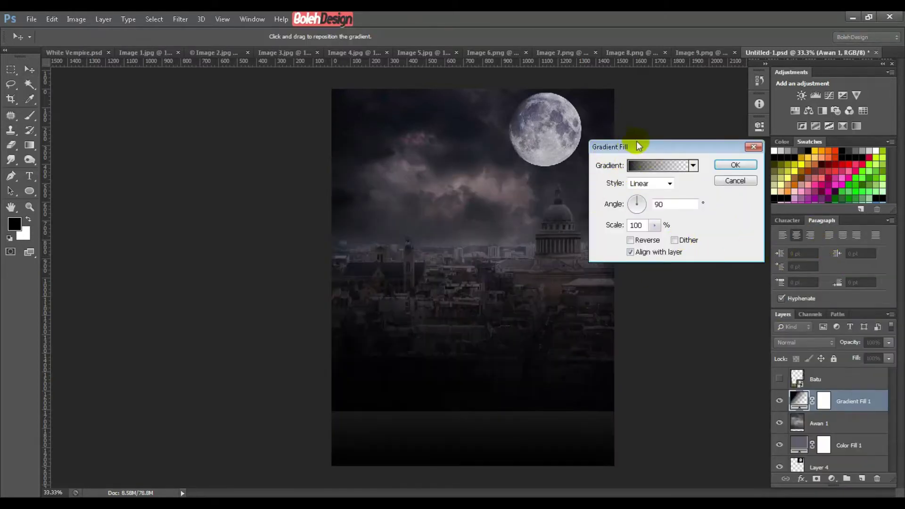
drag(650, 147, 684, 179)
click(685, 200)
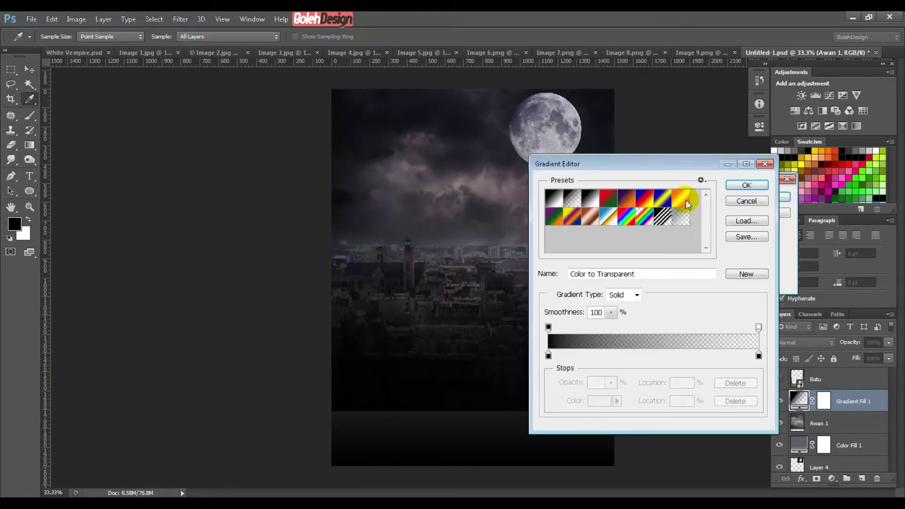
drag(592, 163, 686, 160)
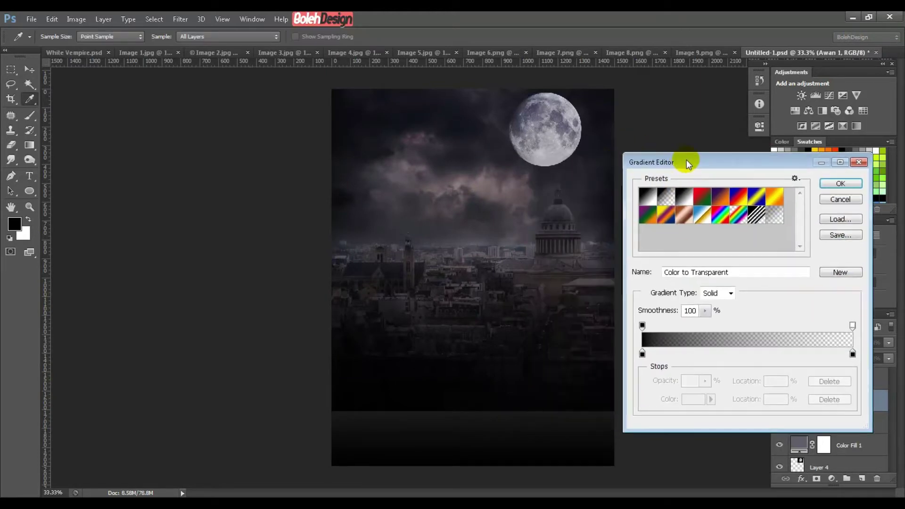
click(662, 197)
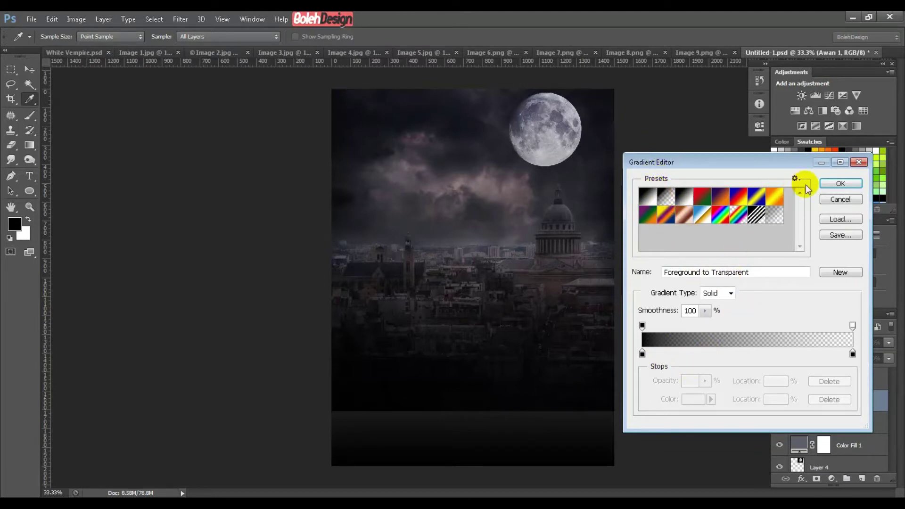
click(822, 183)
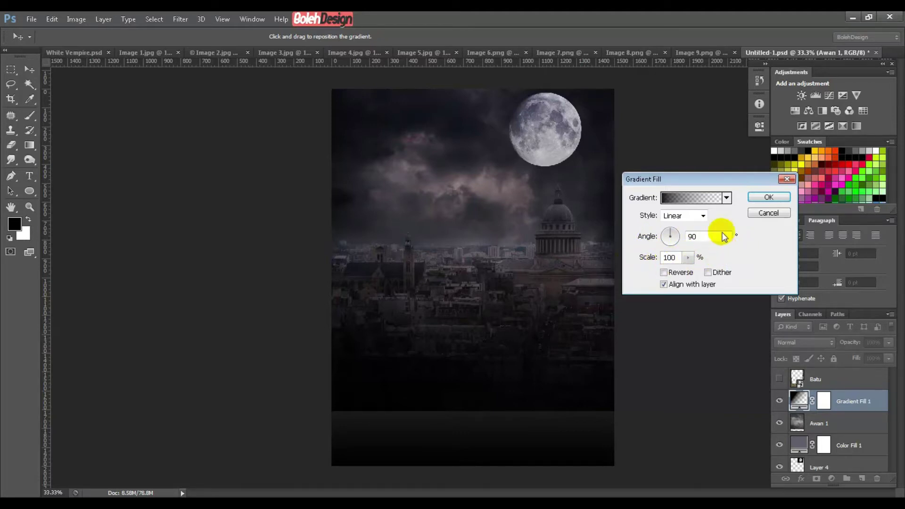
click(759, 199)
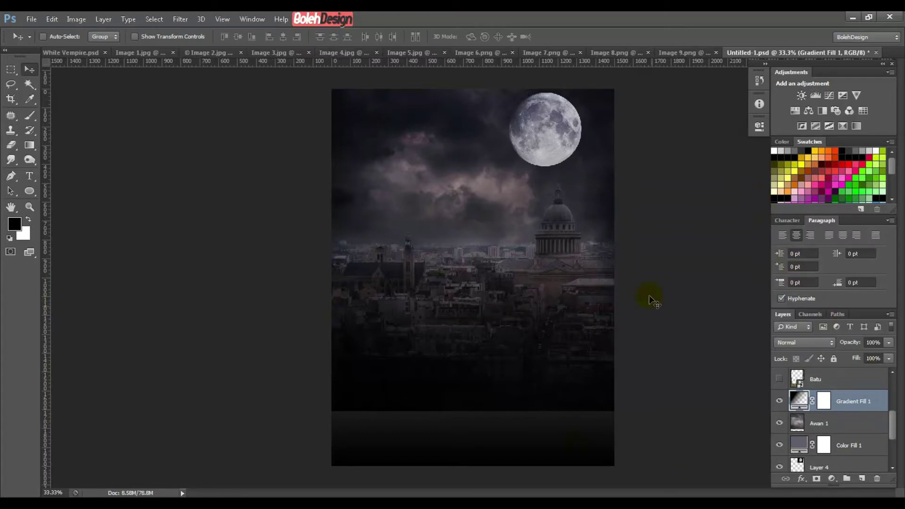
- Make the Batu stone window frame visible and create a new empty layer directly above it
scroll(855, 454, up, 1)
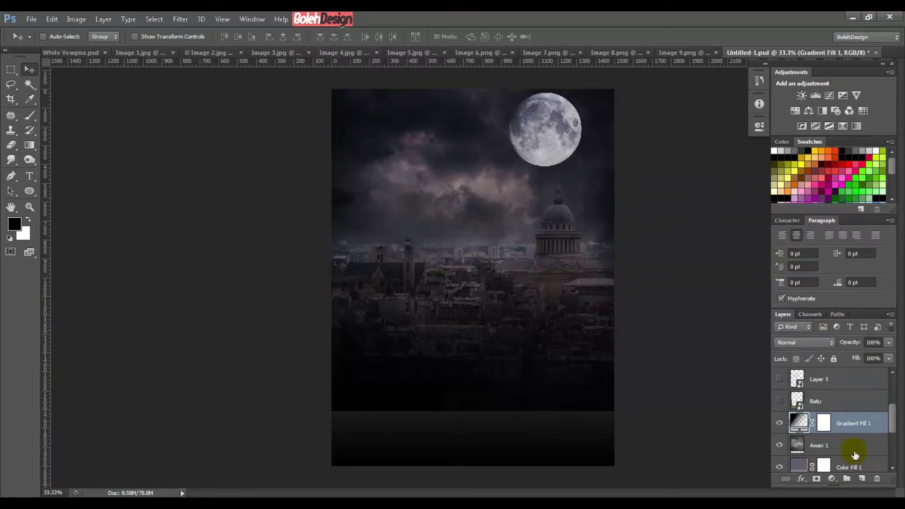
scroll(855, 455, up, 2)
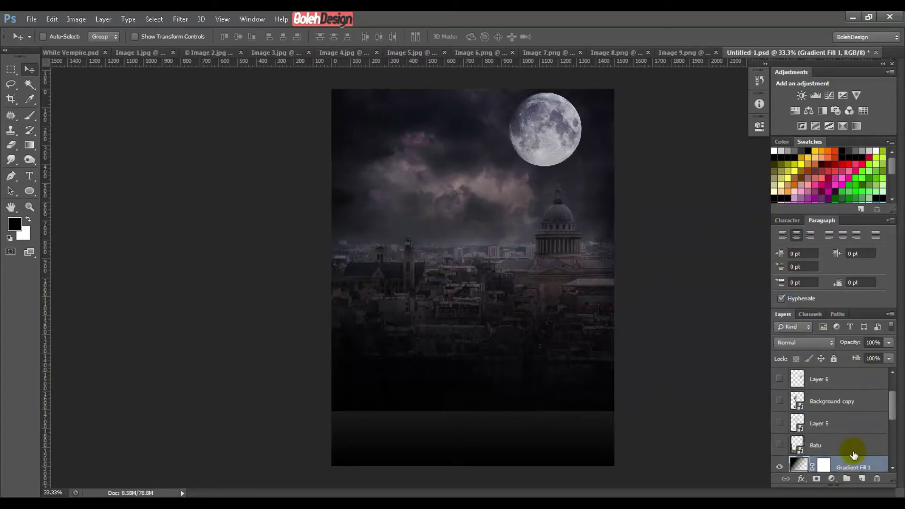
click(779, 446)
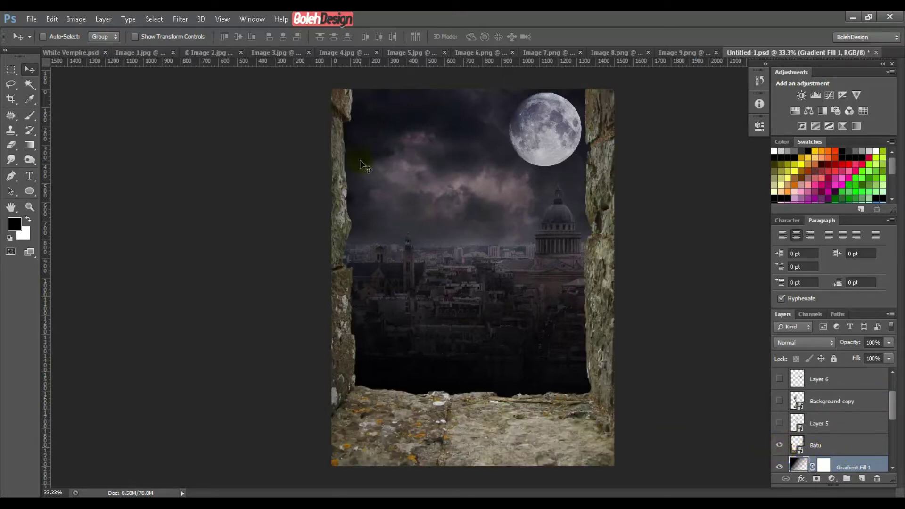
click(862, 443)
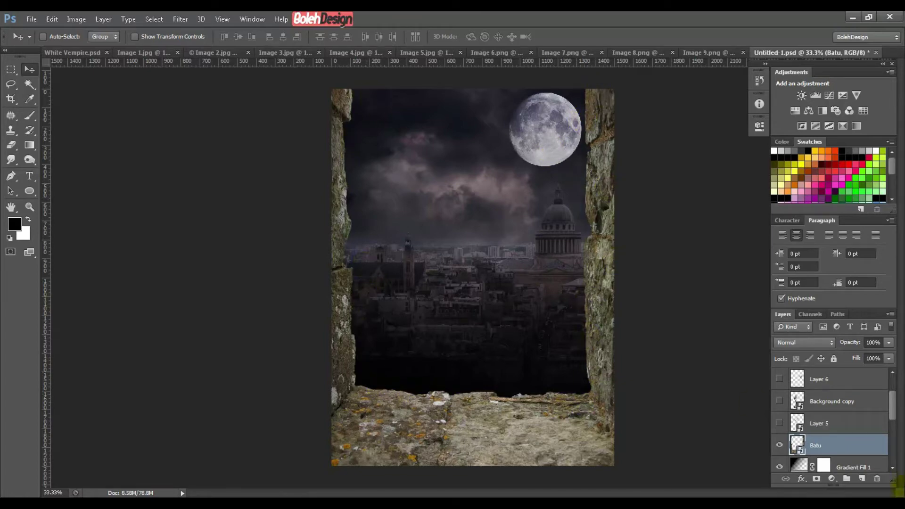
scroll(860, 432, down, 1)
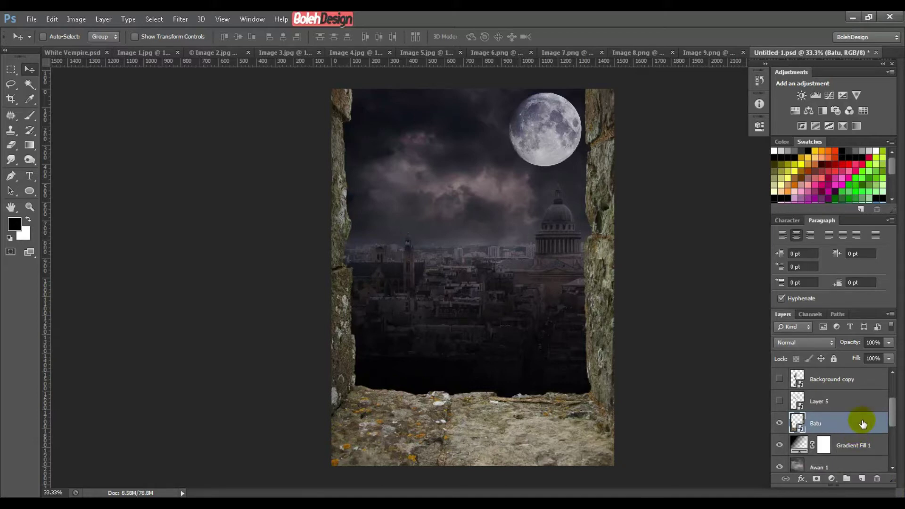
click(861, 479)
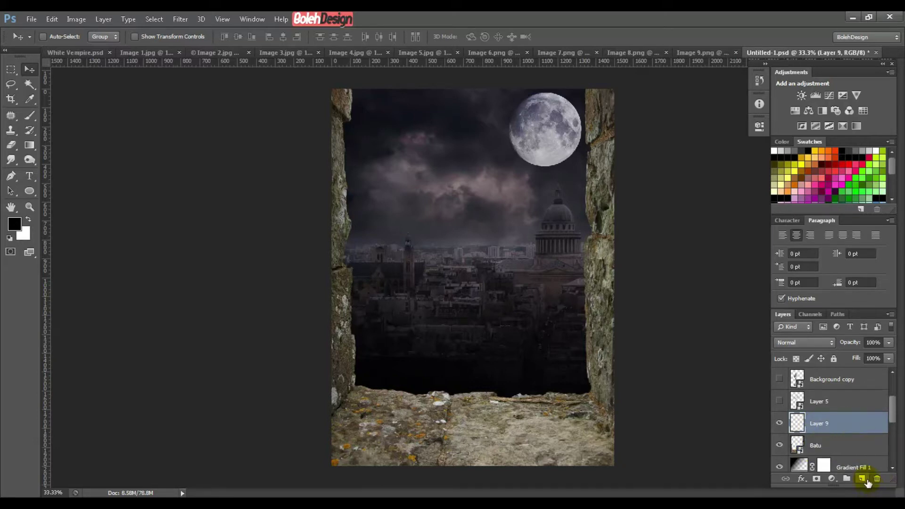
- Load the Batu layer's outline as a selection inverted to the window opening, and make Layer 9 active
click(824, 444)
ctrl+click(797, 446)
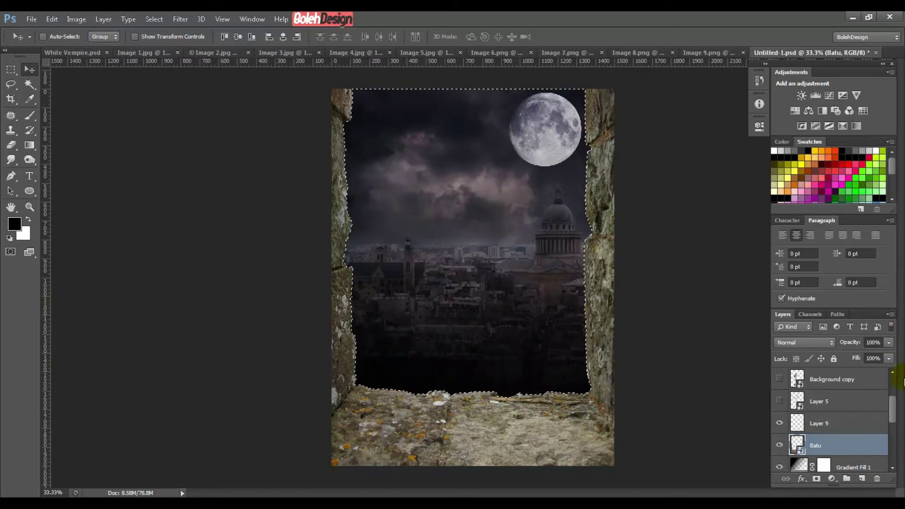
click(846, 428)
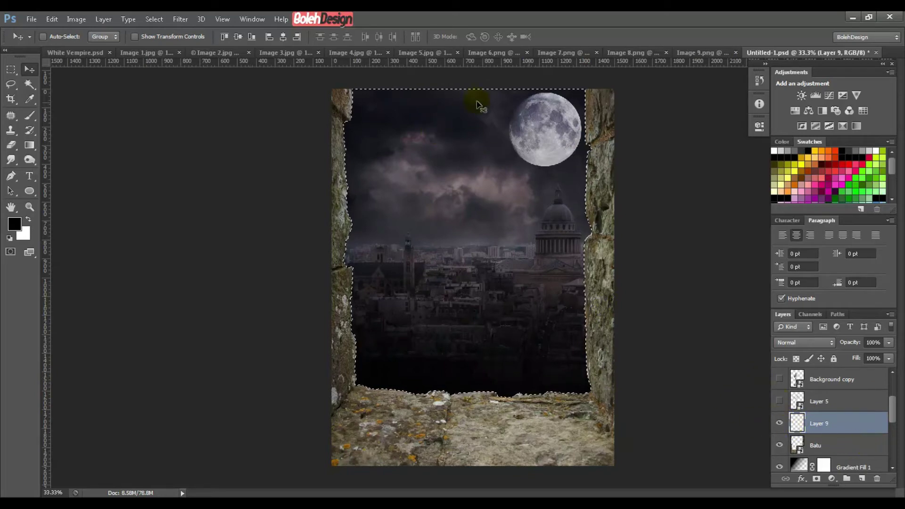
- Try filling the selected window opening on Layer 9 with white, and undo the fill
key(ctrl+BackSpace)
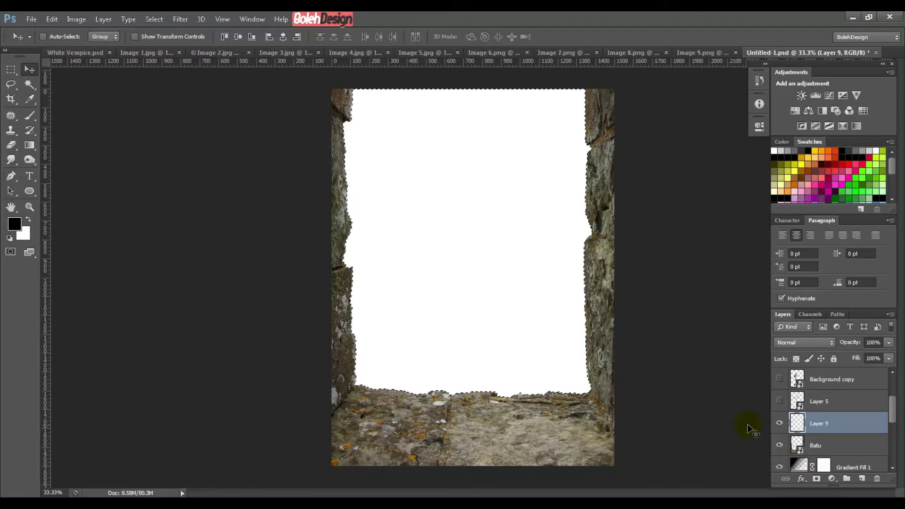
key(ctrl+z)
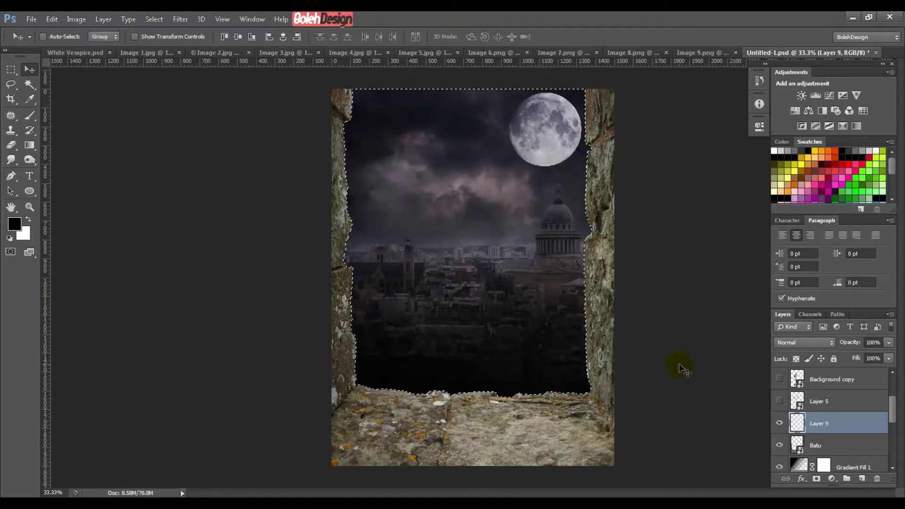
- Expand the window opening selection by 10 pixels over the stone frame's inner edge
key(ctrl+plus)
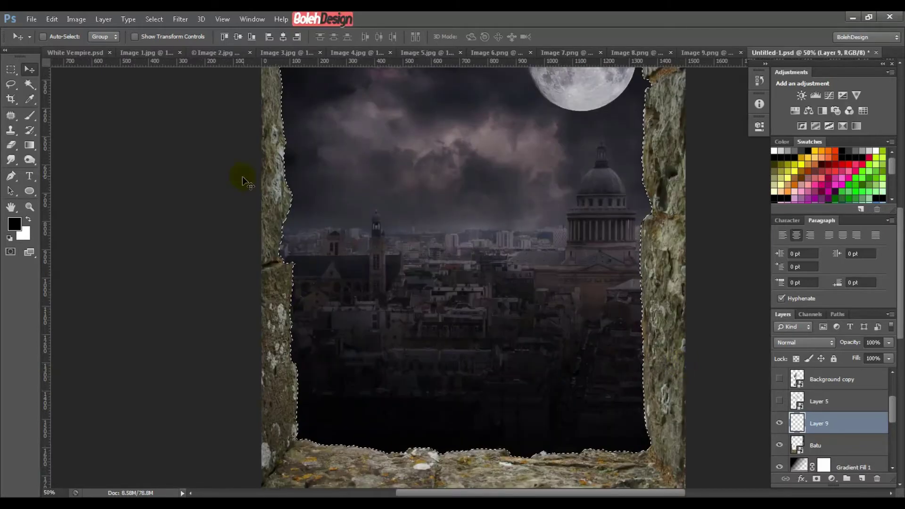
scroll(665, 200, up, 5)
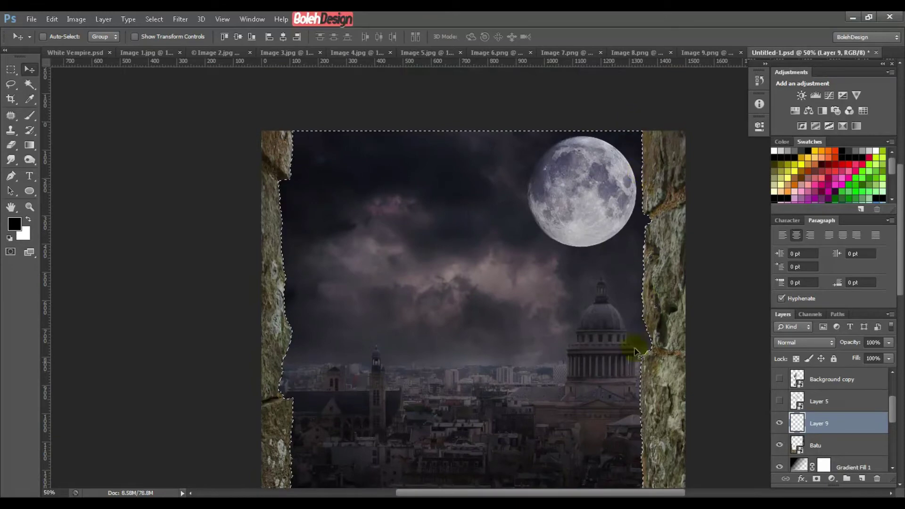
drag(626, 418, 642, 374)
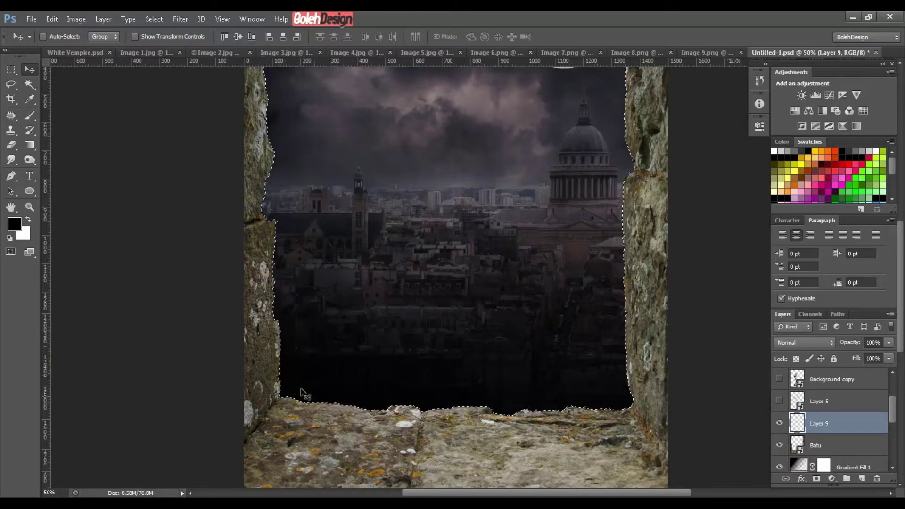
click(155, 21)
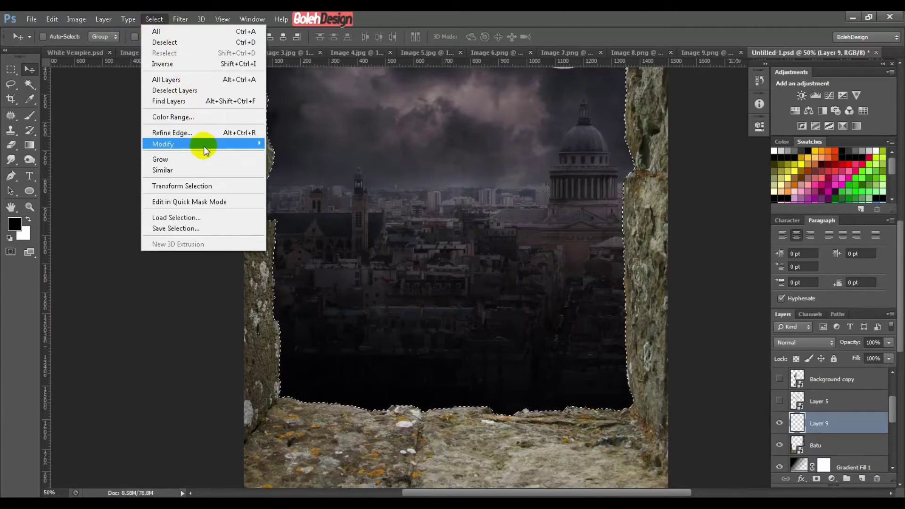
mouse_move(204, 143)
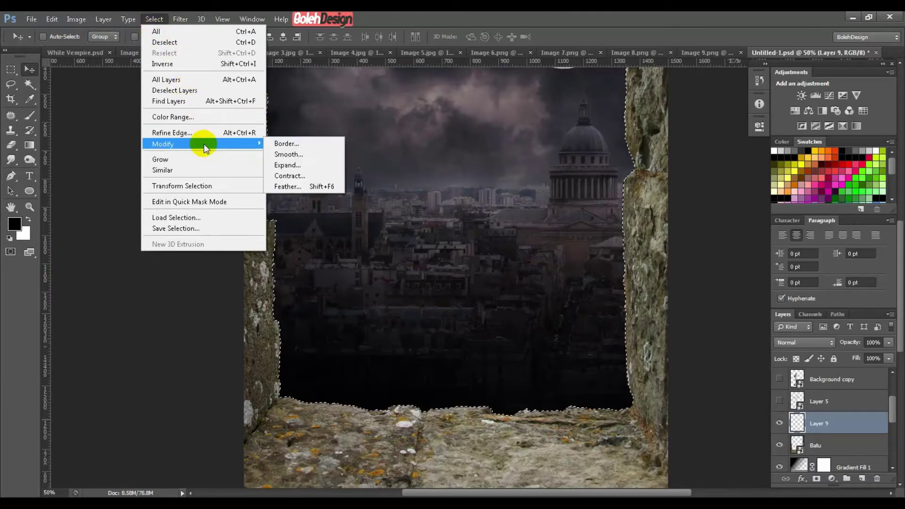
click(289, 165)
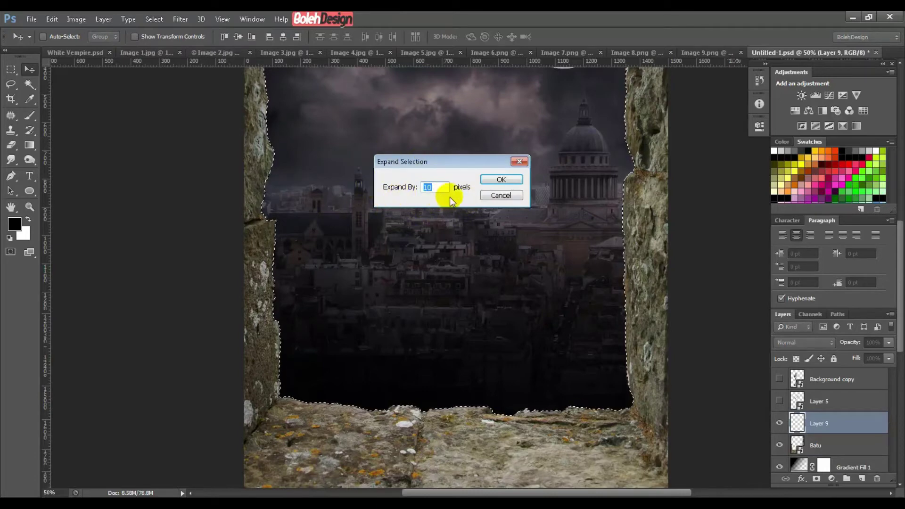
click(485, 180)
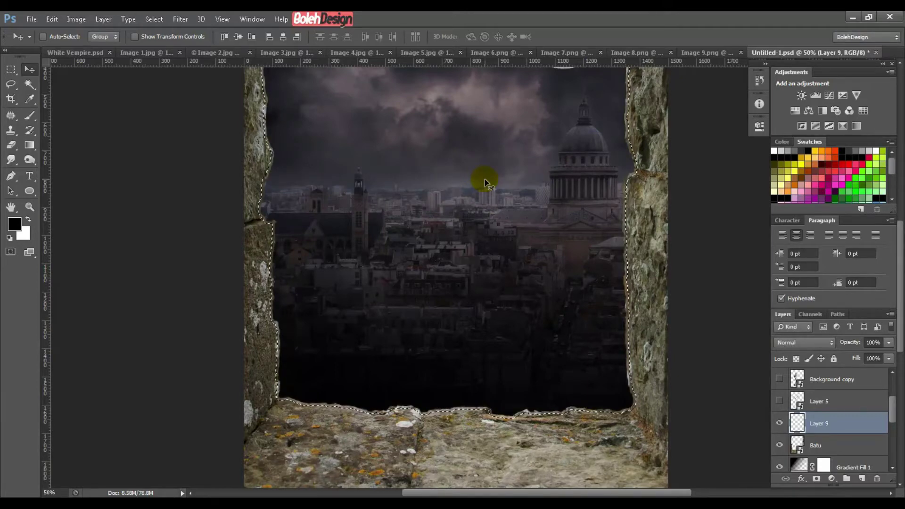
scroll(632, 108, up, 4)
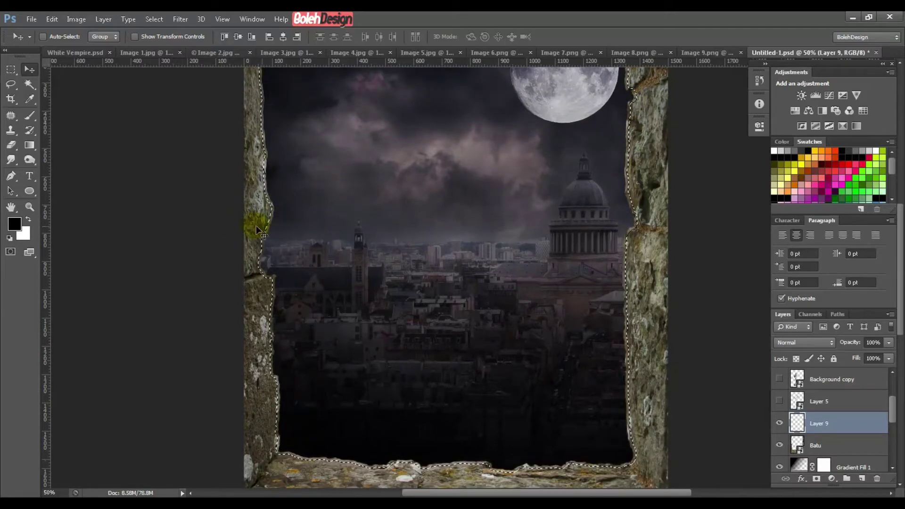
- Fill the expanded window opening selection on Layer 9 with white and deselect it
scroll(666, 303, down, 3)
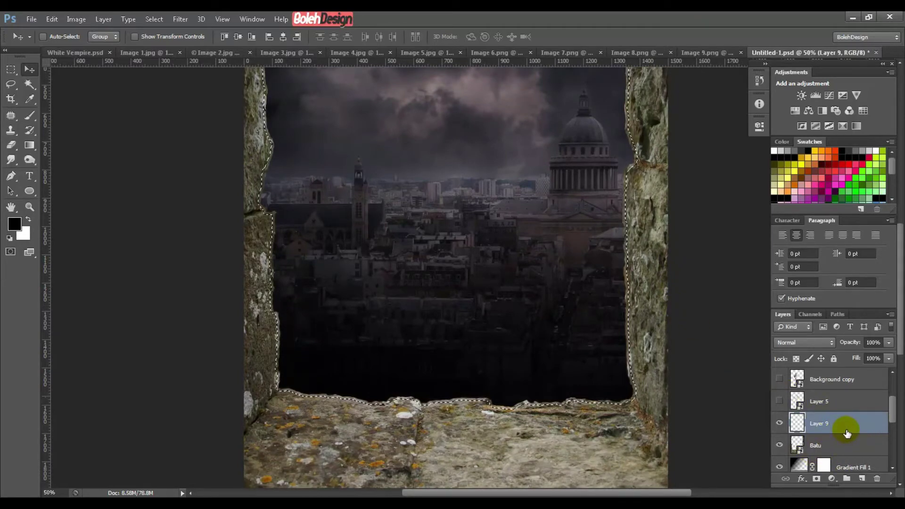
key(ctrl+BackSpace)
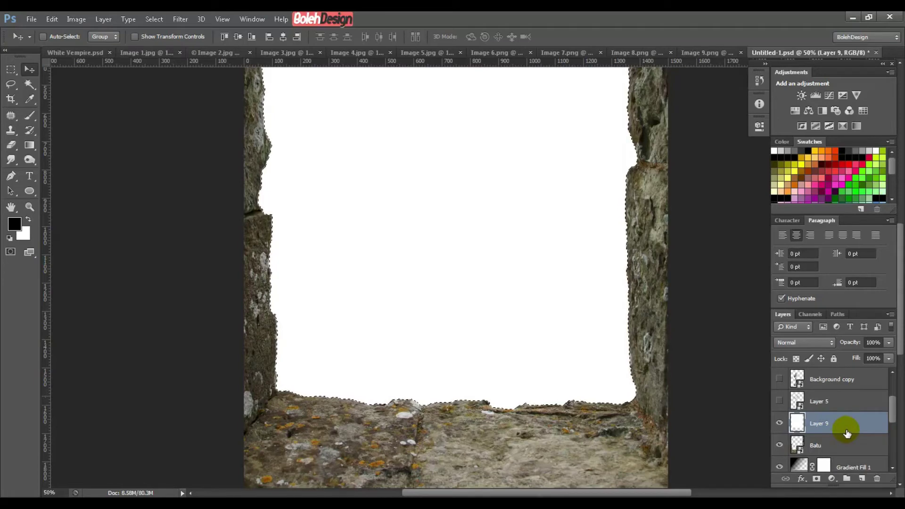
key(ctrl+d)
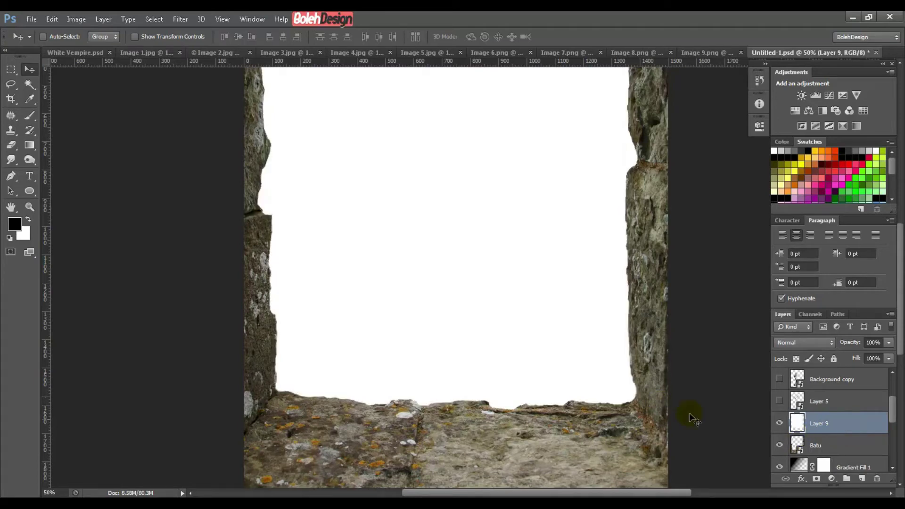
scroll(709, 422, up, 5)
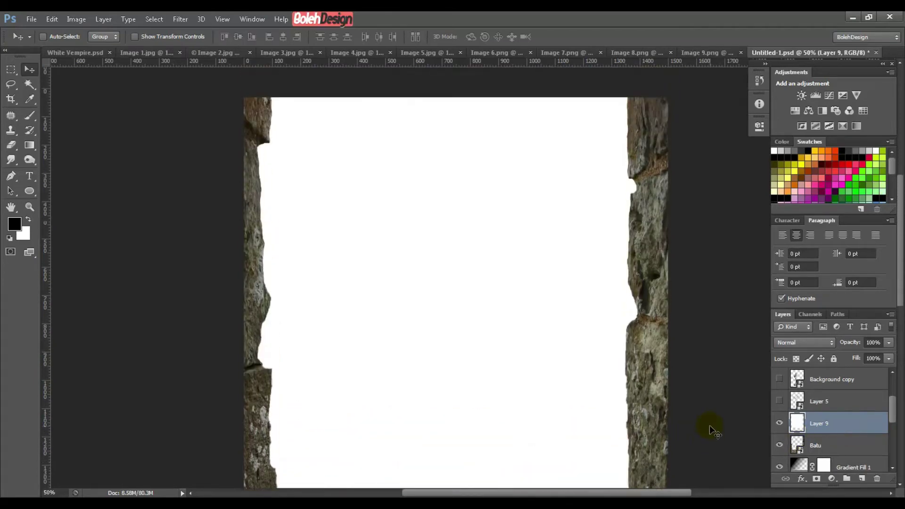
scroll(708, 425, down, 3)
scroll(709, 425, down, 1)
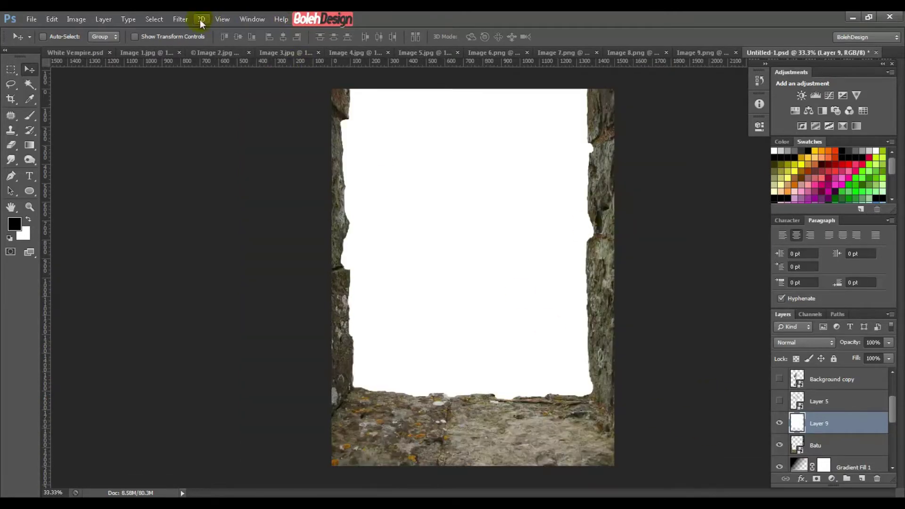
- Apply a Gaussian Blur with a 30 pixel radius to the white fill on Layer 9
click(181, 20)
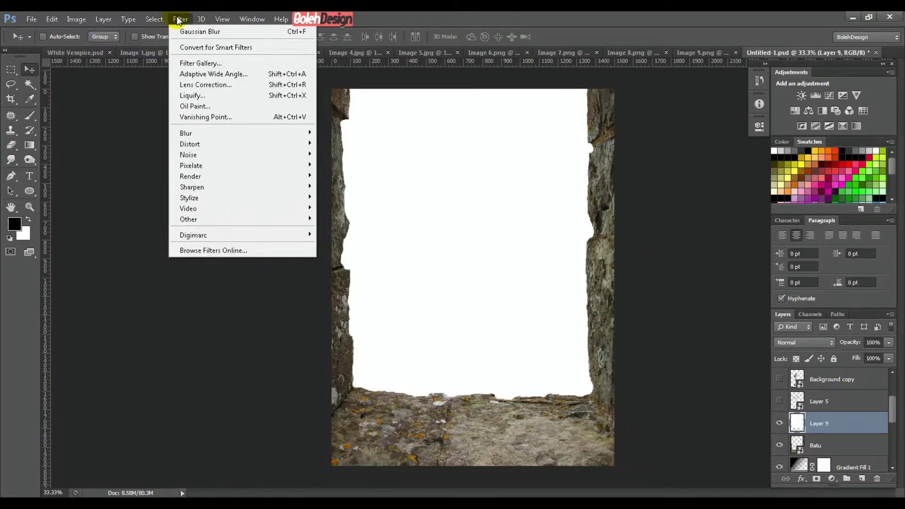
mouse_move(213, 131)
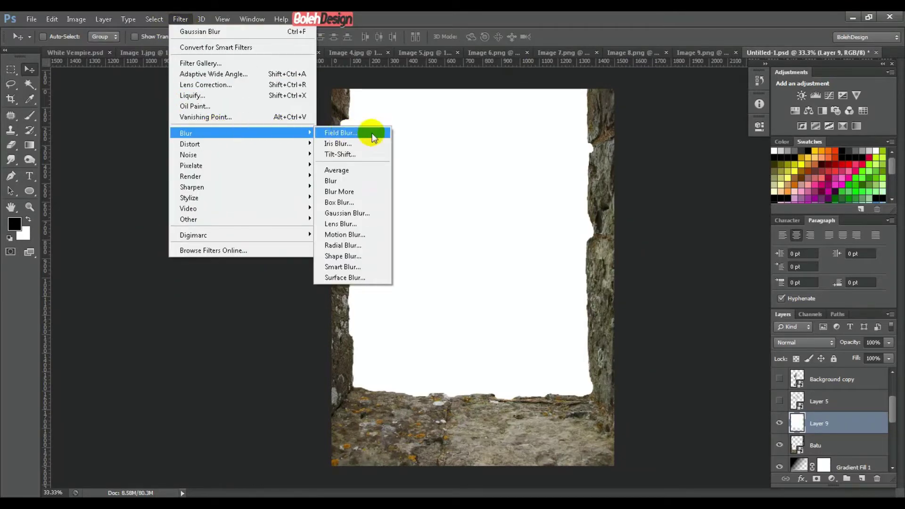
click(358, 213)
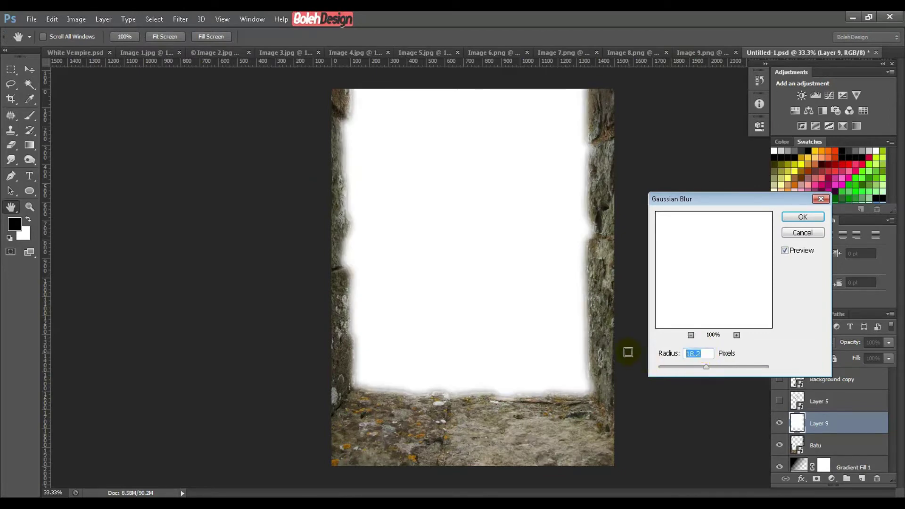
text(20)
drag(700, 353, 564, 348)
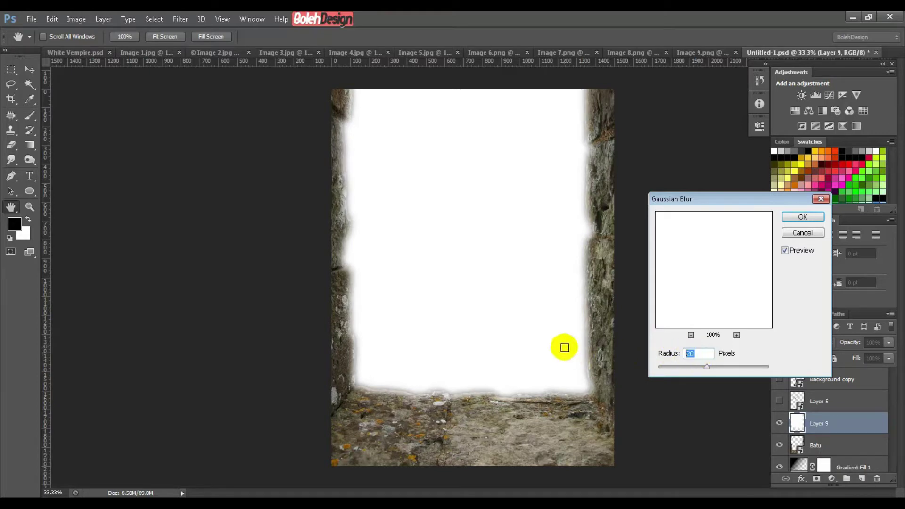
text(30)
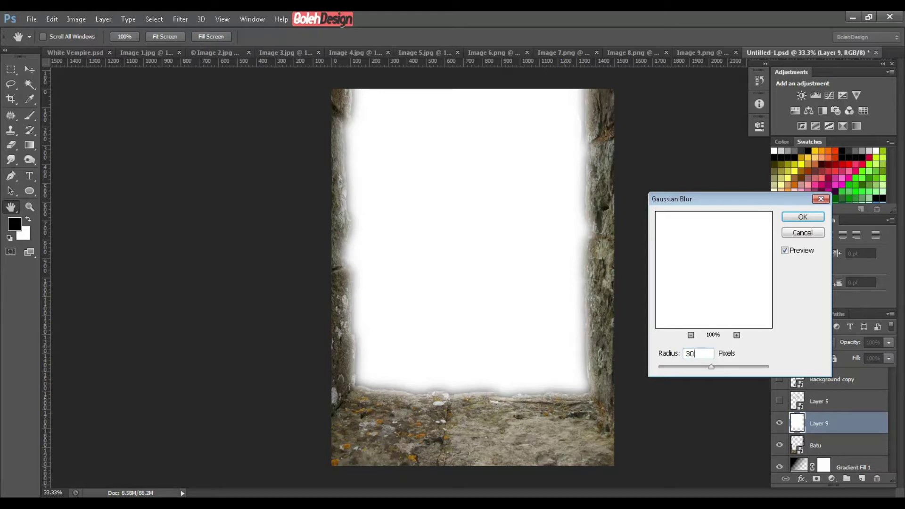
click(794, 217)
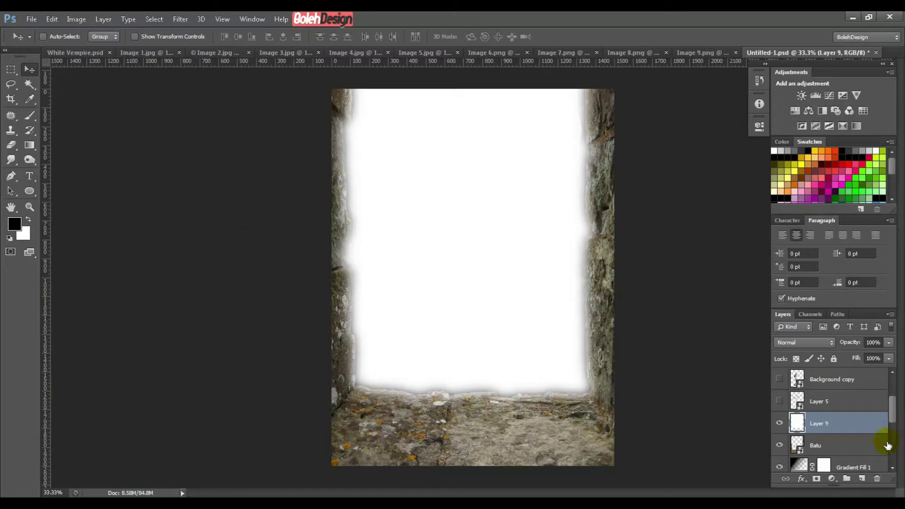
- Mask Layer 9 with the Batu stone frame's outline and compare the frame edges with the layer hidden and shown
ctrl+click(798, 443)
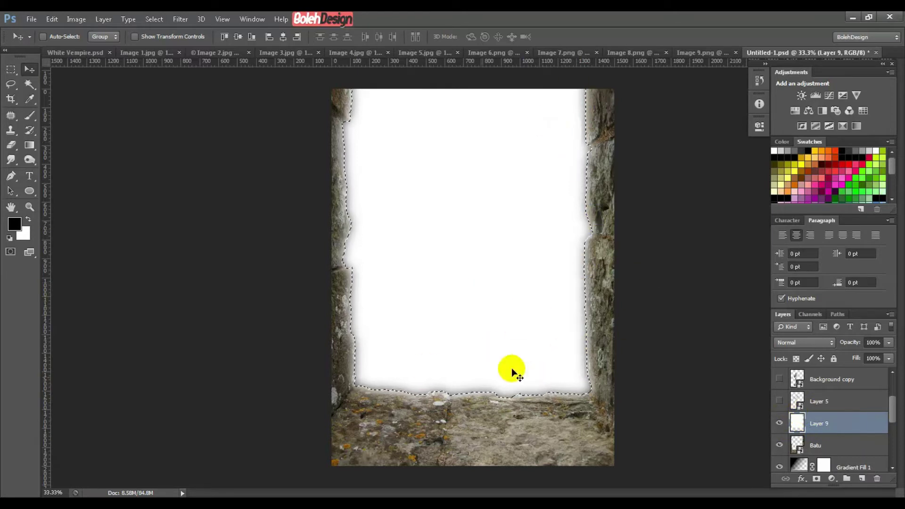
click(816, 479)
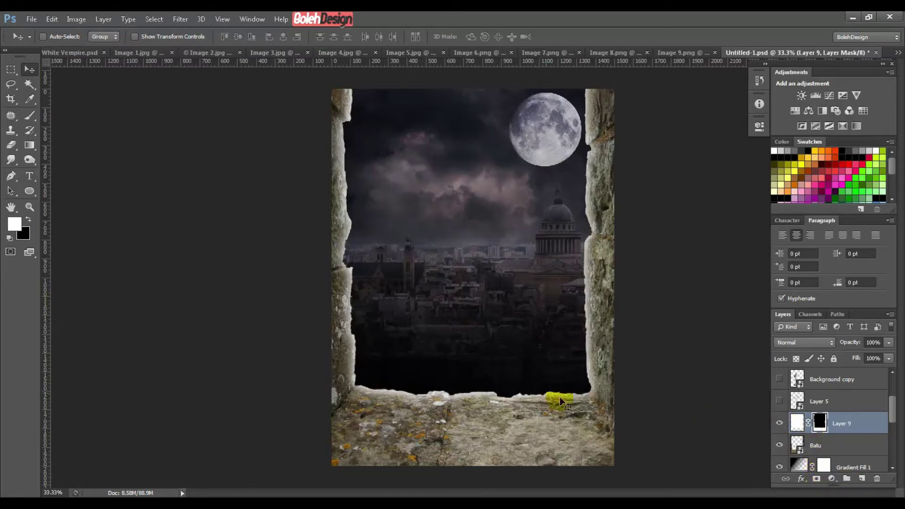
click(869, 425)
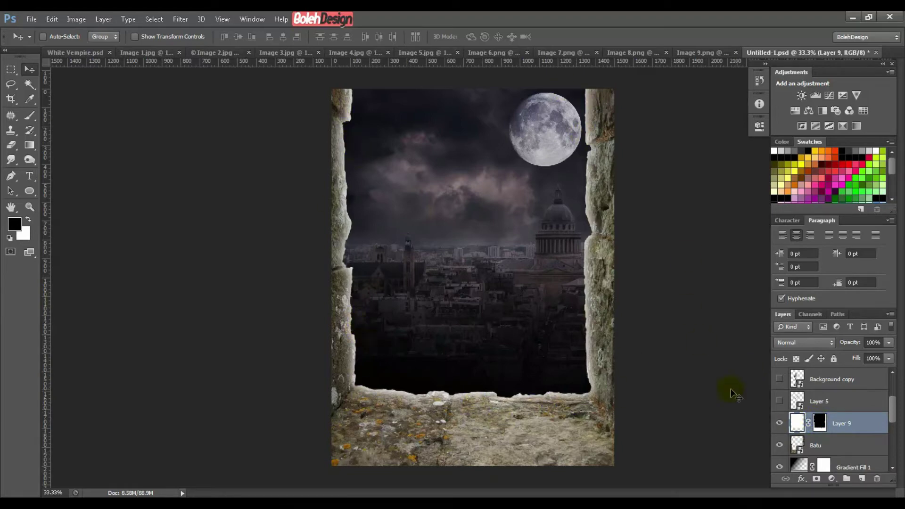
click(779, 422)
click(779, 422)
click(778, 423)
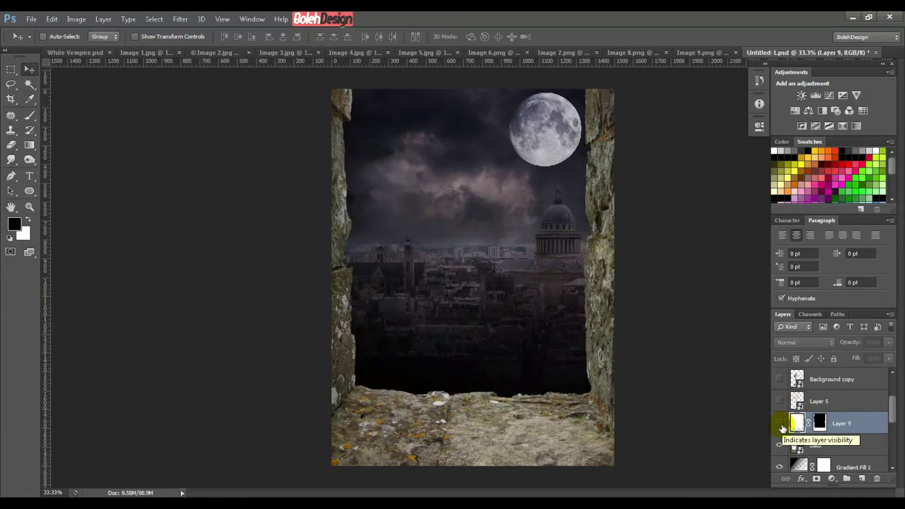
click(779, 423)
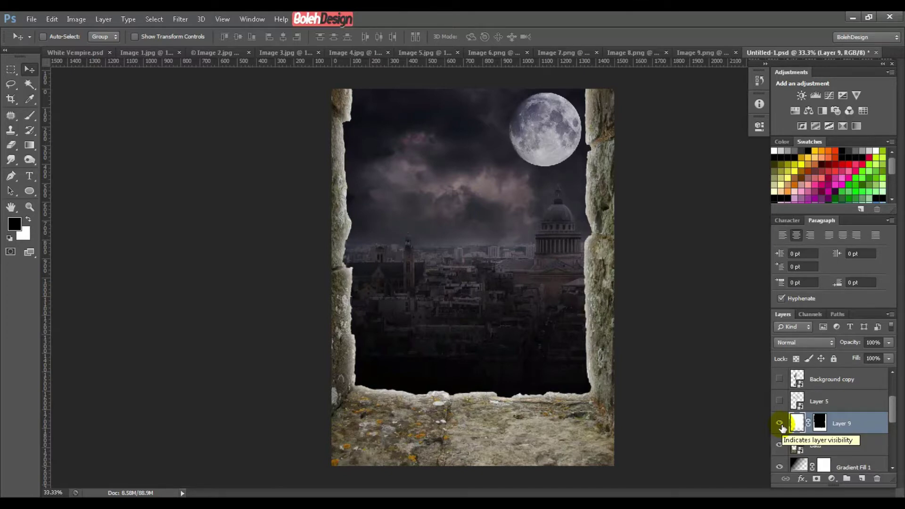
- Set Layer 9's blend mode to Soft Light and compare the stone edges with the layer hidden and shown
click(795, 342)
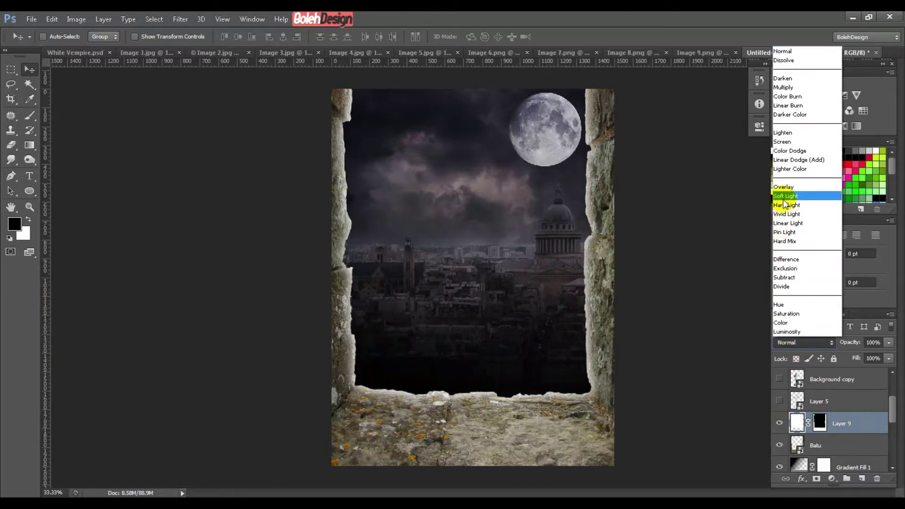
click(786, 196)
click(779, 422)
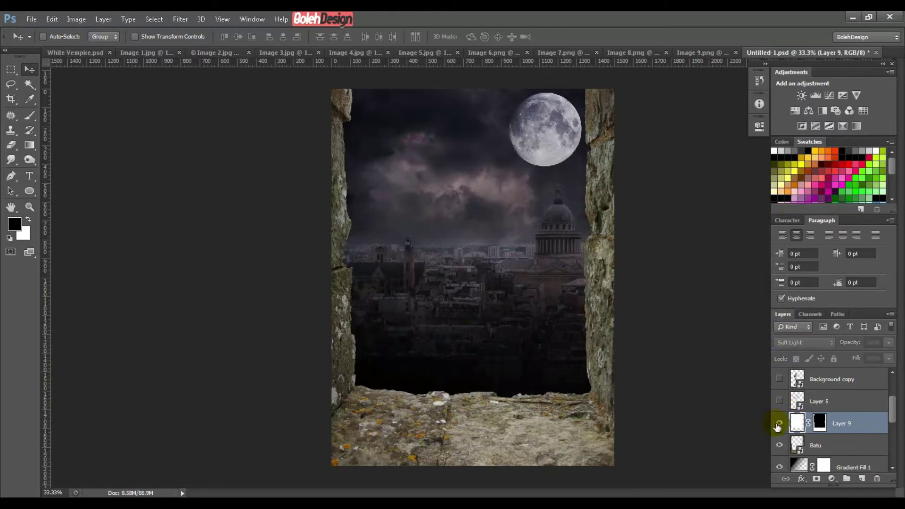
click(779, 423)
click(778, 424)
click(778, 424)
click(778, 424)
click(778, 423)
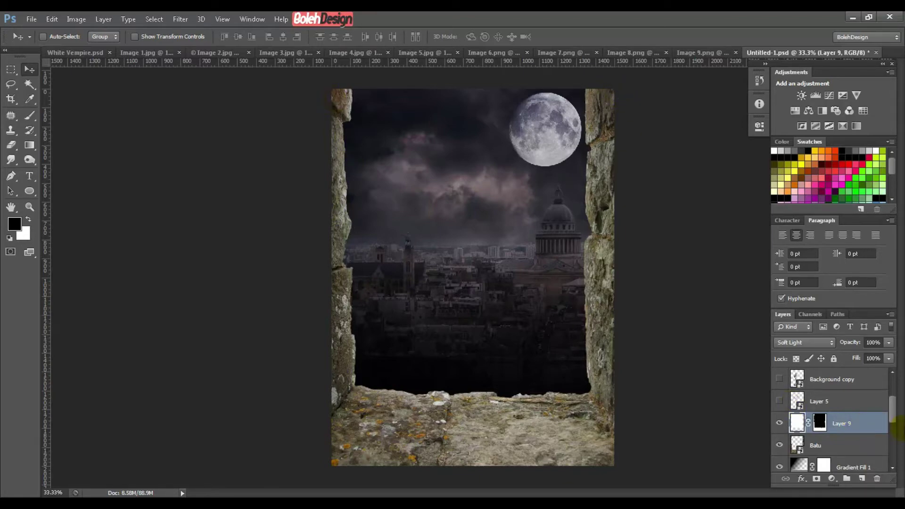
- Add a Solid Color fill layer in #28313b above Layer 9, masked to the Batu stone frame's outline
ctrl+click(796, 442)
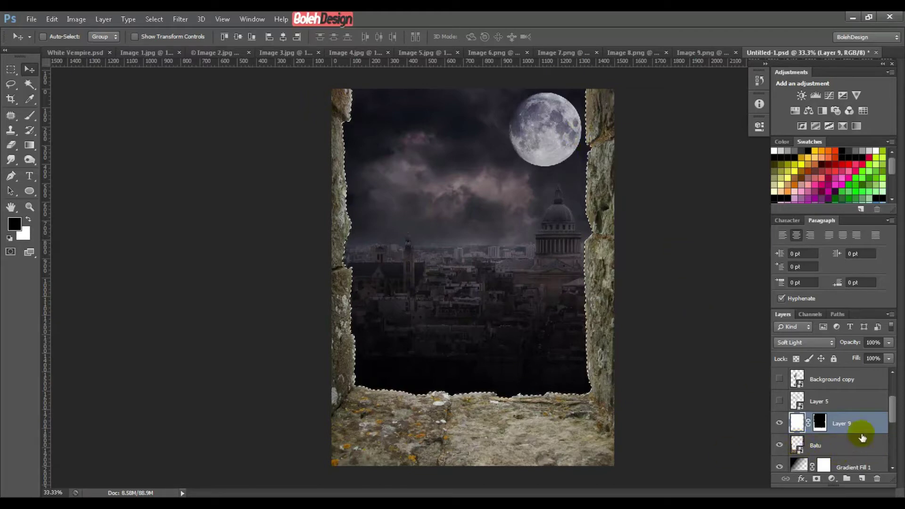
click(831, 479)
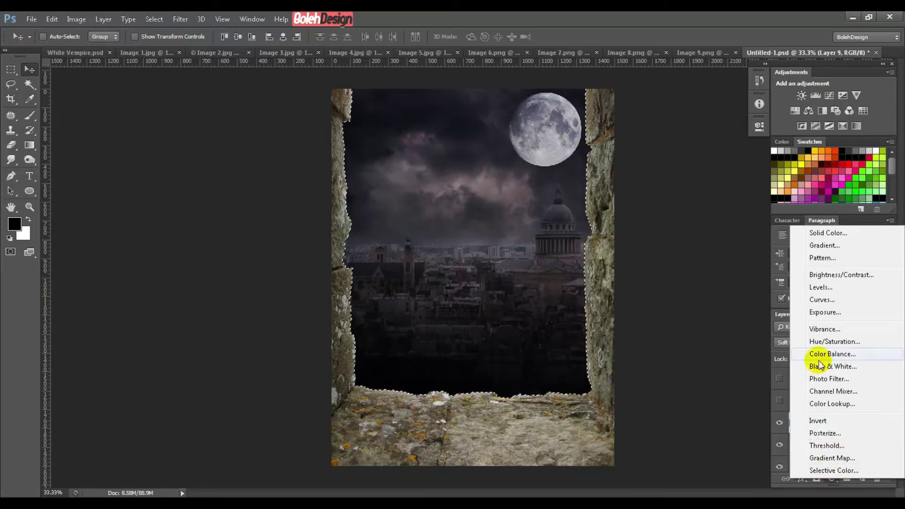
click(822, 232)
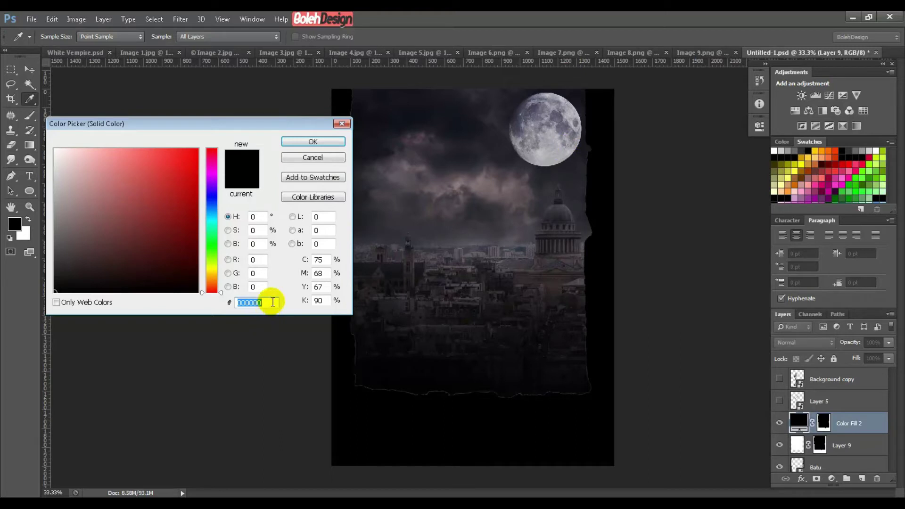
drag(195, 124, 253, 132)
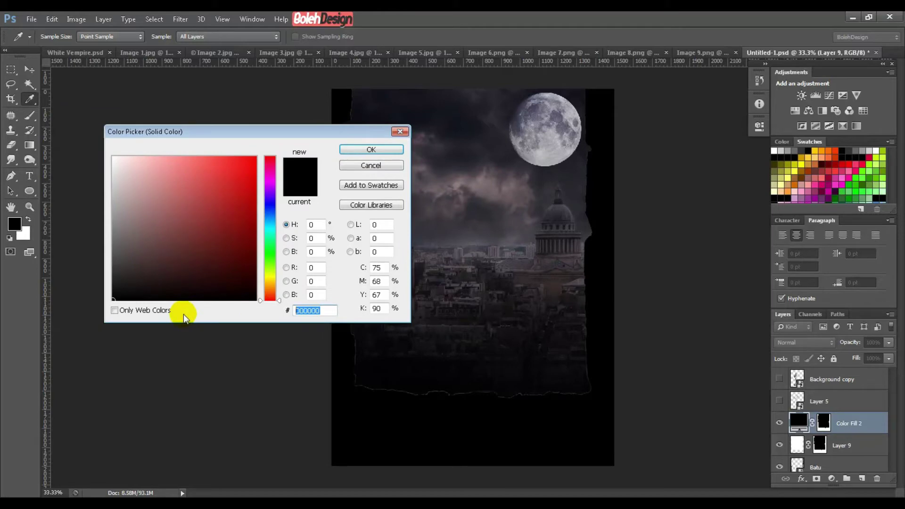
text(283)
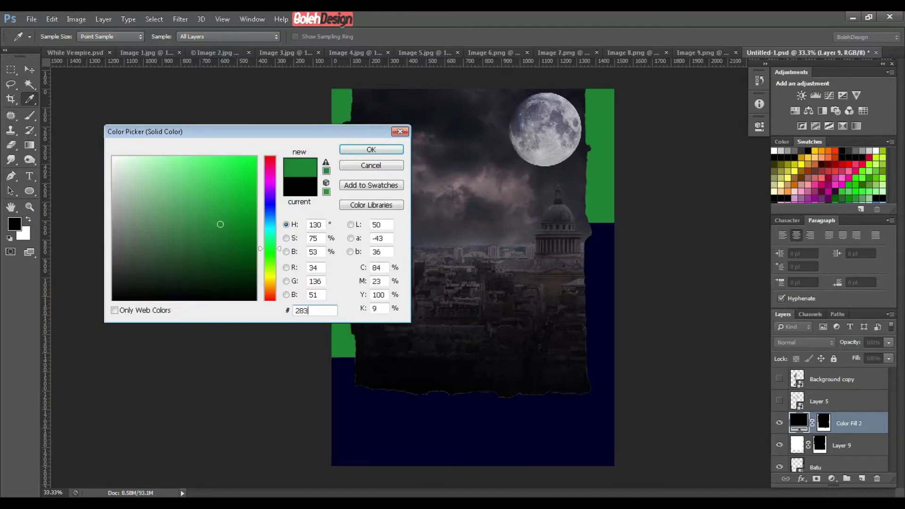
text(13)
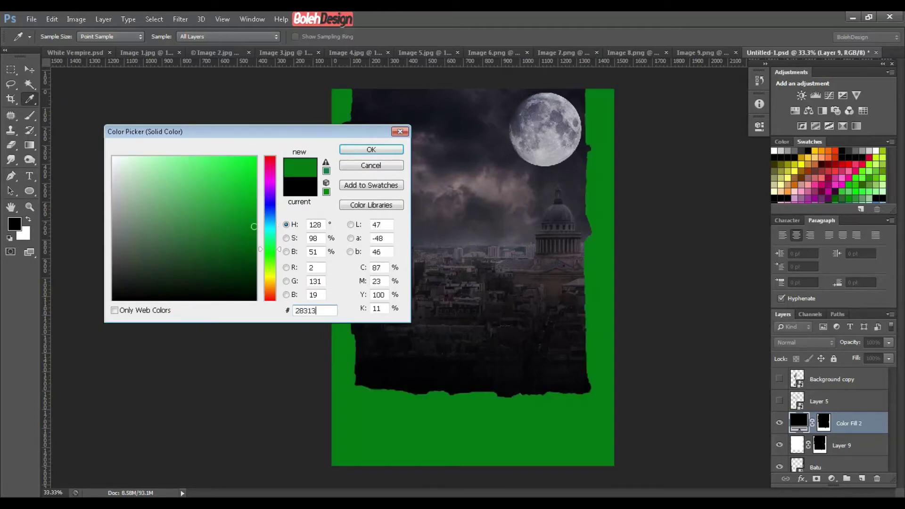
text(b)
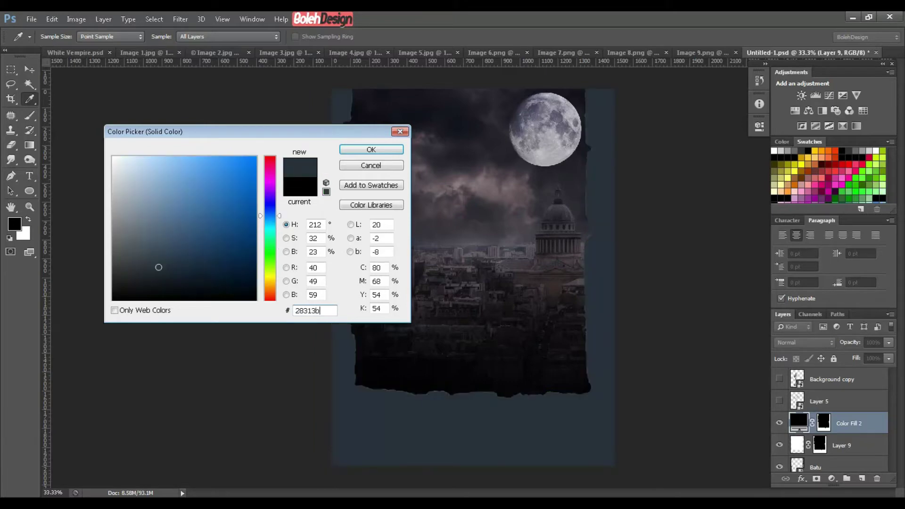
click(344, 152)
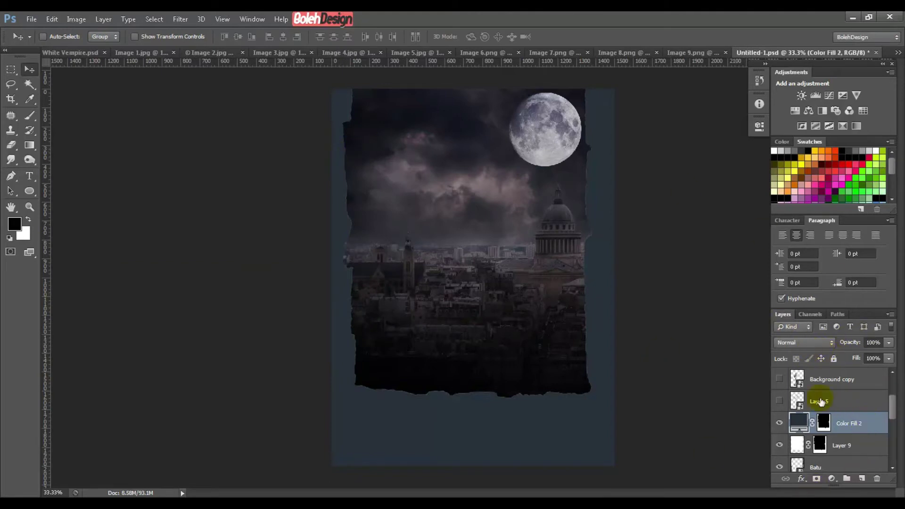
- Set the stone frame's colour fill to Overlay blending and check Layer 9's edge highlight by hiding and showing it
click(804, 342)
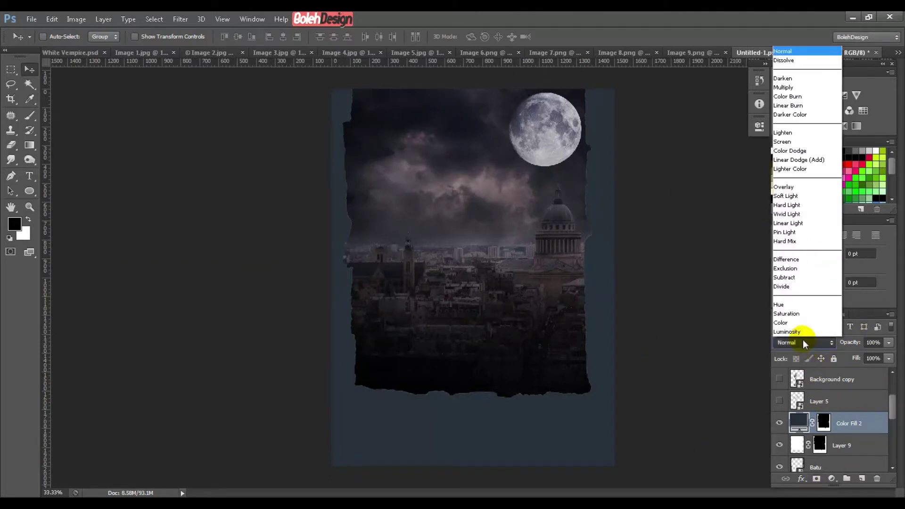
click(796, 187)
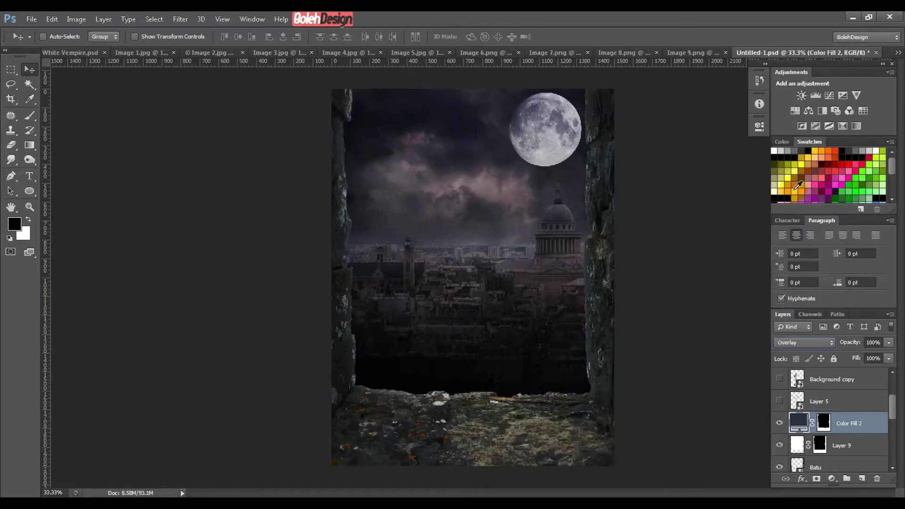
click(541, 457)
click(780, 445)
click(780, 445)
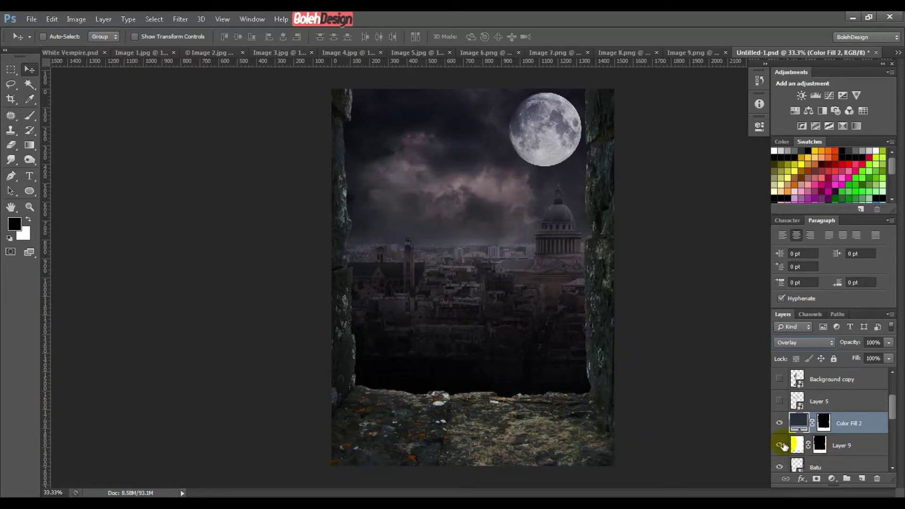
- Add a Selective Color adjustment layer above the stone frame's colour fill, masked to the Batu frame's outline
click(853, 446)
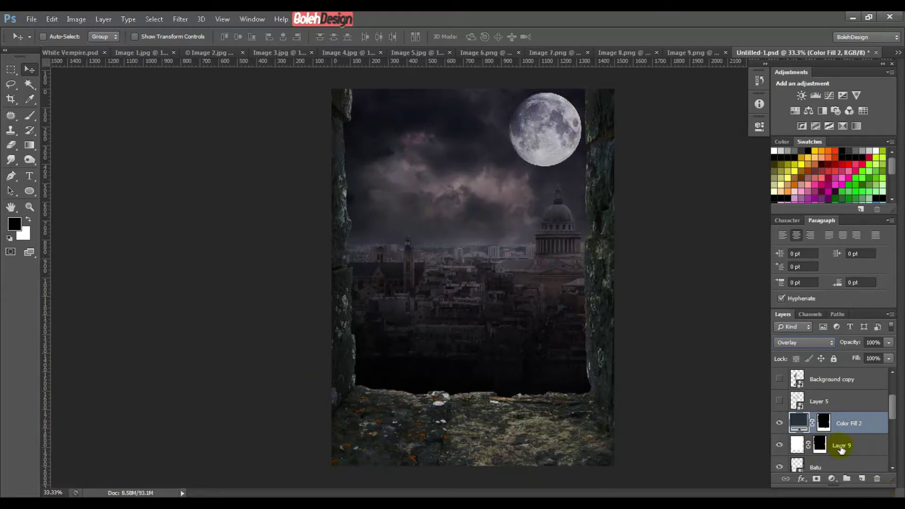
ctrl+click(797, 466)
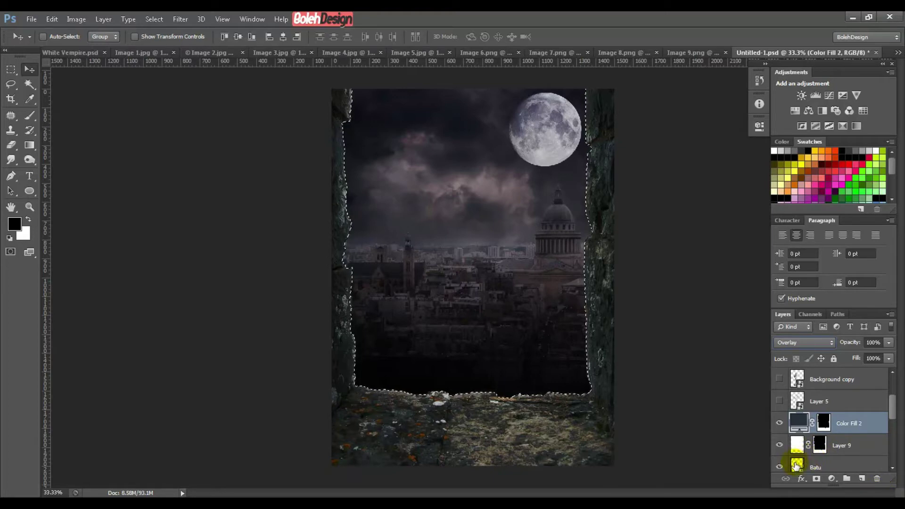
click(832, 479)
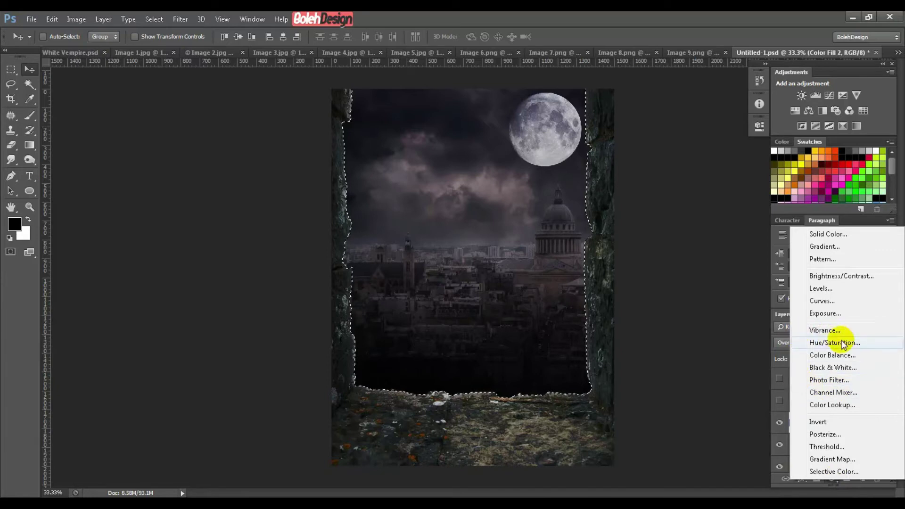
click(840, 471)
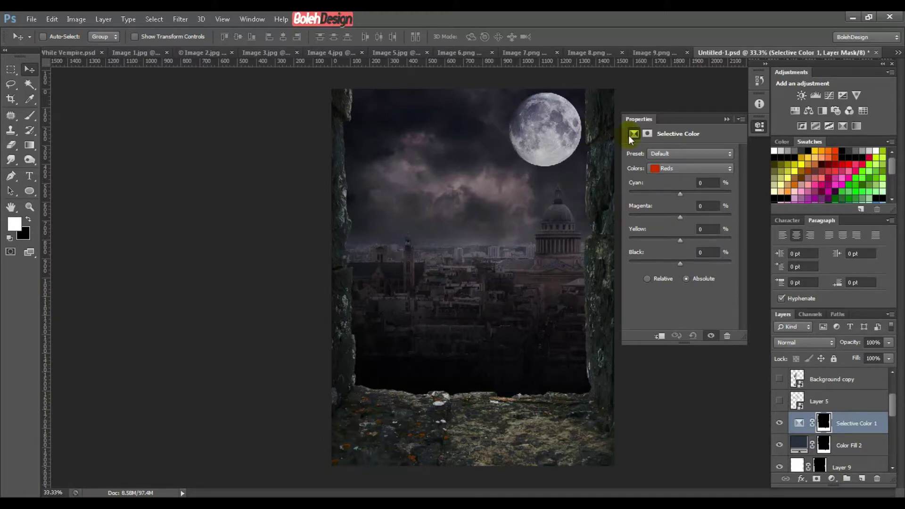
- Set the Selective Color Neutrals to Cyan 15%, Magenta 12%, Yellow 10% and Black -15%
click(673, 169)
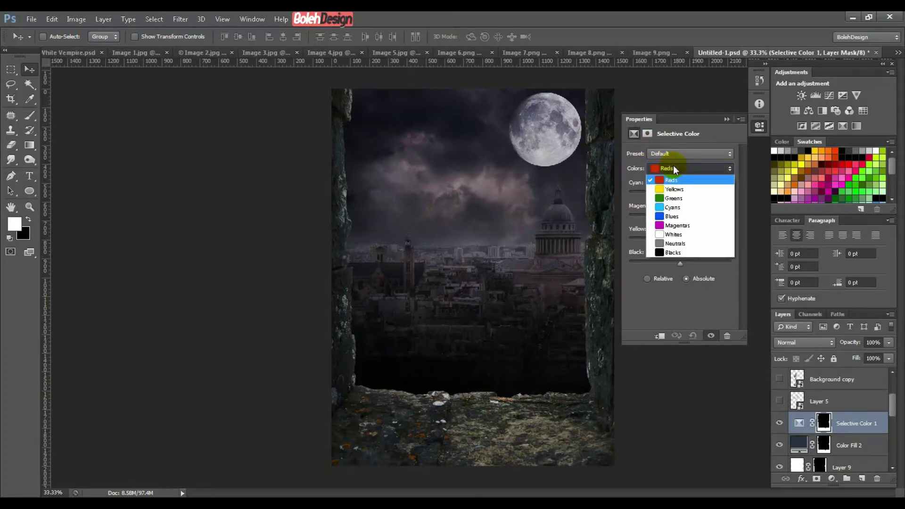
click(675, 244)
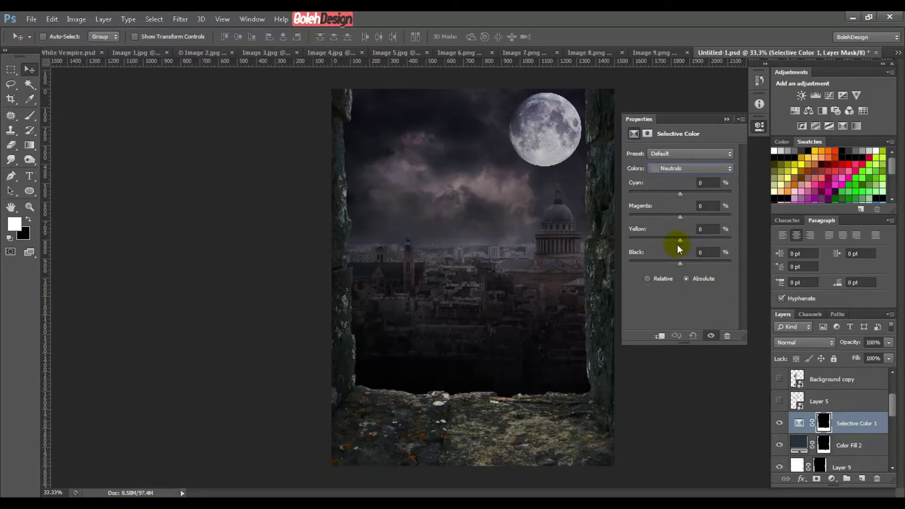
click(706, 183)
text(15)
key(Tab)
text(12)
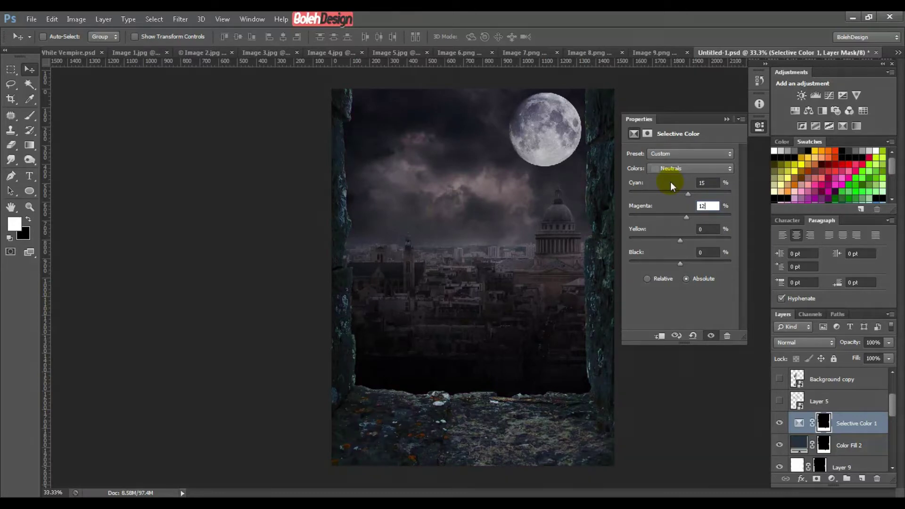
key(Tab)
text(10)
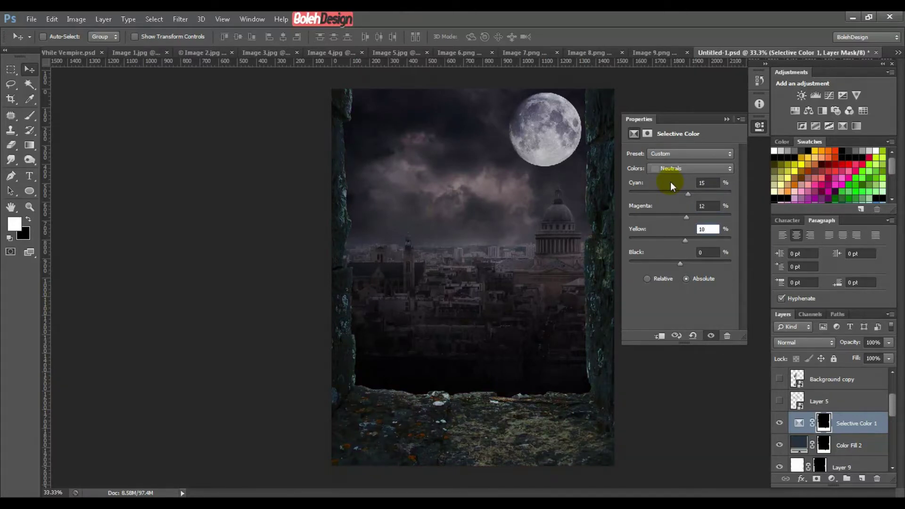
key(Tab)
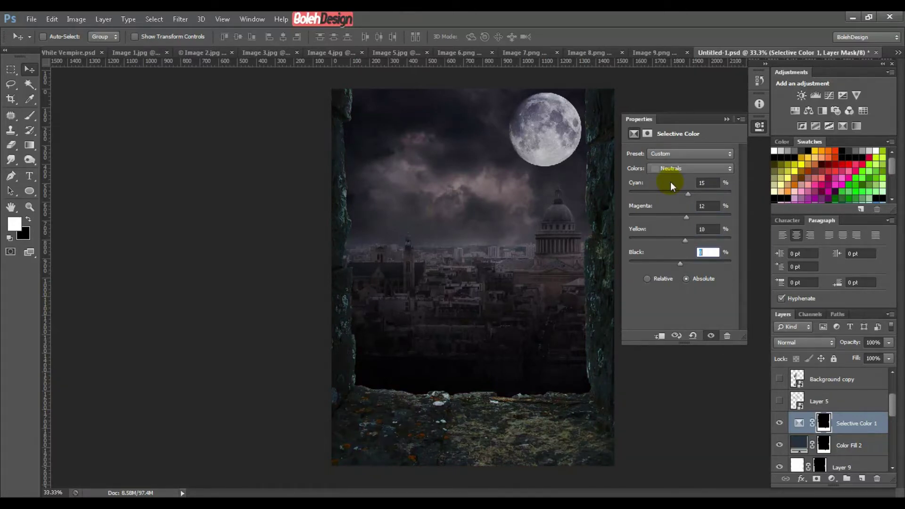
text(-15)
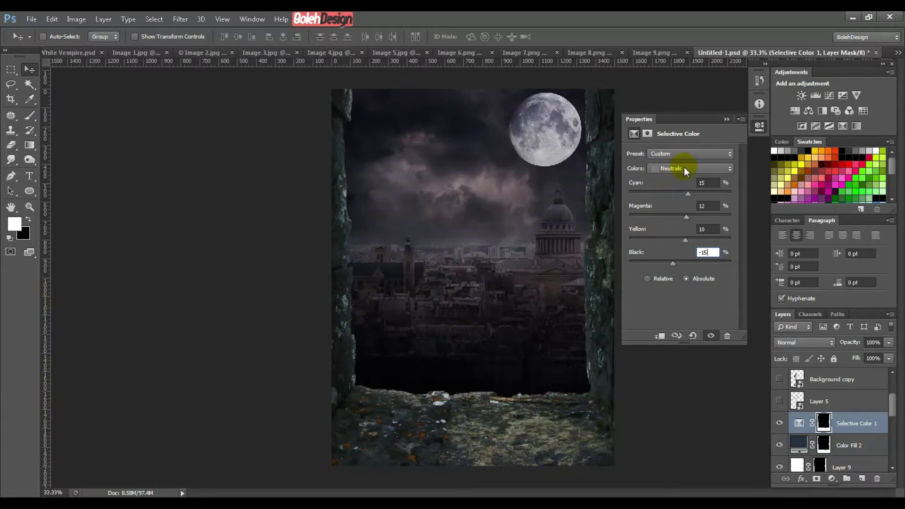
- Reduce the Black amount for the Whites range in the stone frame's Selective Color adjustment
click(684, 168)
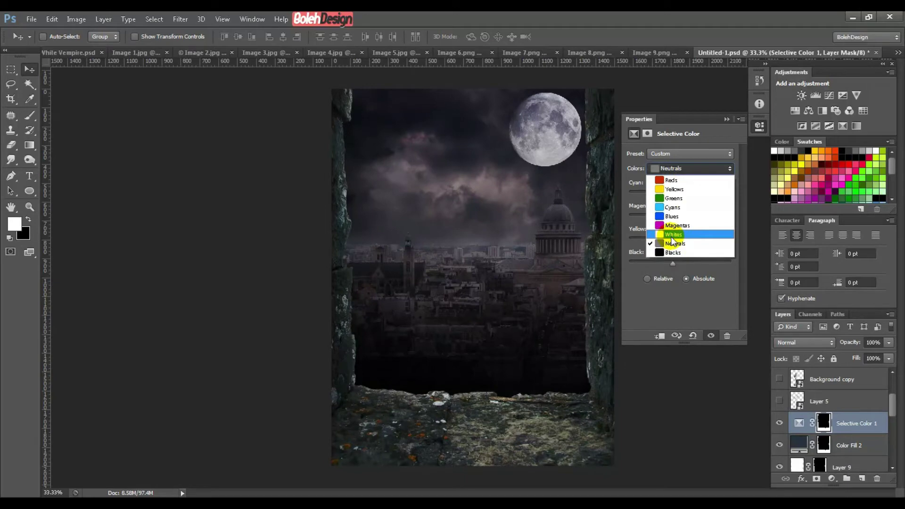
click(672, 236)
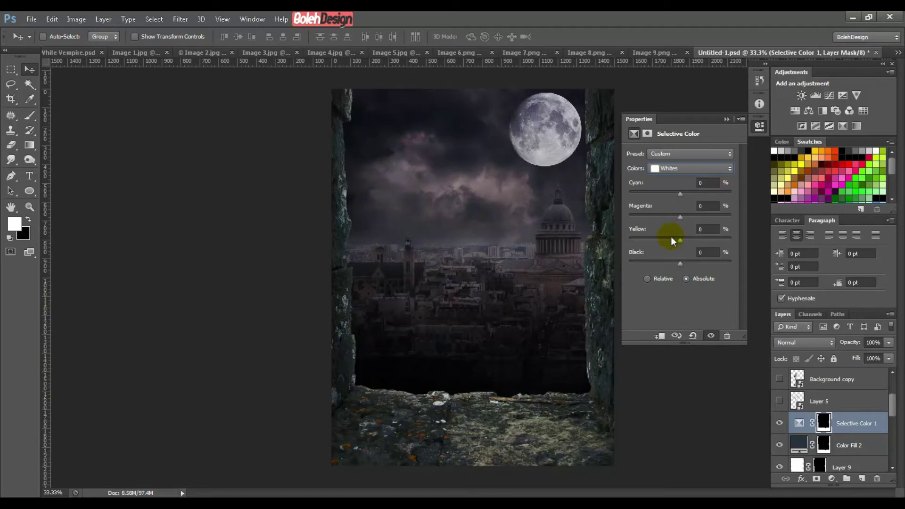
click(694, 169)
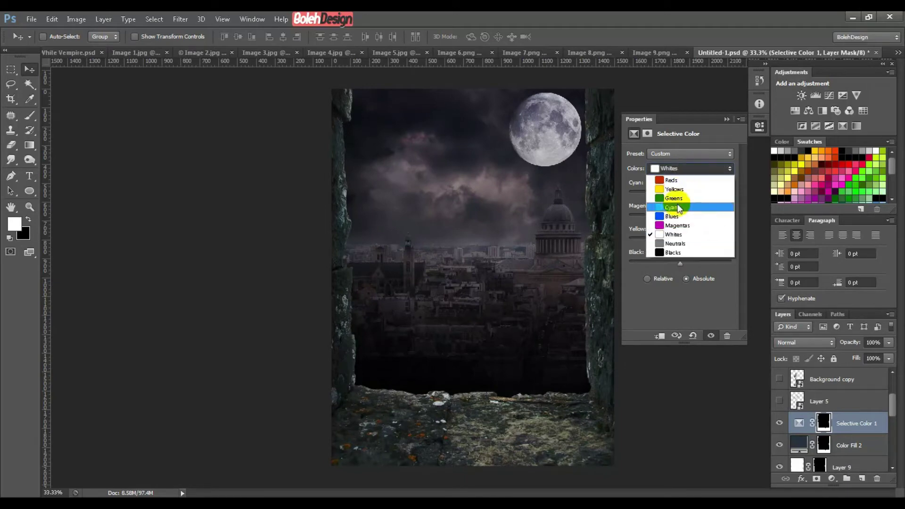
click(699, 146)
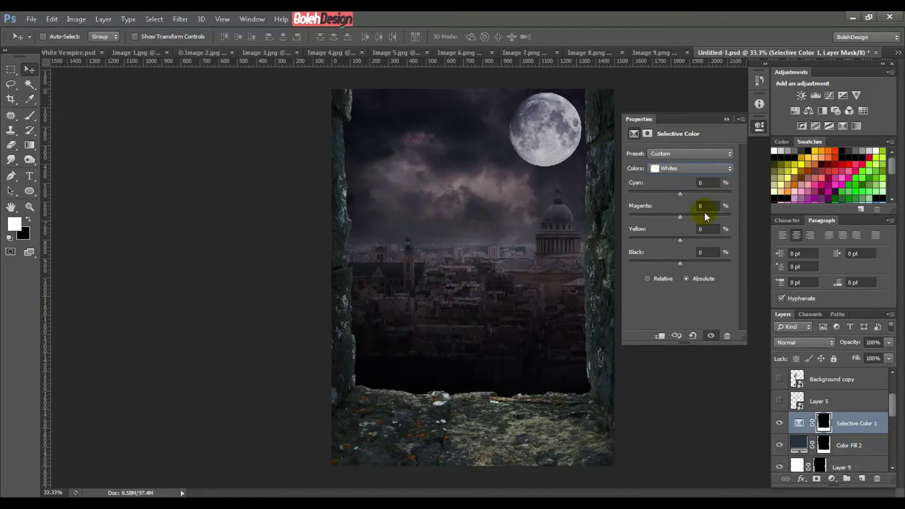
click(705, 253)
- Set the Selective Color Blacks to Cyan 5%, Magenta 8%, Yellow 10% and Black -5%
click(686, 171)
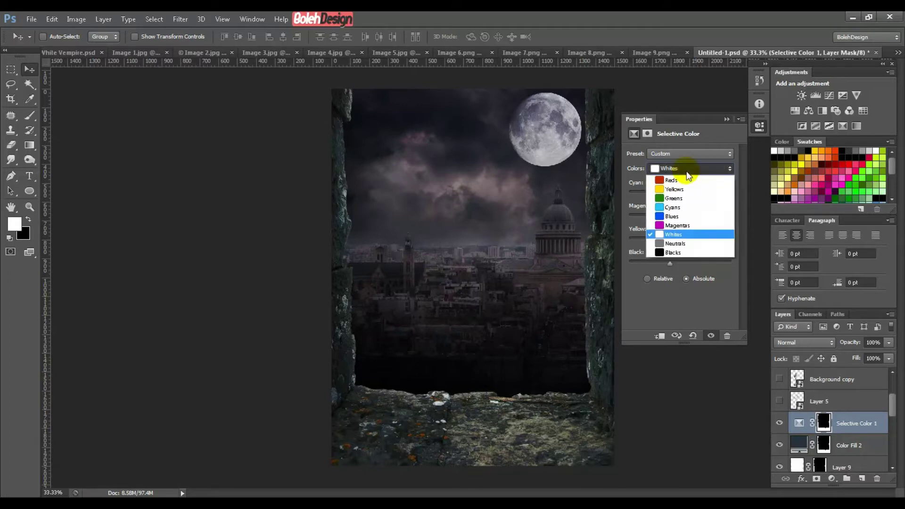
click(675, 252)
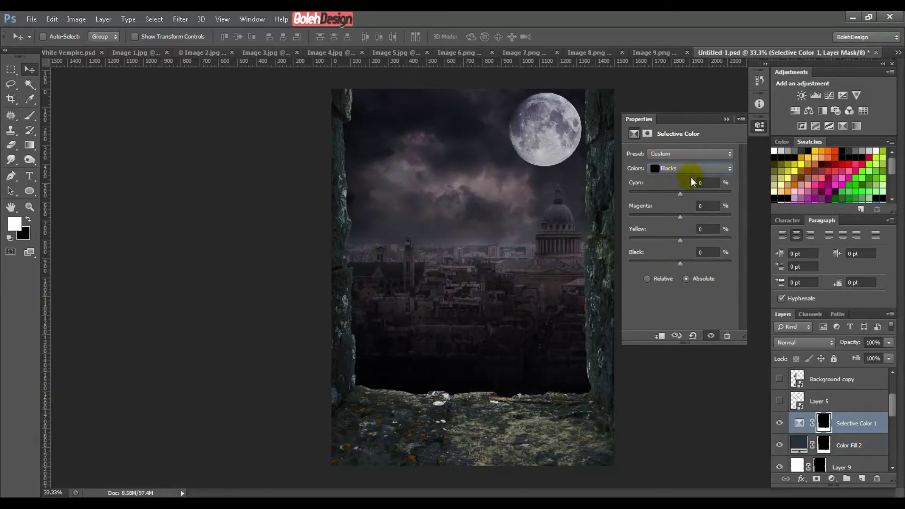
click(712, 183)
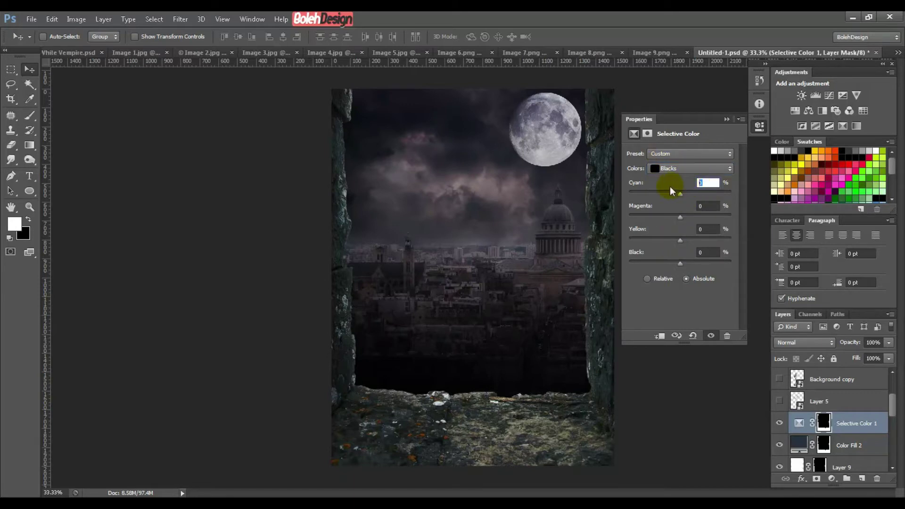
text(5)
key(Tab)
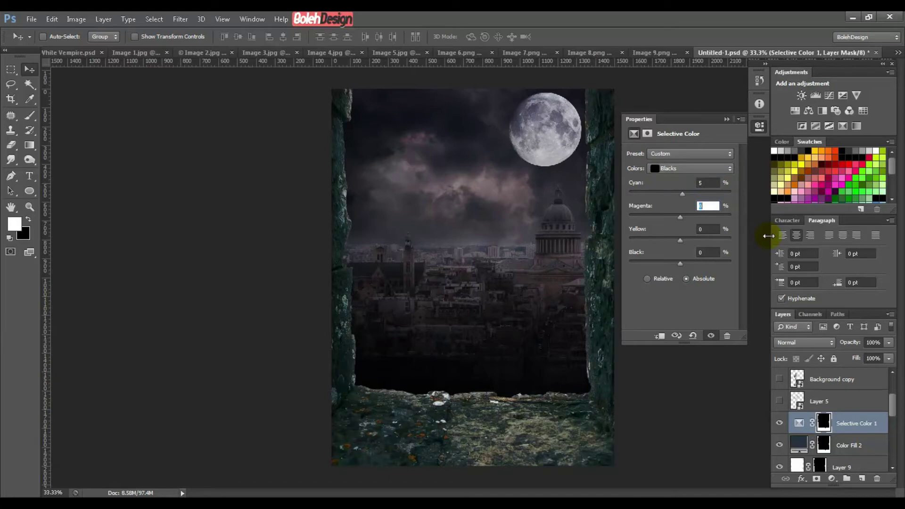
text(8)
key(Tab)
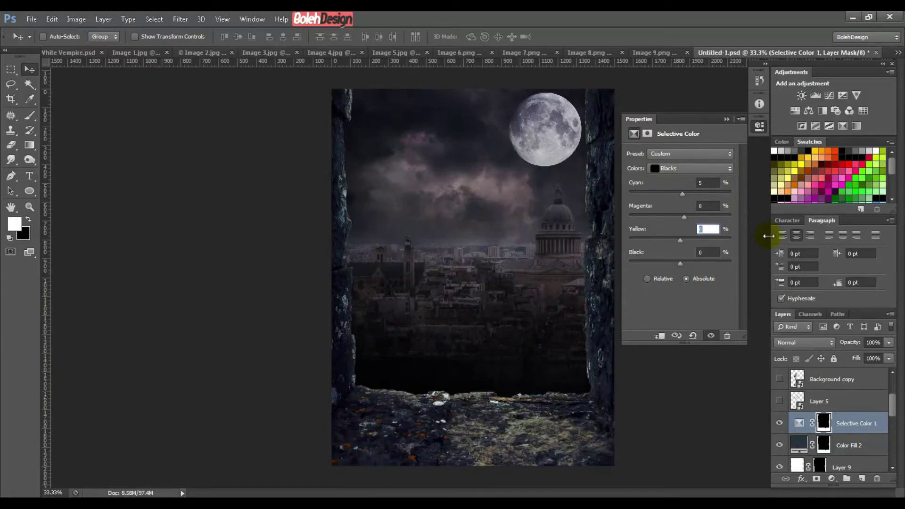
text(10)
key(Tab)
text(-)
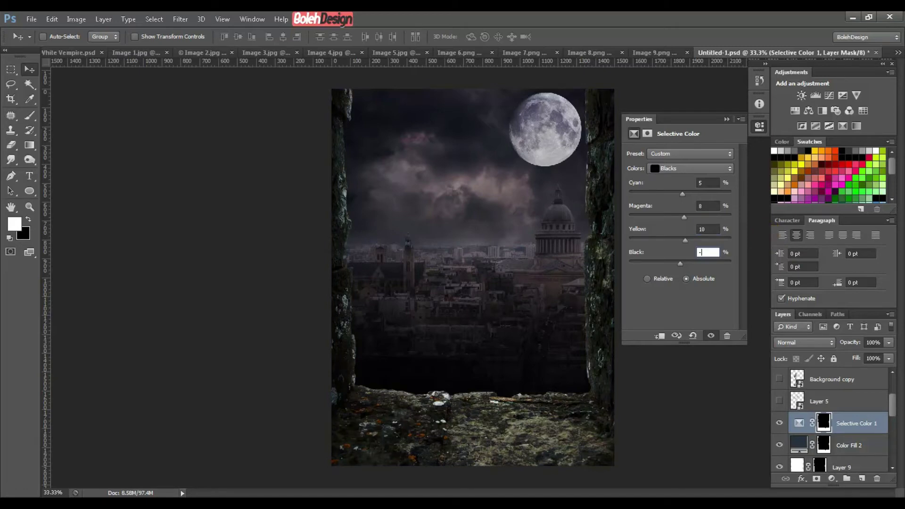
text(5)
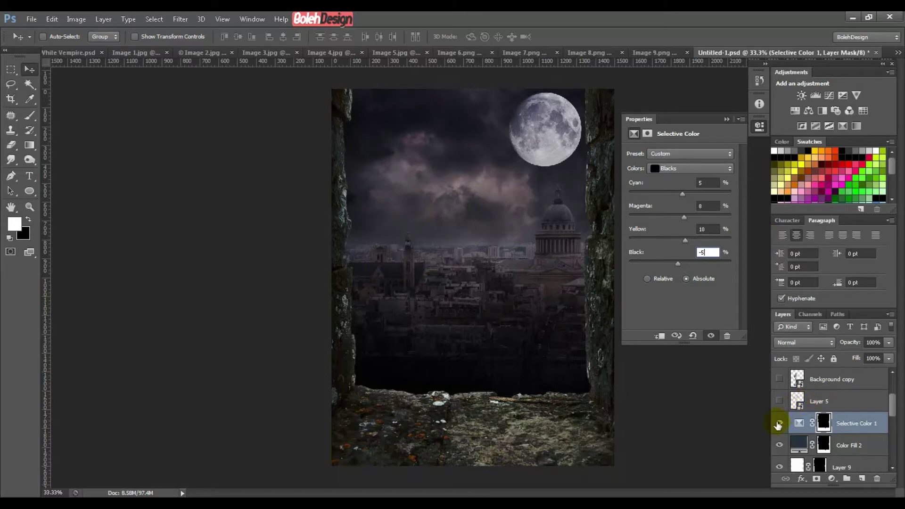
- Compare the stone frame with the Selective Color layer hidden and shown, and close the adjustment's settings
click(779, 424)
click(779, 423)
click(779, 423)
click(779, 423)
click(778, 423)
click(778, 423)
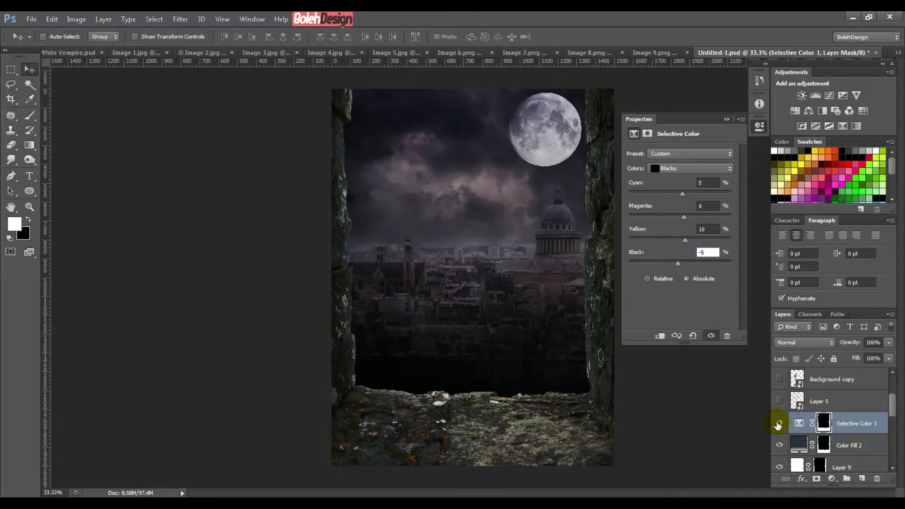
click(726, 119)
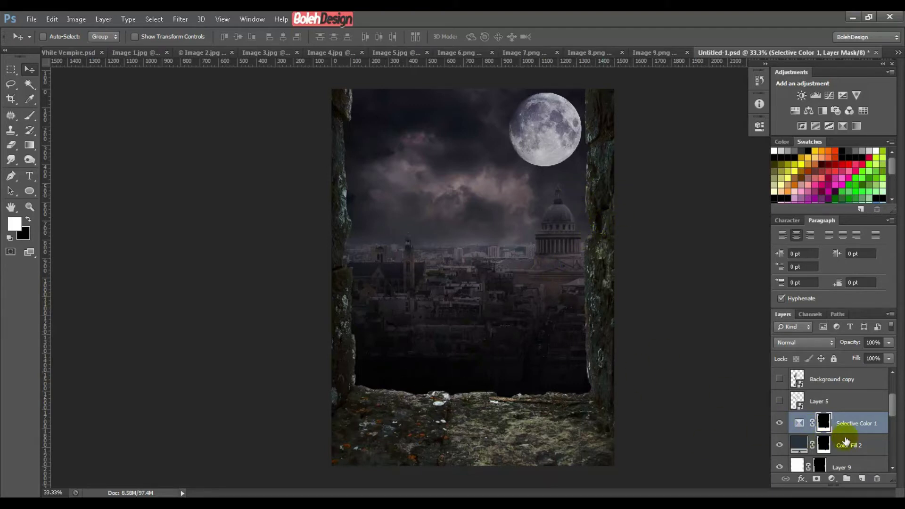
- Add a Color Balance adjustment layer above the Selective Color layer, masked to the Batu stone frame's outline
scroll(855, 439, down, 2)
scroll(862, 442, down, 1)
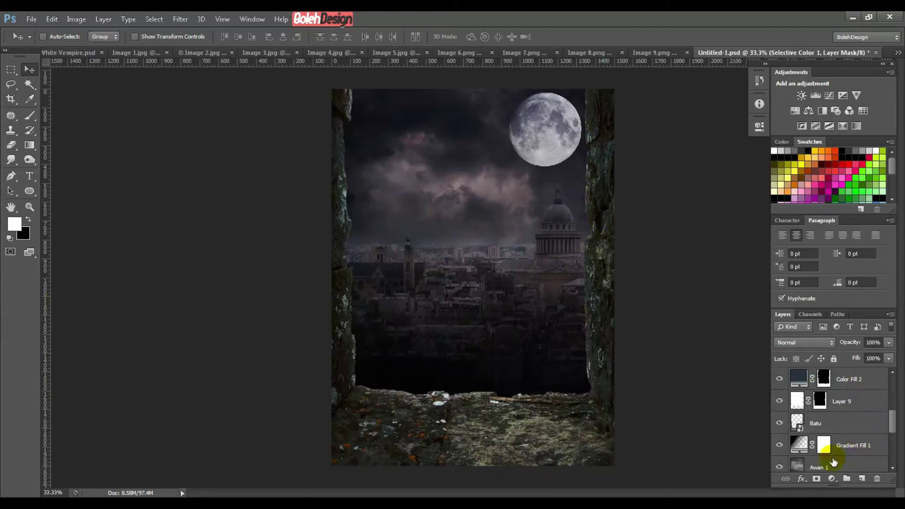
ctrl+click(796, 423)
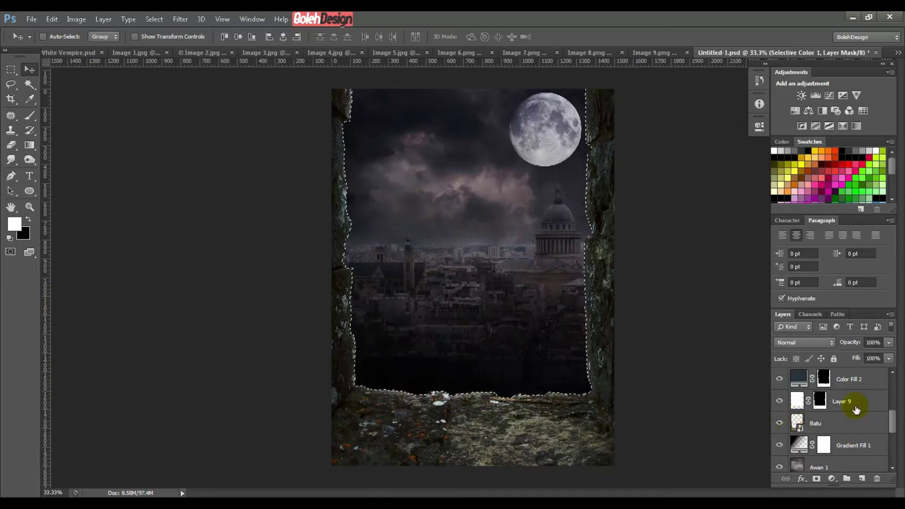
scroll(855, 434, up, 1)
scroll(853, 442, up, 2)
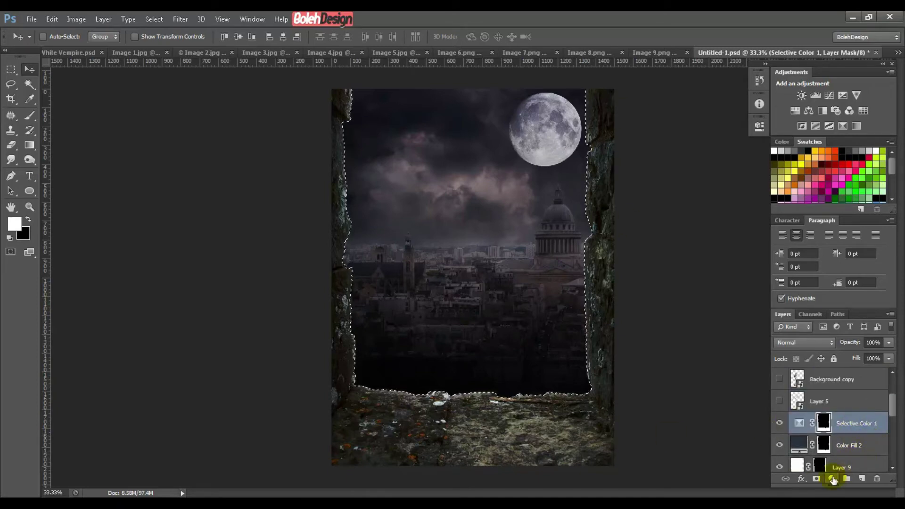
click(832, 479)
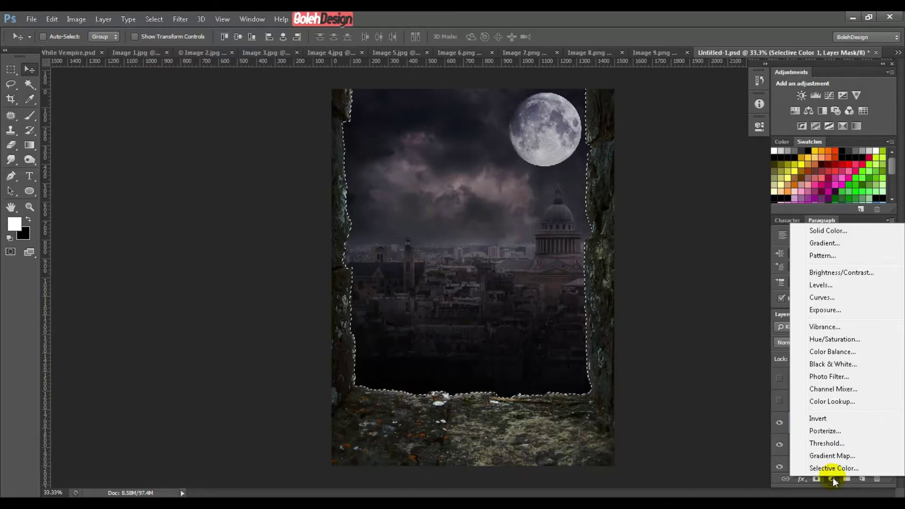
click(825, 352)
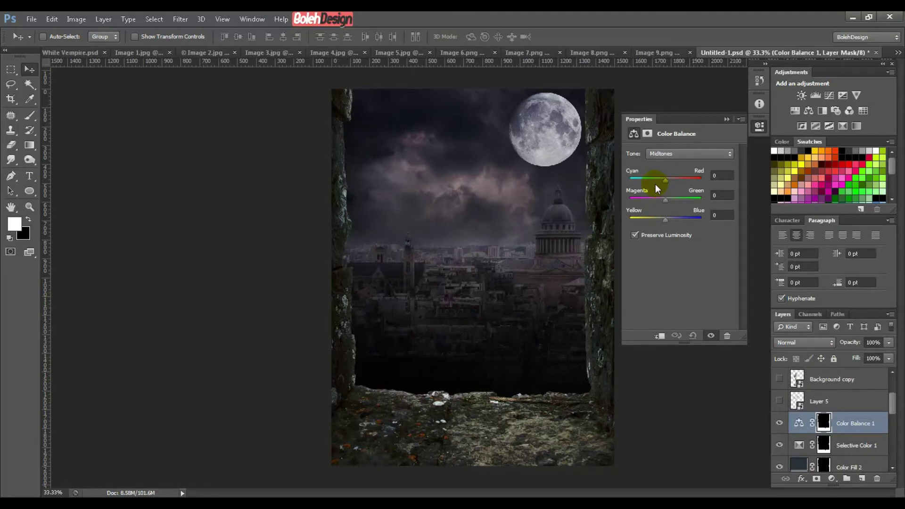
- Set the Color Balance Shadows to Cyan-Red 17, Magenta-Green 23 and Yellow-Blue 17
click(660, 154)
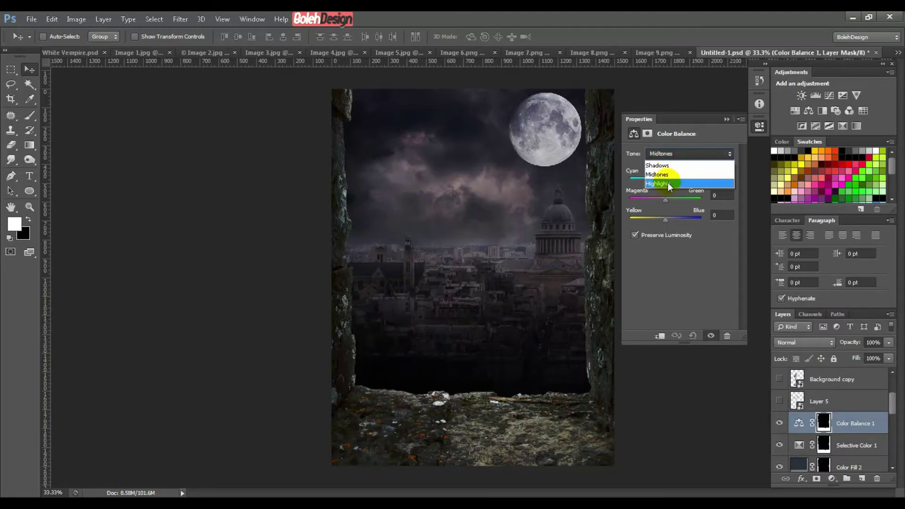
click(660, 165)
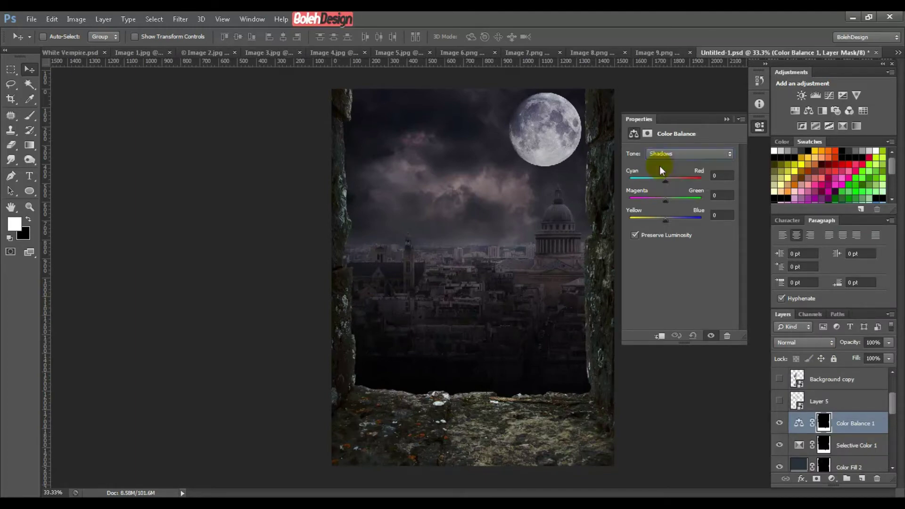
click(726, 177)
text(17)
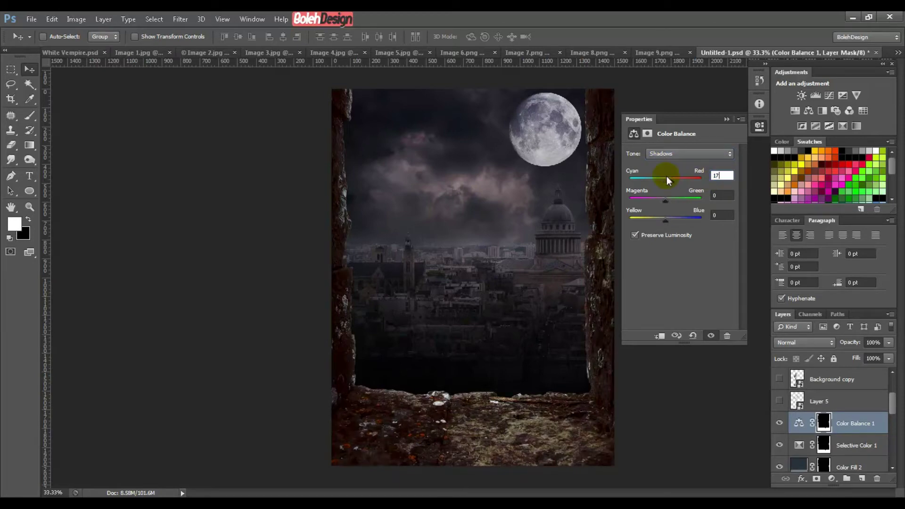
key(Tab)
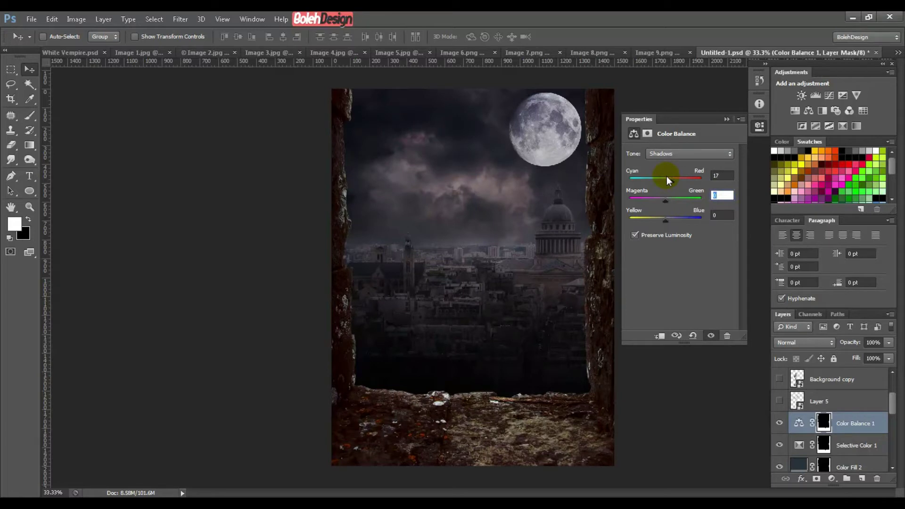
text(23)
key(Tab)
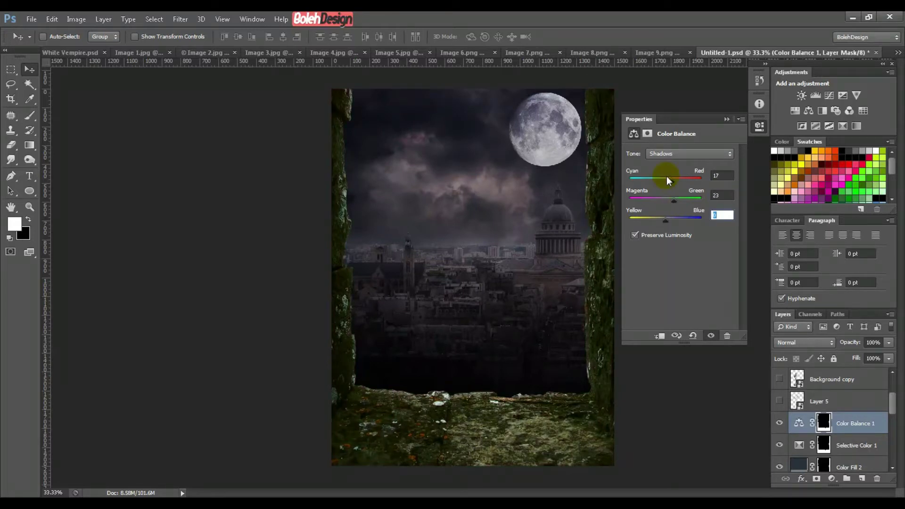
text(17)
- Set the Color Balance Midtones to Cyan-Red 78, Magenta-Green 67 and Yellow-Blue 100
click(672, 153)
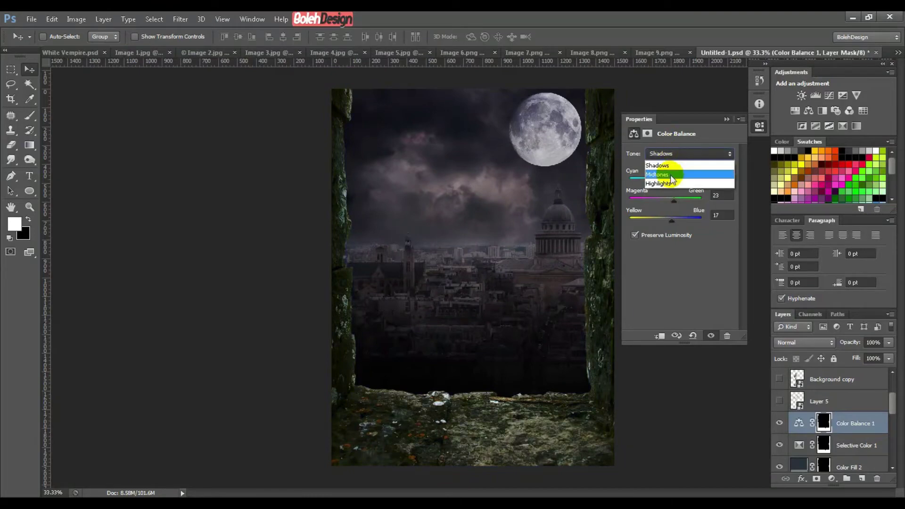
click(670, 174)
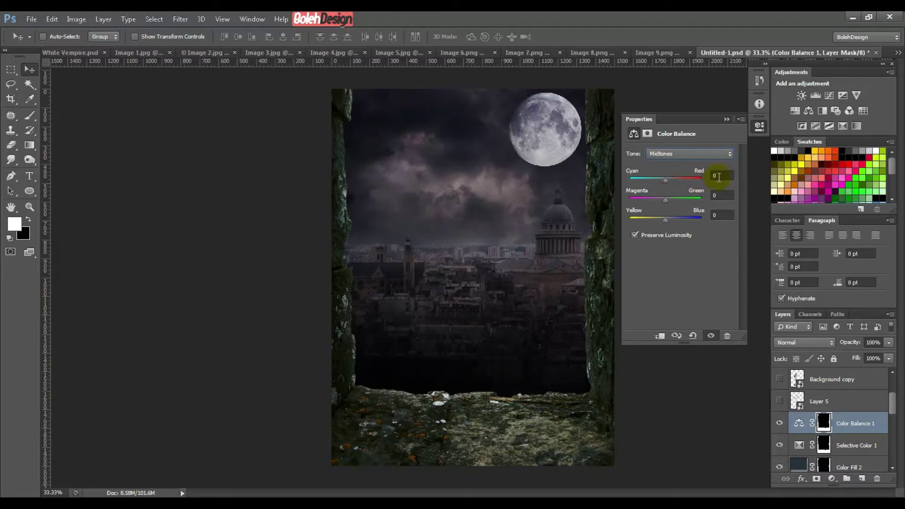
key(Tab)
text(78)
key(Tab)
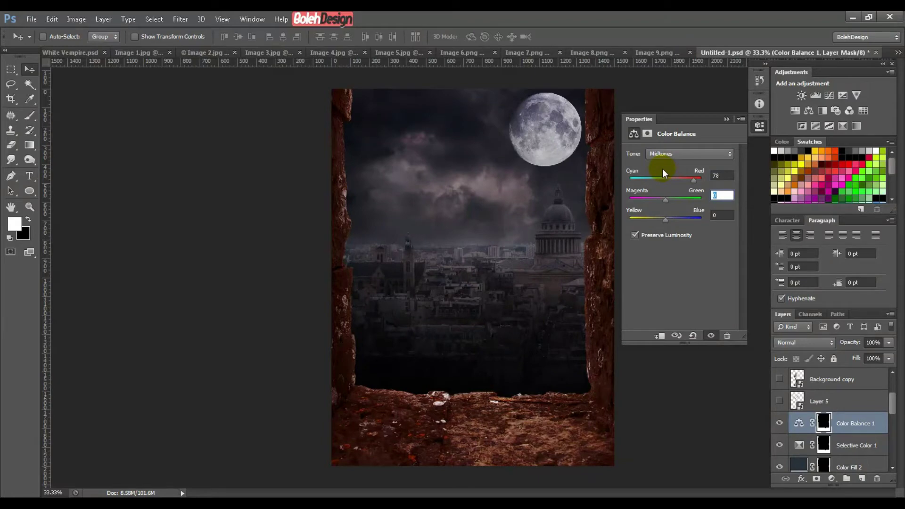
text(67)
key(Tab)
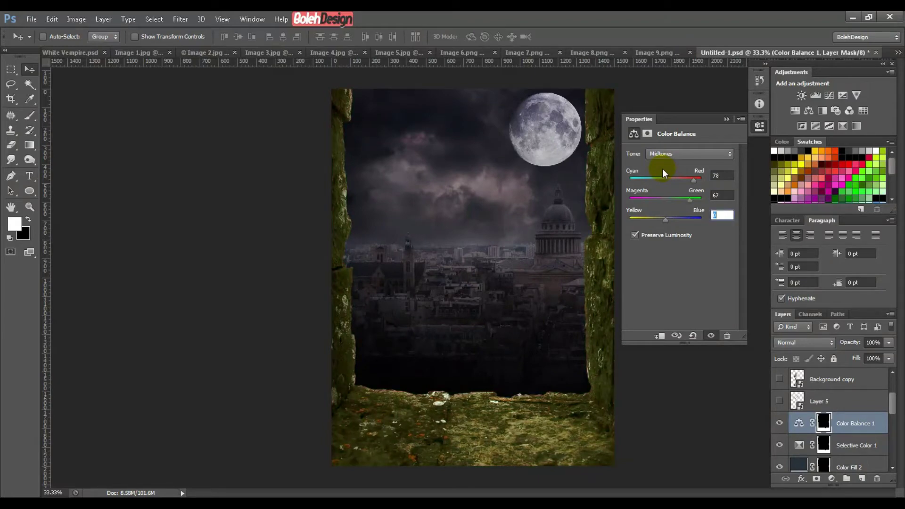
text(100)
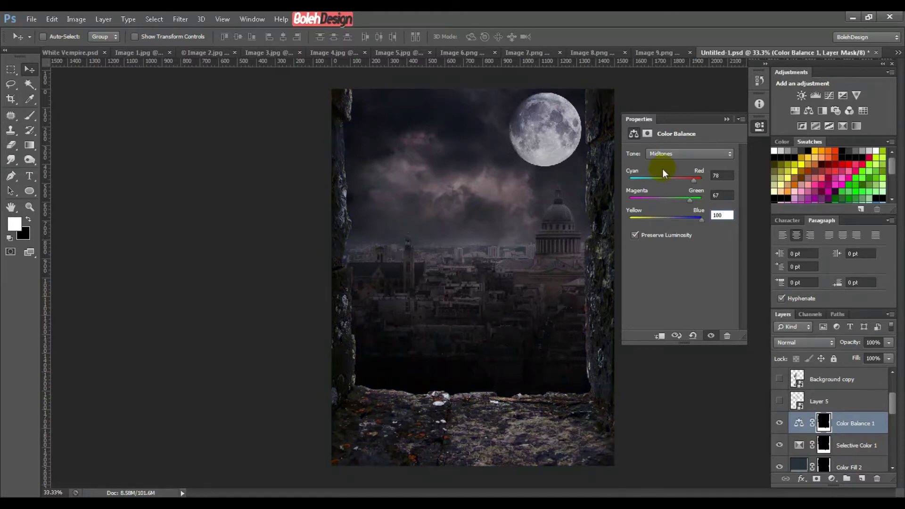
- Set the Color Balance Highlights to Cyan-Red 17, Magenta-Green 33 and Yellow-Blue 28
click(680, 154)
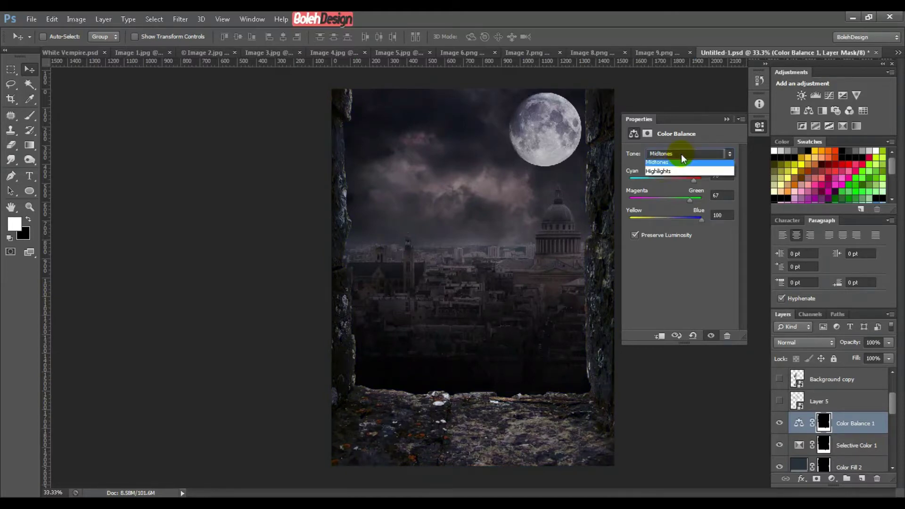
click(673, 178)
click(714, 175)
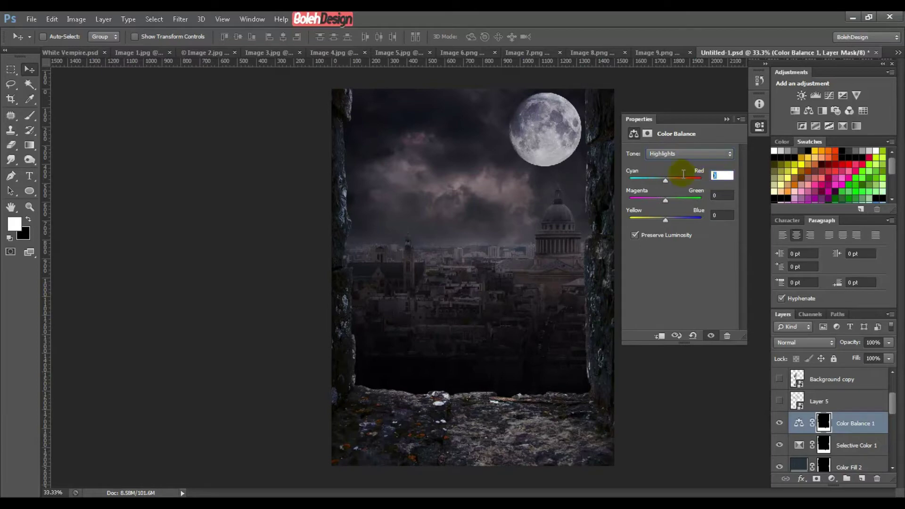
text(17)
key(Tab)
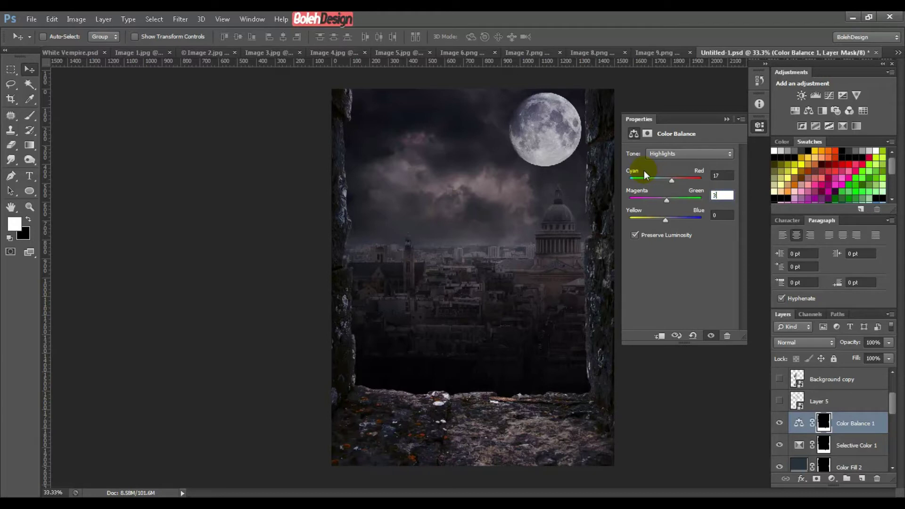
text(33)
key(Tab)
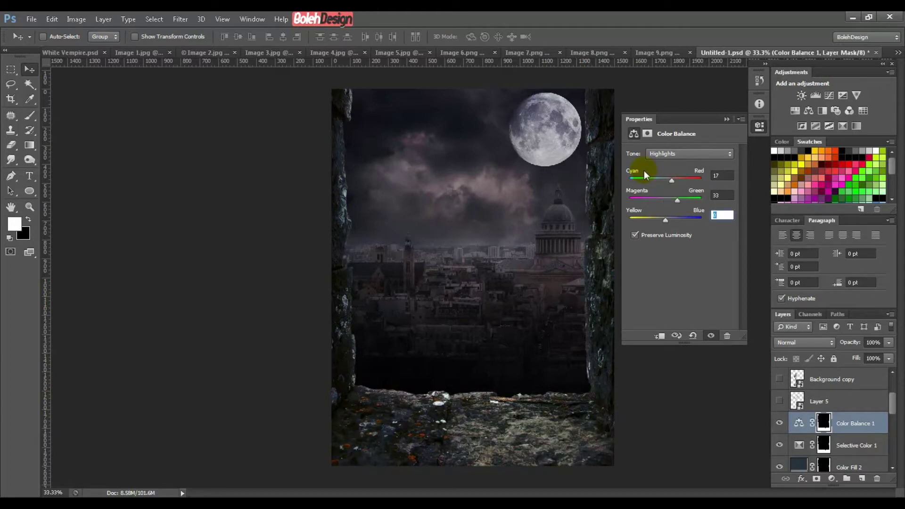
text(28)
- Compare the stone frame with the Color Balance 1 layer hidden and shown, and close the adjustment's settings
click(779, 423)
click(779, 422)
click(780, 423)
click(780, 422)
click(780, 423)
click(779, 423)
click(780, 423)
click(780, 422)
click(726, 118)
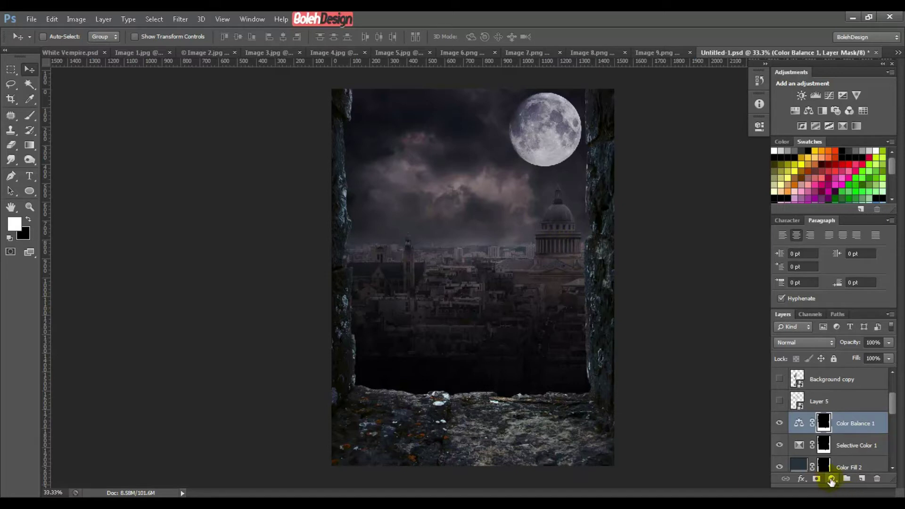
- Add a Photo Filter adjustment layer above Color Balance 1, using black (000000) as its custom filter color
click(831, 479)
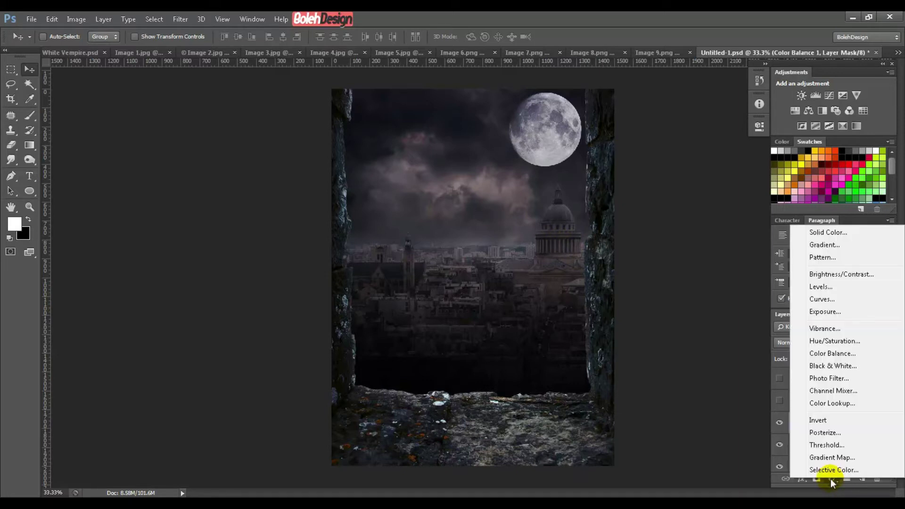
click(827, 378)
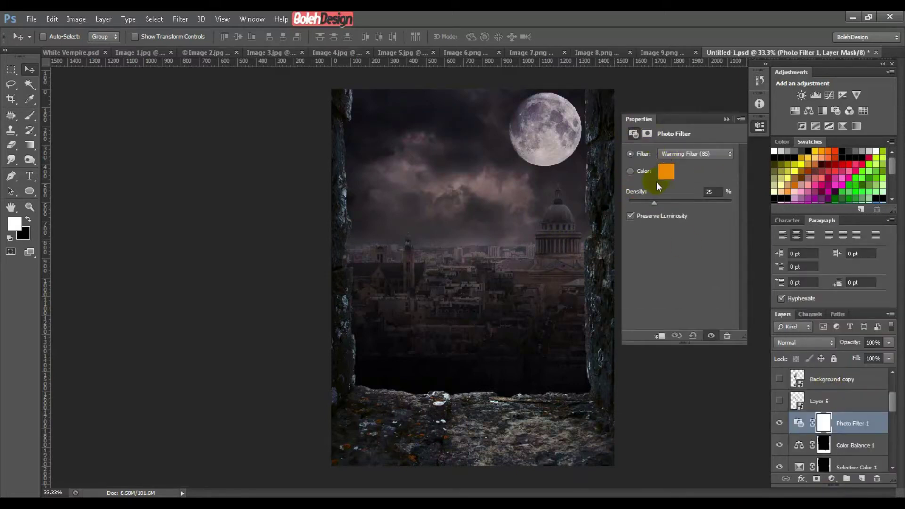
click(631, 173)
click(665, 172)
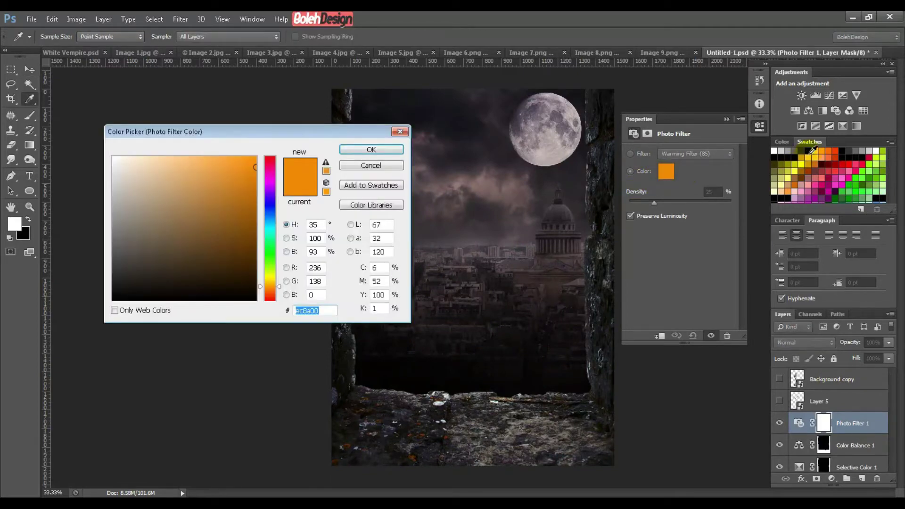
click(810, 150)
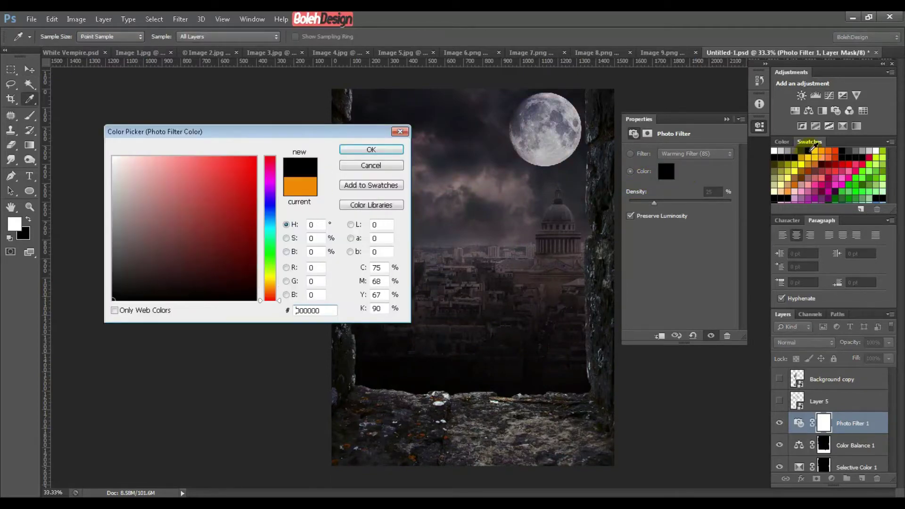
click(371, 149)
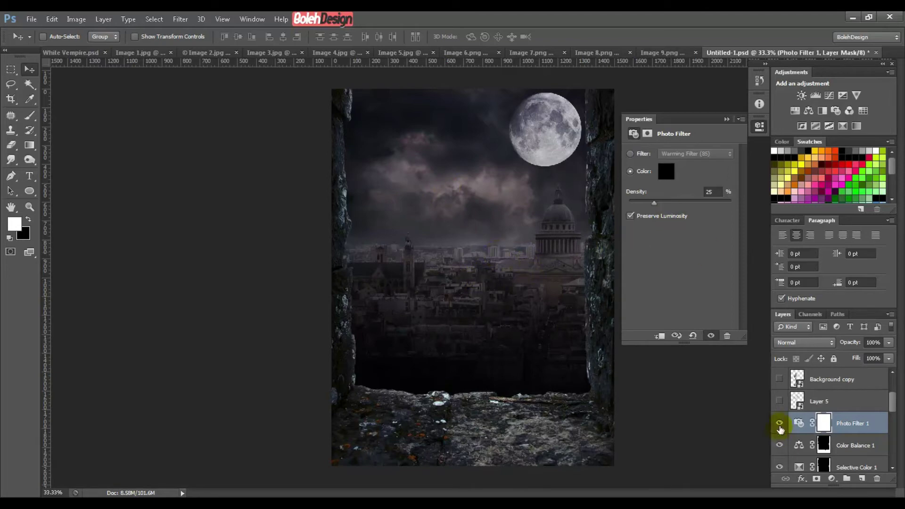
- Check the image with the Photo Filter layer hidden and shown, and set the filter's density to 90%
click(779, 424)
click(779, 423)
click(779, 423)
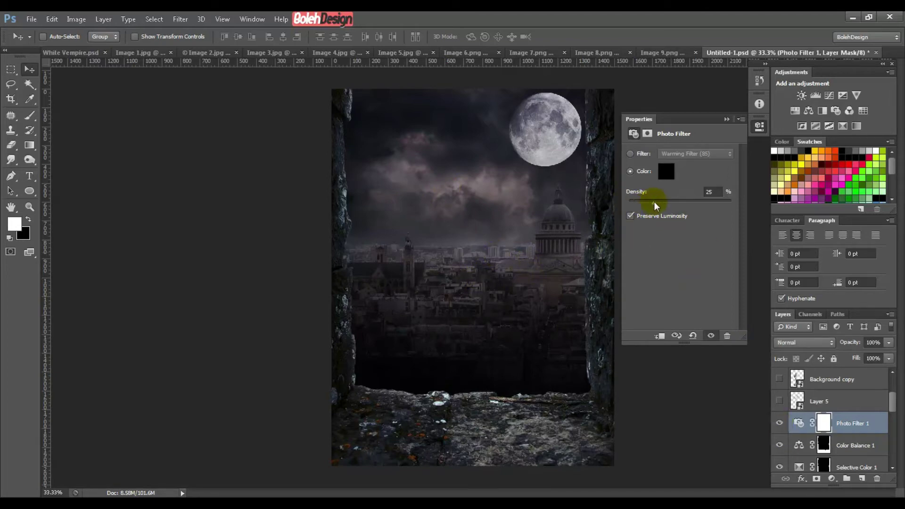
drag(654, 204, 674, 205)
click(712, 192)
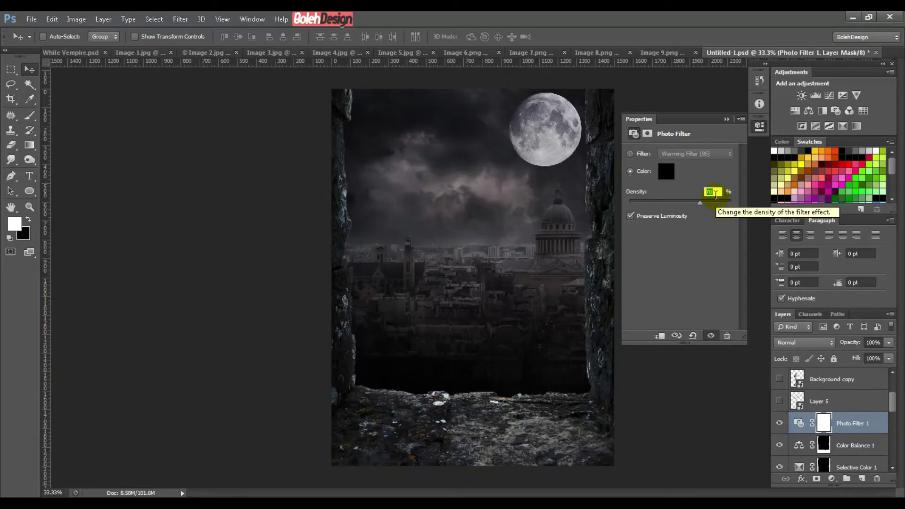
text(90)
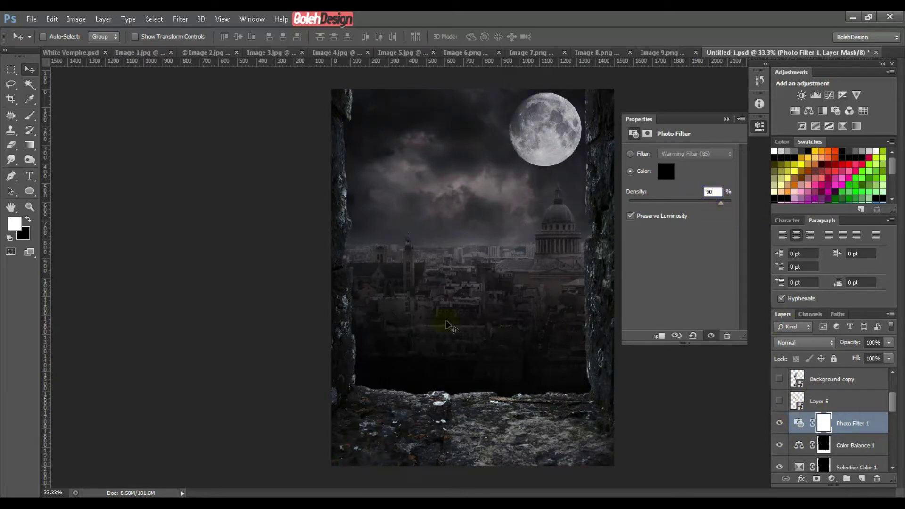
- Compare the scene with and without the denser Photo Filter, and close the adjustment's settings
click(779, 423)
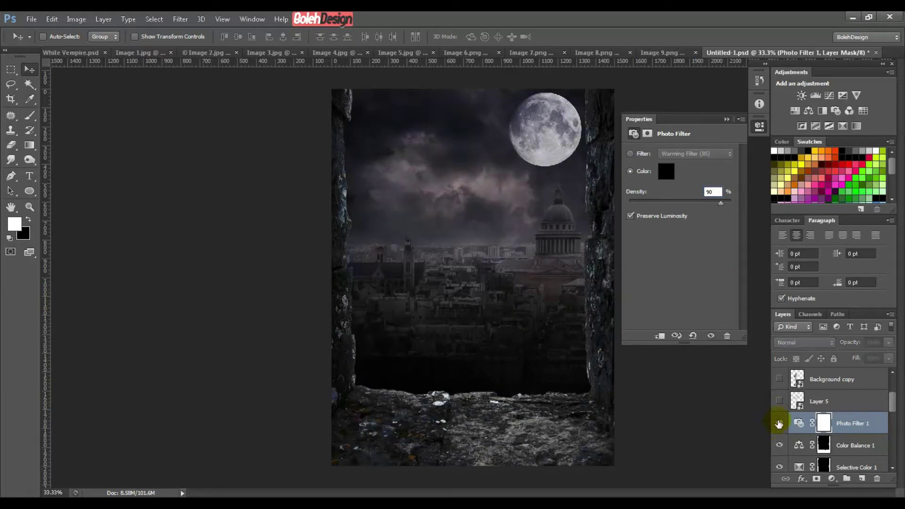
click(779, 424)
click(714, 206)
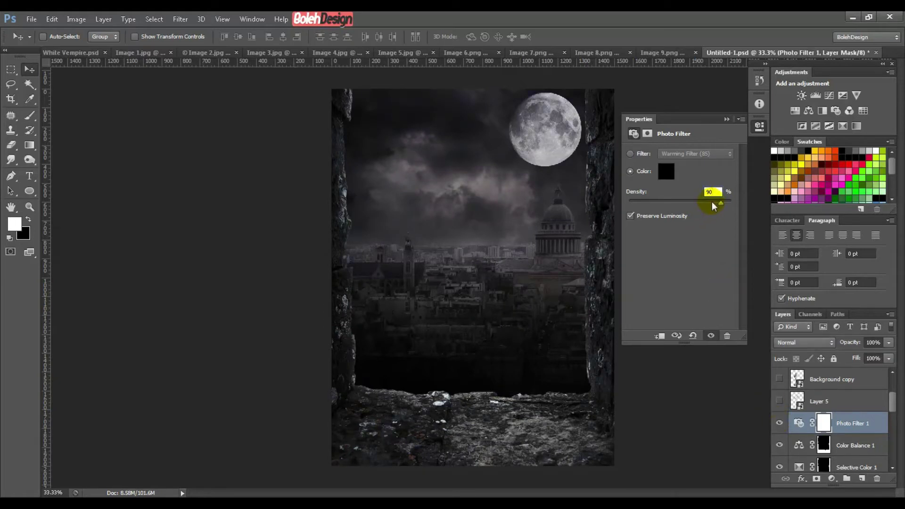
click(728, 119)
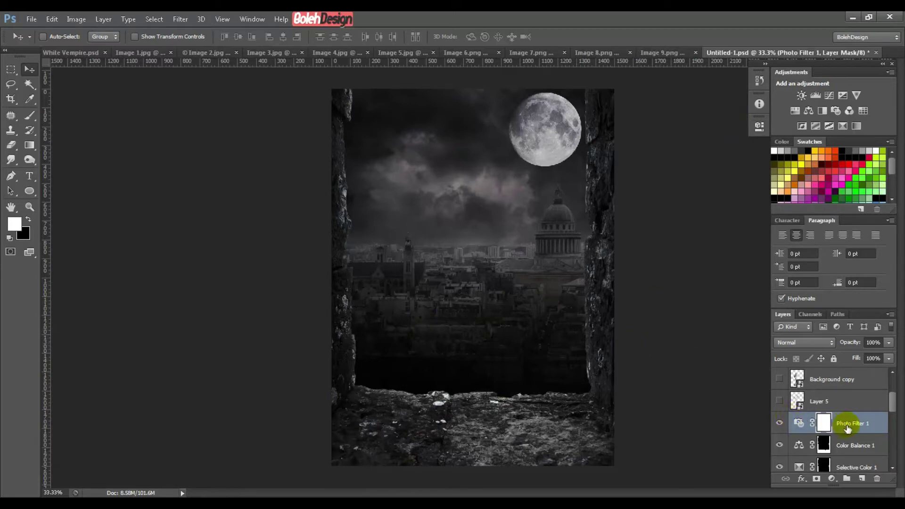
- Add a Color Balance layer above Photo Filter 1 with Shadows at Cyan-Red -3, Magenta-Green 4 and Yellow-Blue -3
click(832, 479)
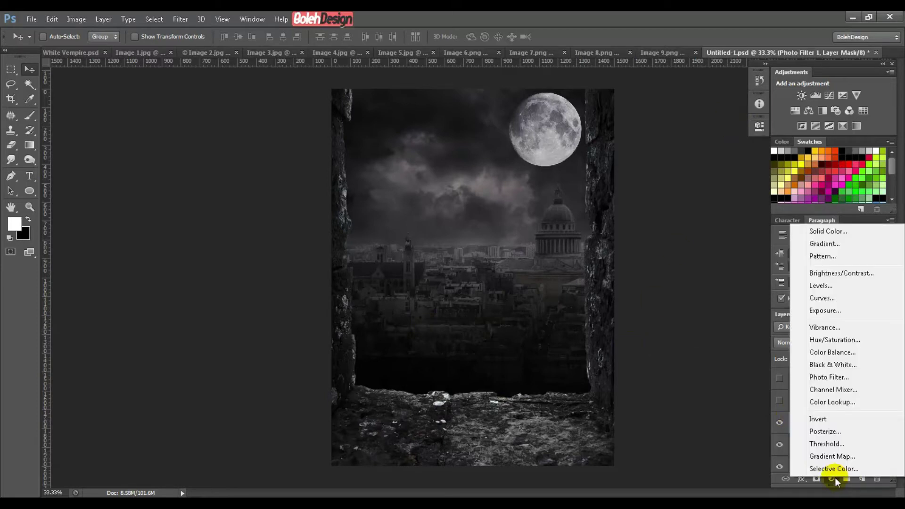
click(829, 352)
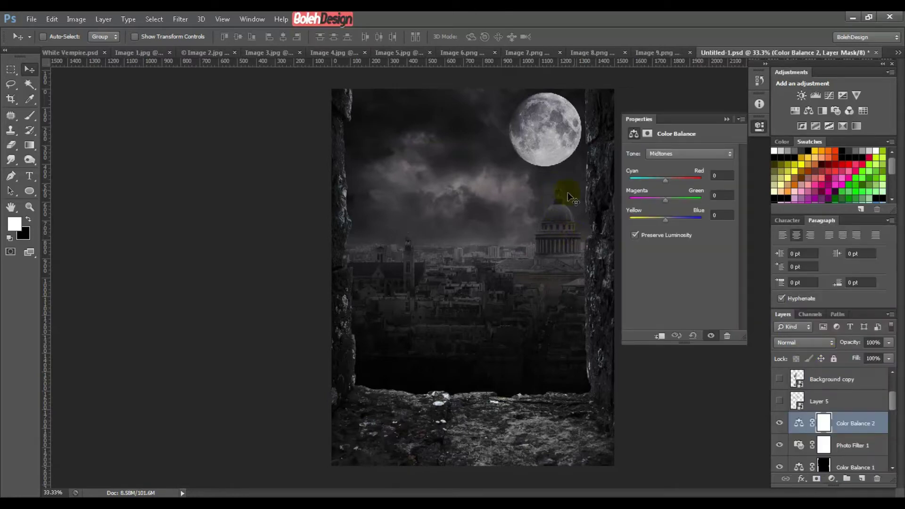
click(655, 160)
click(658, 166)
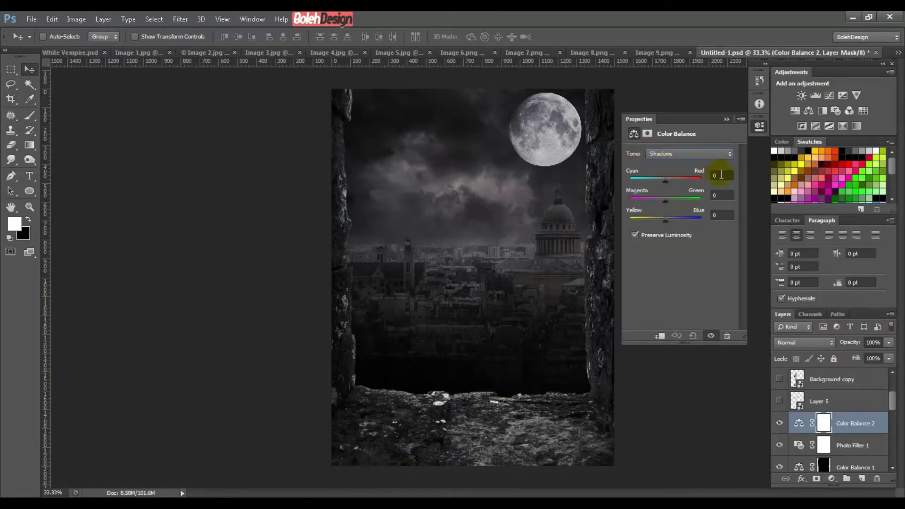
click(721, 174)
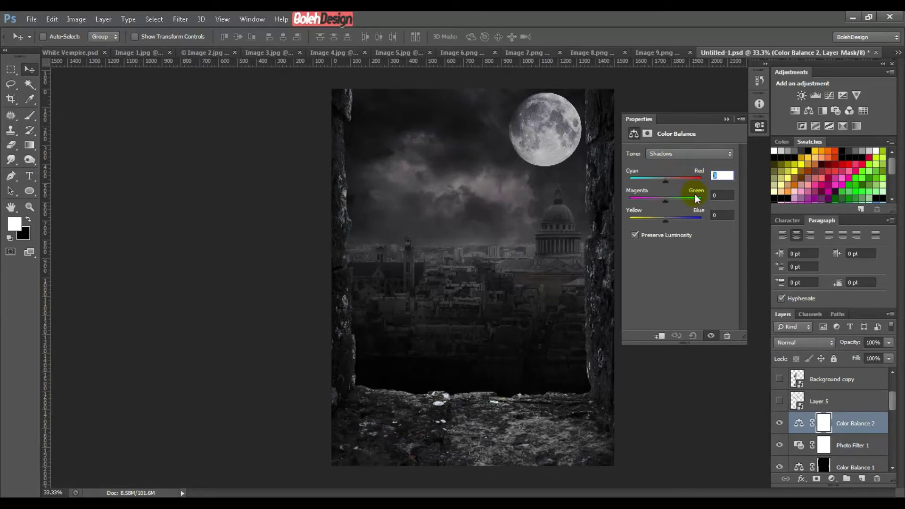
text(-3)
click(718, 196)
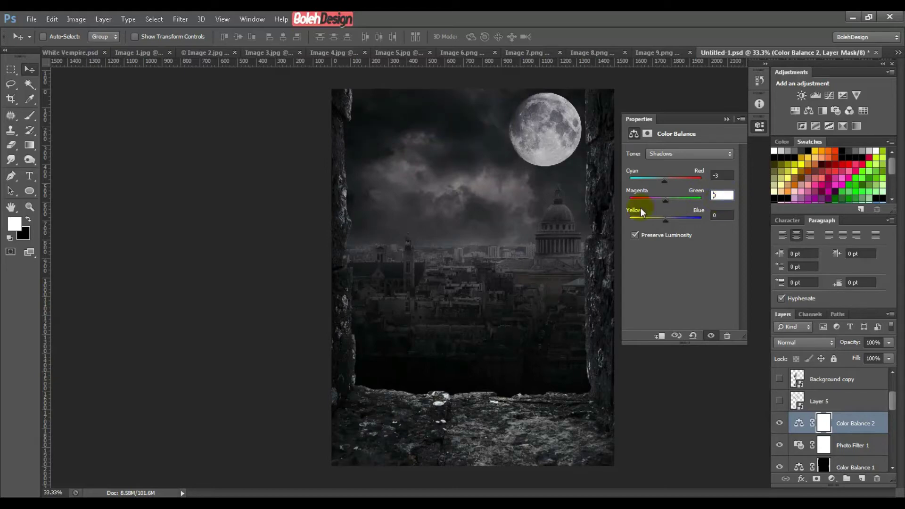
text(40)
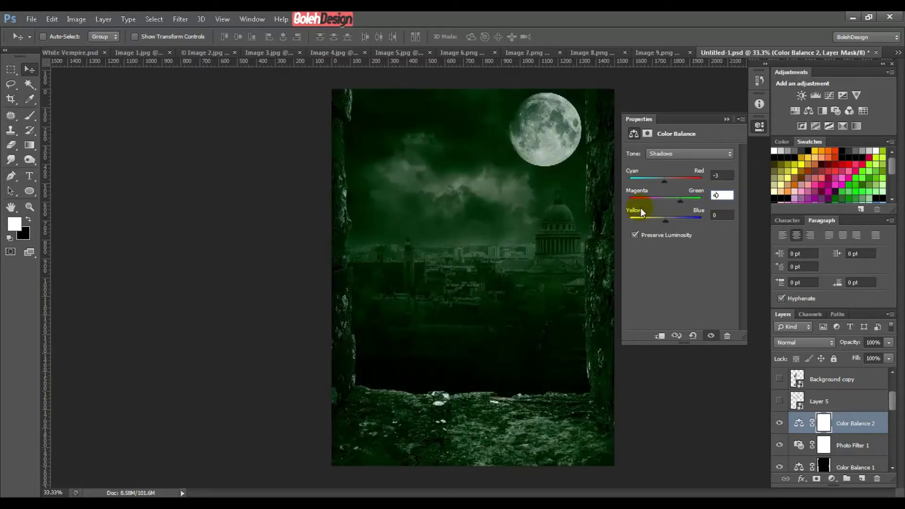
key(Tab)
text(-3)
text(4)
- Set the Color Balance 2 Midtones to Cyan-Red -5, Magenta-Green 3 and Yellow-Blue -12
click(680, 153)
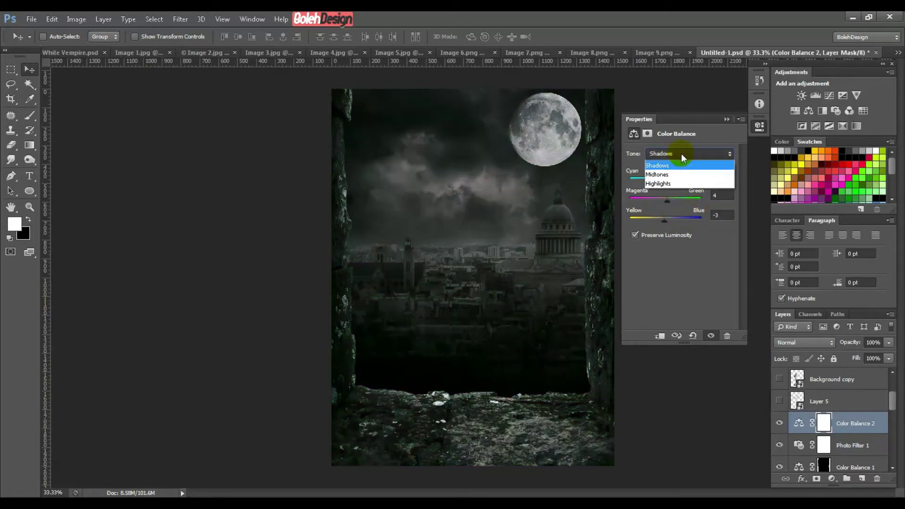
click(674, 172)
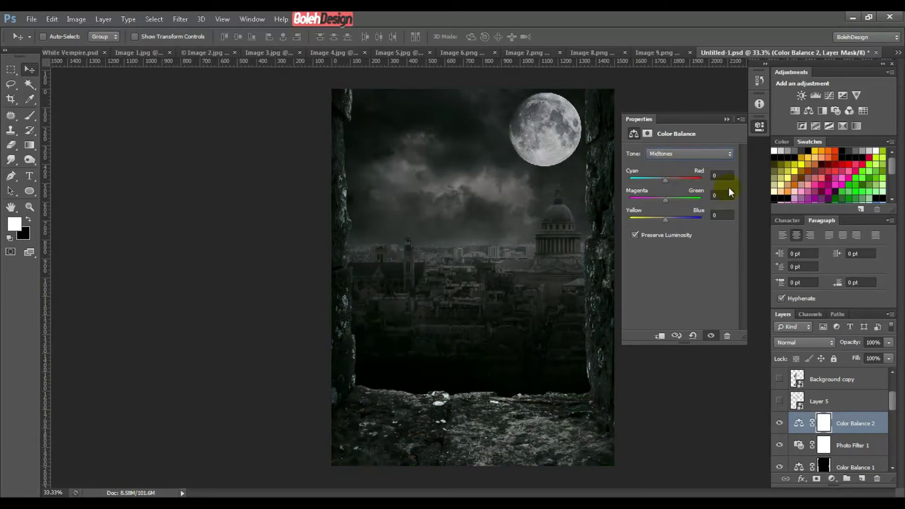
click(721, 176)
text(-5)
key(Tab)
text(3)
key(Tab)
text(-12)
- Set the Color Balance 2 Highlights to Cyan-Red 5, Magenta-Green 3 and Yellow-Blue 3, and close the adjustment's settings
click(679, 154)
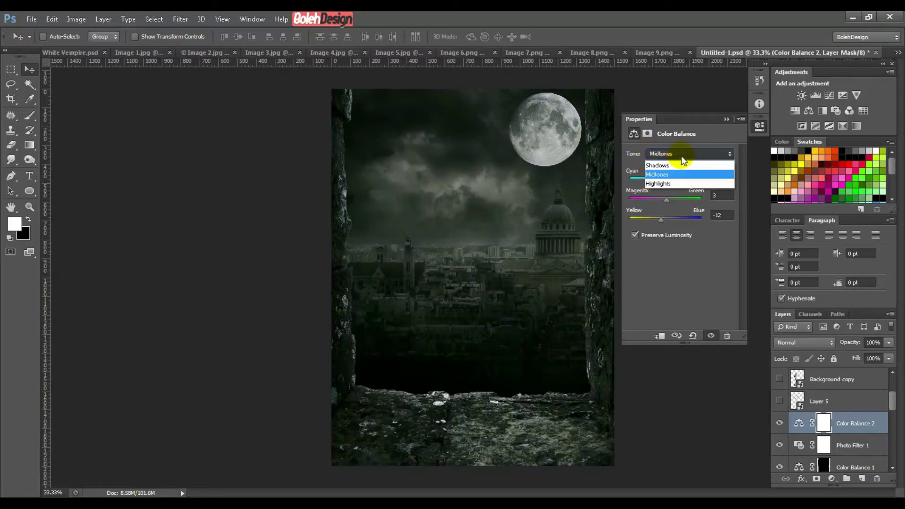
click(666, 185)
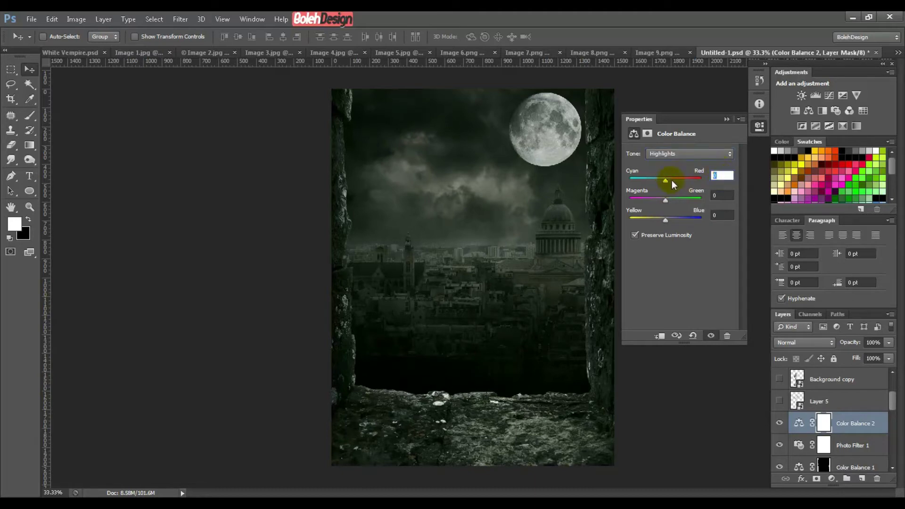
text(5)
key(Tab)
text(3)
key(Tab)
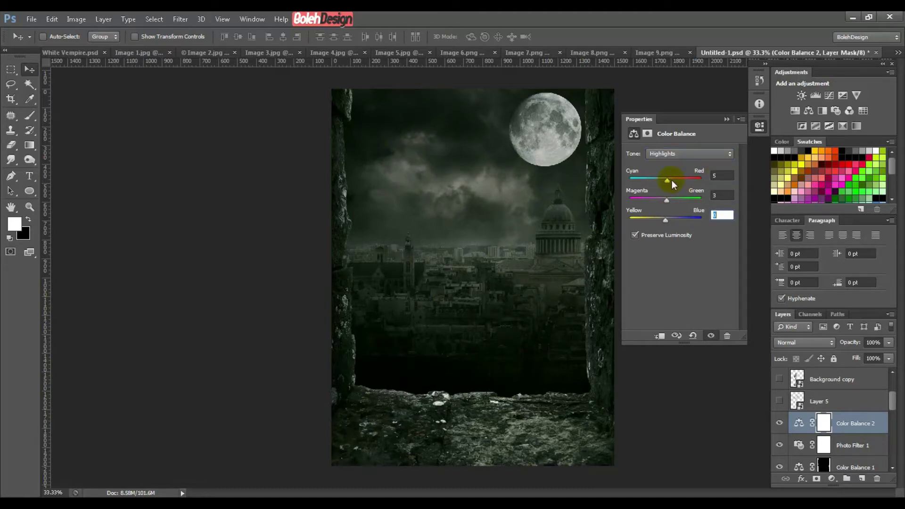
text(3)
click(725, 119)
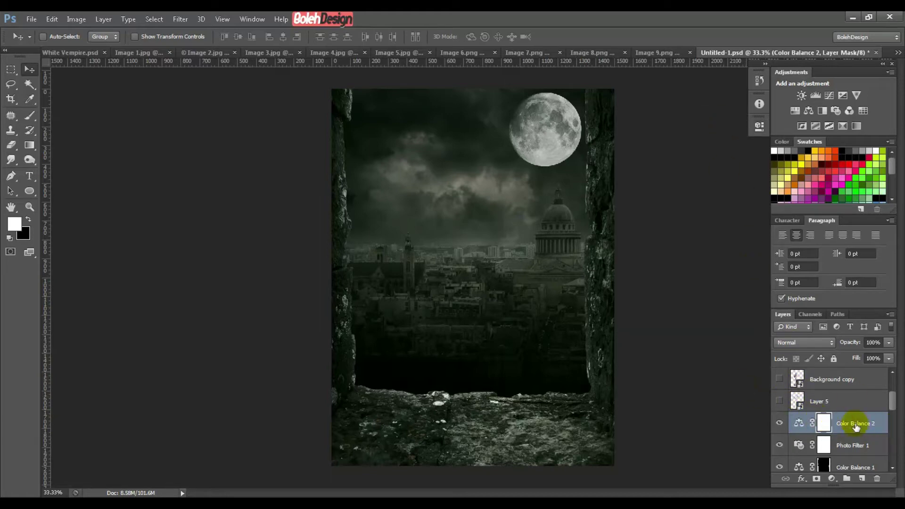
scroll(879, 429, down, 3)
scroll(875, 428, up, 8)
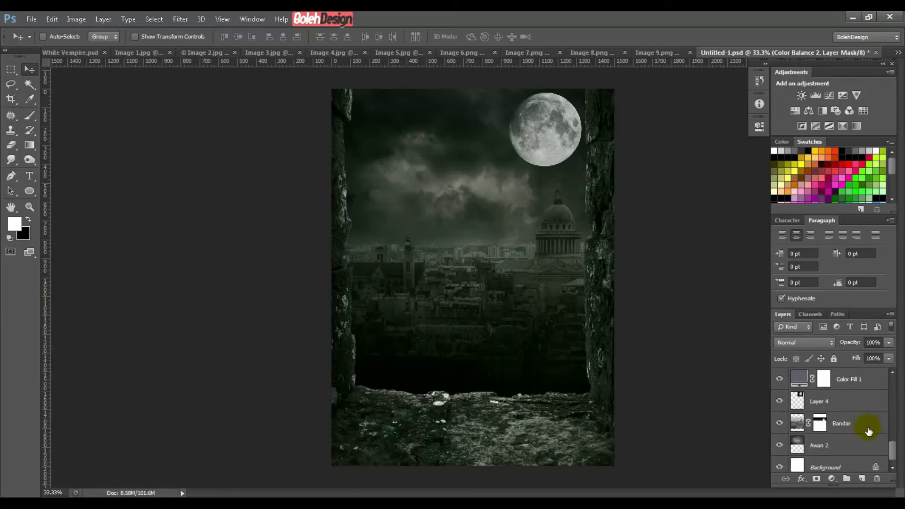
scroll(867, 431, down, 1)
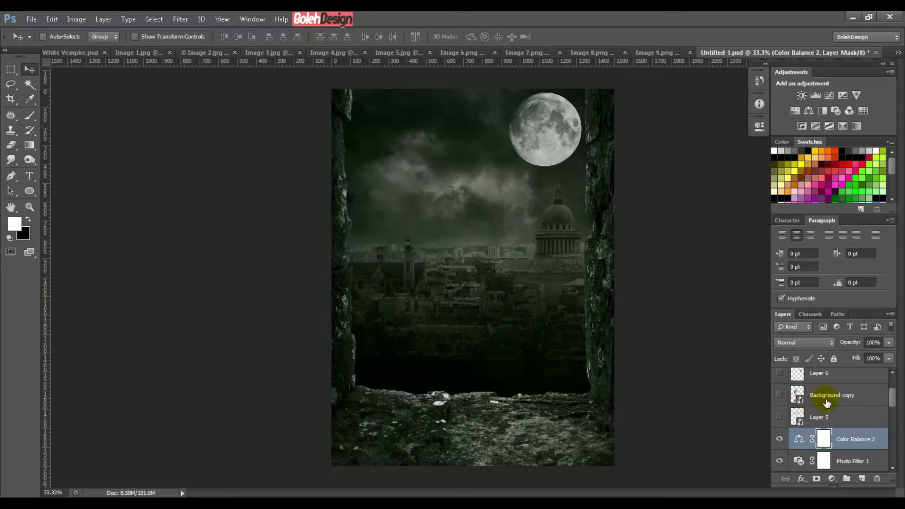
- Show the bat wings layer and preview it together with the woman's Background copy layer, leaving the woman hidden
click(779, 417)
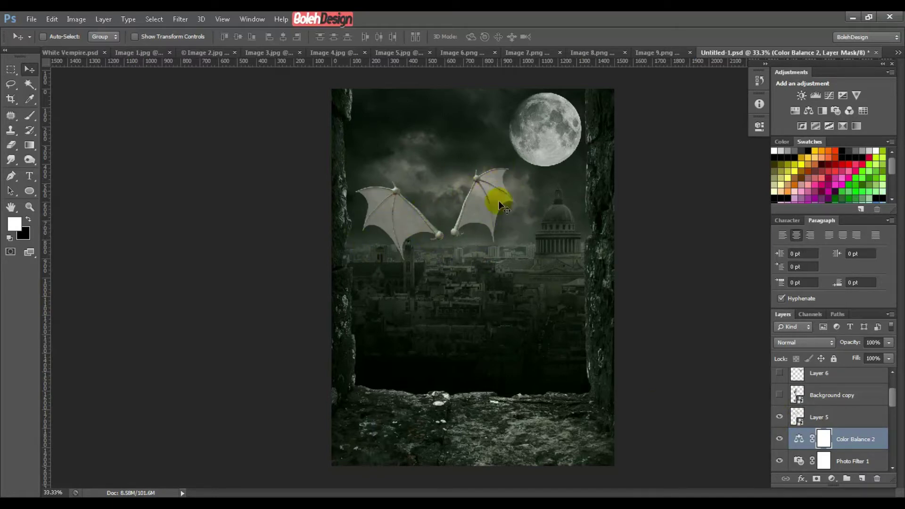
click(779, 395)
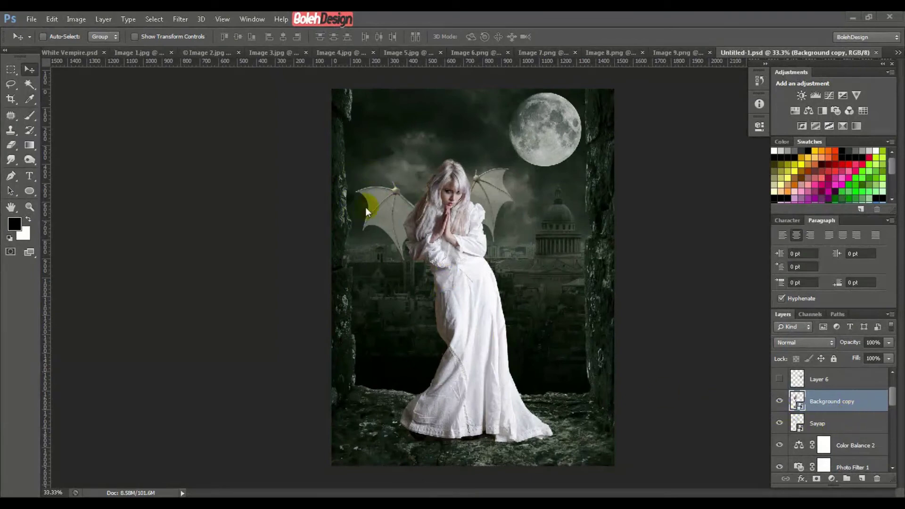
click(779, 401)
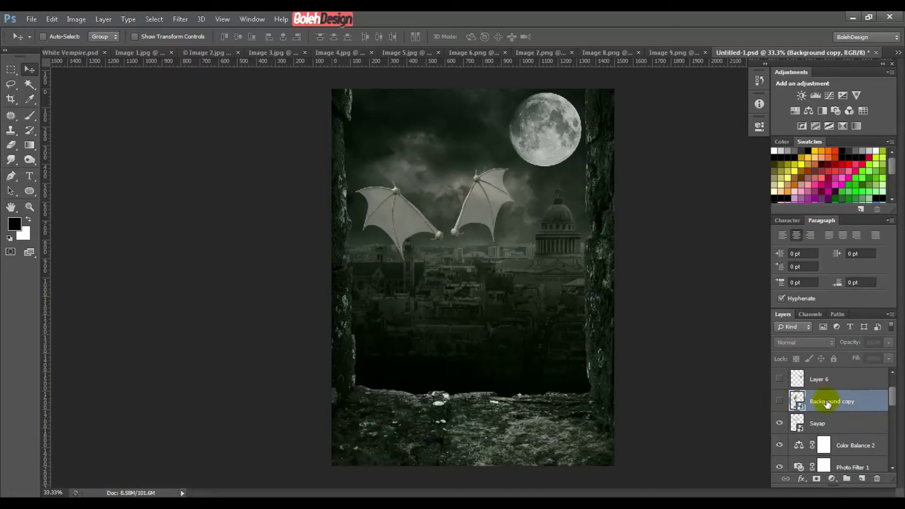
- Add an Inner Glow effect to the Sayap wings layer with its glow colour set to black (000000)
click(797, 424)
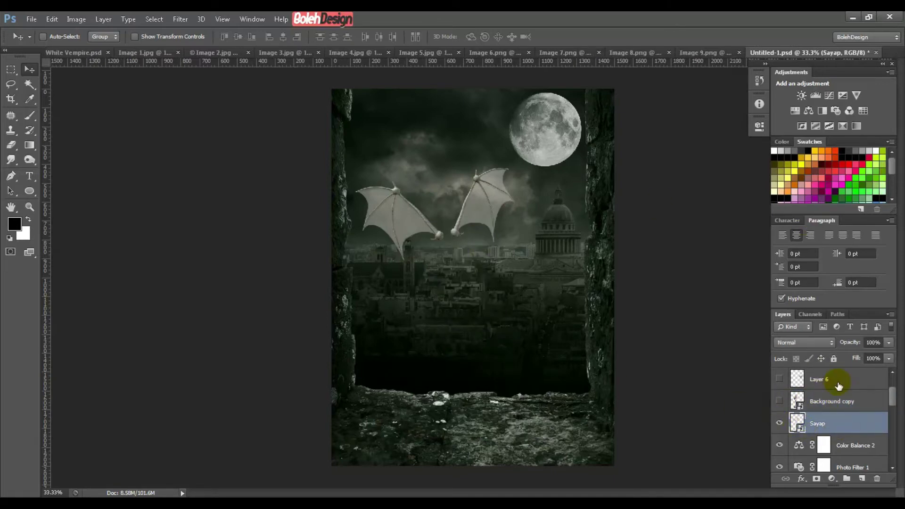
right_click(842, 423)
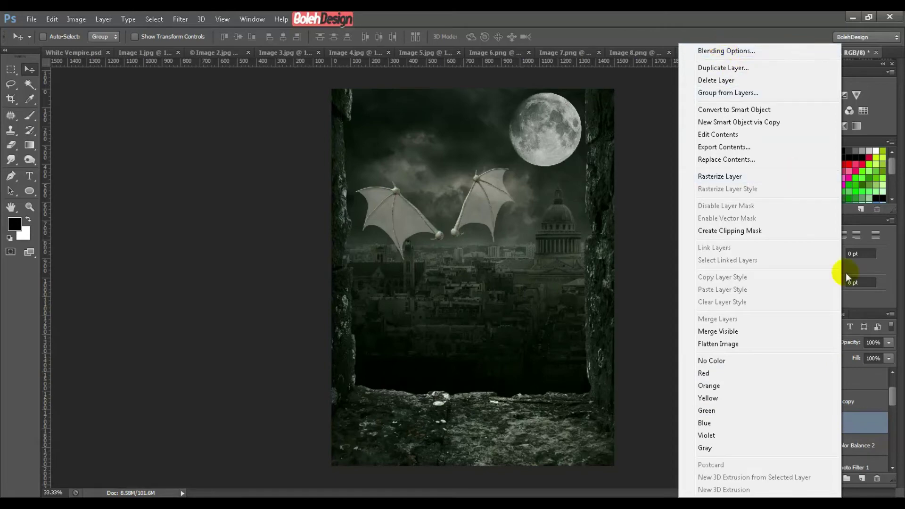
click(886, 434)
double_click(875, 426)
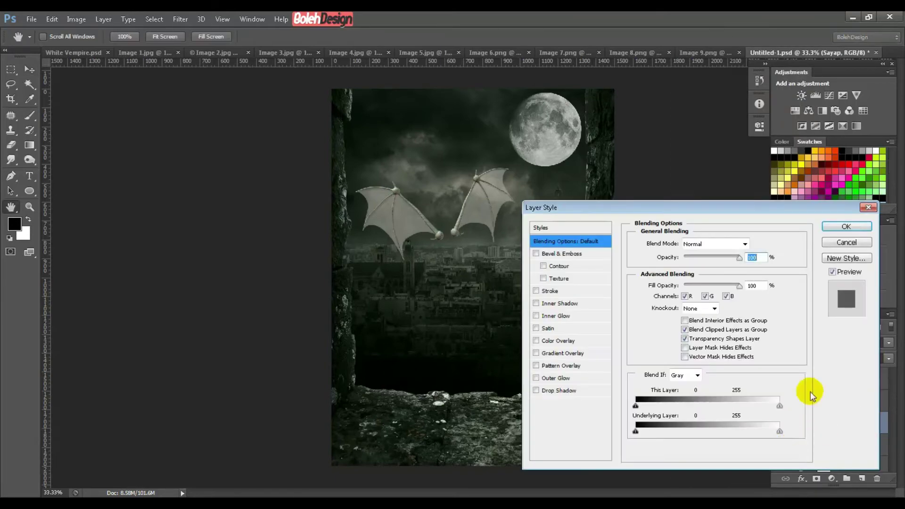
drag(785, 210, 784, 152)
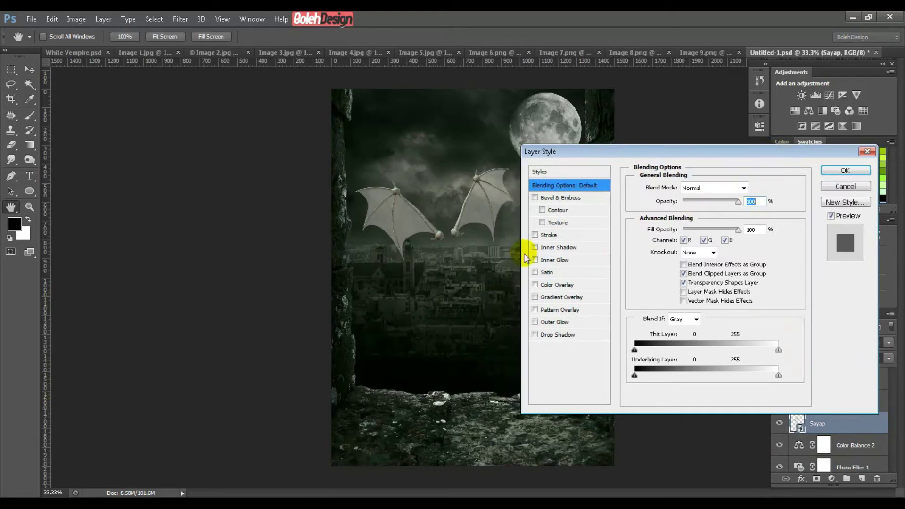
click(556, 260)
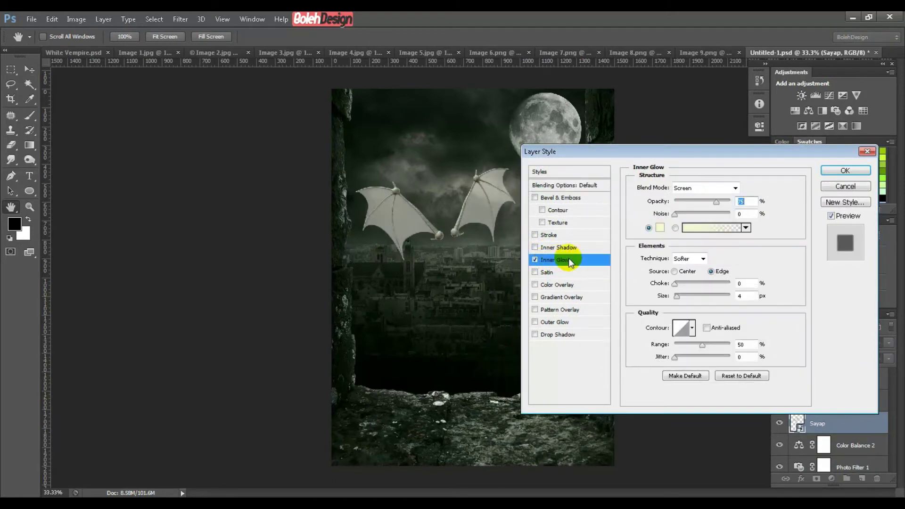
drag(705, 153, 699, 214)
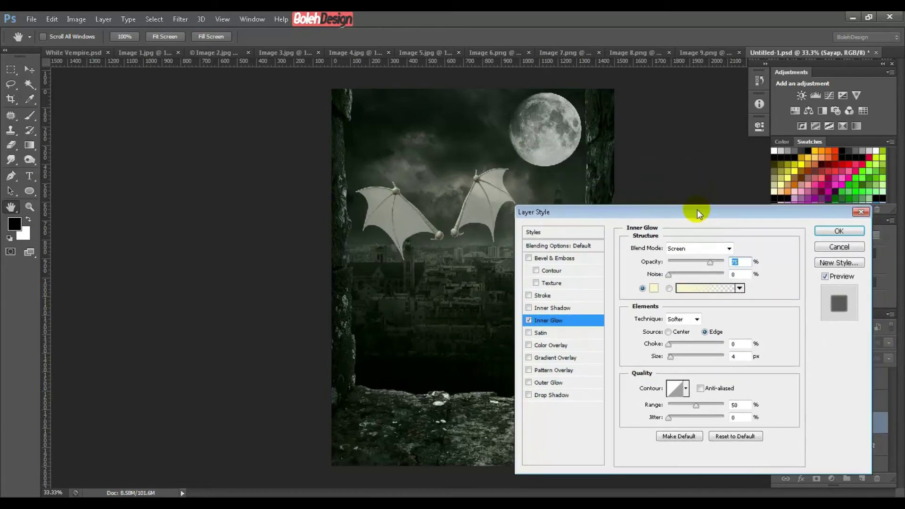
click(657, 287)
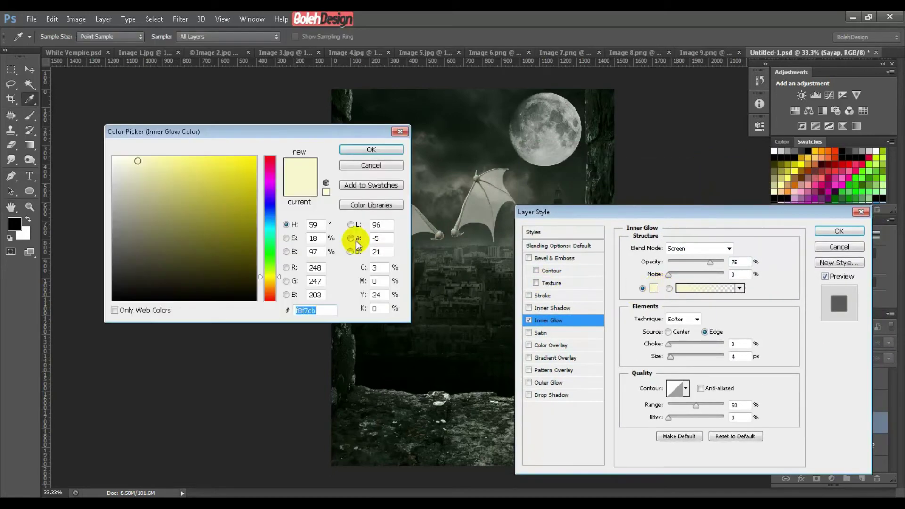
drag(242, 280, 263, 313)
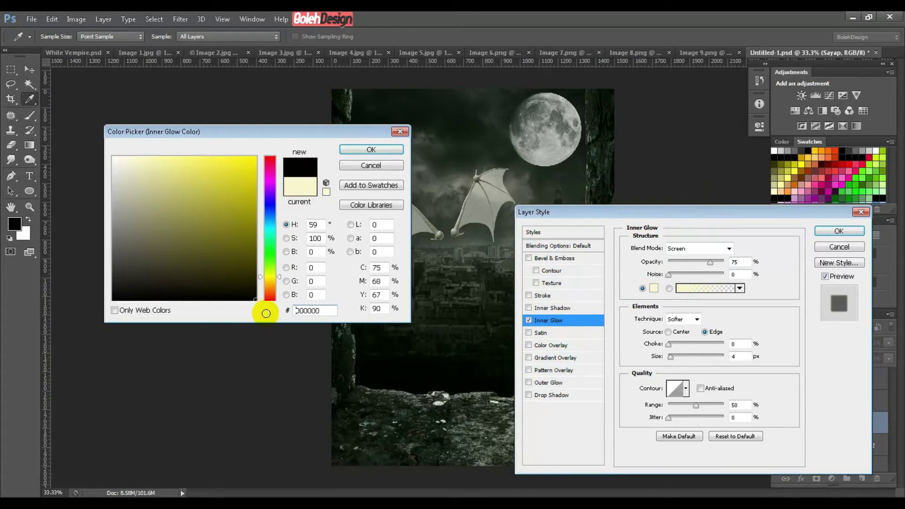
click(380, 152)
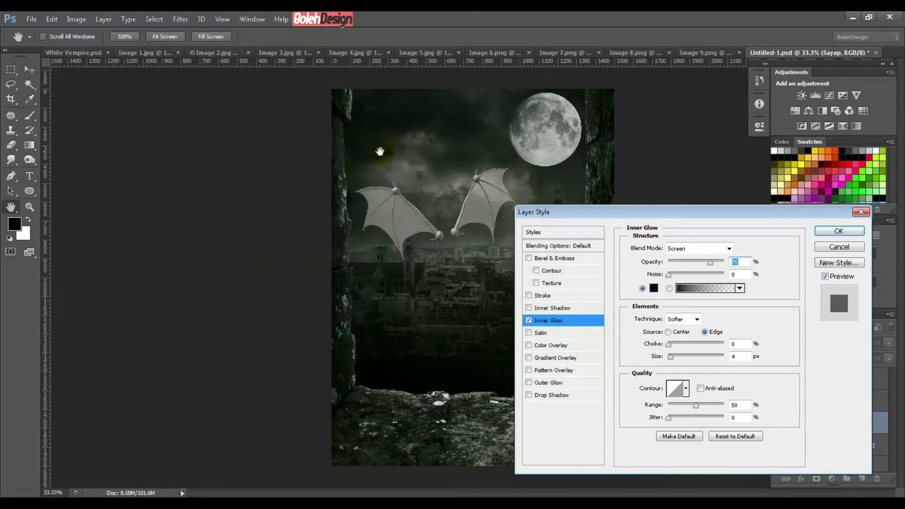
- Set the wings' Inner Glow to Overlay blend mode, 60% opacity and a size of 5 px
click(689, 252)
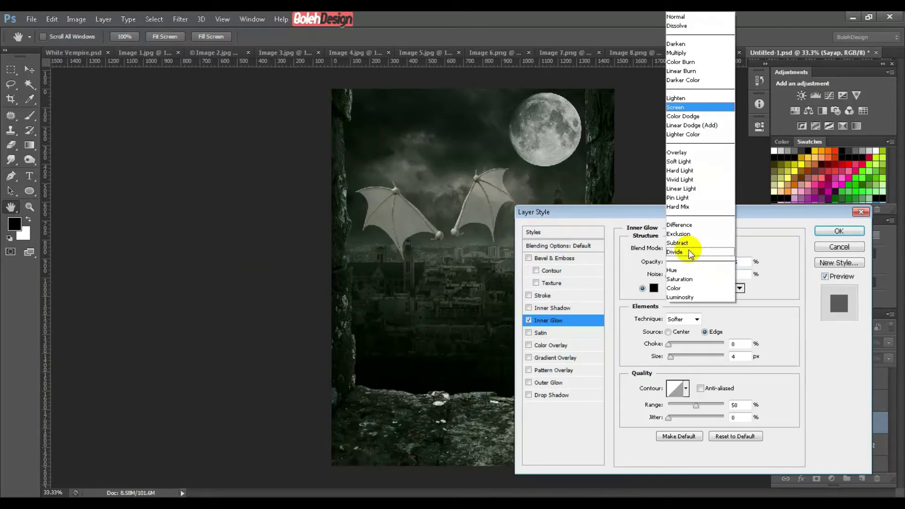
click(689, 154)
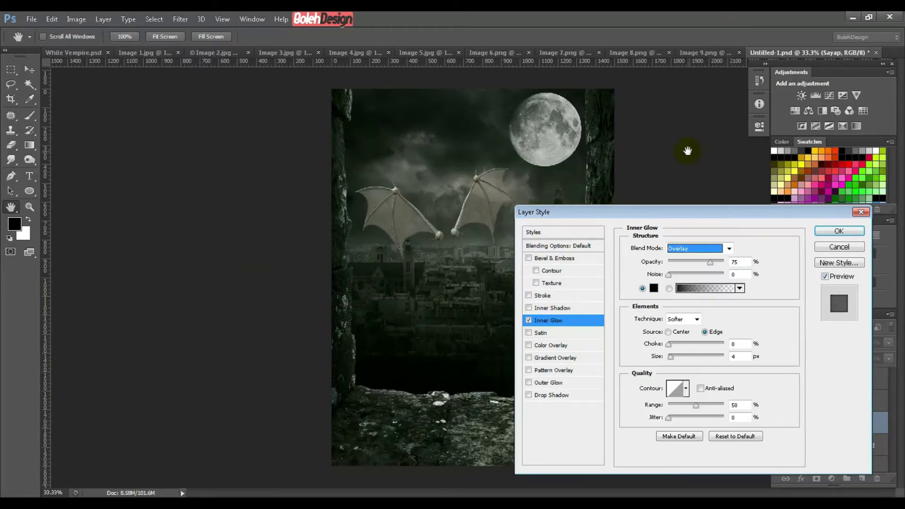
drag(740, 262, 706, 264)
text(60)
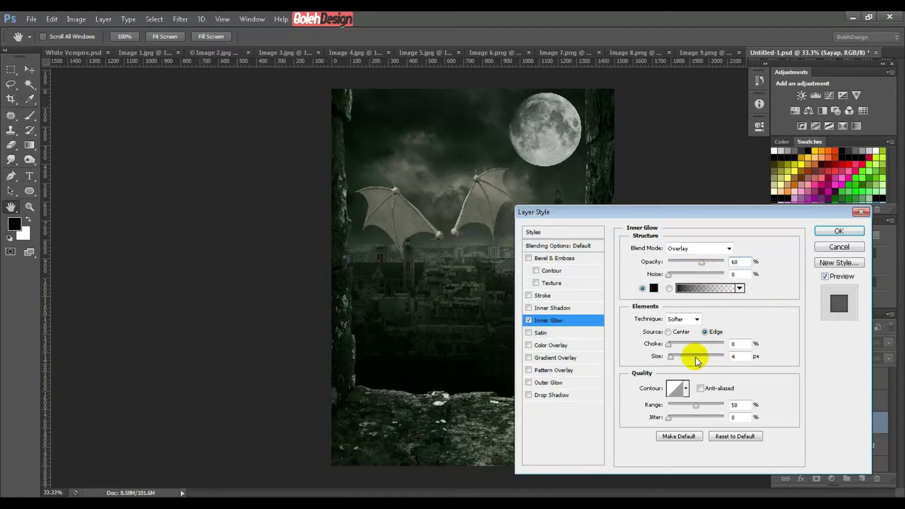
click(676, 359)
text(5)
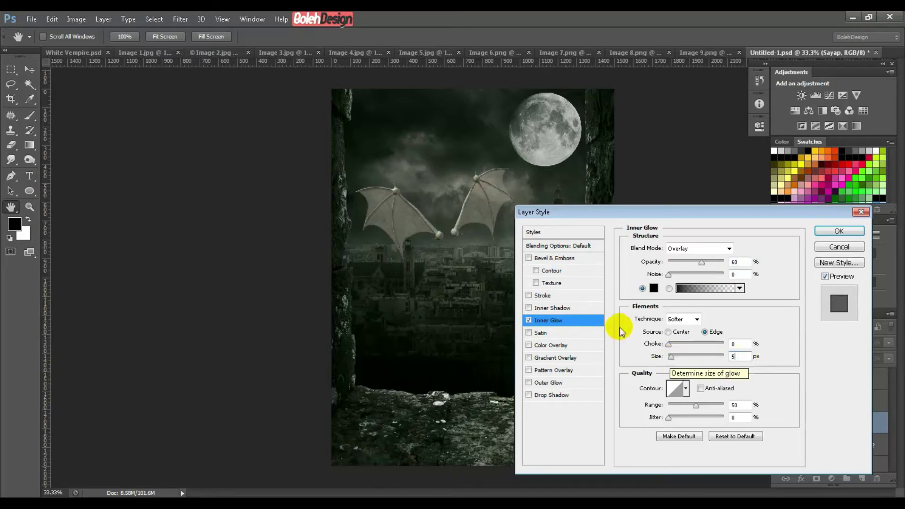
- Compare the wings with and without the Inner Glow, leaving the effect enabled
click(528, 320)
click(529, 320)
click(528, 320)
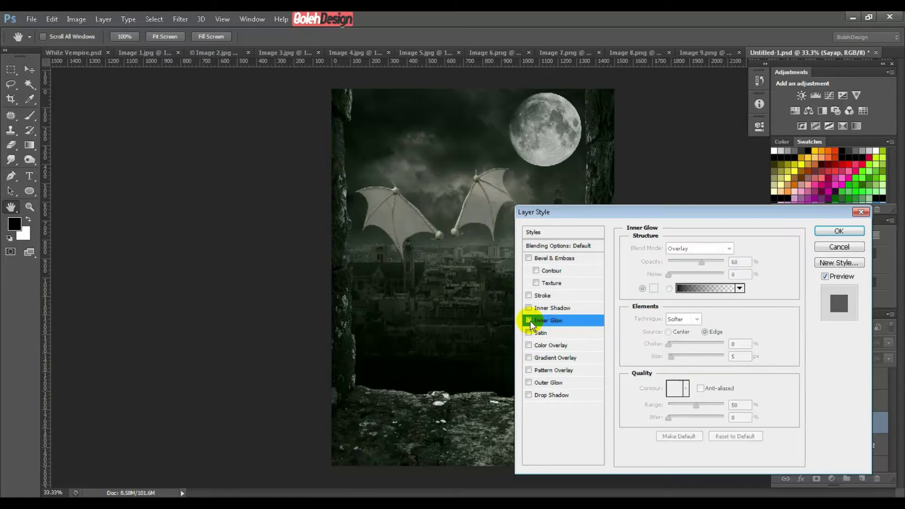
click(528, 320)
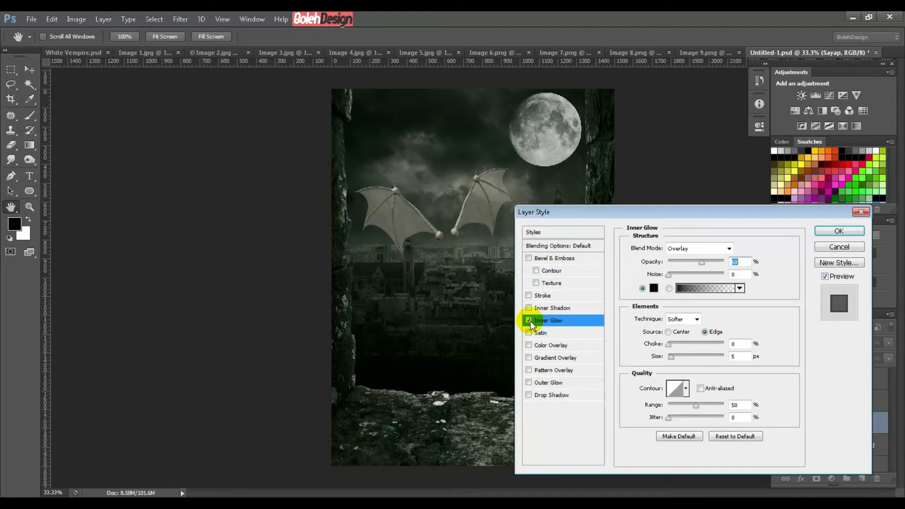
click(566, 323)
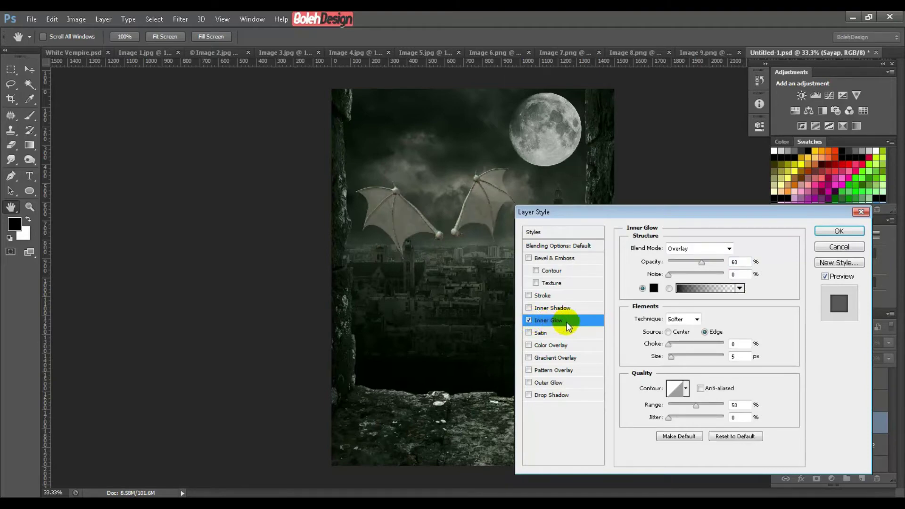
- Add a Satin effect to the wings with Overlay blend mode and 45% opacity
click(549, 334)
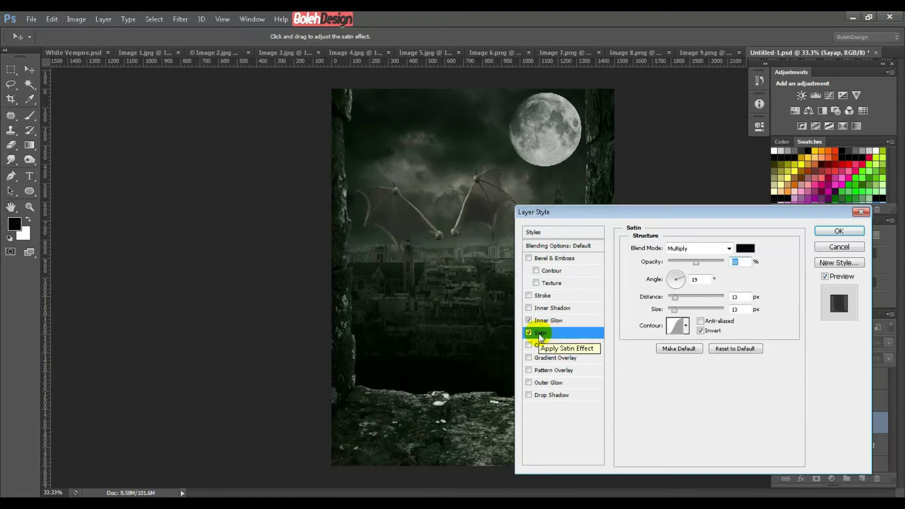
click(702, 249)
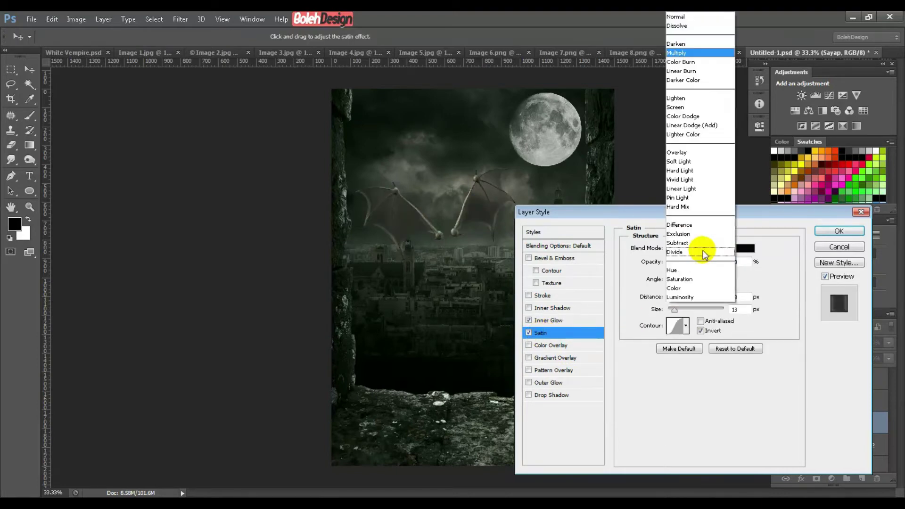
click(681, 152)
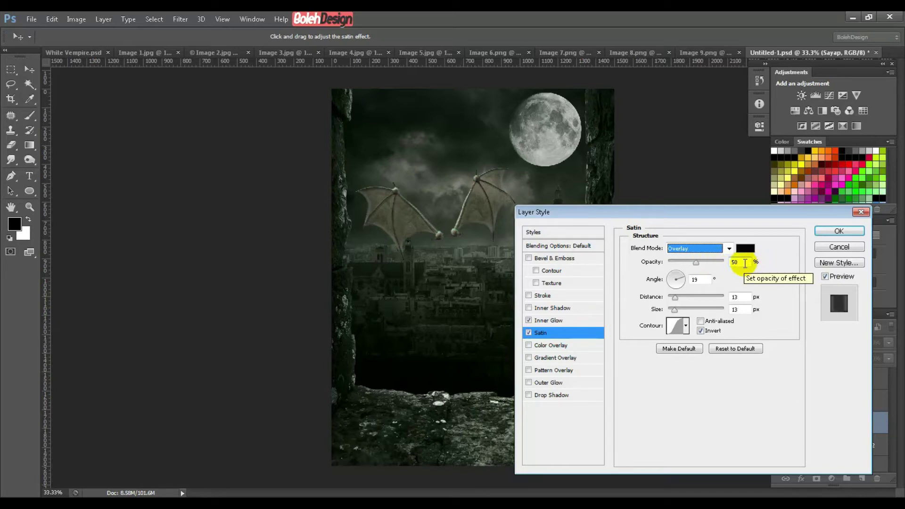
key(Tab)
text(45)
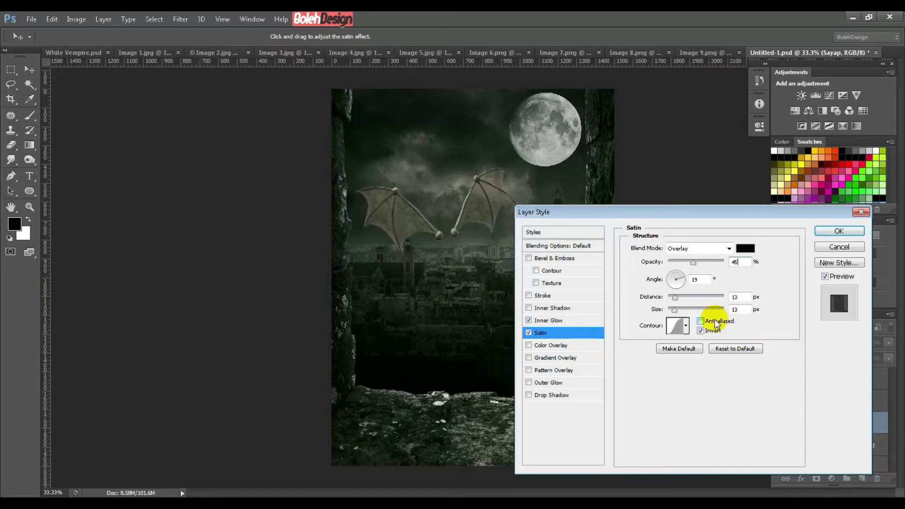
- Set the Satin distance to 9 px and size to 18 px, and compare the wings with and without the effect
double_click(748, 296)
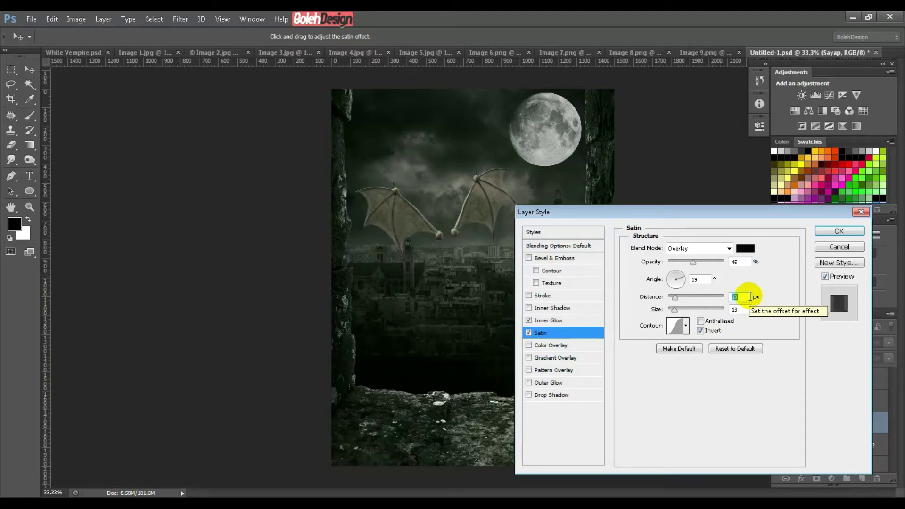
text(9)
double_click(735, 309)
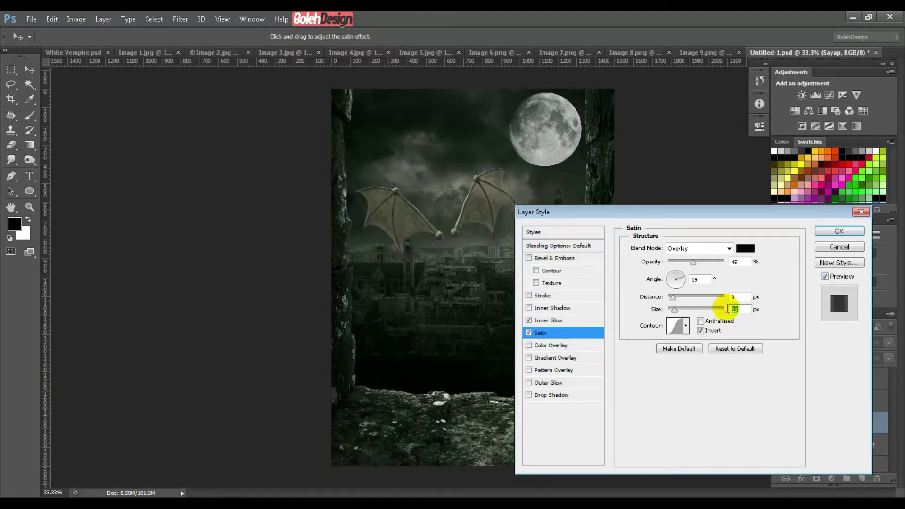
text(8)
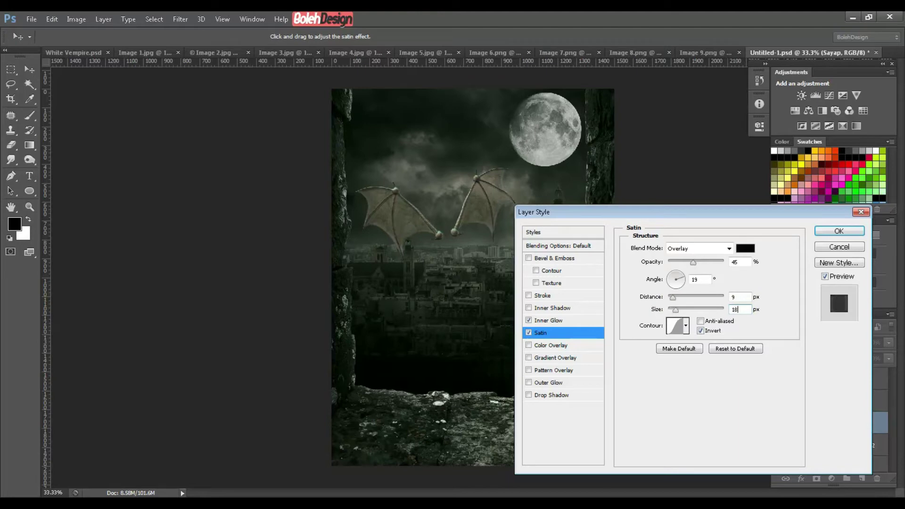
click(528, 333)
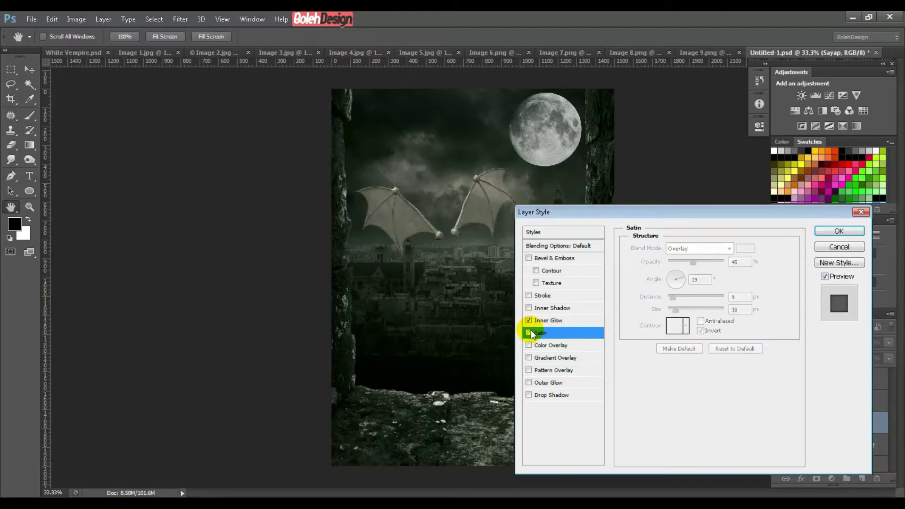
click(529, 333)
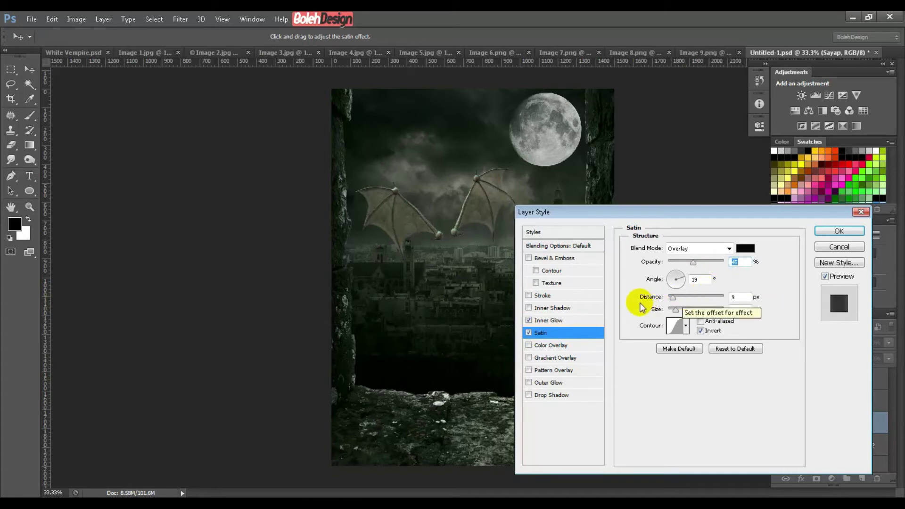
- Add a black-to-white Gradient Overlay to the wings with Color Burn blend mode and 111% scale
click(549, 359)
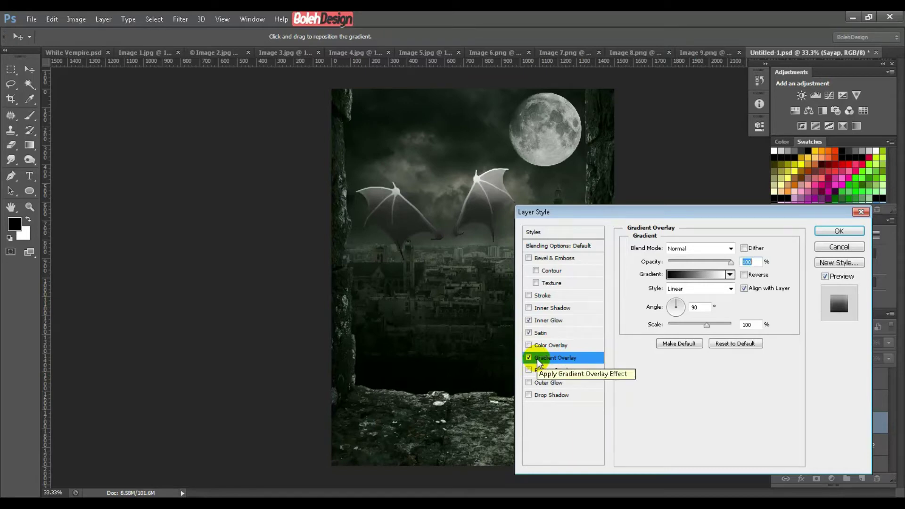
click(686, 276)
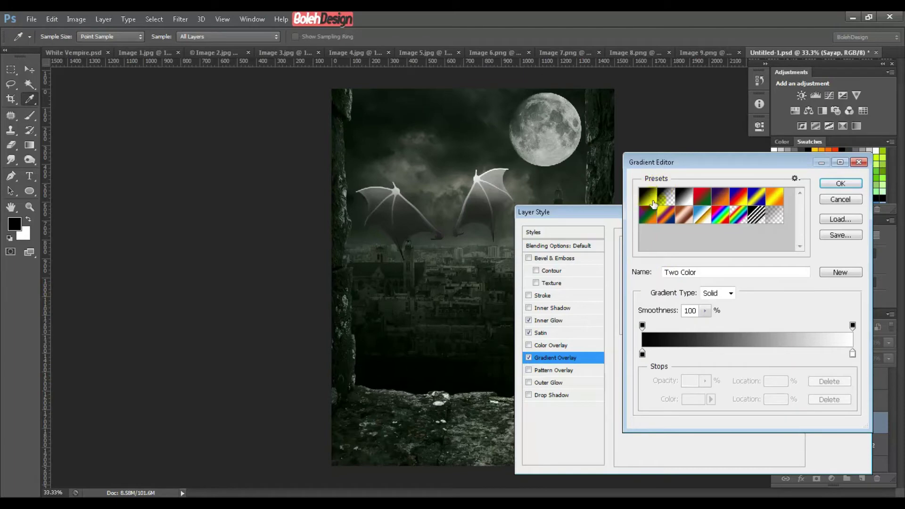
click(840, 184)
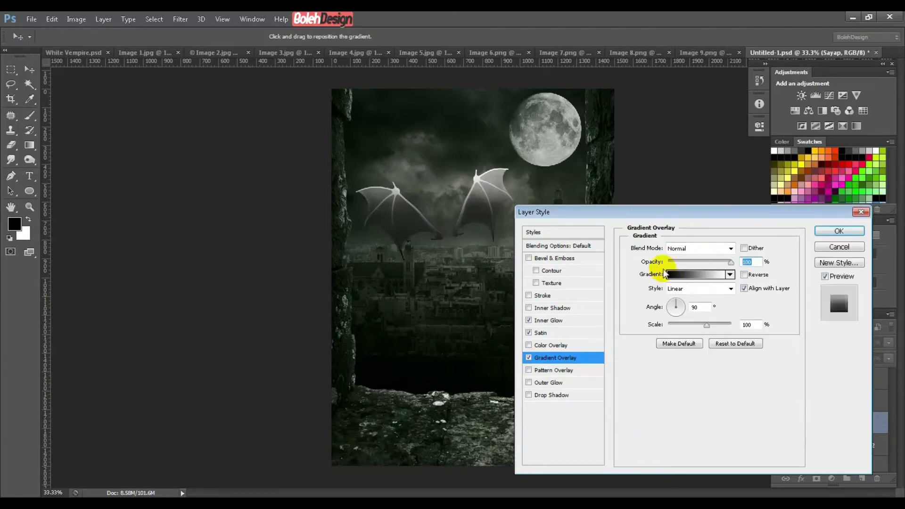
click(680, 249)
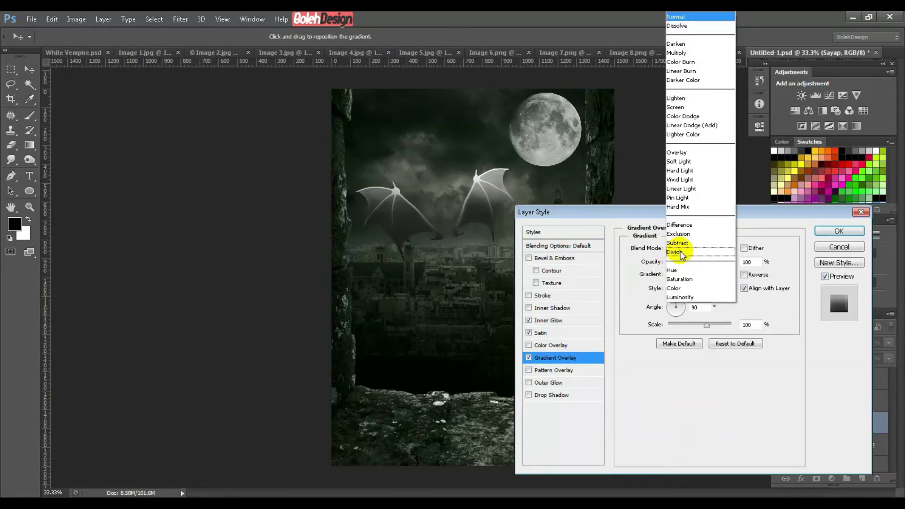
click(700, 66)
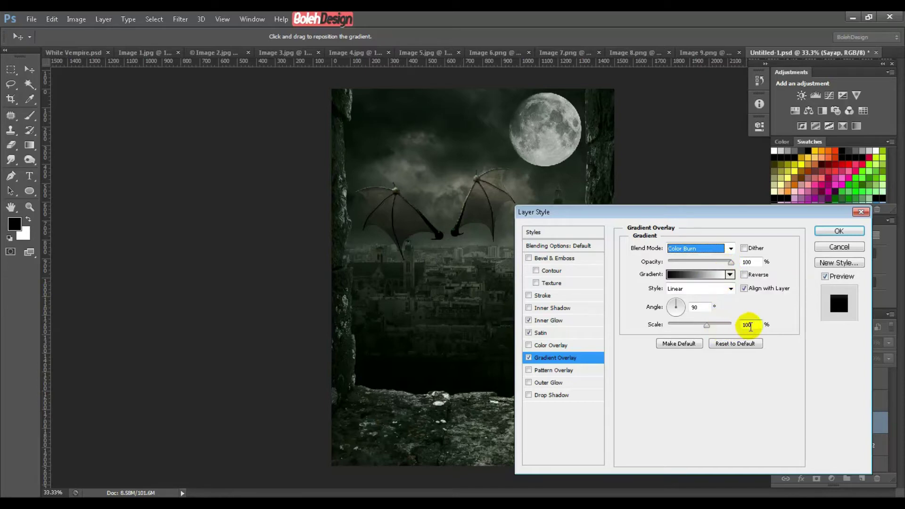
click(752, 325)
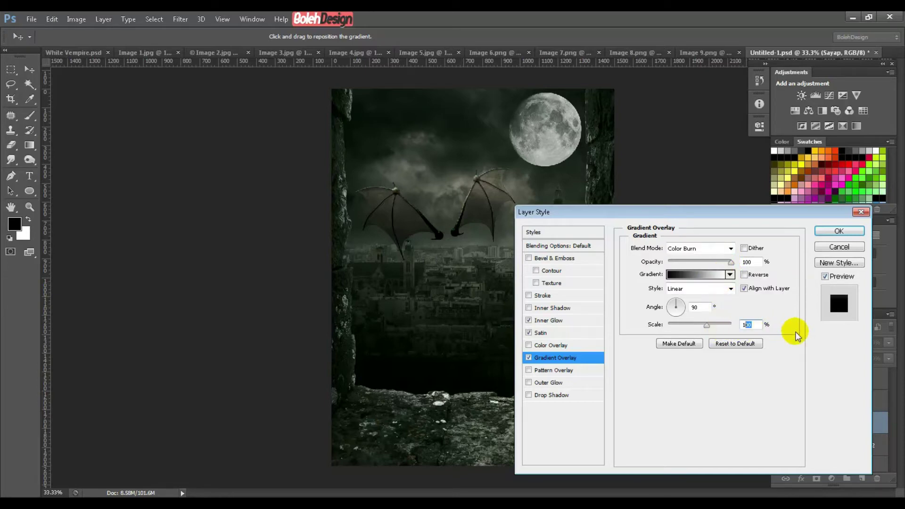
text(111)
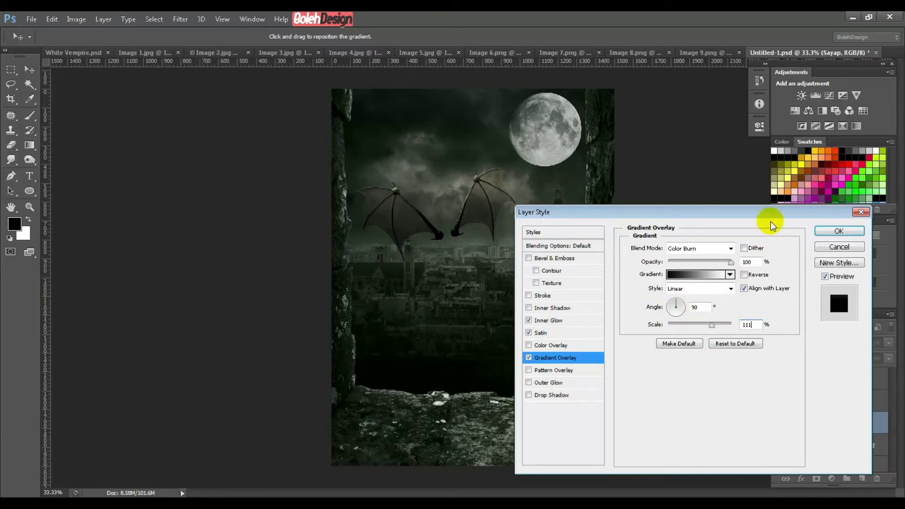
- Apply the layer style settings to the Sayap layer and collapse its effects list
click(827, 235)
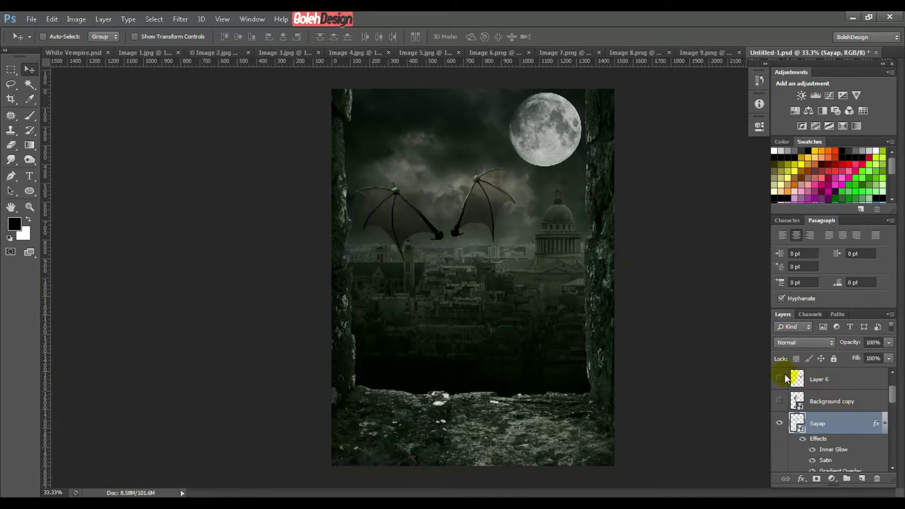
click(884, 424)
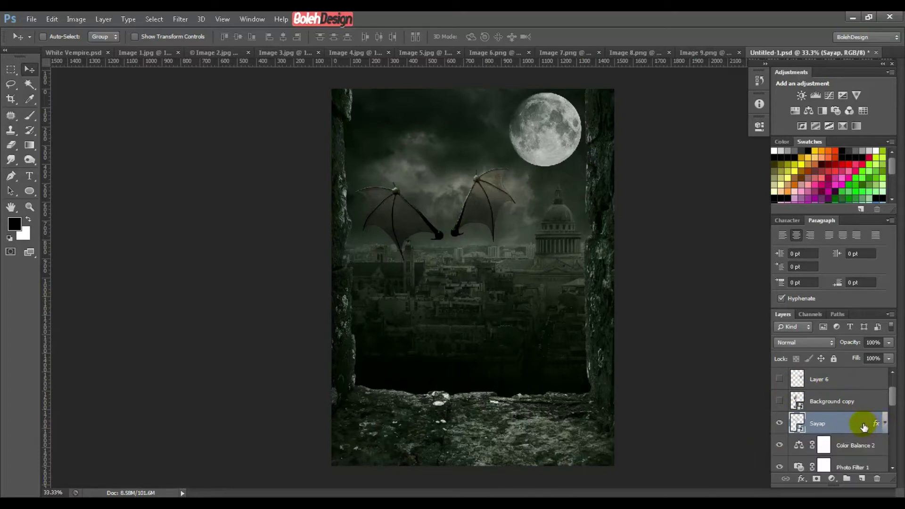
- Compare the scene with and without the Sayap layer, leaving the layer shown
click(779, 424)
click(779, 424)
click(779, 424)
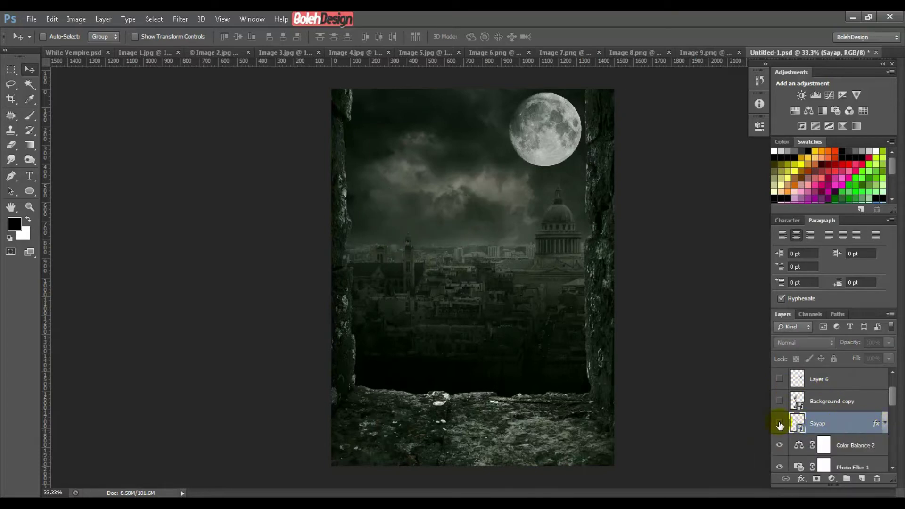
click(778, 424)
click(861, 433)
- Compare the wings with and without all of the Sayap layer's effects, leaving the effects enabled and their list collapsed
click(885, 423)
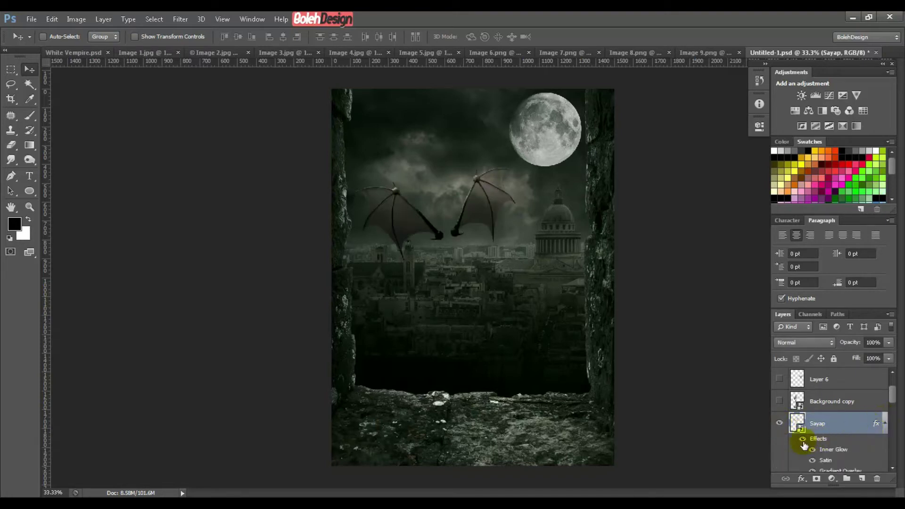
click(802, 441)
click(802, 441)
click(802, 441)
click(802, 440)
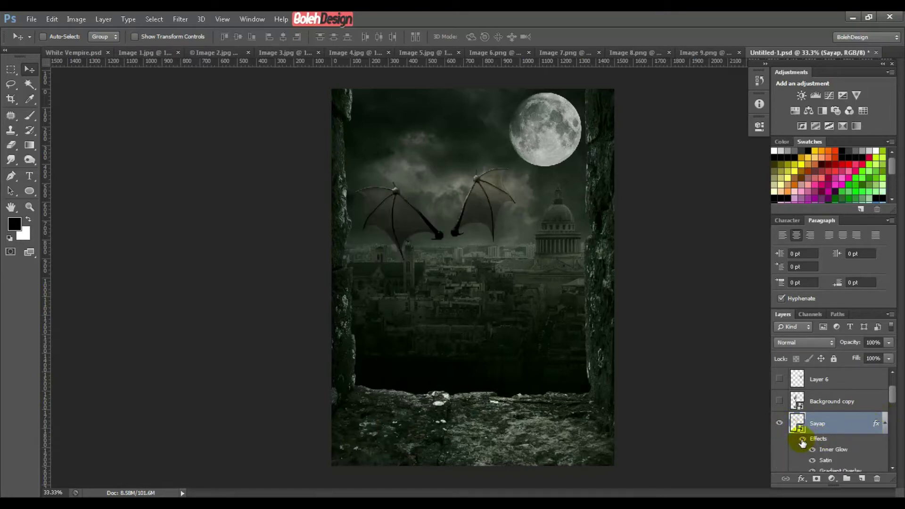
click(885, 423)
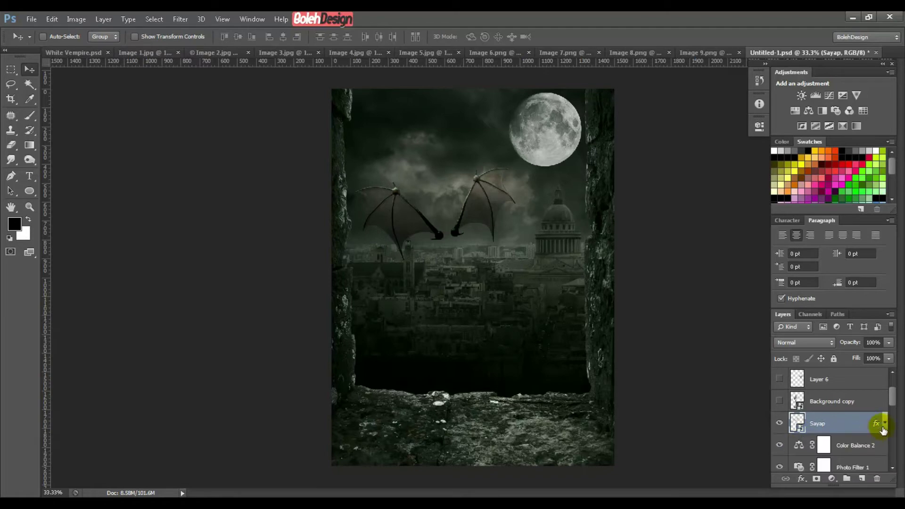
- Show the Background copy layer with the woman and rename it Perempuan
click(779, 400)
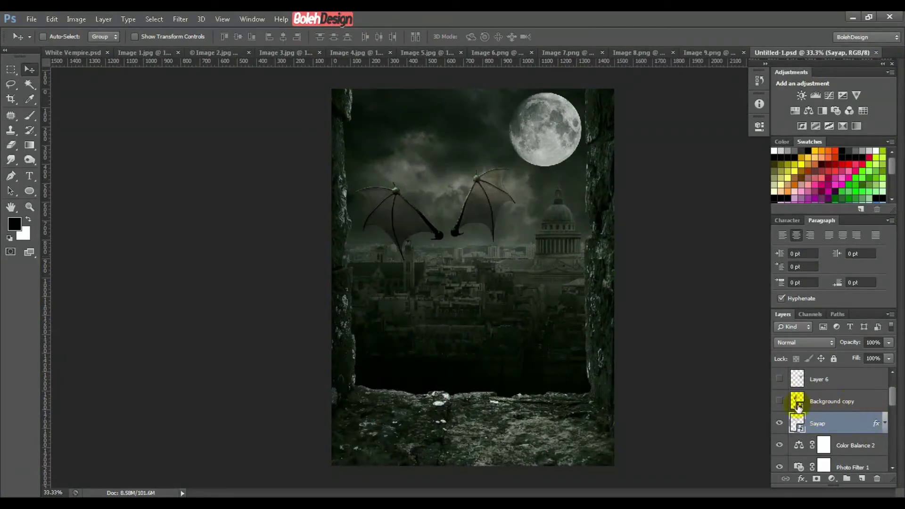
click(779, 401)
double_click(841, 401)
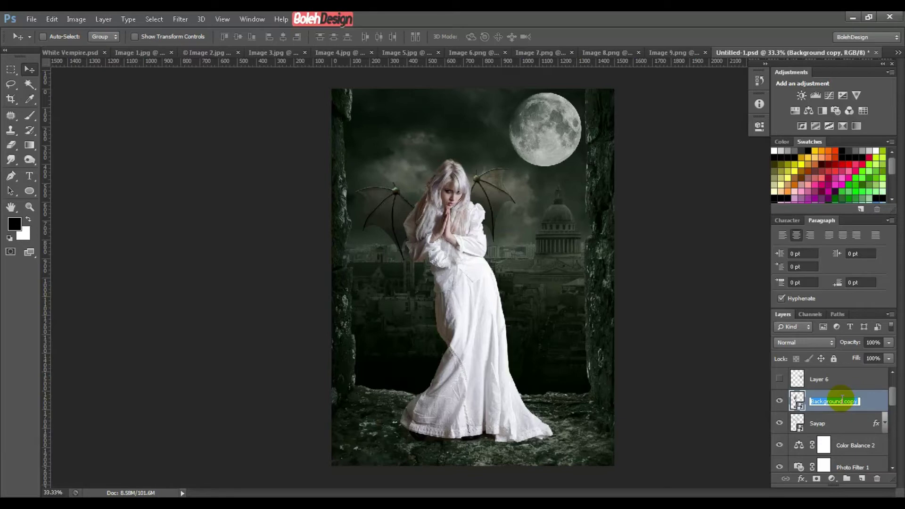
text(Peremp)
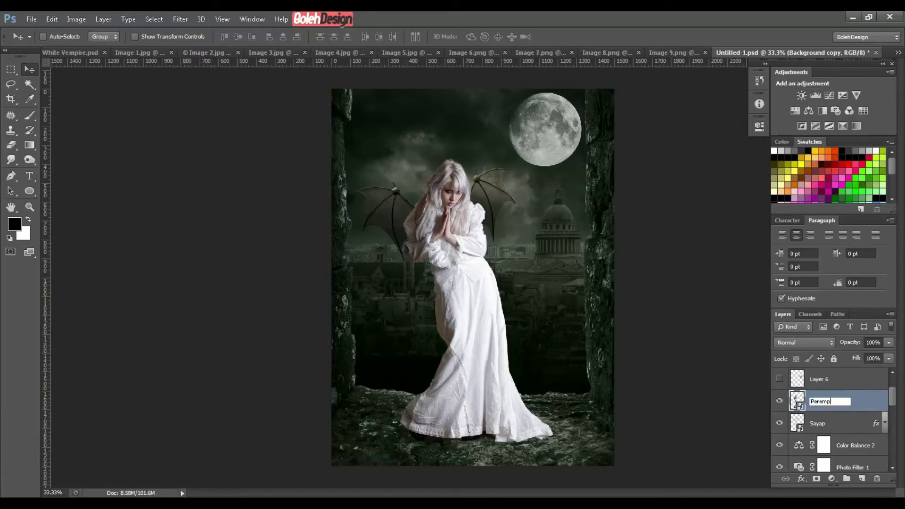
text(uan)
key(Return)
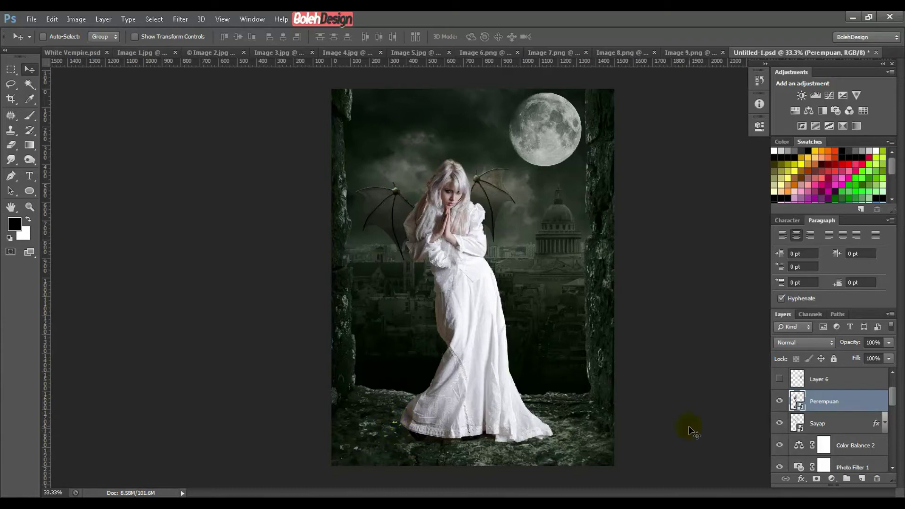
- Create a new empty layer directly above the Sayap layer, beneath Perempuan
click(851, 426)
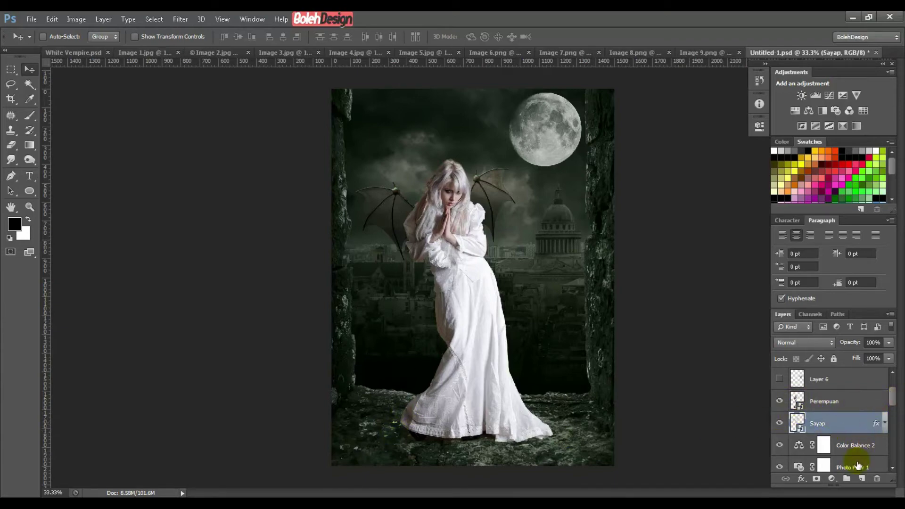
click(862, 479)
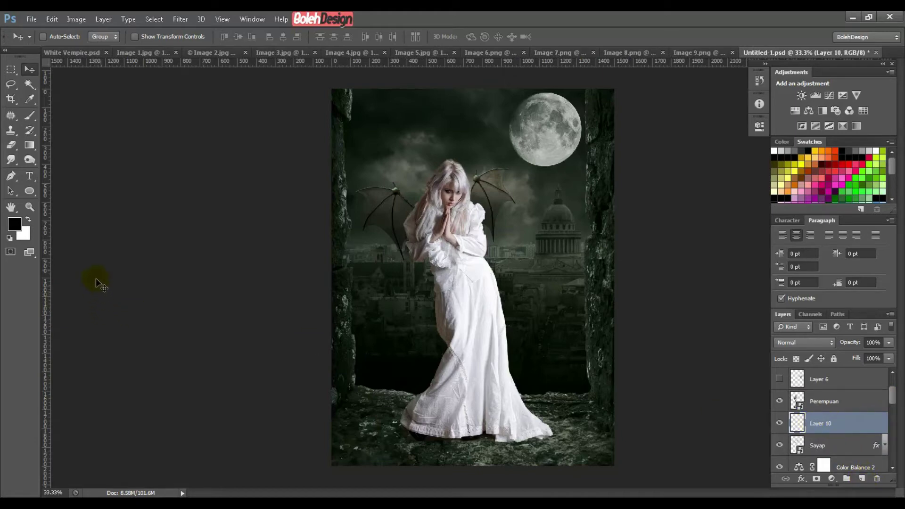
- Paint a black shadow on Layer 10 beneath the dress hem with a 200 px brush at 100% opacity and 50% flow
click(28, 117)
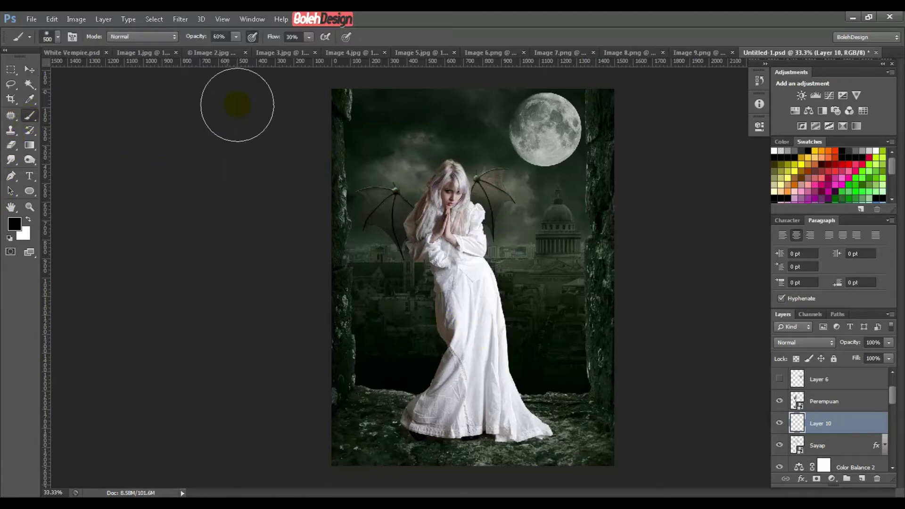
drag(197, 38, 278, 41)
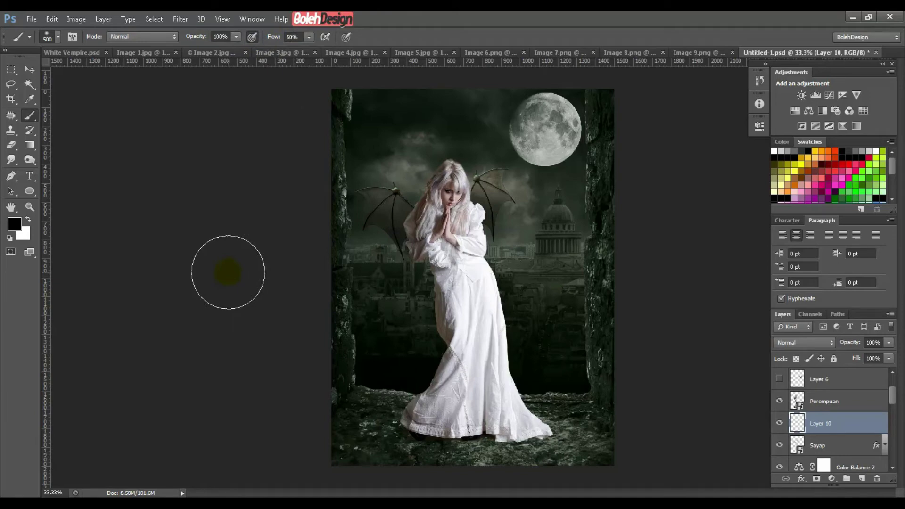
key(p)
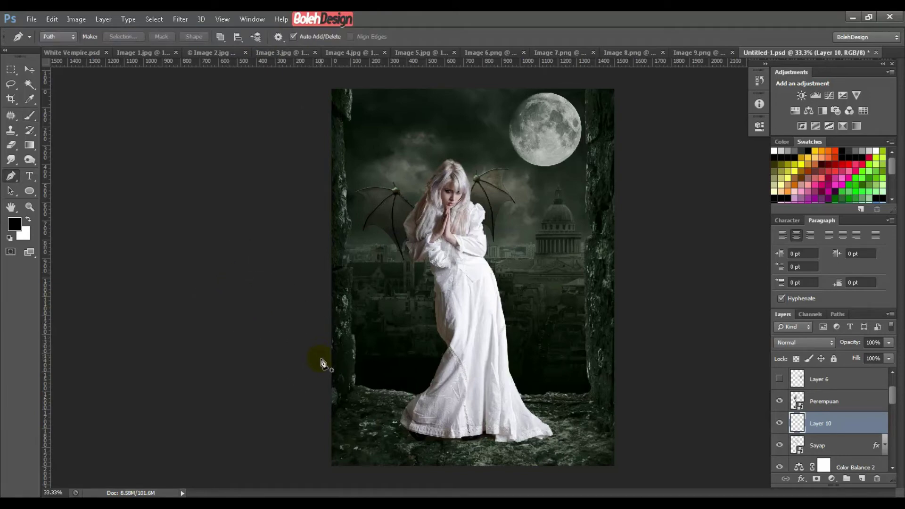
click(29, 115)
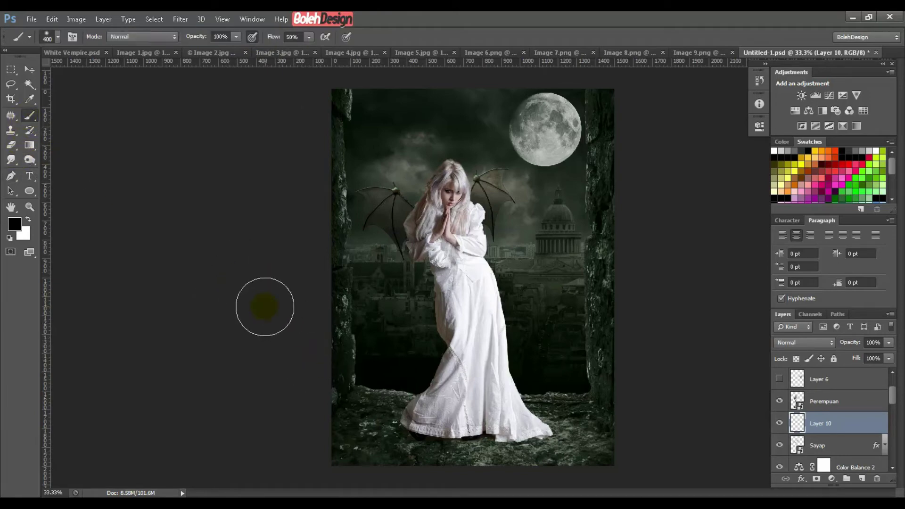
key(bracketleft)
key(bracketleft)
key(bracketleft)
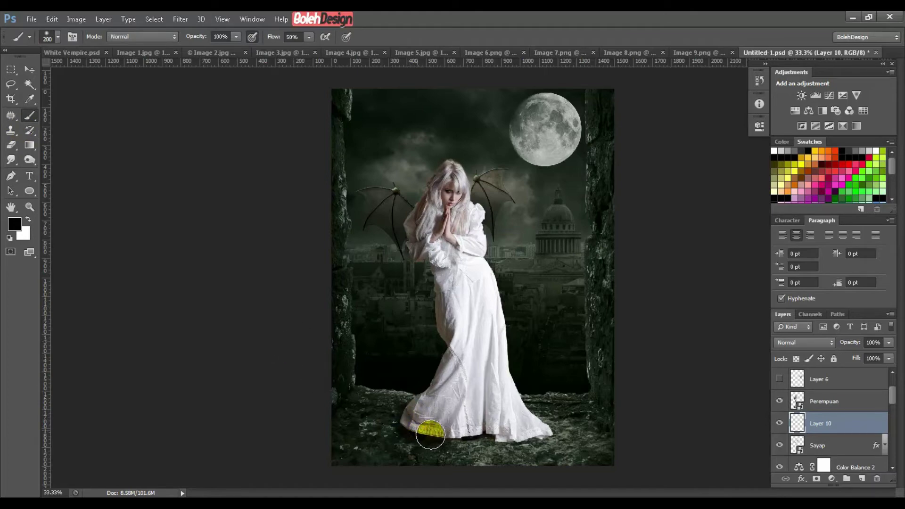
mouse_move(431, 435)
mouse_down()
mouse_move(541, 431)
mouse_move(540, 441)
mouse_move(509, 440)
mouse_move(472, 457)
mouse_move(496, 453)
mouse_move(417, 441)
mouse_move(474, 446)
mouse_move(419, 450)
mouse_move(464, 465)
mouse_move(473, 466)
mouse_move(419, 385)
mouse_move(395, 396)
mouse_move(444, 428)
mouse_move(411, 410)
mouse_up()
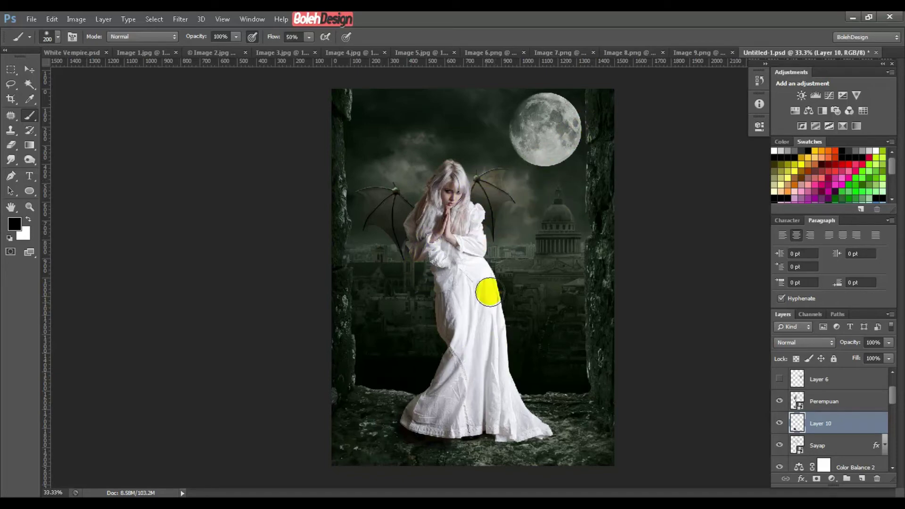
click(488, 292)
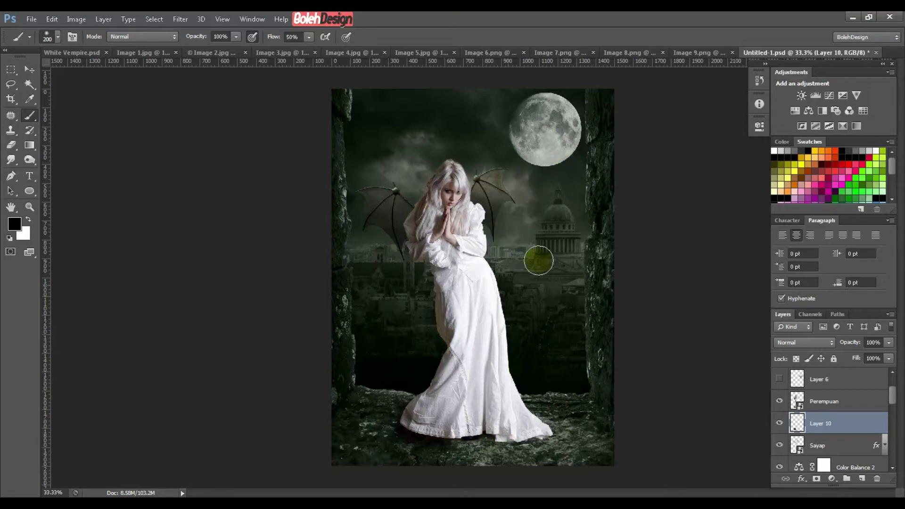
mouse_move(455, 438)
mouse_down()
mouse_move(468, 424)
mouse_move(530, 436)
mouse_move(417, 440)
mouse_move(486, 441)
mouse_move(531, 428)
mouse_move(523, 431)
mouse_up()
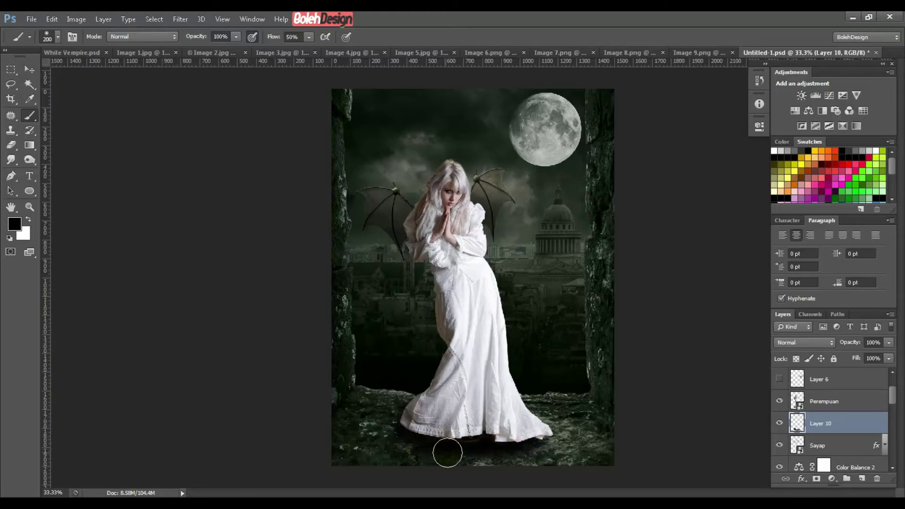
mouse_move(447, 452)
mouse_down()
mouse_move(500, 453)
mouse_move(400, 453)
mouse_move(532, 459)
mouse_move(404, 454)
mouse_move(489, 456)
mouse_up()
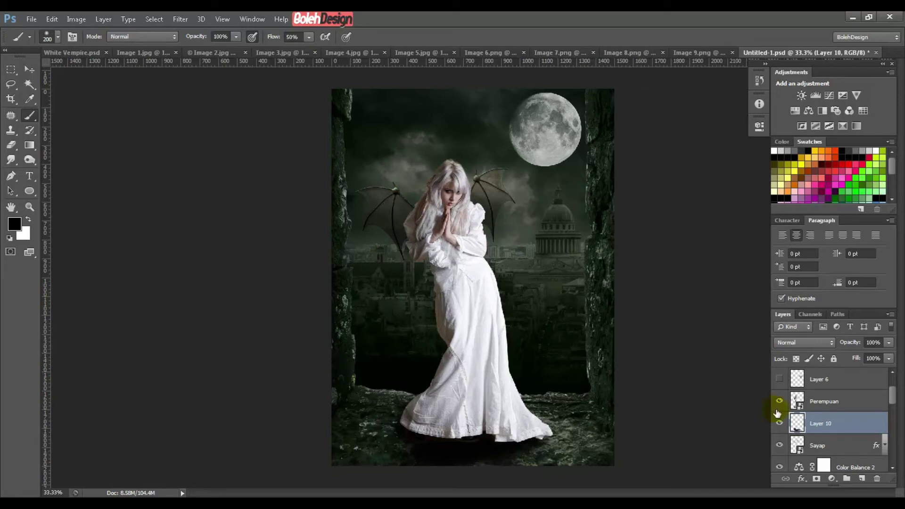
- Set Layer 10's blend mode to Overlay and its opacity to 70%, and compare the shadow by toggling the layer's visibility
click(793, 341)
click(790, 190)
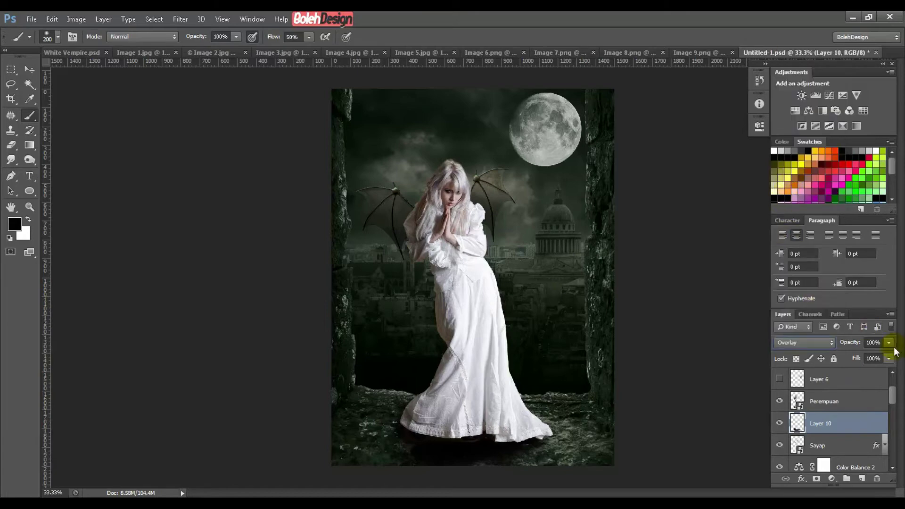
drag(873, 341, 846, 341)
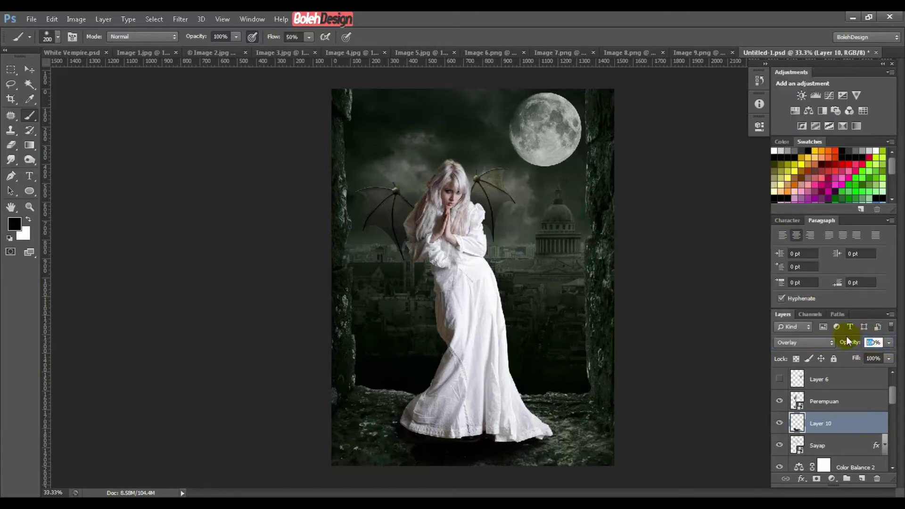
text(70)
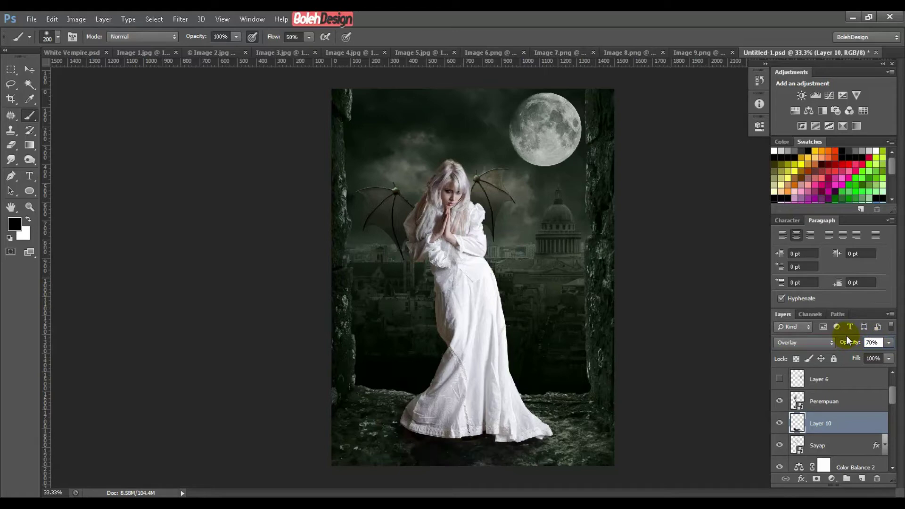
click(779, 423)
click(778, 423)
click(779, 423)
click(778, 422)
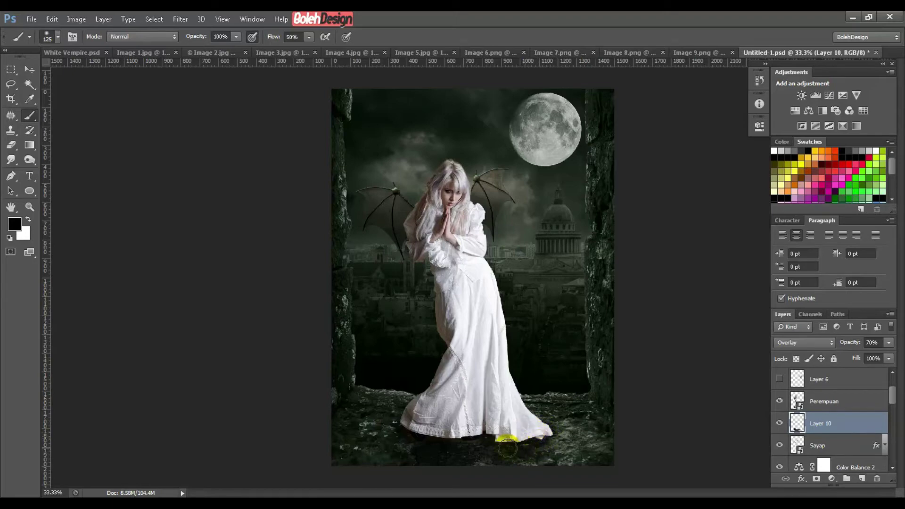
- Load the woman's outline from the Perempuan layer as a selection and add a Curves adjustment layer masked to it
click(865, 403)
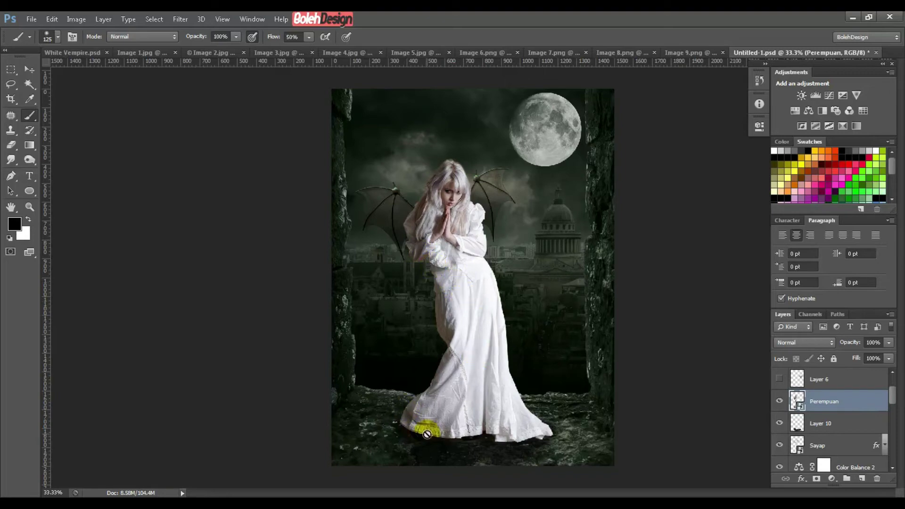
drag(793, 404, 798, 399)
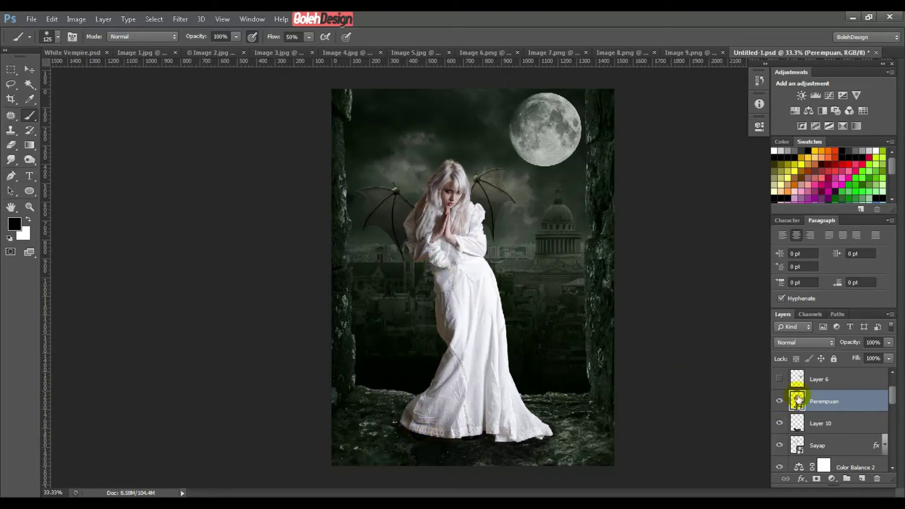
ctrl+click(798, 398)
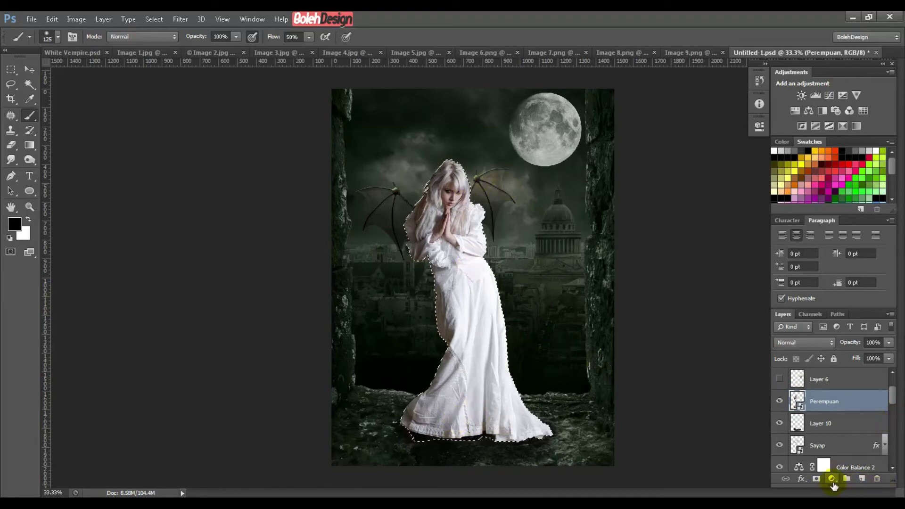
click(831, 479)
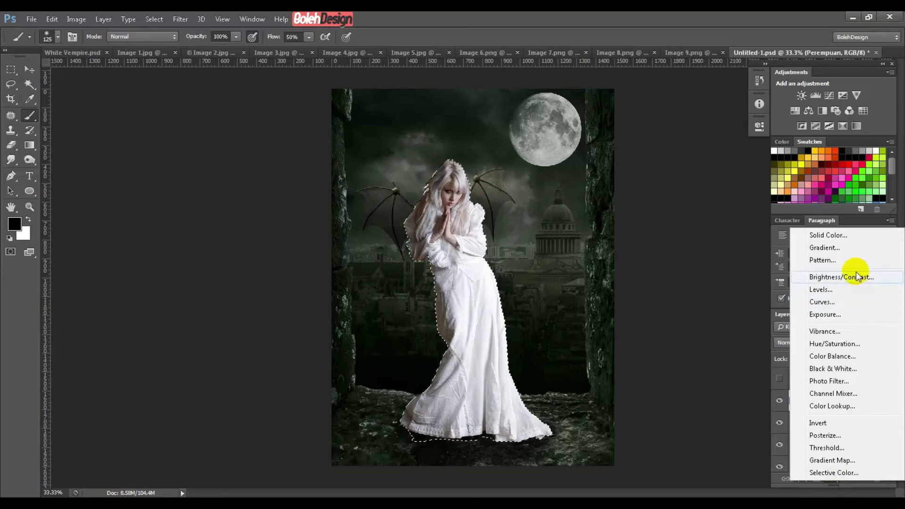
click(828, 304)
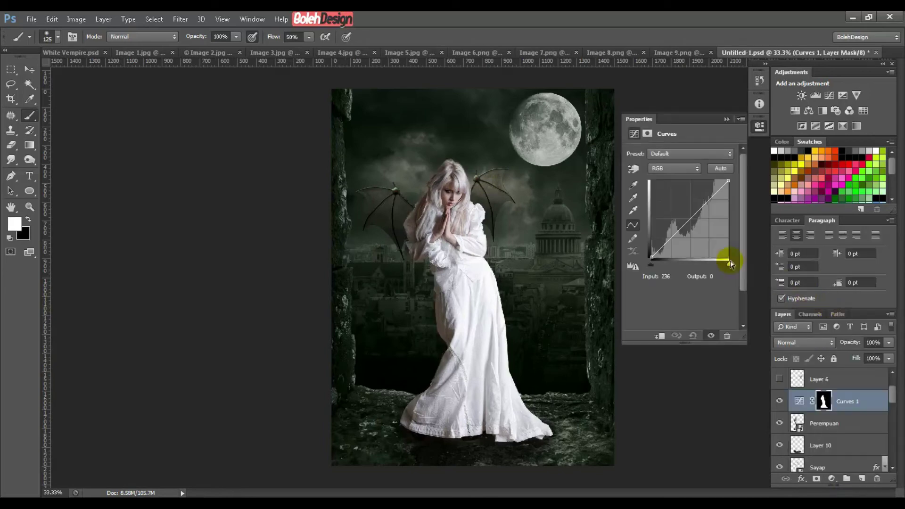
- Brighten the woman with a curve point at input 107 and output 164, and compare the result by toggling the Curves layer
click(690, 218)
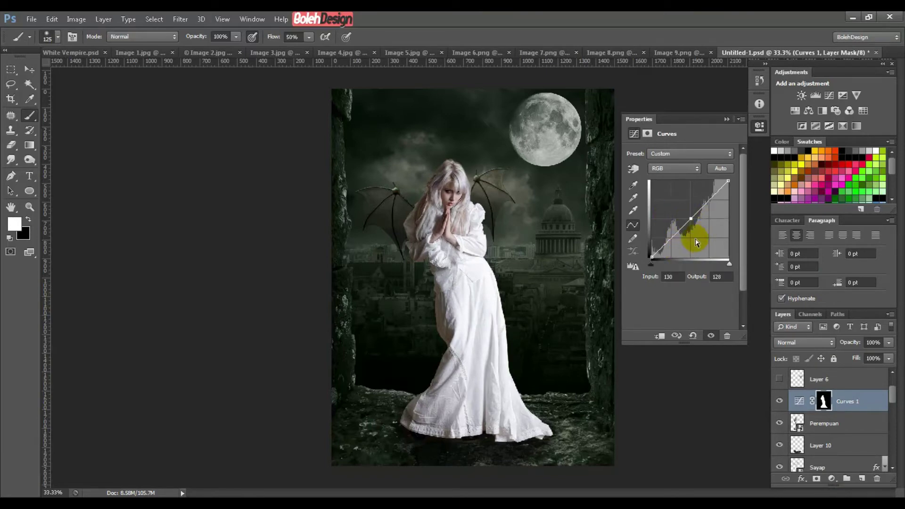
click(671, 277)
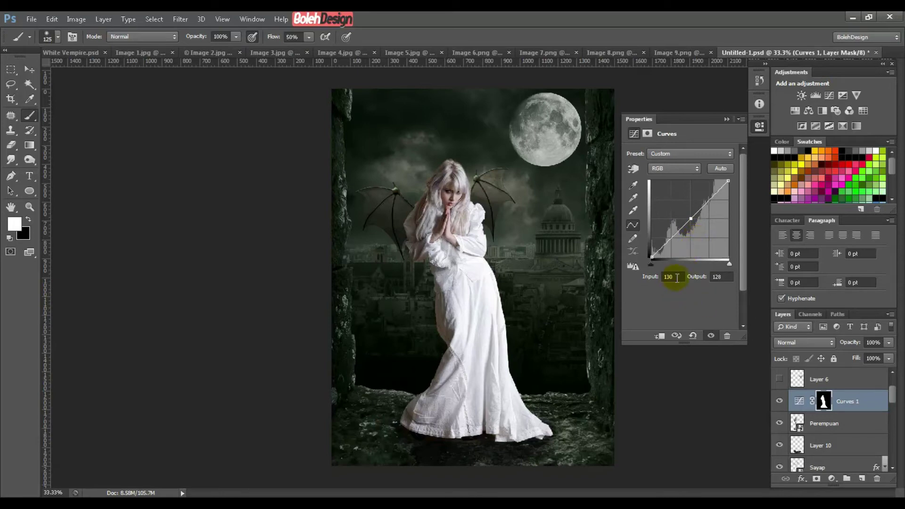
text(107)
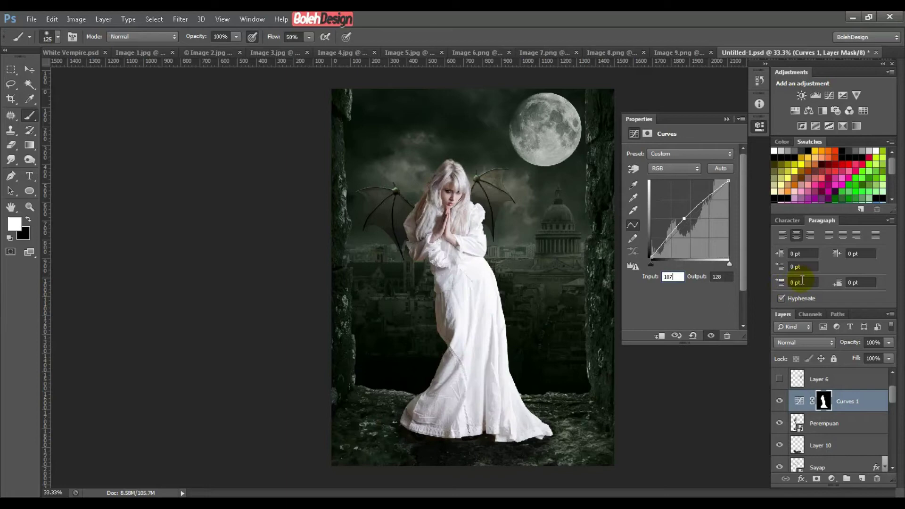
click(721, 276)
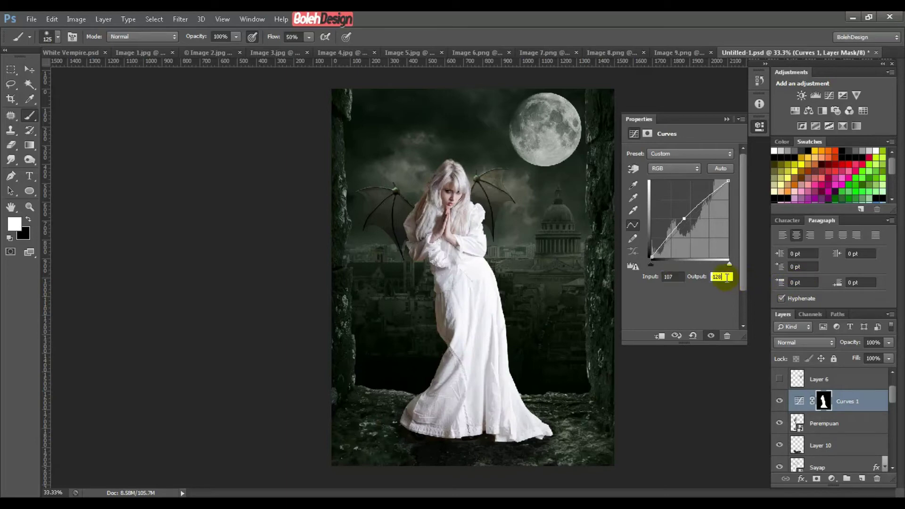
text(16)
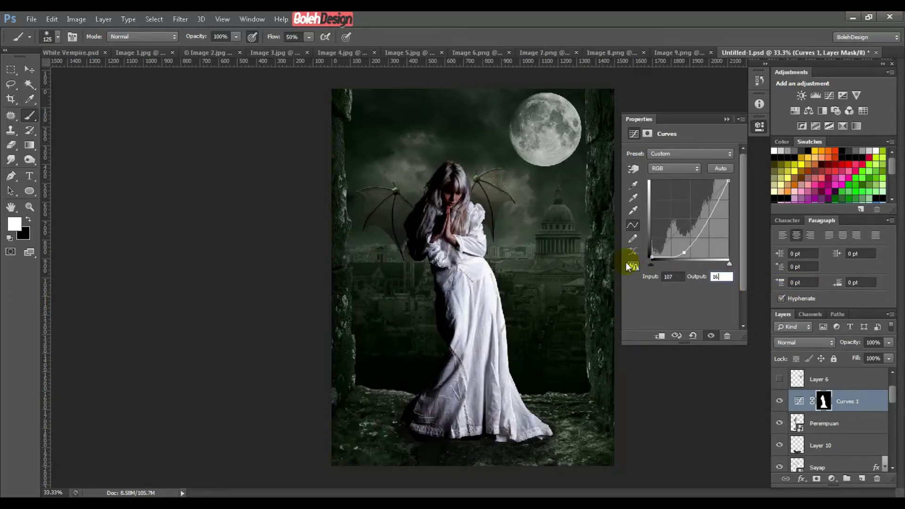
text(4)
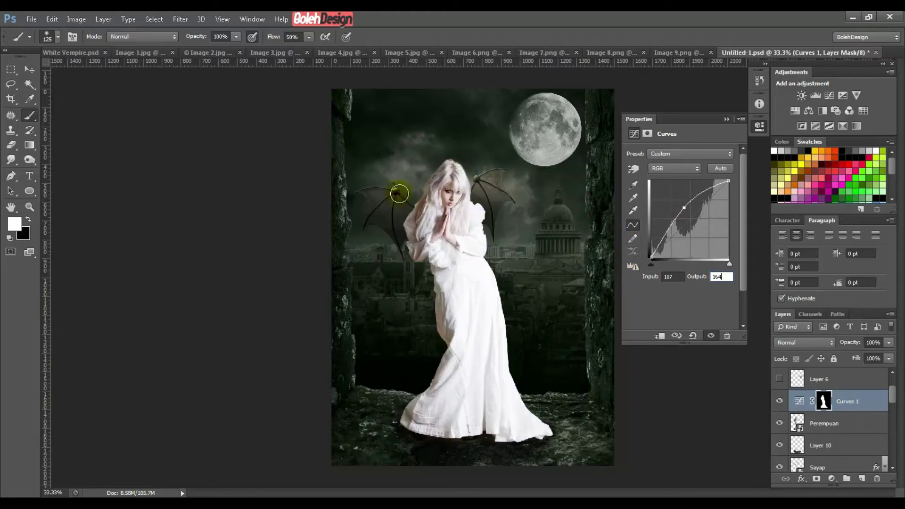
click(782, 401)
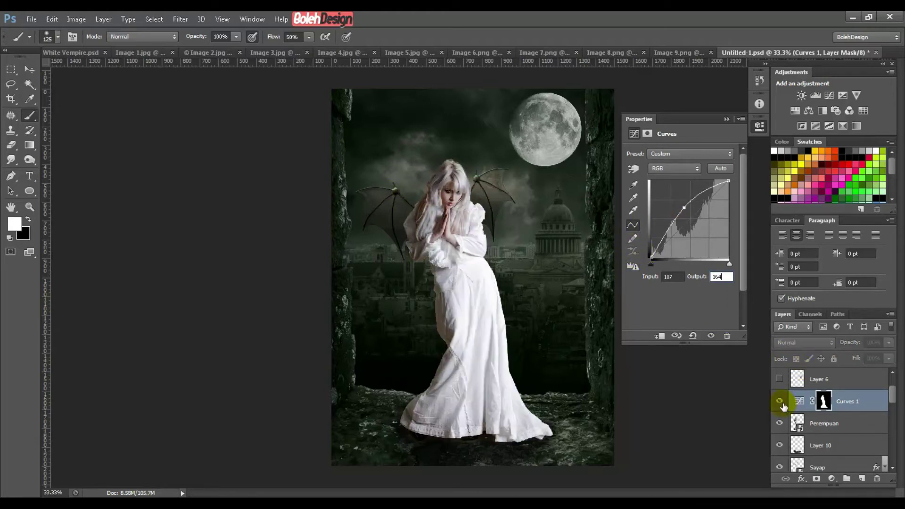
click(782, 403)
click(781, 402)
click(781, 402)
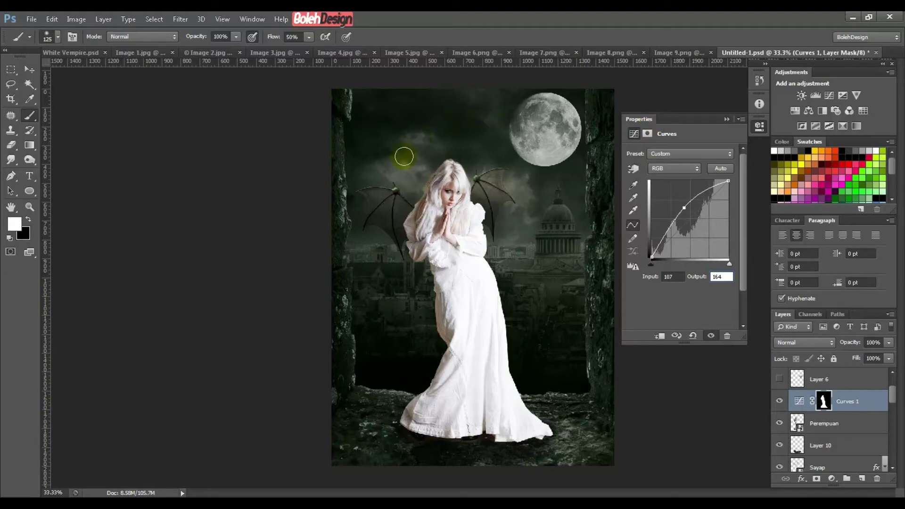
click(727, 119)
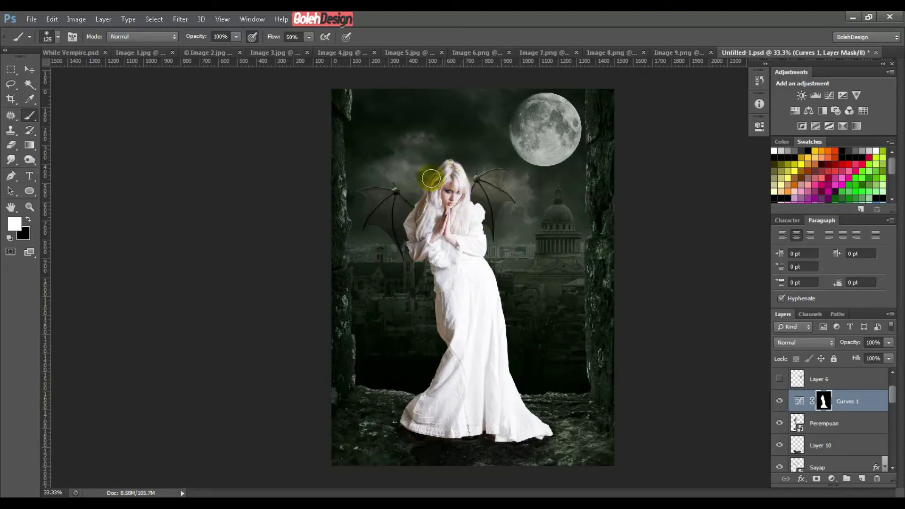
- Paint black on the Curves 1 mask with a 300 px brush over the woman's arms, hip and skirt to reduce the brightening there
click(445, 241)
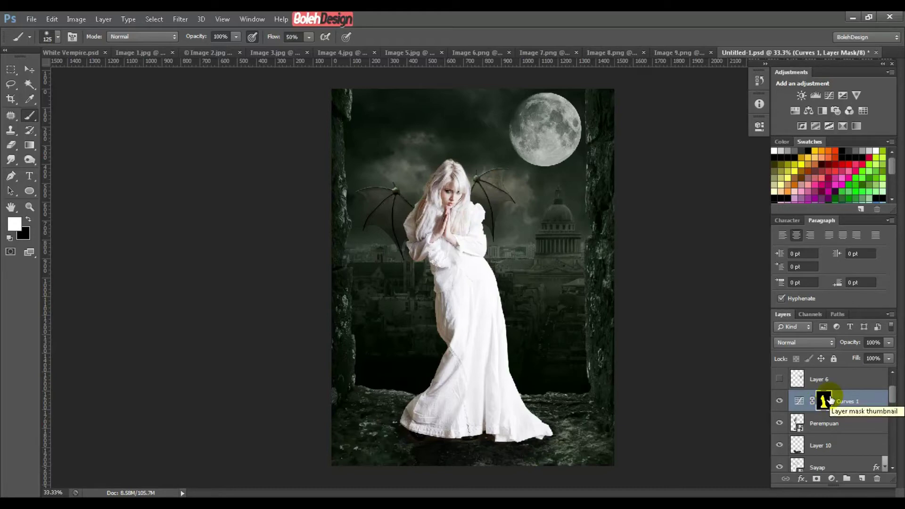
click(28, 219)
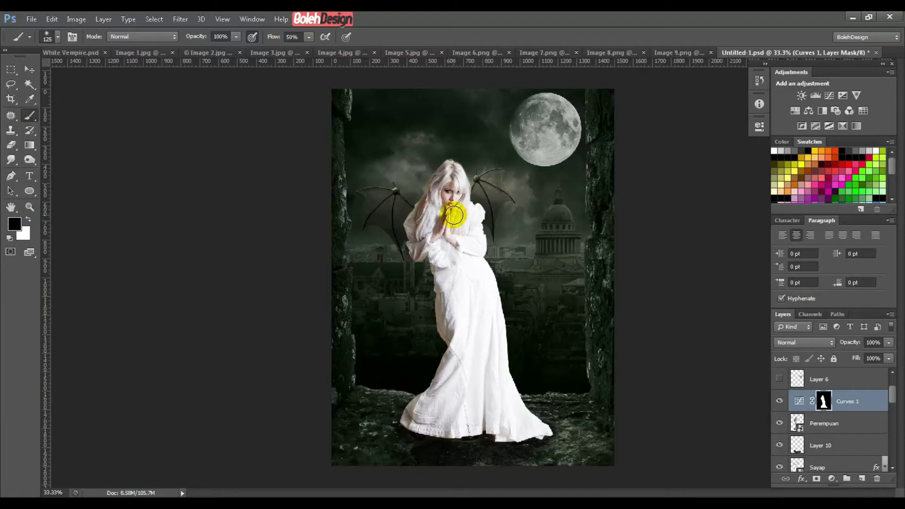
key(bracketright)
key(bracketright)
key(bracketright)
key(bracketright)
key(bracketright)
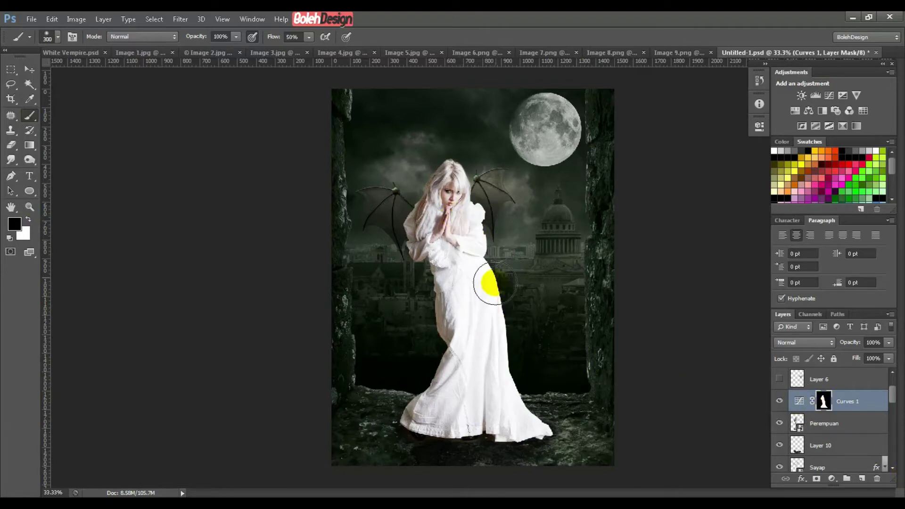
mouse_move(485, 245)
mouse_down()
mouse_move(479, 186)
mouse_move(484, 238)
mouse_move(481, 215)
mouse_move(484, 234)
mouse_move(466, 214)
mouse_up()
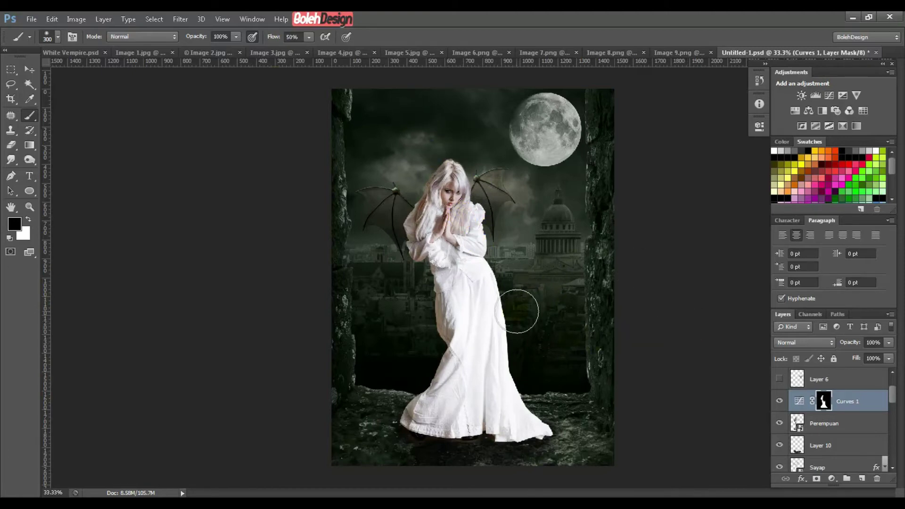
mouse_move(502, 264)
mouse_down()
mouse_move(498, 317)
mouse_move(487, 328)
mouse_move(491, 298)
mouse_up()
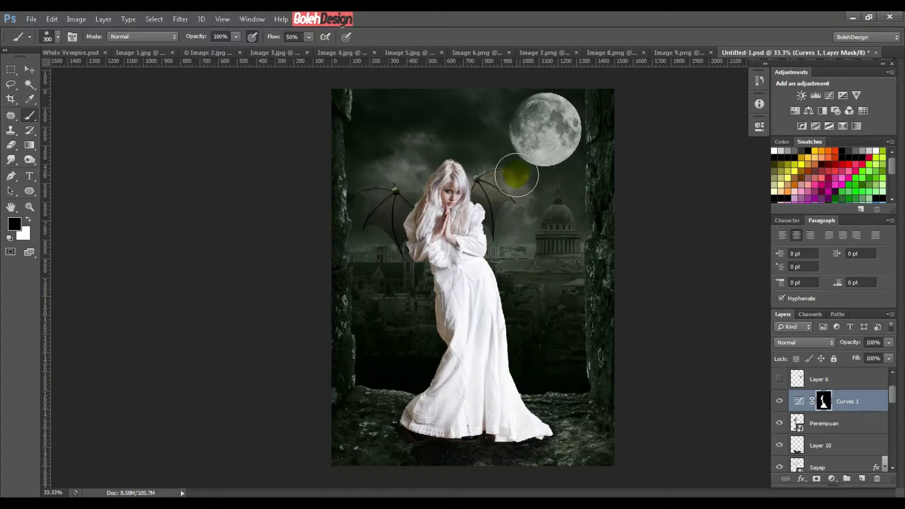
mouse_move(497, 325)
mouse_down()
mouse_move(525, 454)
mouse_move(541, 446)
mouse_move(548, 414)
mouse_move(533, 419)
mouse_move(534, 397)
mouse_move(513, 377)
mouse_move(521, 407)
mouse_move(506, 405)
mouse_move(511, 385)
mouse_move(513, 427)
mouse_move(468, 429)
mouse_move(565, 443)
mouse_up()
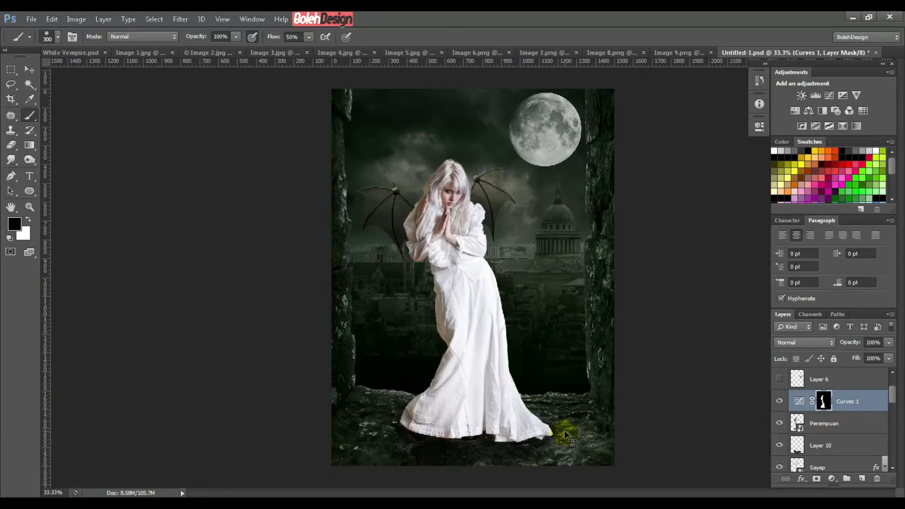
click(505, 418)
mouse_move(504, 418)
mouse_down()
mouse_move(495, 430)
mouse_move(487, 420)
mouse_move(432, 250)
mouse_up()
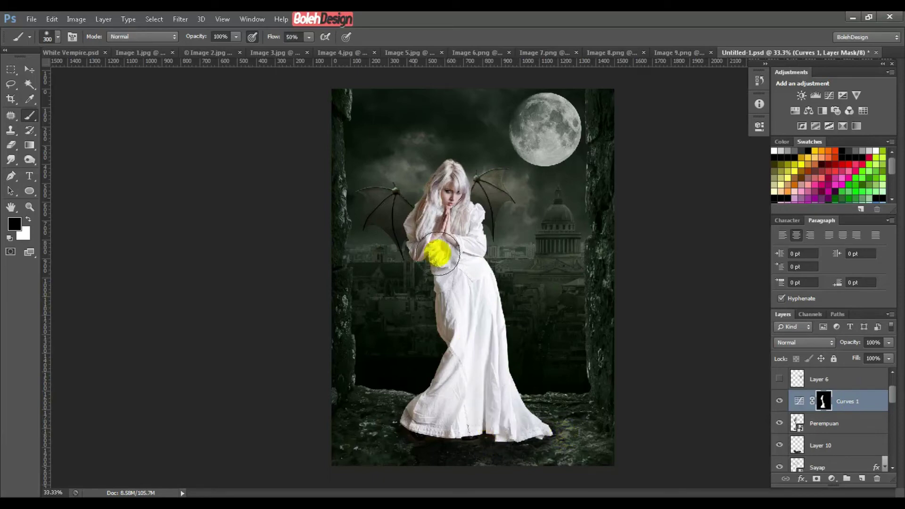
- Paint the Curves 1 mask over the woman's sleeve with the brush at 72% opacity and 40% flow, enlarge it to 400 px, and compare the result
drag(196, 37, 189, 41)
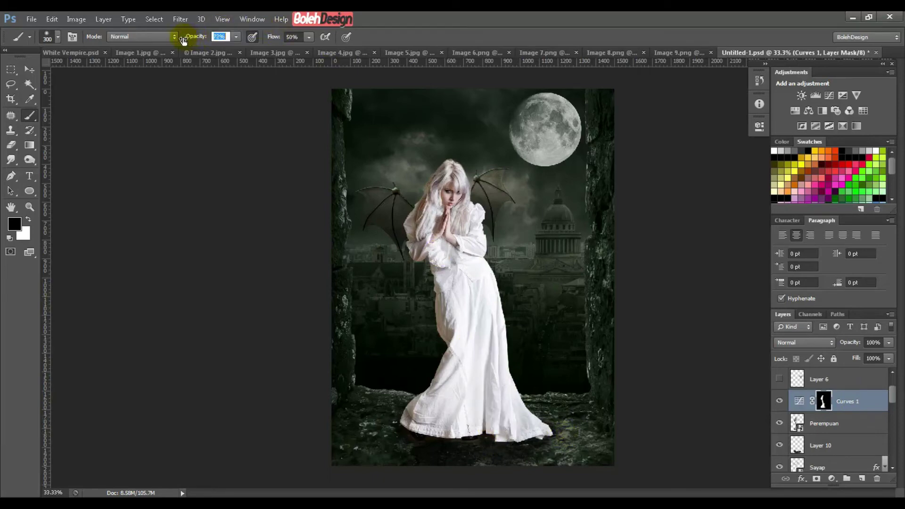
drag(272, 39, 270, 40)
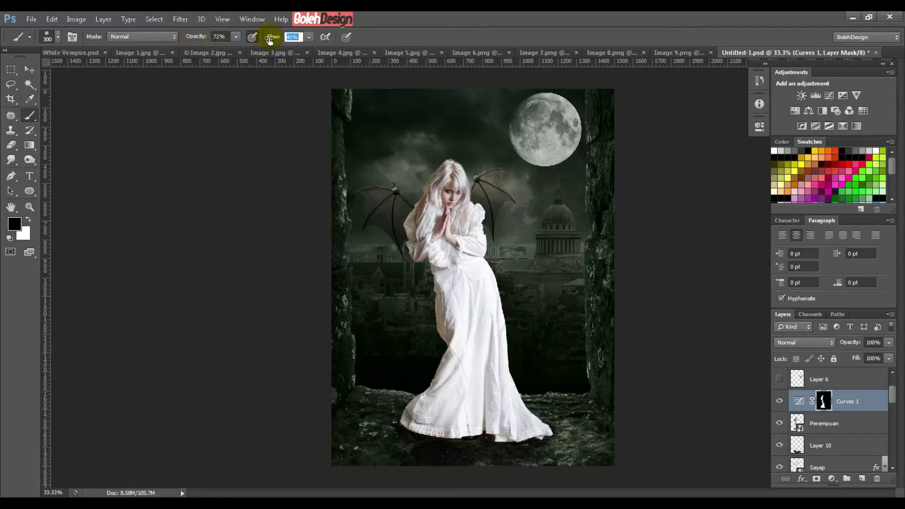
mouse_move(483, 233)
mouse_down()
mouse_move(483, 292)
mouse_move(526, 330)
mouse_move(508, 288)
mouse_move(483, 273)
mouse_move(472, 247)
mouse_move(472, 179)
mouse_move(484, 328)
mouse_move(518, 411)
mouse_move(502, 384)
mouse_move(474, 427)
mouse_move(526, 415)
mouse_move(553, 430)
mouse_move(488, 271)
mouse_move(477, 212)
mouse_up()
key(])
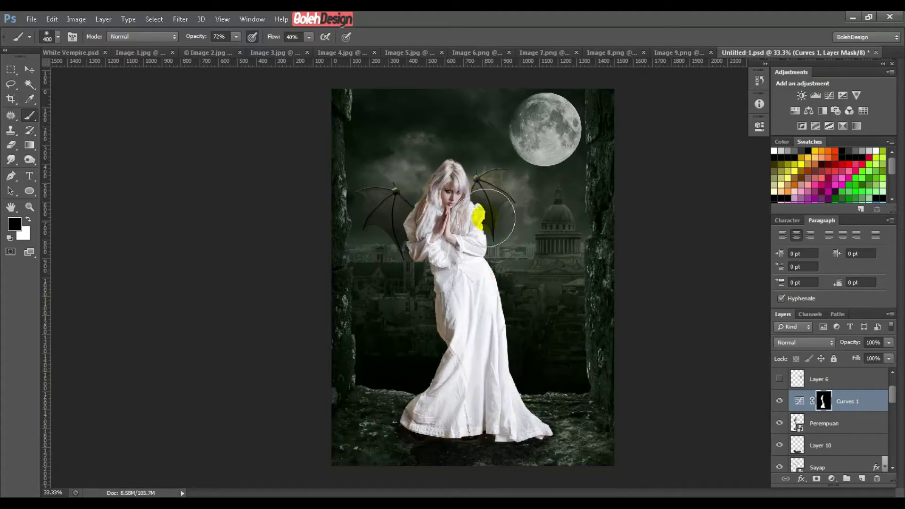
click(778, 400)
click(778, 401)
click(774, 398)
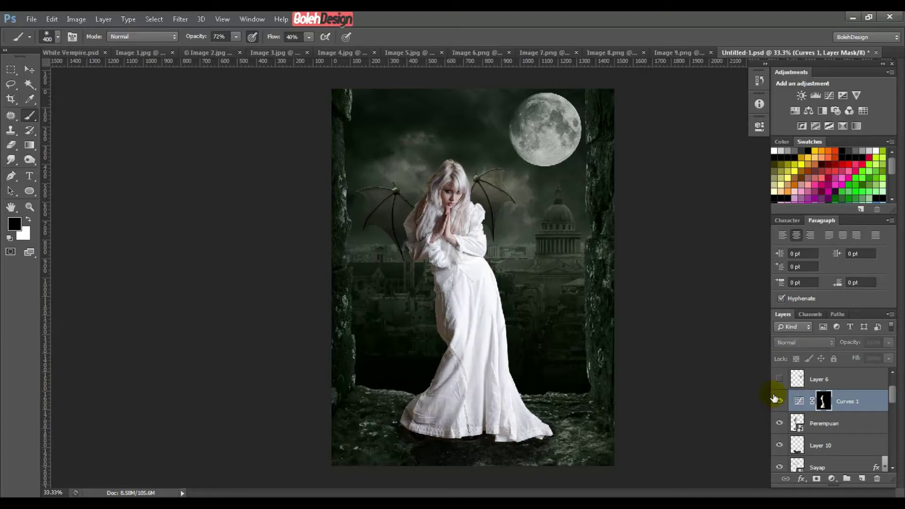
click(774, 398)
- Dab black on the Curves 1 mask over the lower skirt and compare the lighting by toggling the adjustment's visibility
click(462, 405)
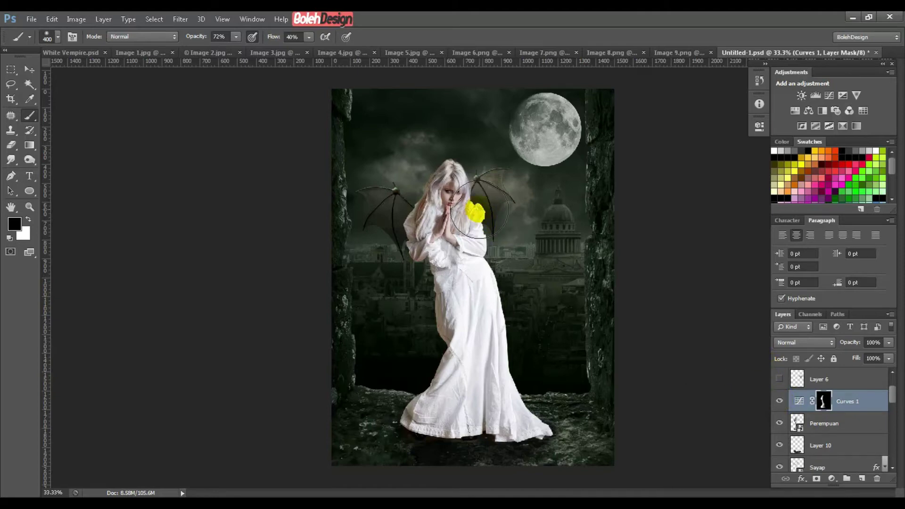
click(779, 401)
click(779, 401)
click(780, 402)
click(780, 401)
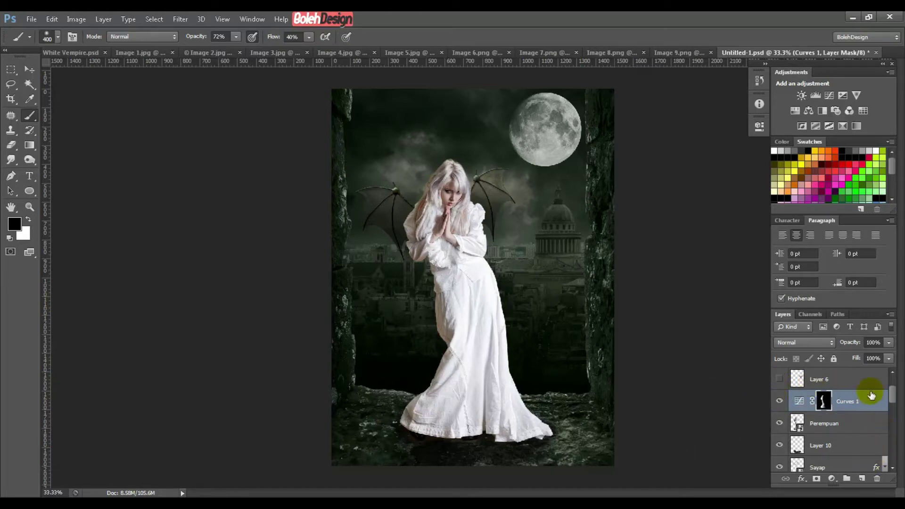
- Load the woman's outline from the Perempuan layer as a selection and add a Selective Color adjustment layer masked to it
ctrl+click(797, 422)
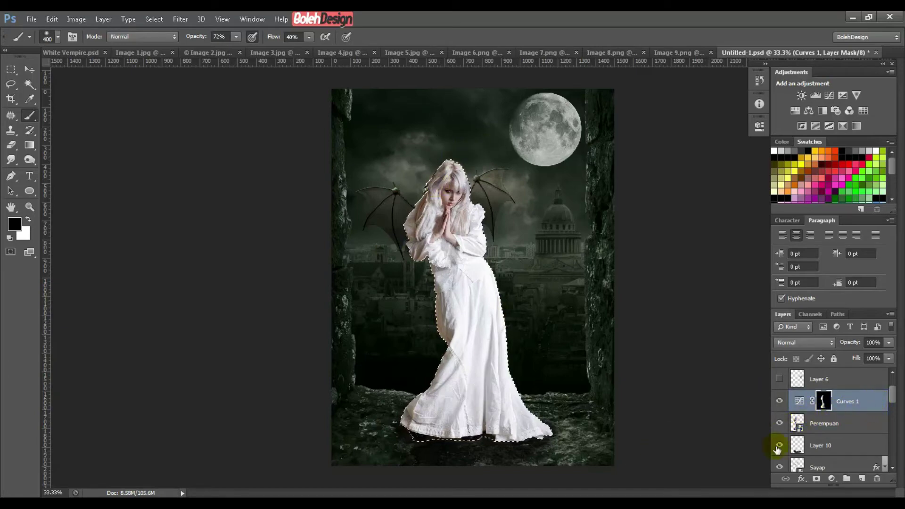
click(832, 478)
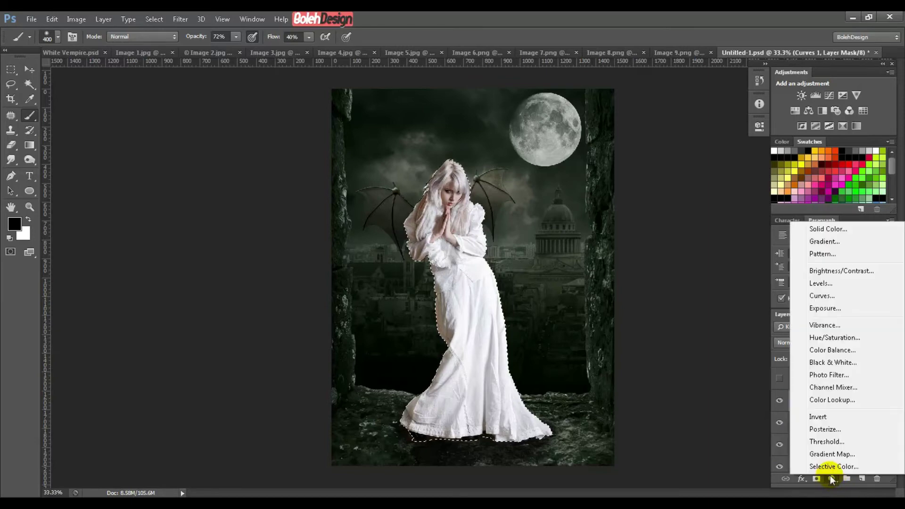
click(837, 468)
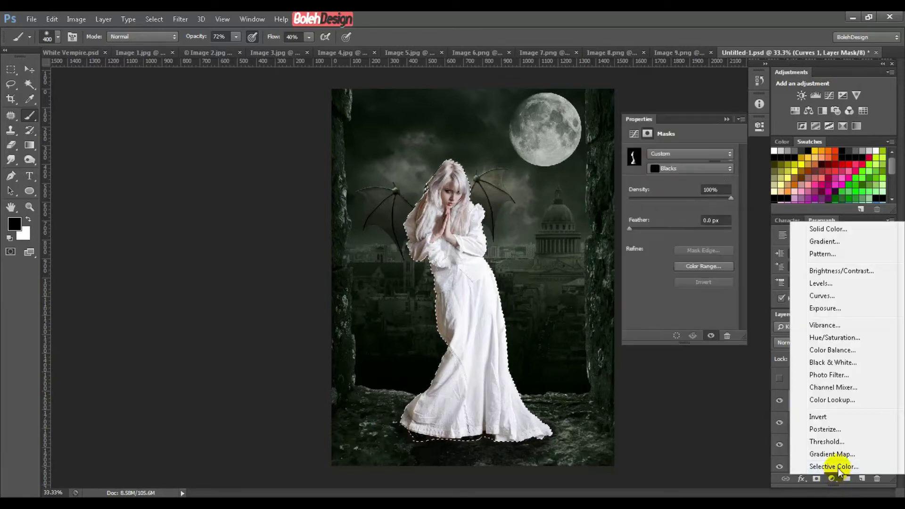
click(838, 468)
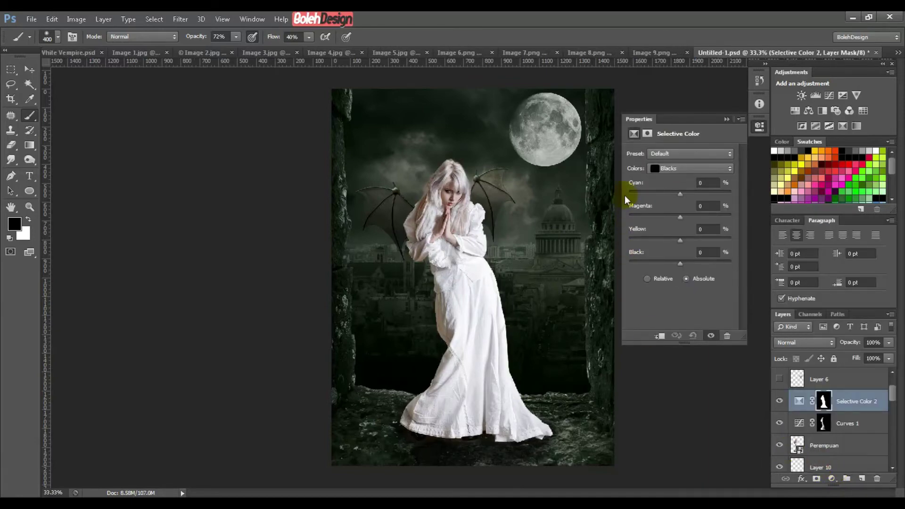
- Set the Selective Color Neutrals to Cyan 5%, Magenta 5%, Yellow 5% and Black -7%
click(673, 169)
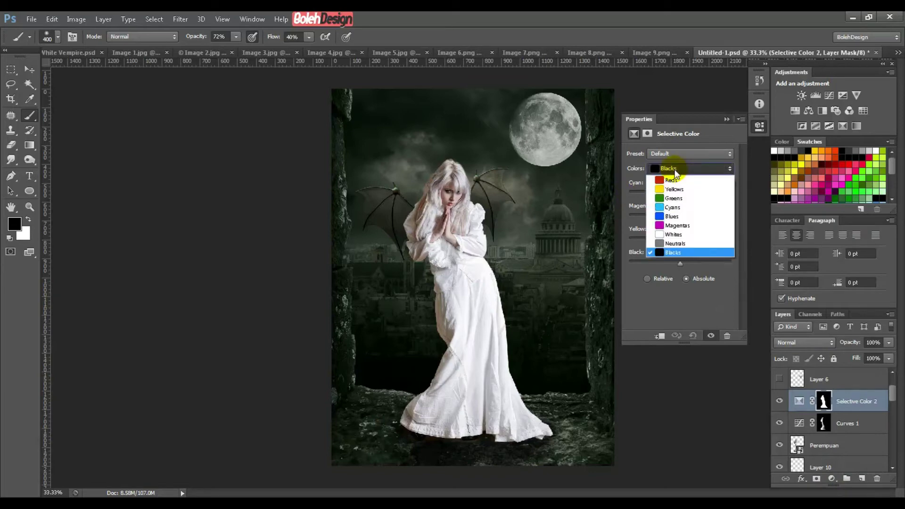
click(689, 243)
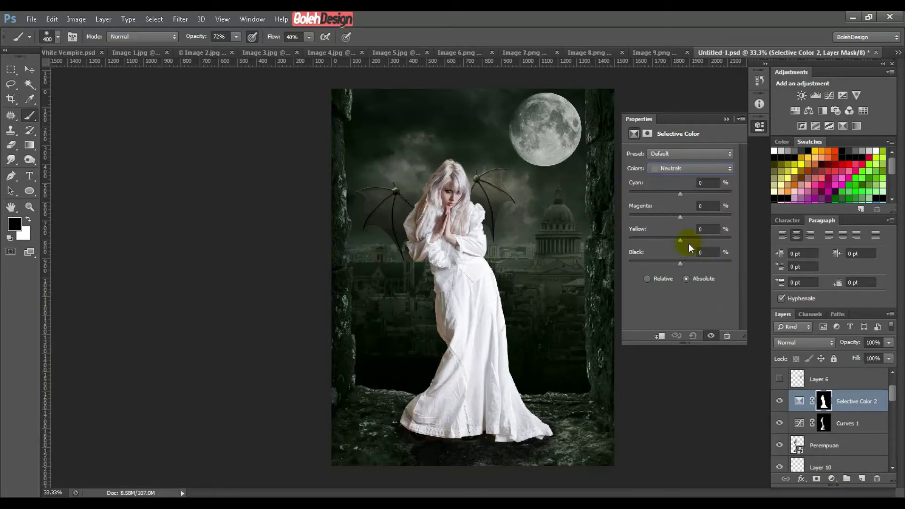
click(702, 183)
text(5)
key(Tab)
text(5)
key(Tab)
text(5)
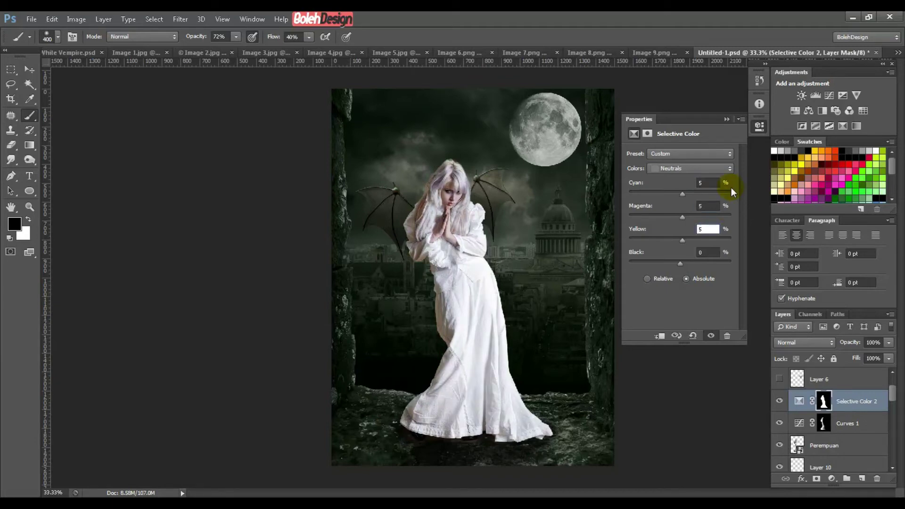
key(Tab)
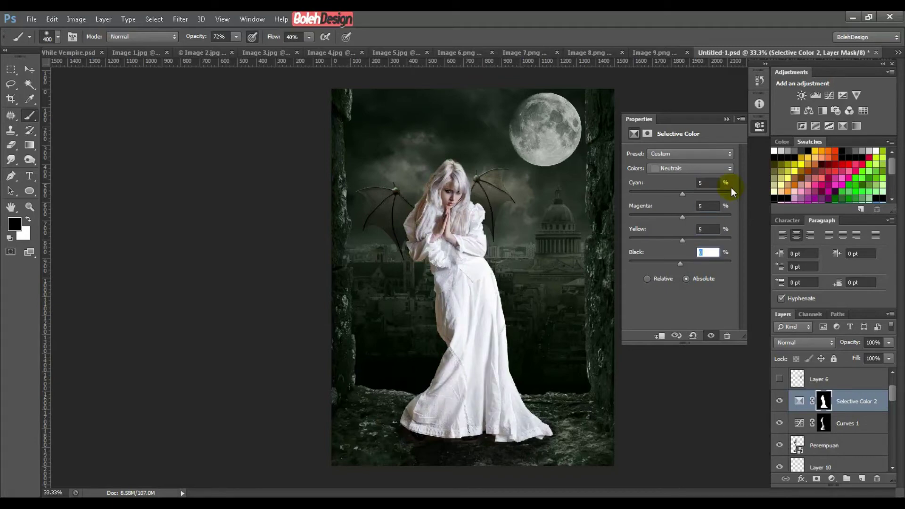
text(-7)
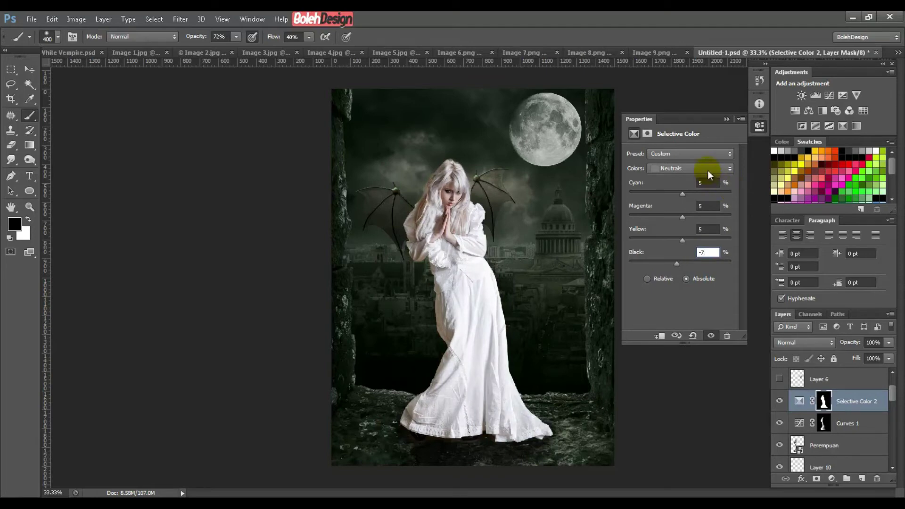
- Set the Selective Color Reds to Cyan 5%, Magenta 10%, Yellow 10% and Black 3%
click(686, 168)
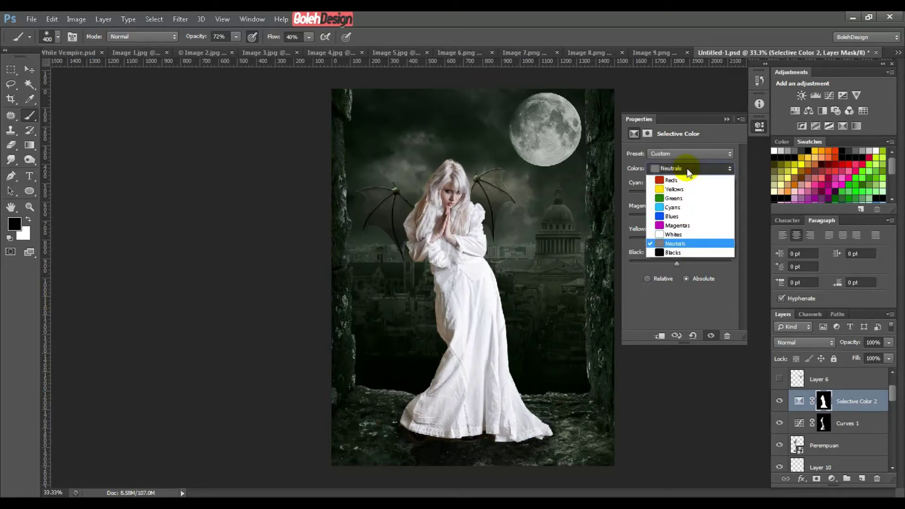
click(679, 175)
click(706, 183)
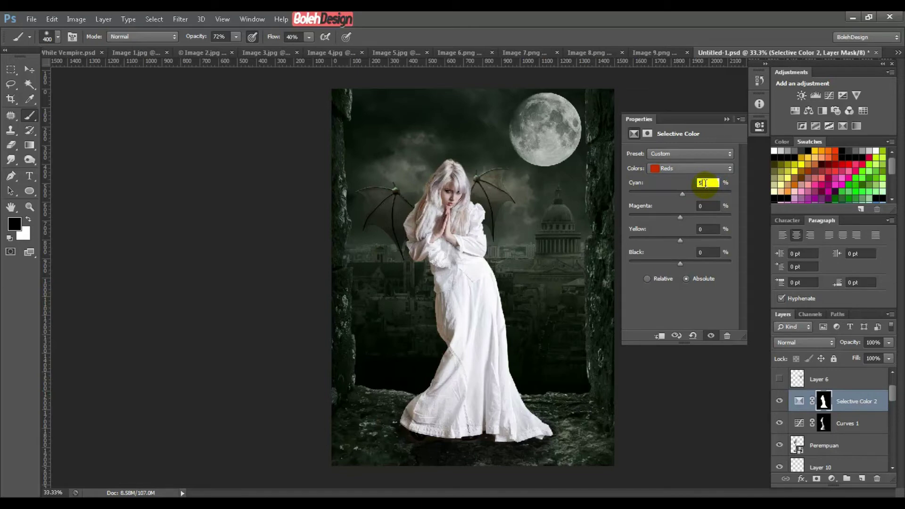
key(Tab)
text(10)
key(Tab)
text(1)
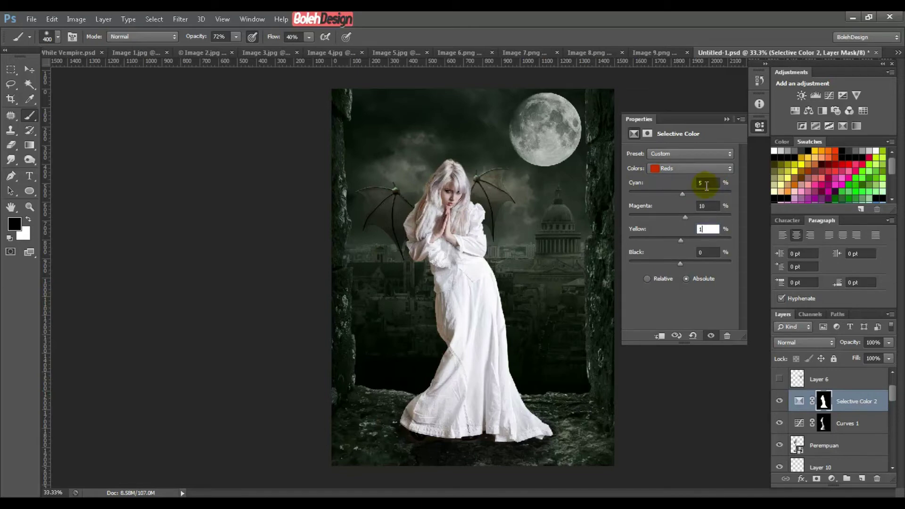
key(Tab)
text(3)
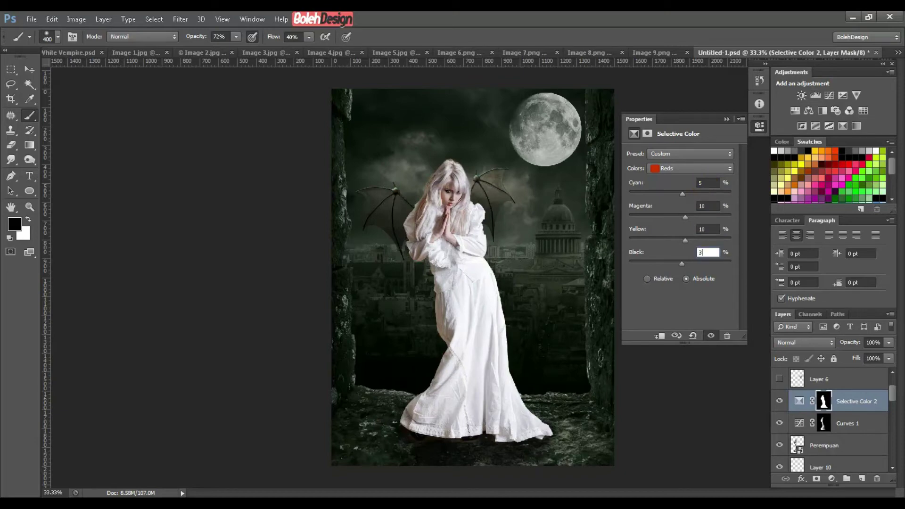
- Set the Selective Color Yellows to Cyan 10%, Magenta 10% and Yellow -100%, and raise Black slightly
click(690, 171)
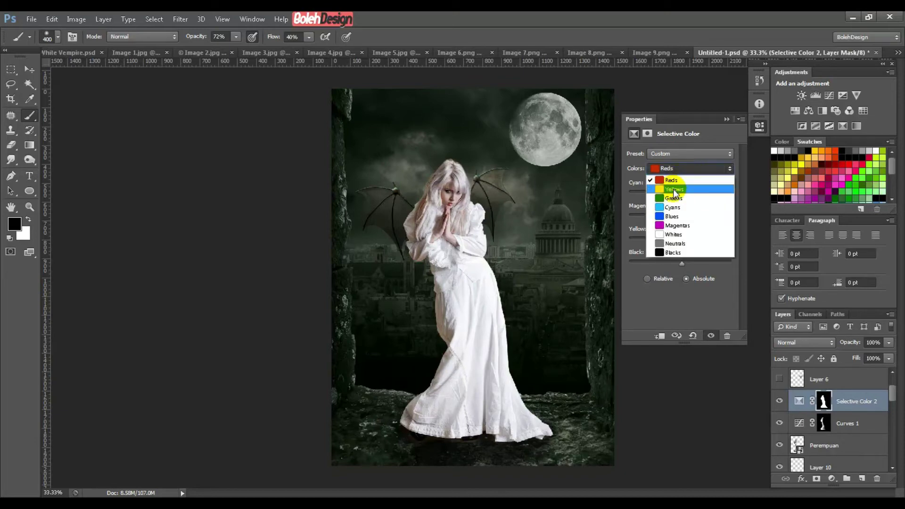
click(706, 192)
click(703, 183)
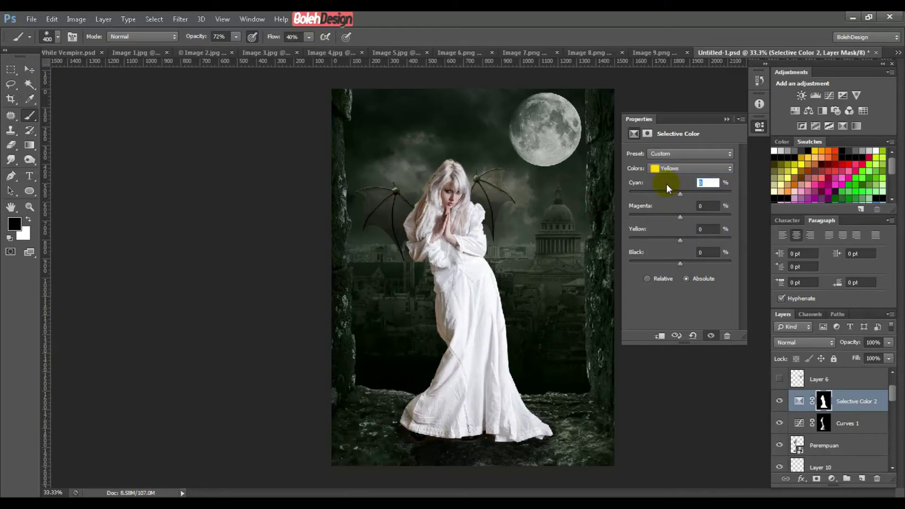
text(10)
key(Tab)
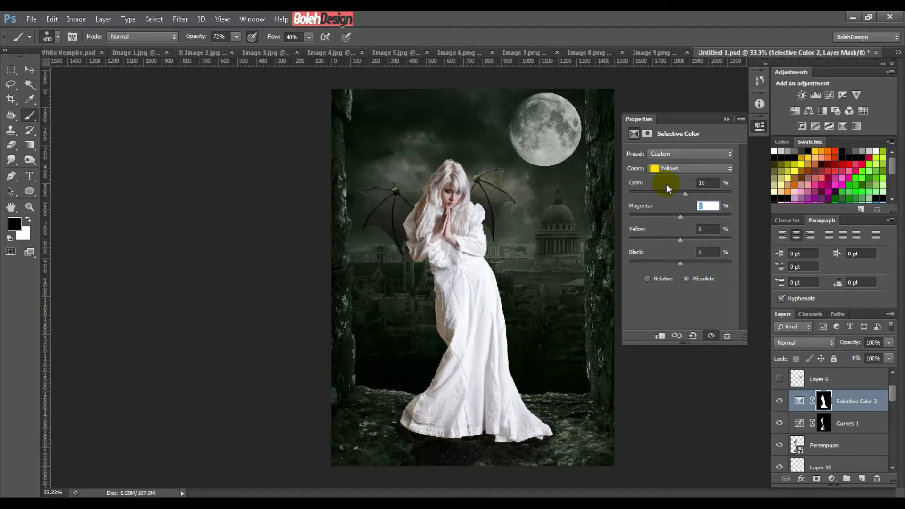
text(10)
key(Tab)
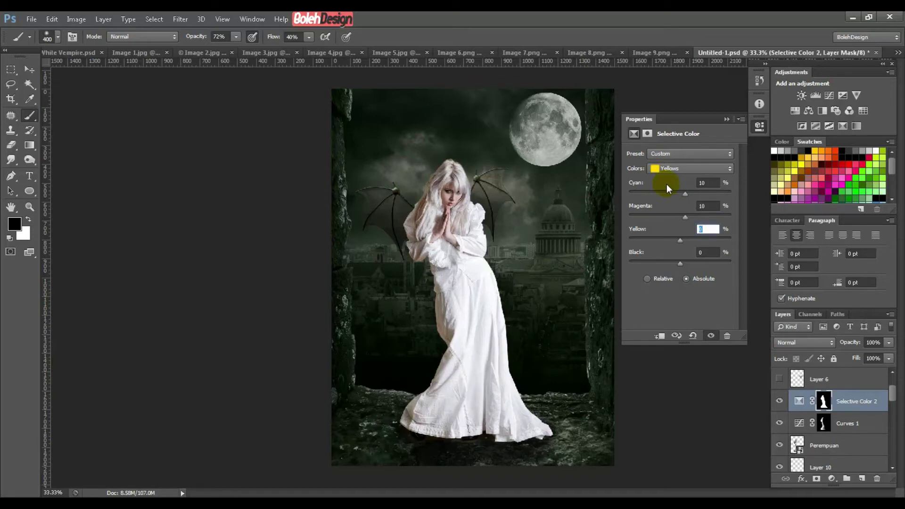
text(-100)
click(719, 229)
click(716, 251)
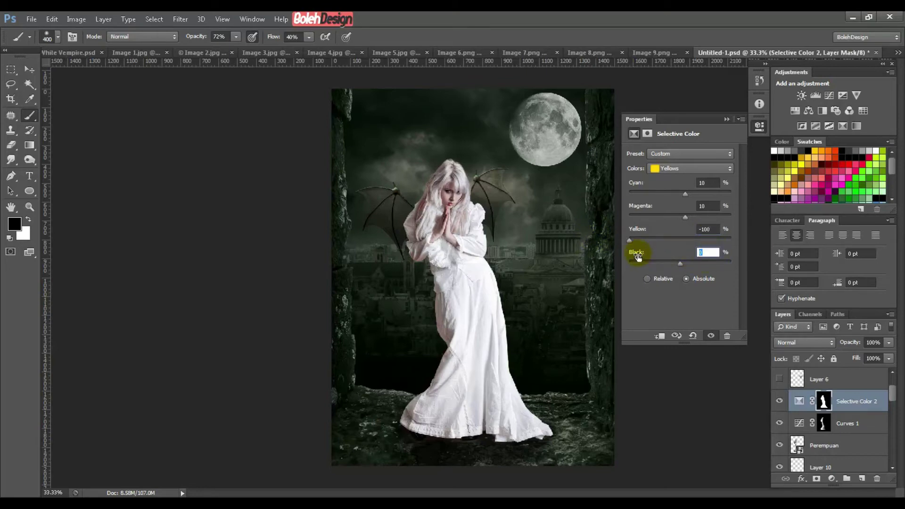
- Set the Selective Color Blacks to Cyan 5%, Magenta 5%, Yellow 12% and Black 0%
click(698, 168)
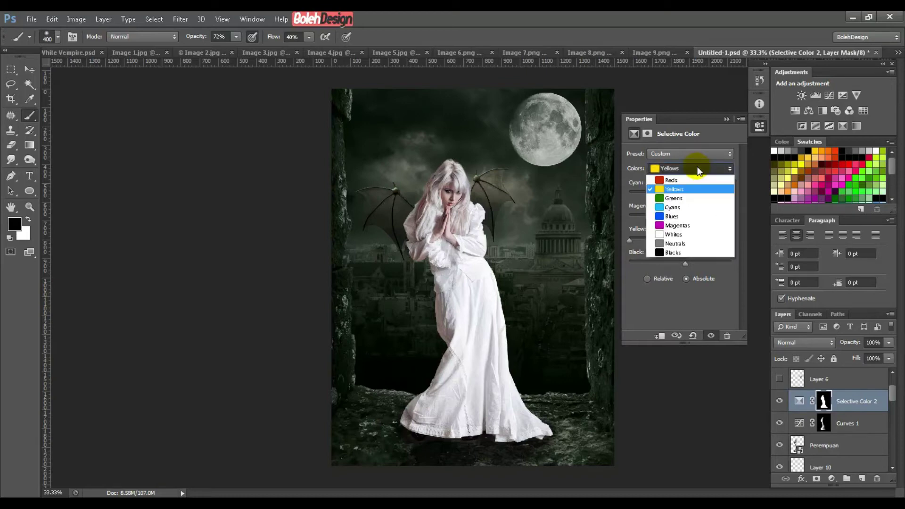
click(681, 257)
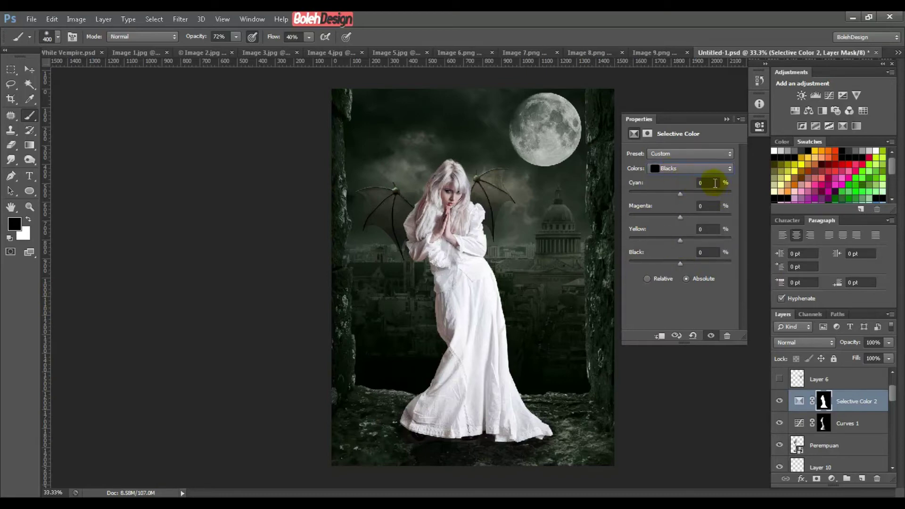
click(708, 182)
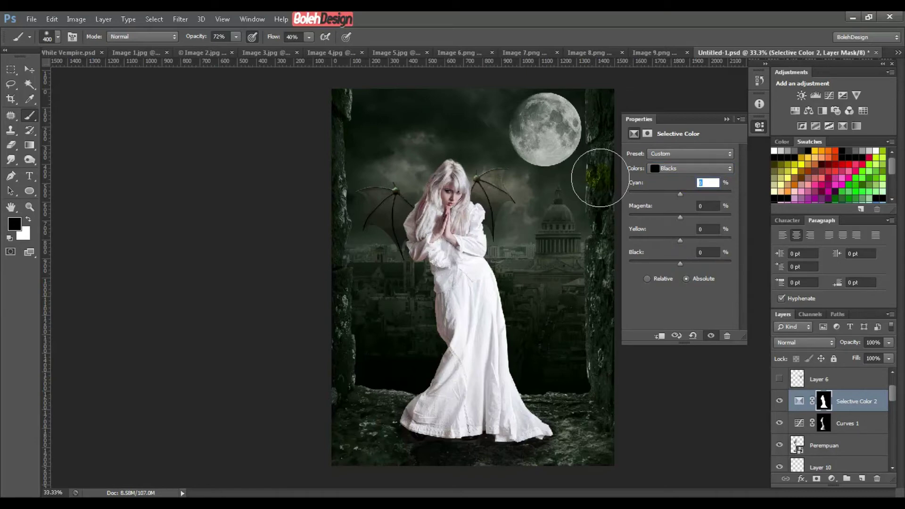
text(5)
key(Tab)
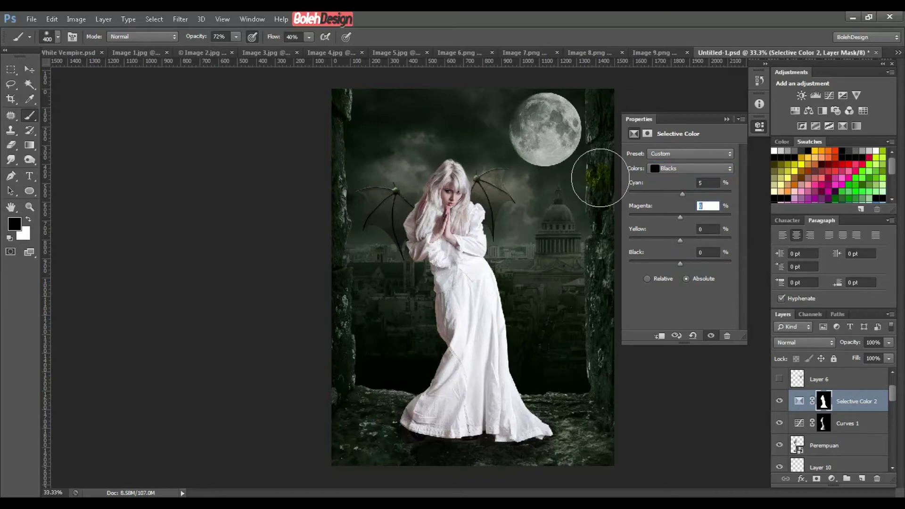
text(5)
key(Tab)
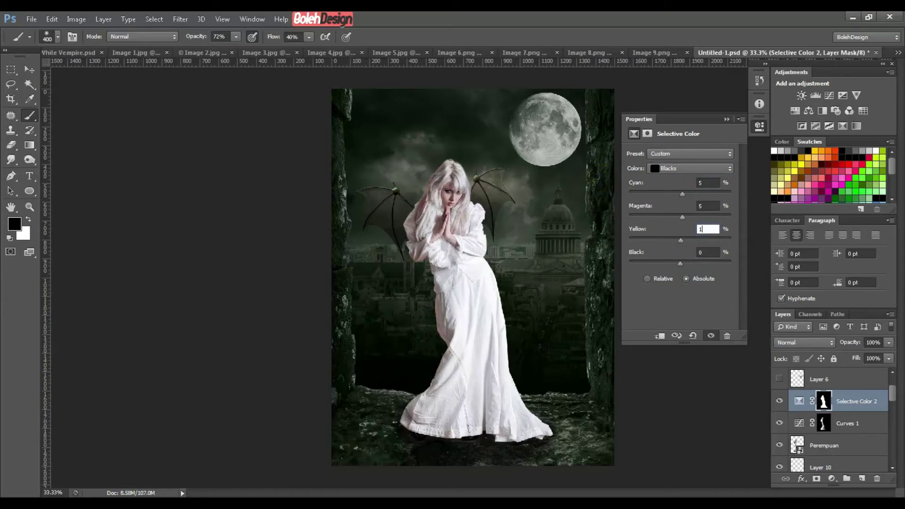
text(12)
key(Tab)
text(0)
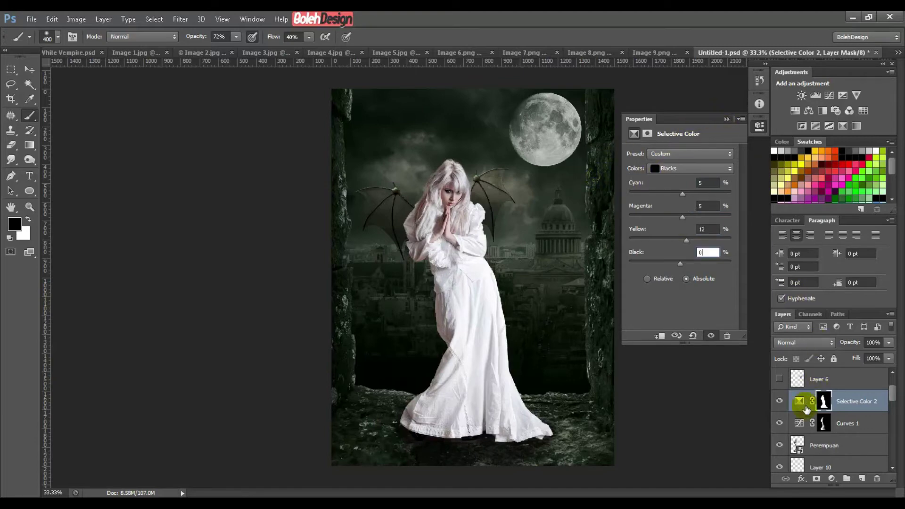
- Compare the woman's color with and without the Selective Color 2 adjustment, leave it visible, and collapse its settings
click(779, 402)
click(780, 401)
click(779, 401)
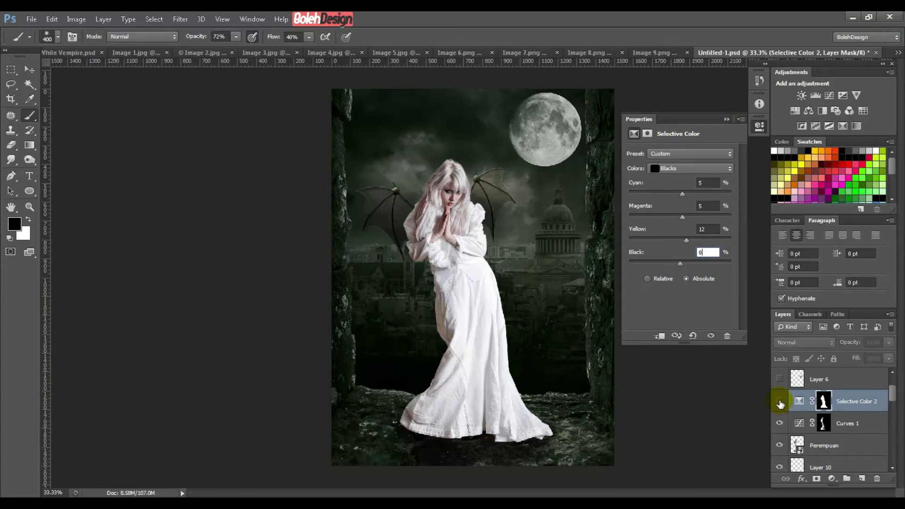
click(780, 402)
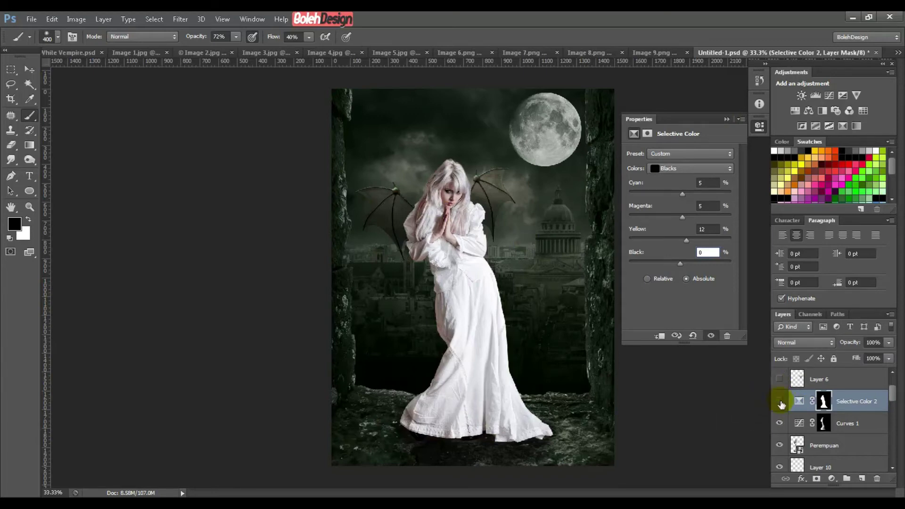
click(779, 401)
click(779, 401)
click(780, 401)
click(780, 402)
click(779, 401)
click(779, 401)
click(780, 401)
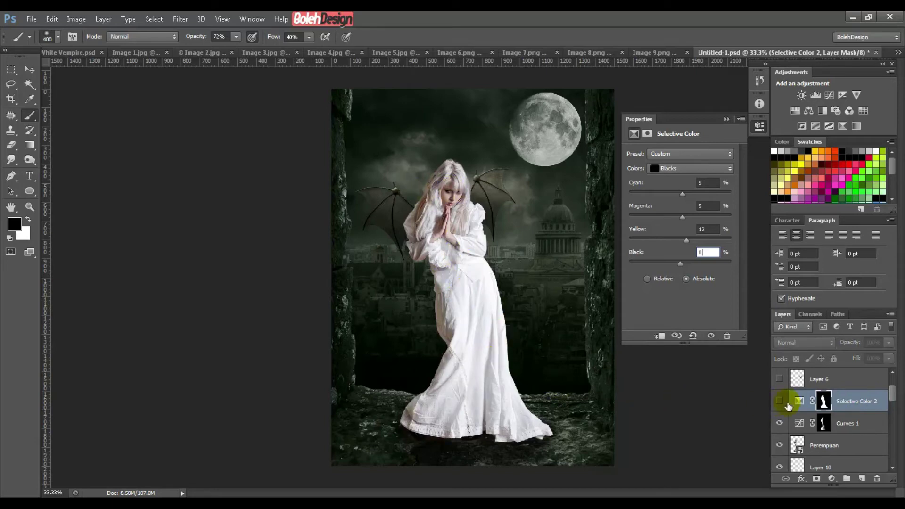
click(779, 402)
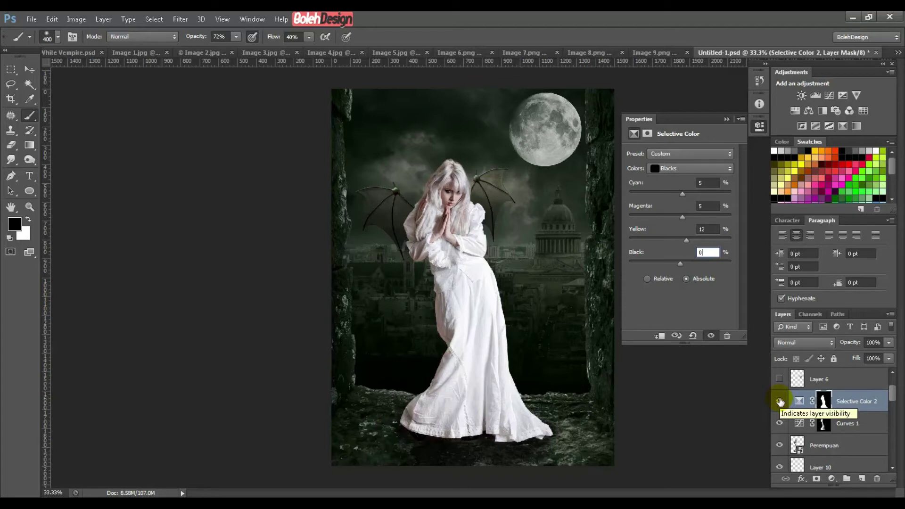
click(726, 119)
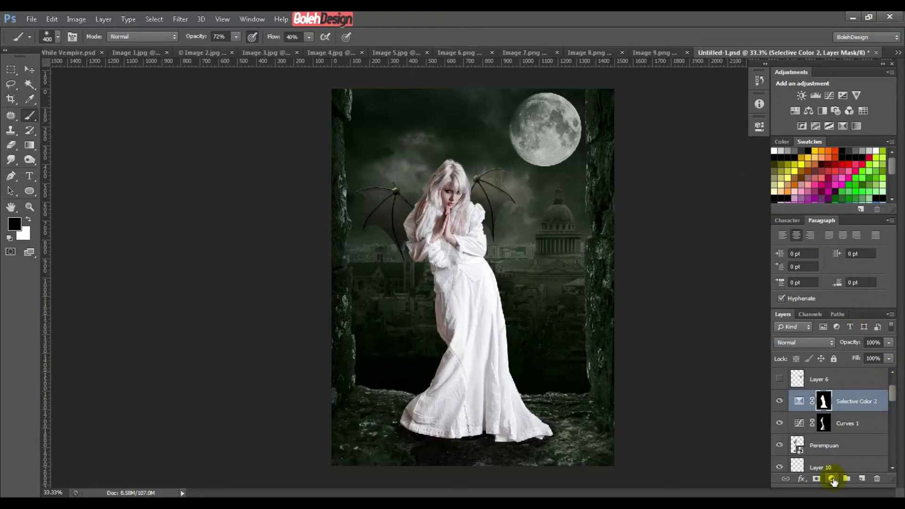
- Load the woman's outline from the Perempuan layer as a selection and add a Photo Filter adjustment masked to it
click(832, 479)
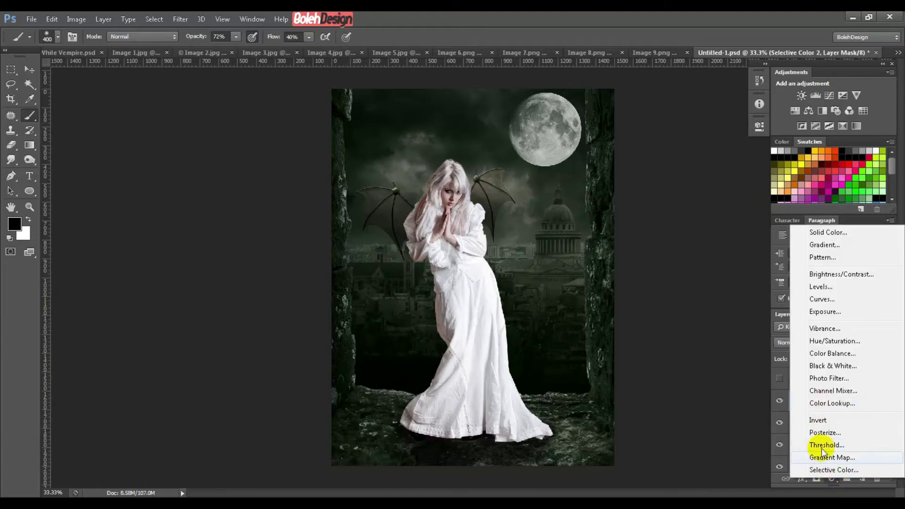
click(725, 413)
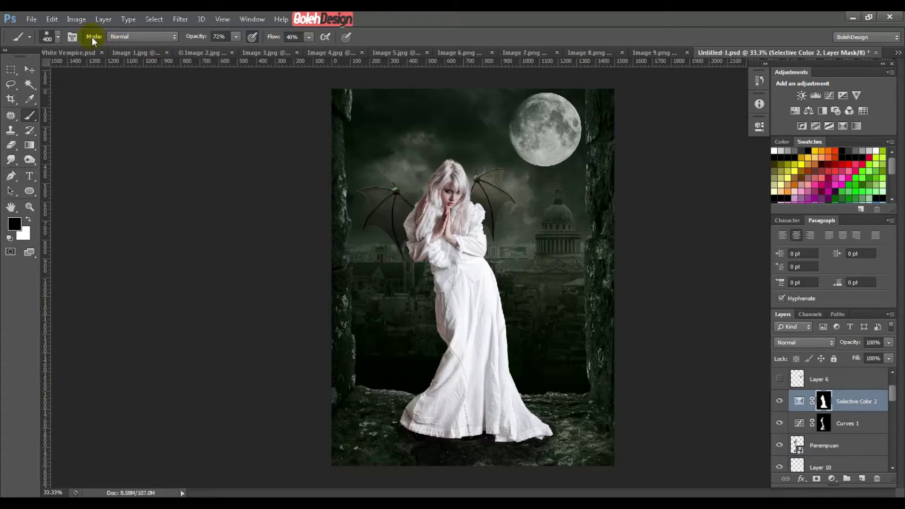
click(27, 70)
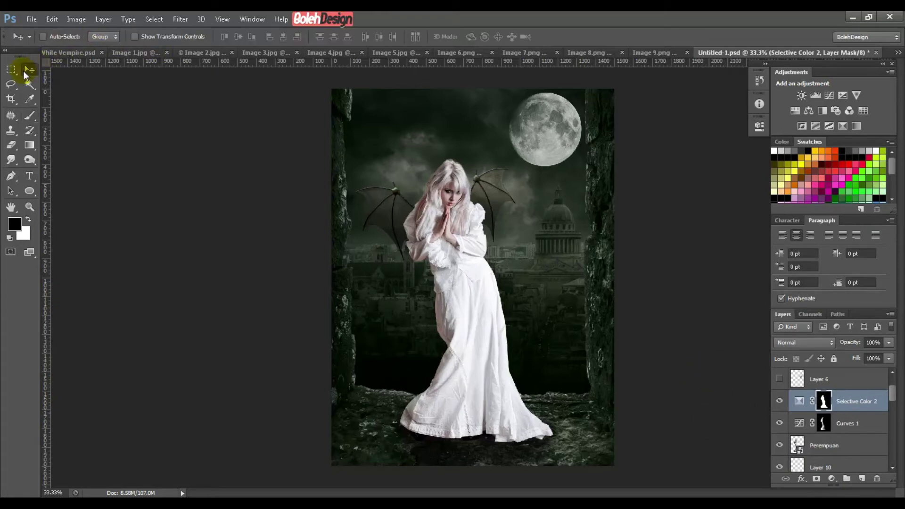
ctrl+click(798, 445)
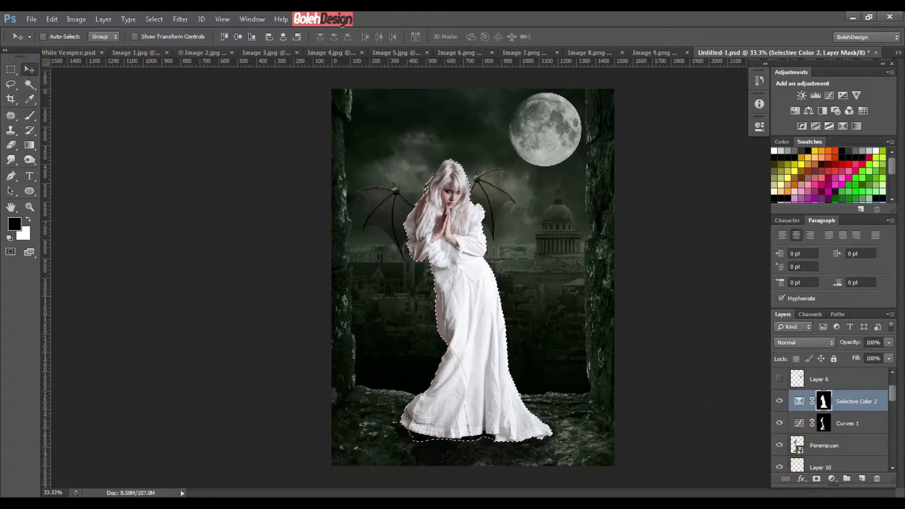
click(832, 478)
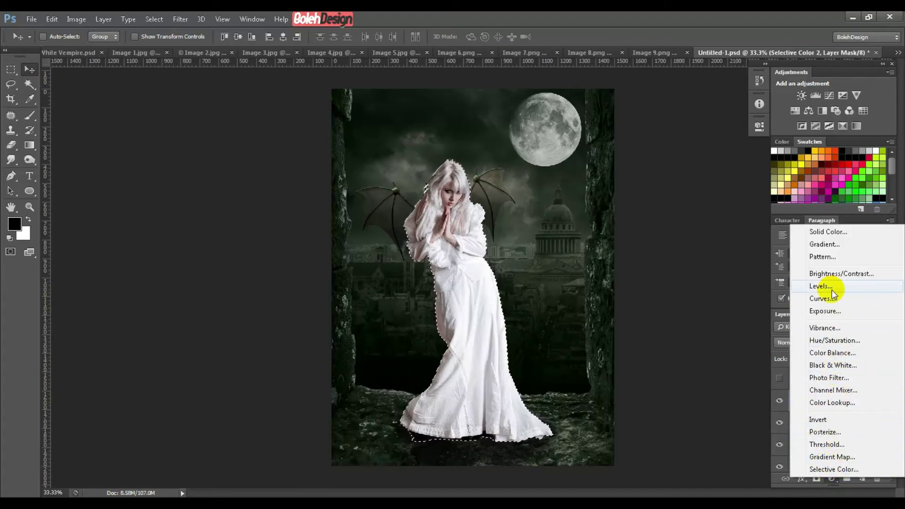
click(837, 378)
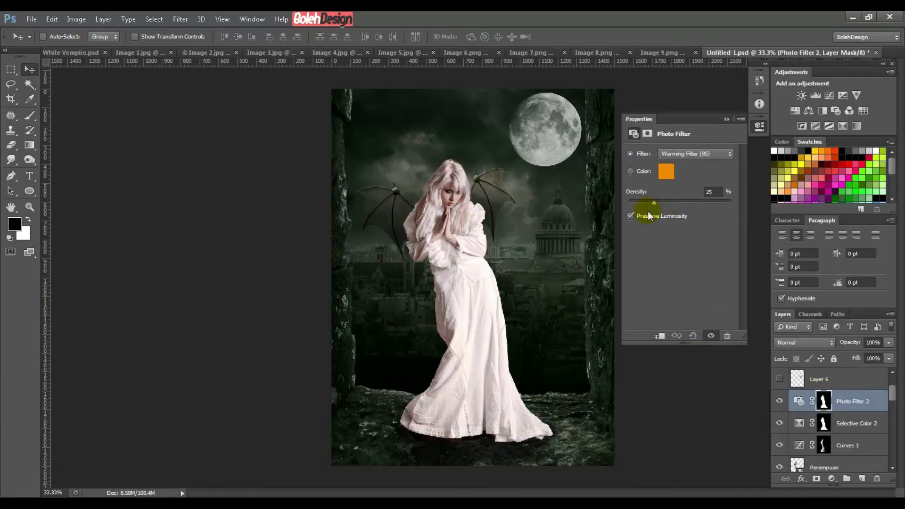
- Set the woman's Photo Filter adjustment to the Sepia filter and collapse its settings
click(695, 157)
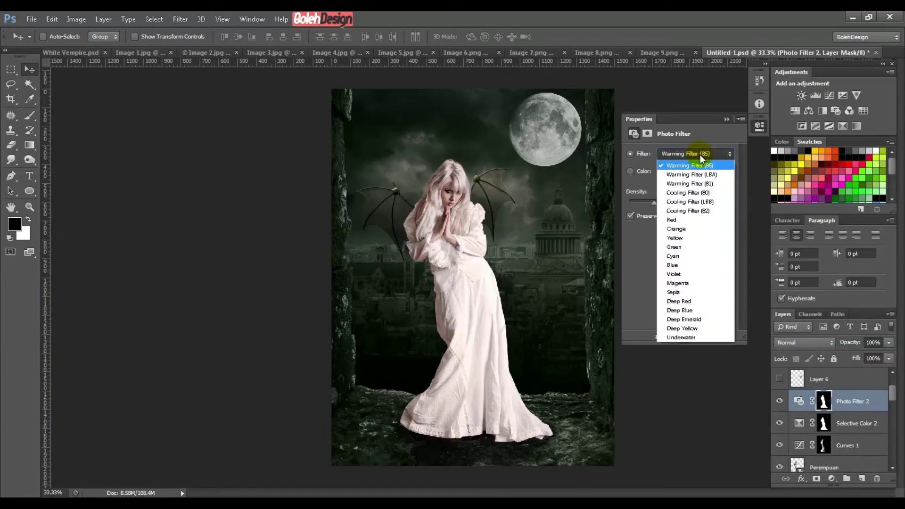
click(700, 294)
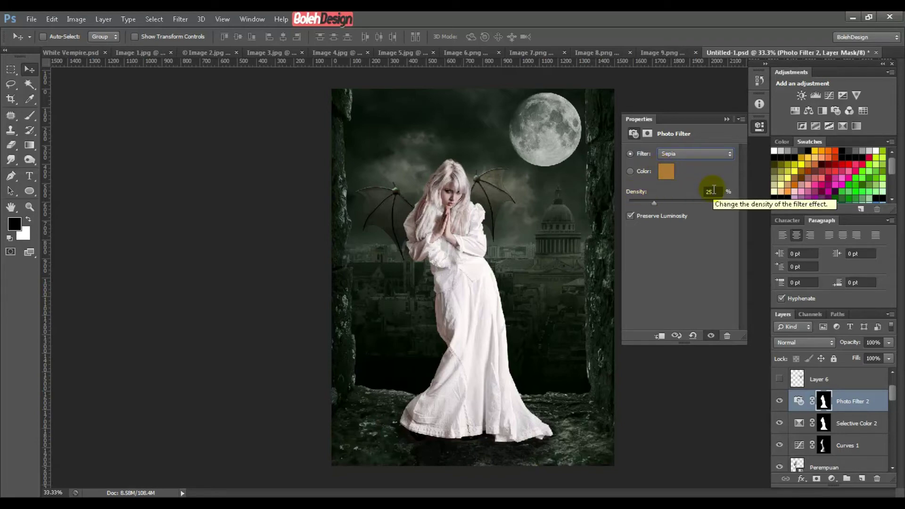
click(725, 120)
click(883, 403)
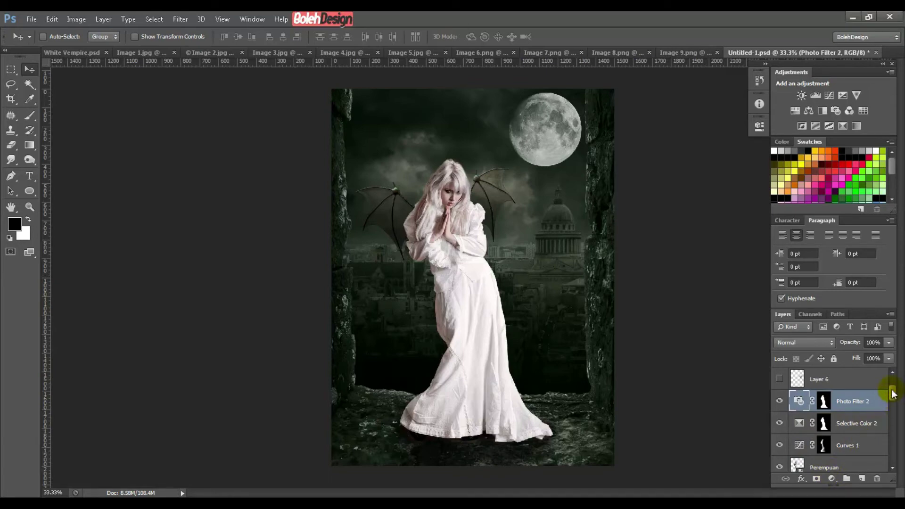
- Load the Perempuan layer's outline as a selection again and add a Color Balance adjustment masked to it above Photo Filter 2
scroll(895, 408, down, 3)
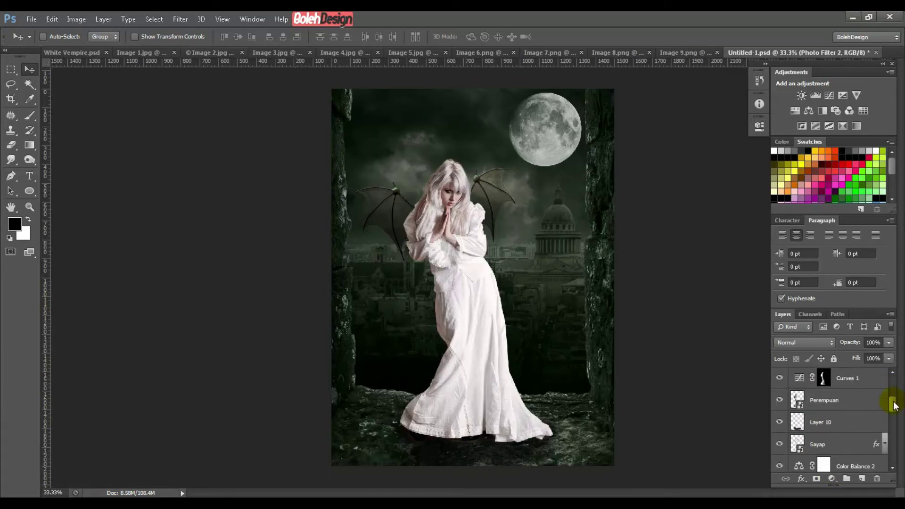
ctrl+click(797, 400)
scroll(895, 407, up, 5)
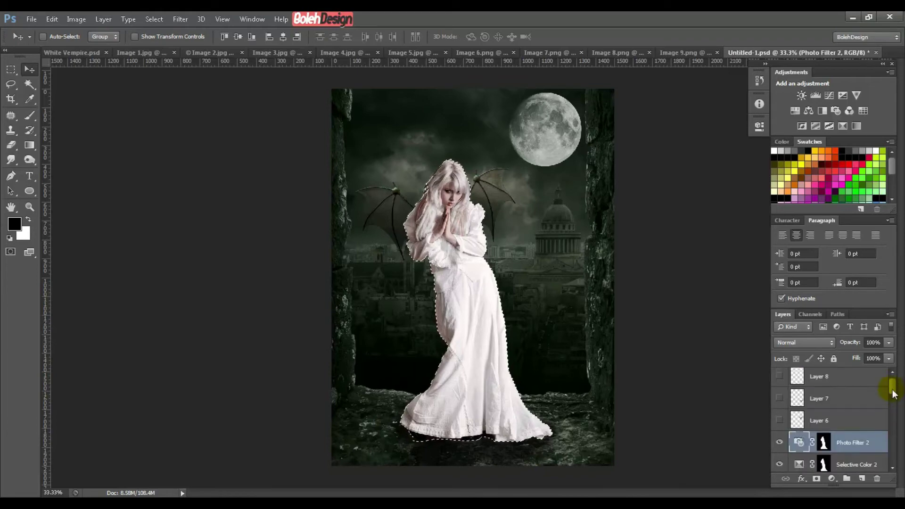
click(833, 478)
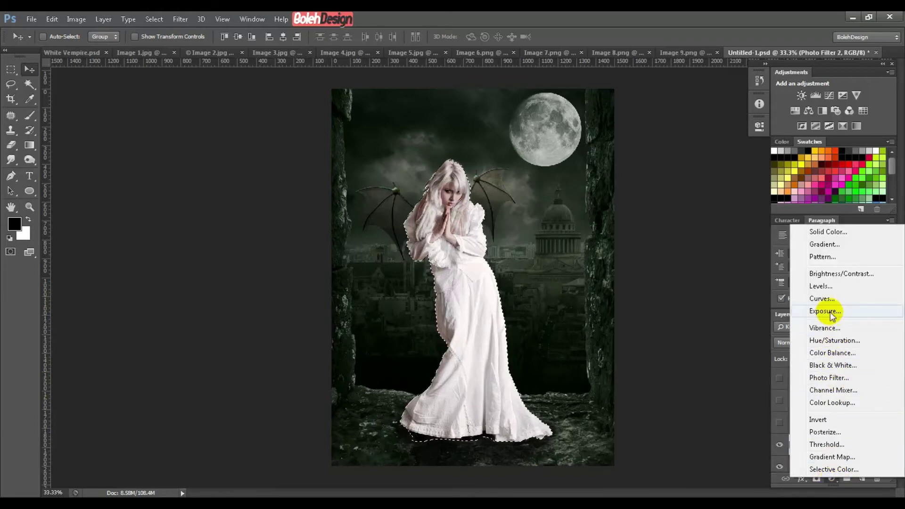
click(827, 353)
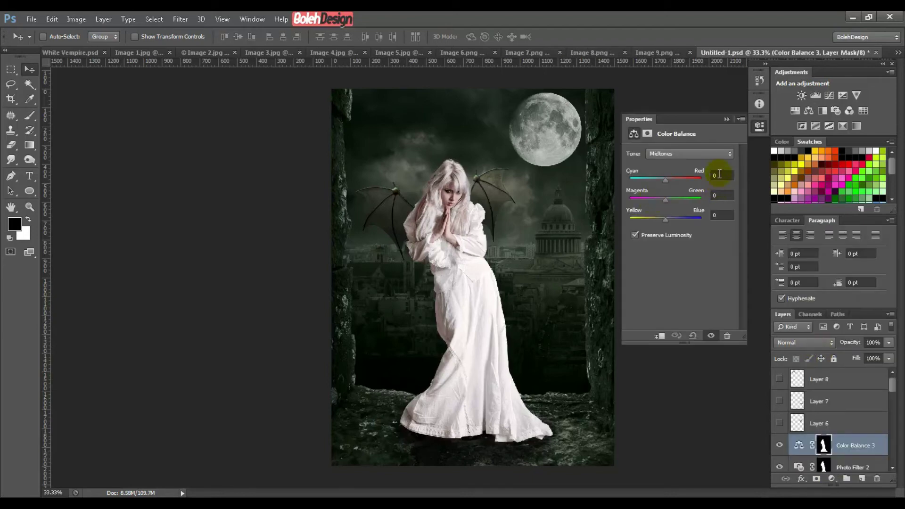
- Set the Color Balance Midtones to Cyan-Red 13, Magenta-Green 36 and Yellow-Blue 67
click(678, 153)
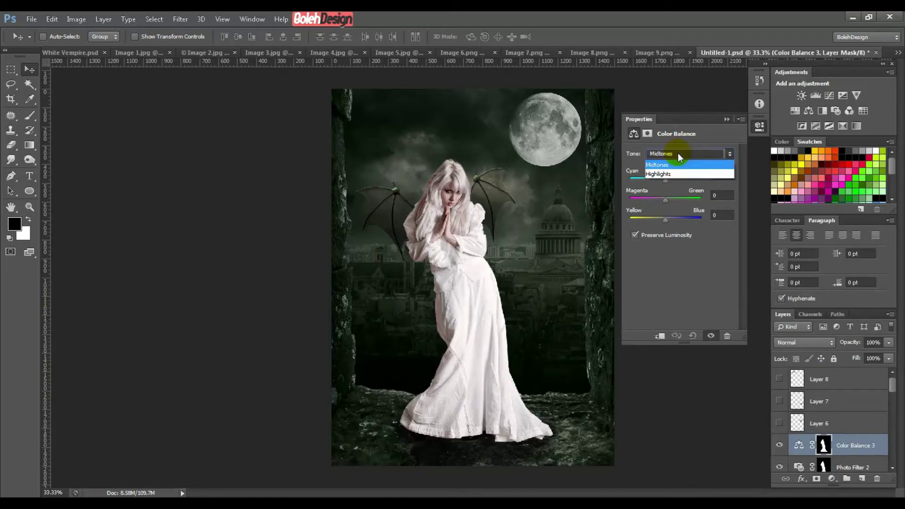
click(678, 153)
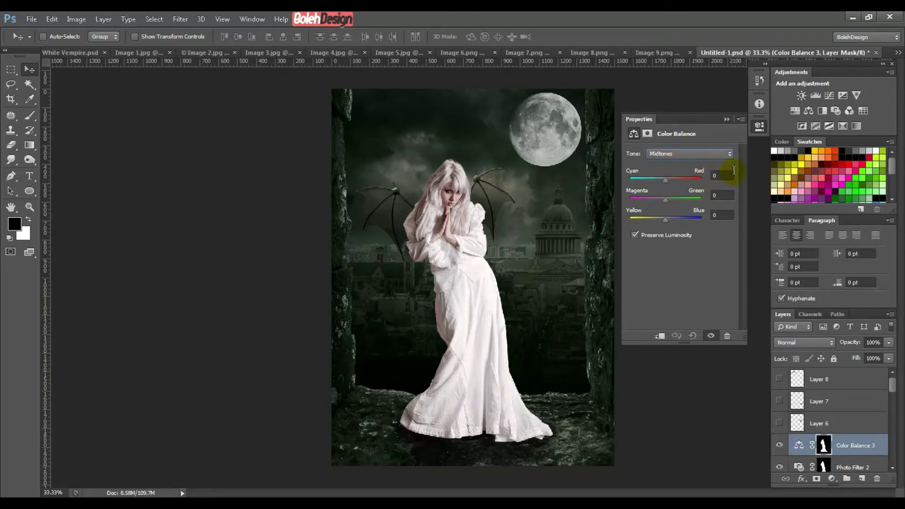
drag(733, 173, 675, 188)
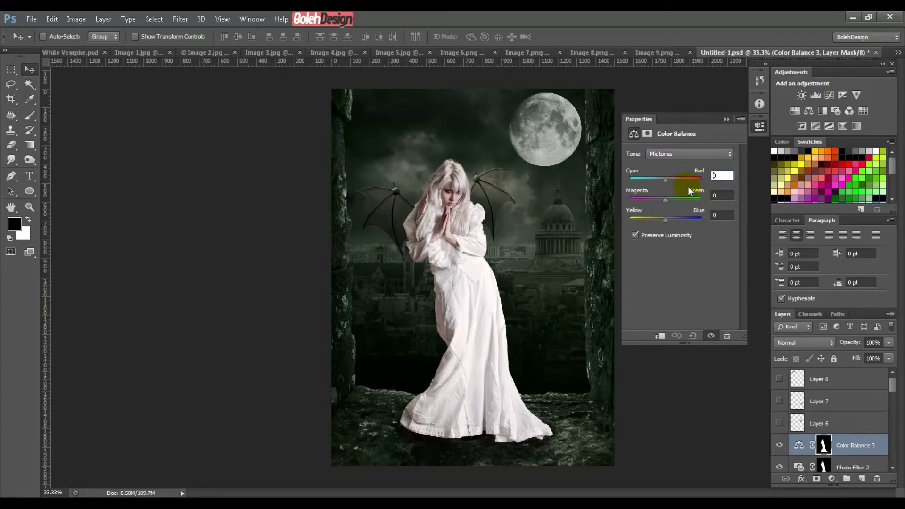
click(720, 176)
drag(726, 176, 698, 176)
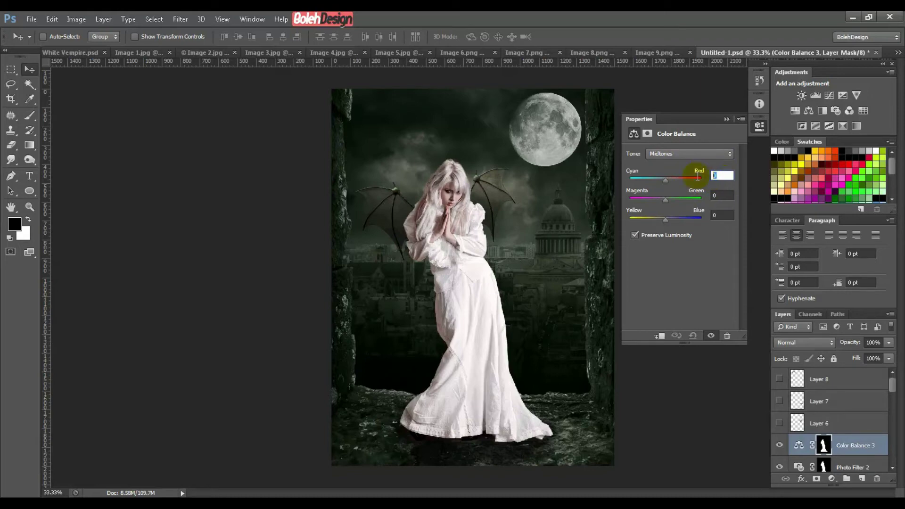
text(13)
key(Tab)
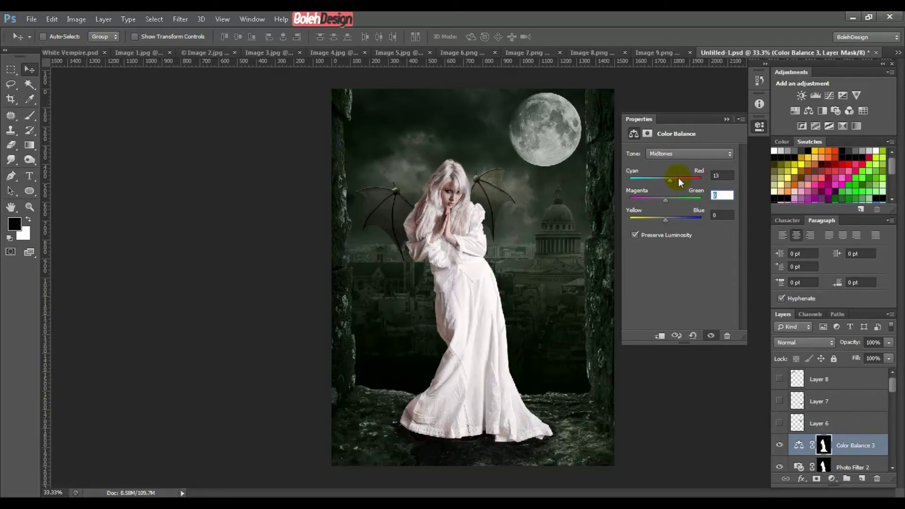
text(36)
key(Tab)
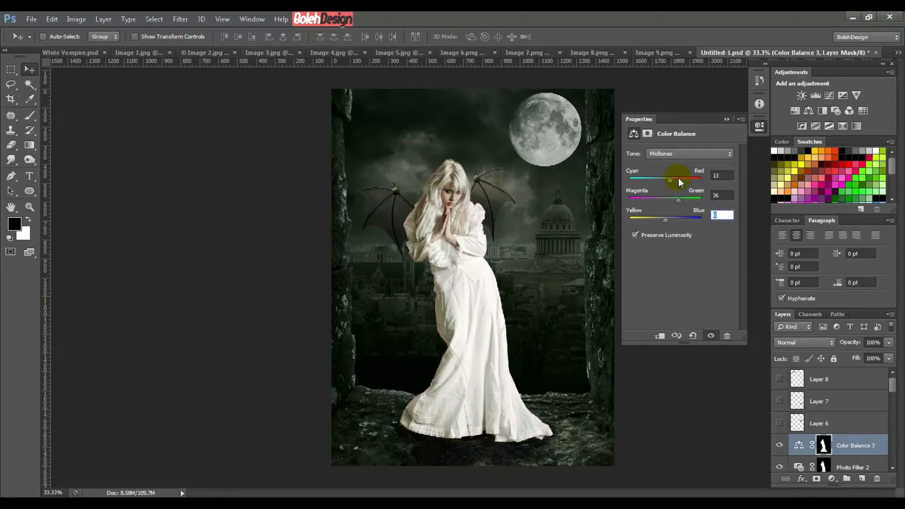
text(67)
- Compare the woman with and without the Color Balance 3 adjustment, leave it visible, and collapse its settings
click(779, 445)
click(780, 446)
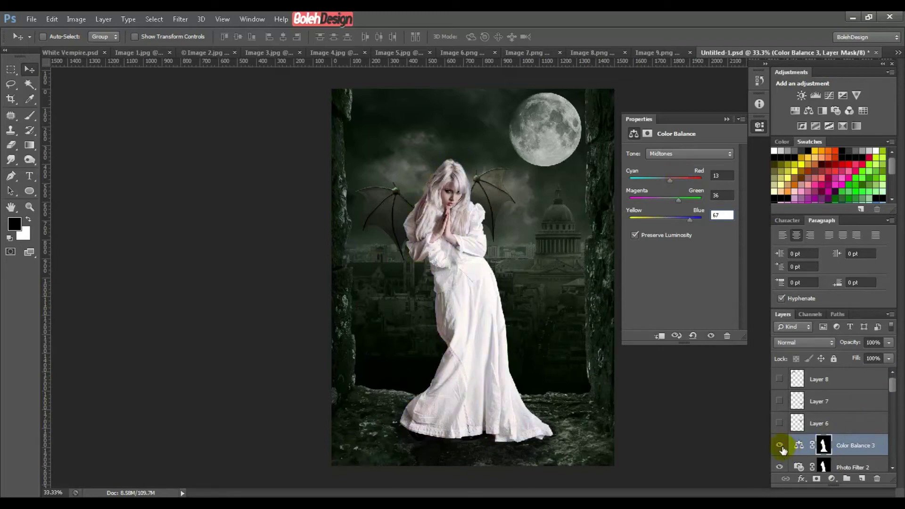
click(780, 445)
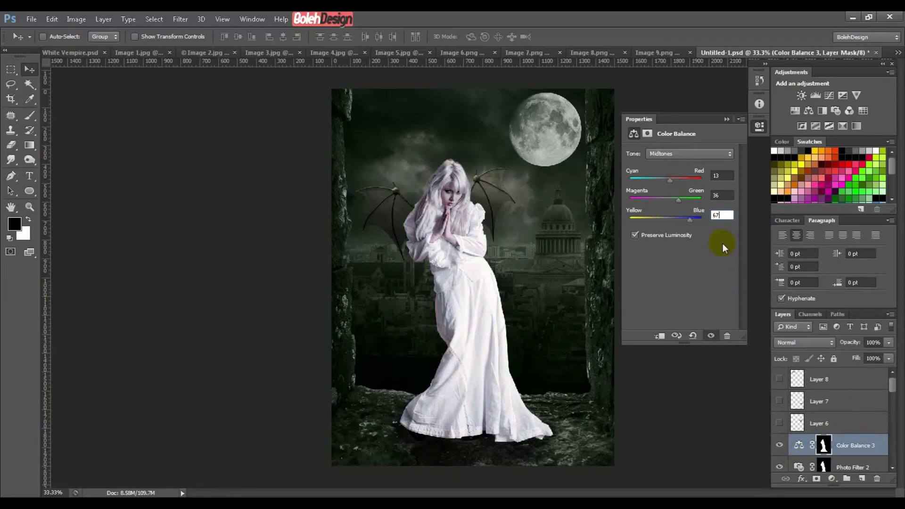
click(726, 119)
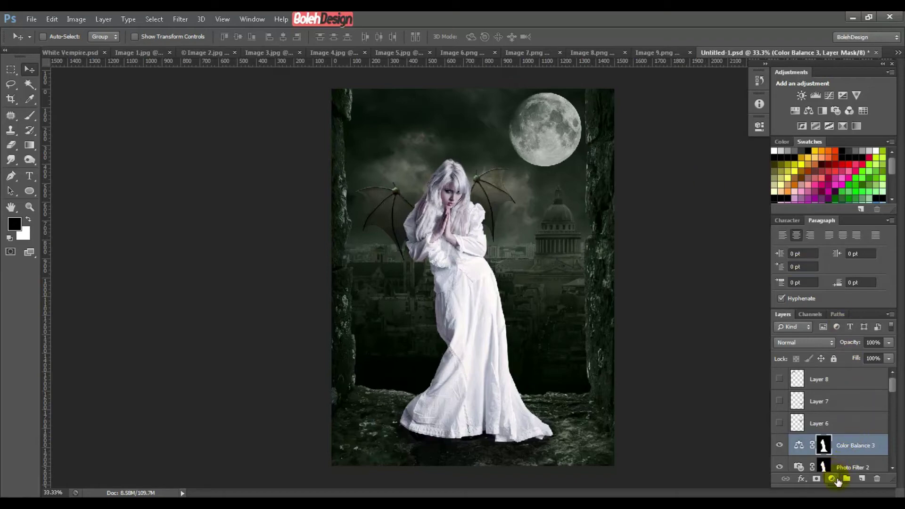
- Load the woman's outline from the Perempuan layer as a selection and add a Gradient fill layer masked to it above Color Balance 3
drag(891, 384, 896, 399)
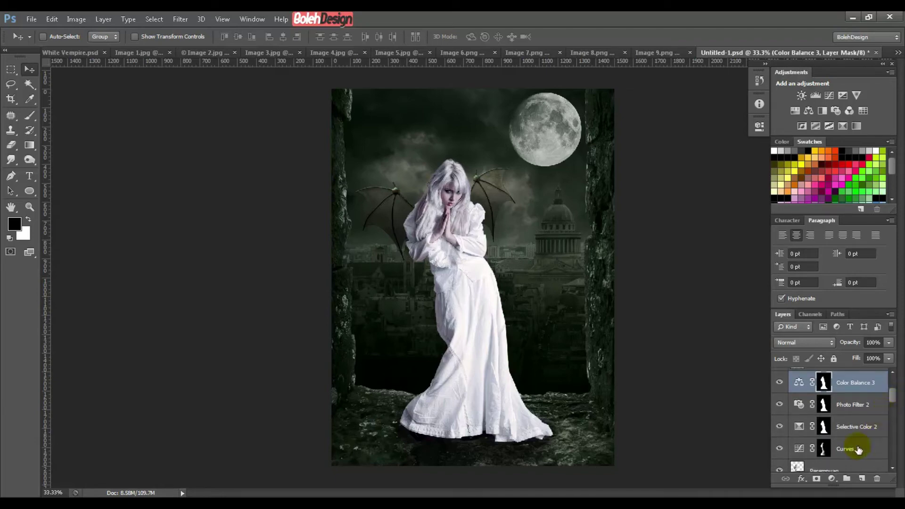
click(831, 478)
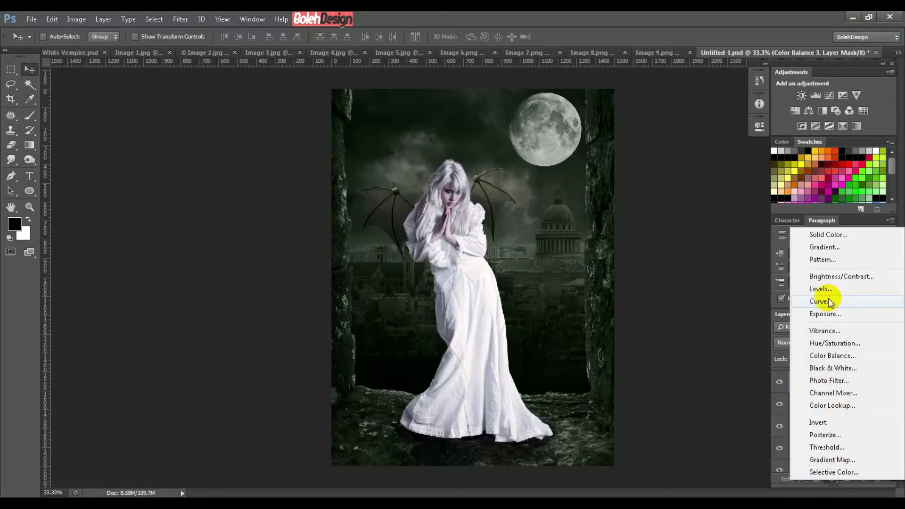
click(689, 278)
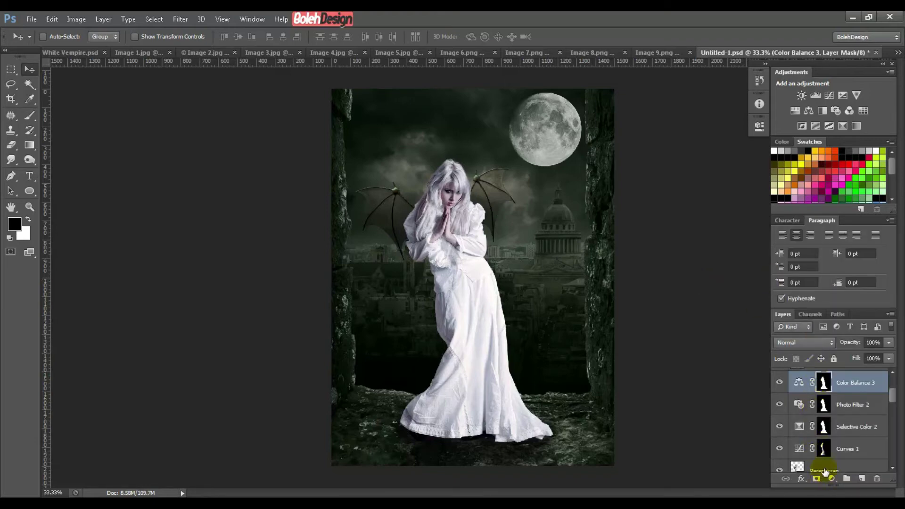
ctrl+click(797, 468)
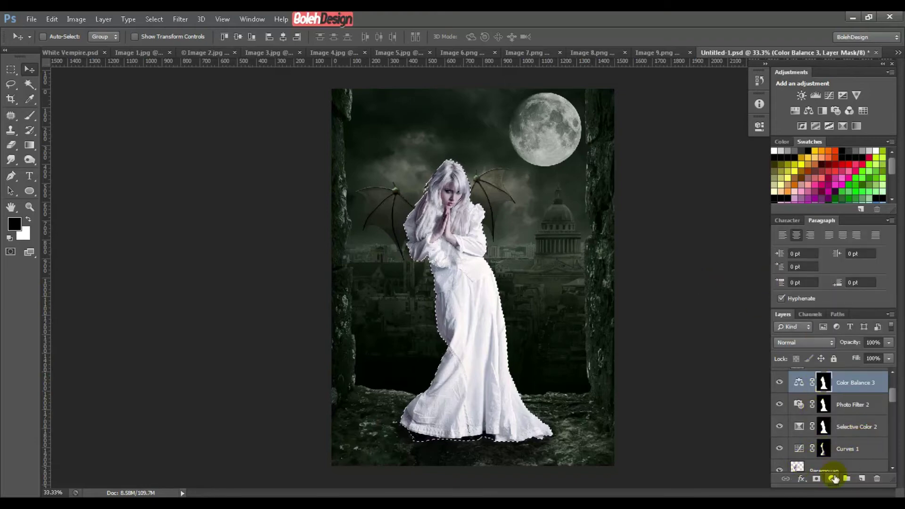
click(831, 478)
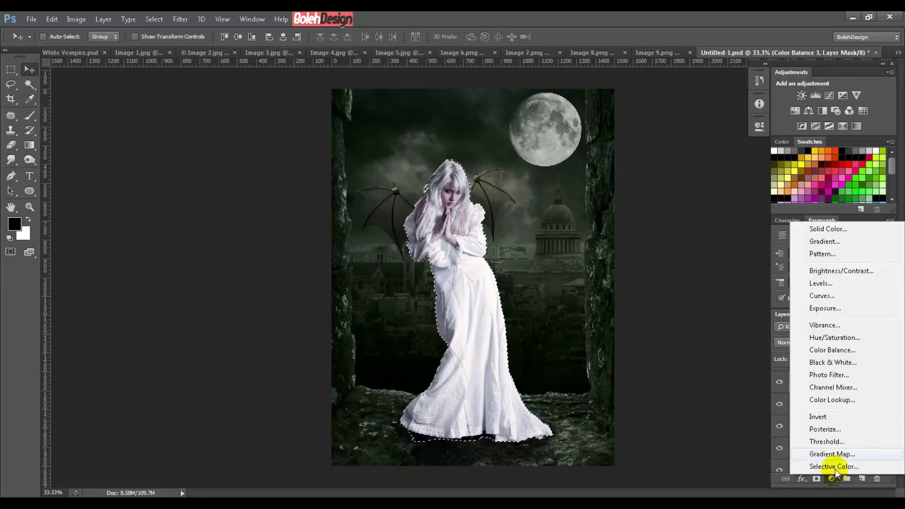
click(824, 241)
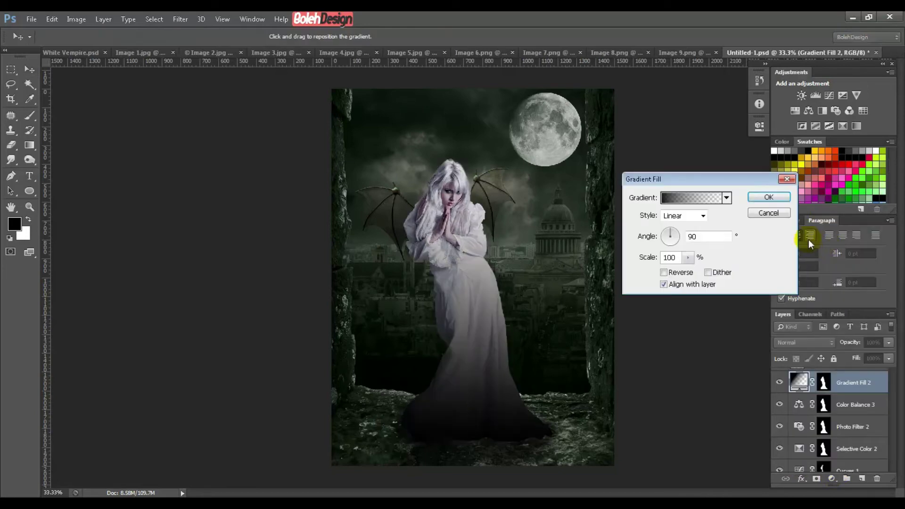
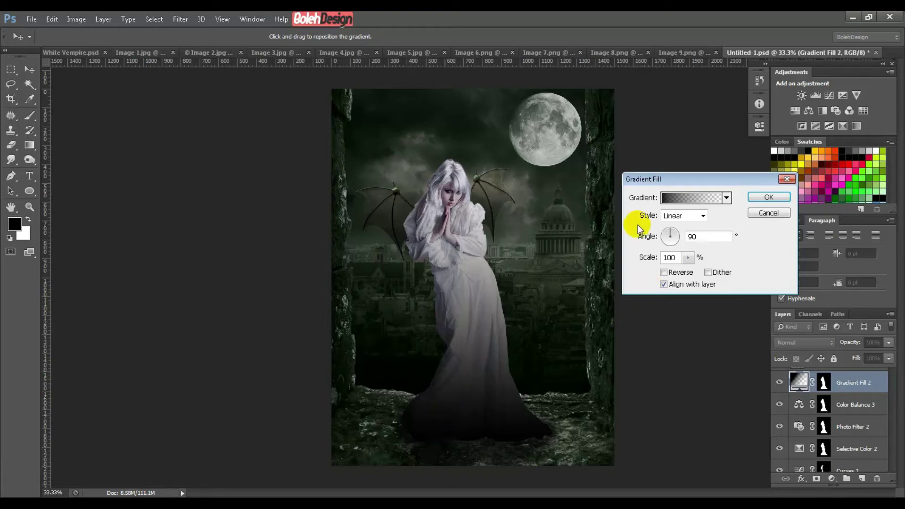
- Set the woman's linear black-to-transparent gradient fill to an angle of 170.54° and a scale of 50%, and apply it
click(667, 200)
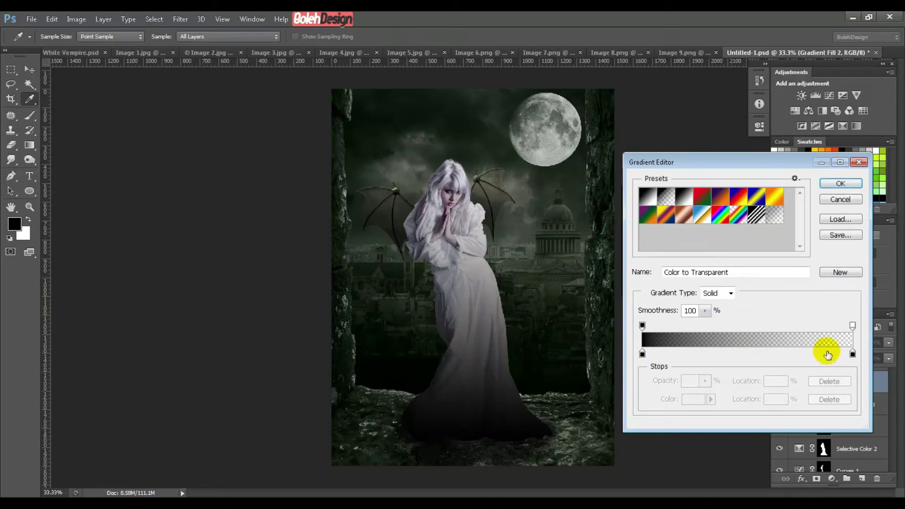
click(840, 184)
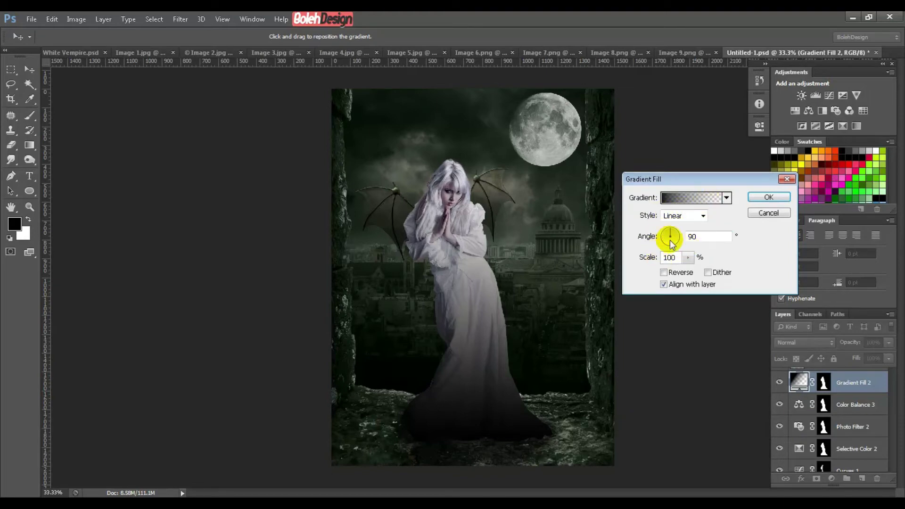
double_click(691, 236)
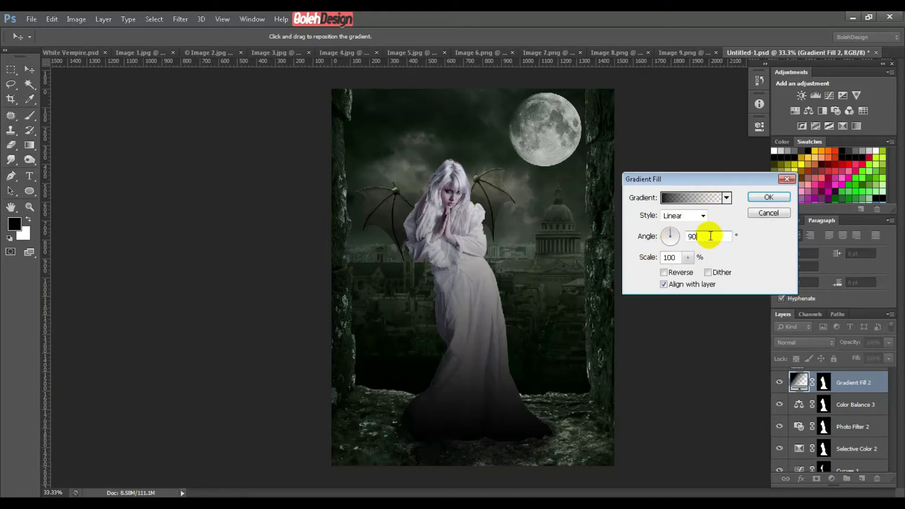
text(170)
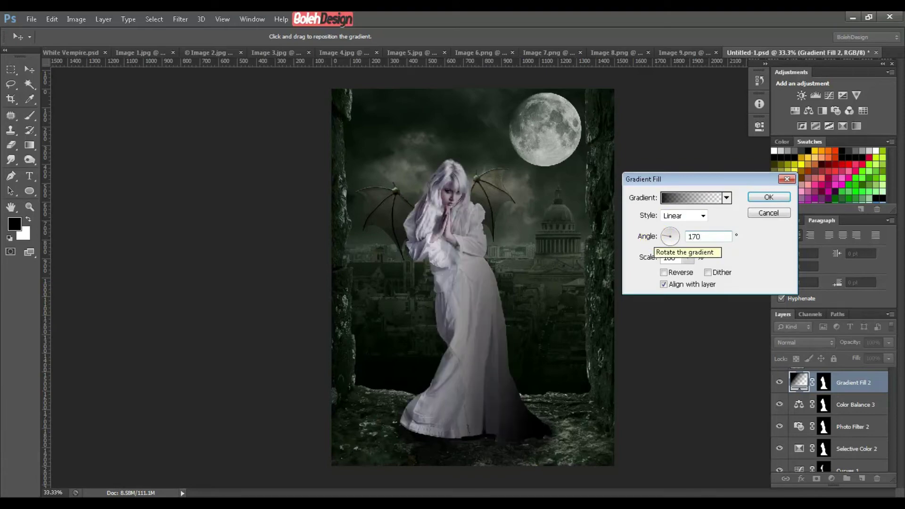
text(.54)
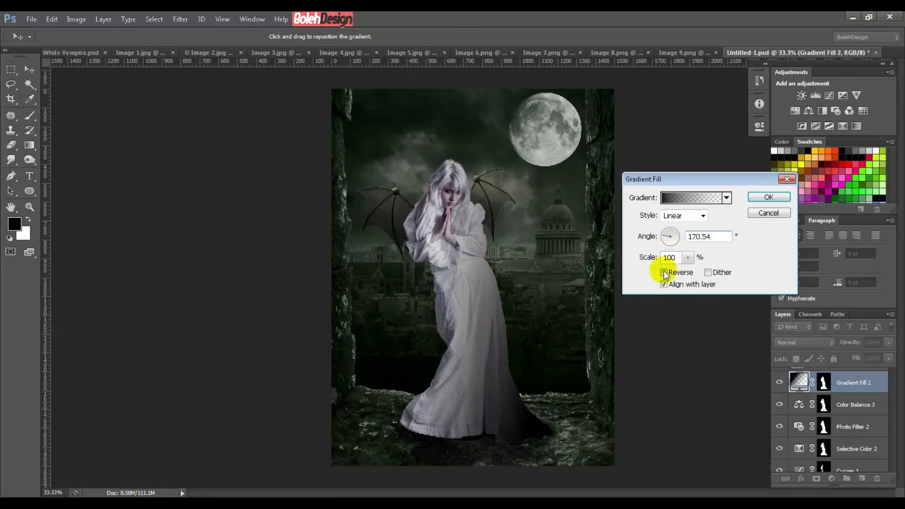
double_click(669, 257)
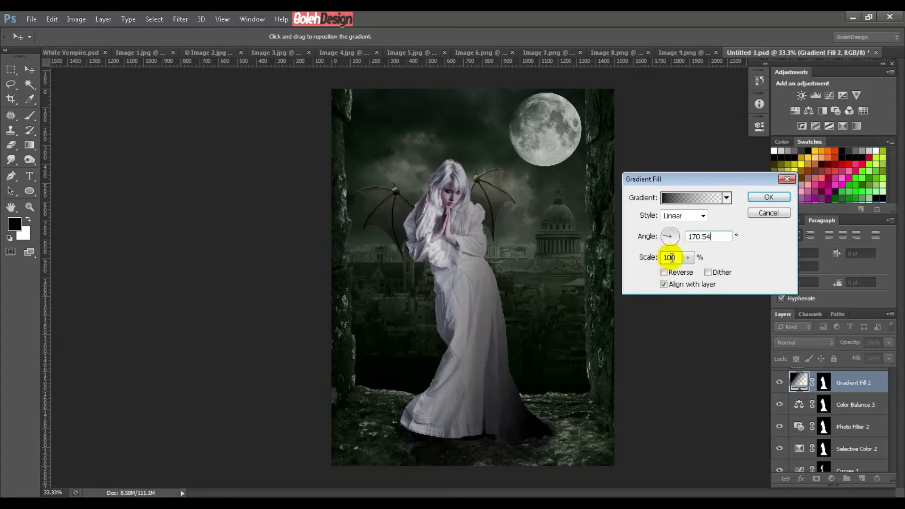
text(50)
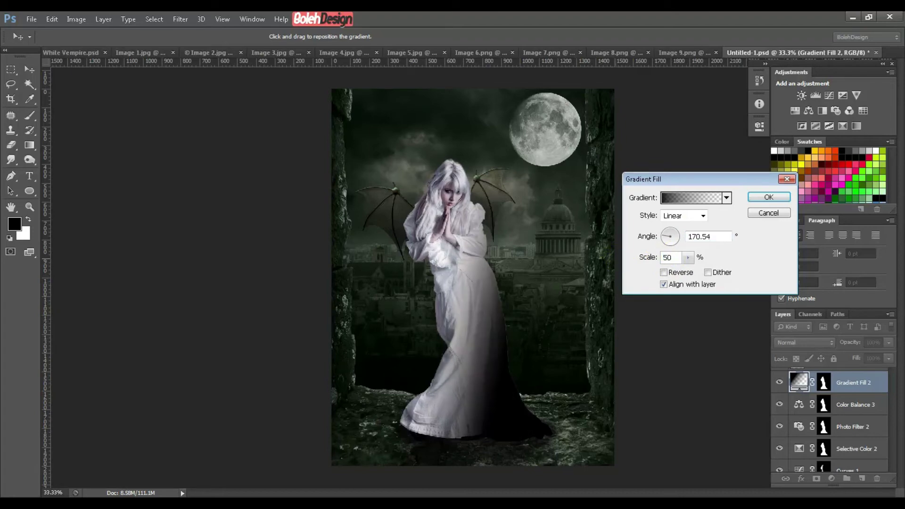
click(746, 258)
click(761, 196)
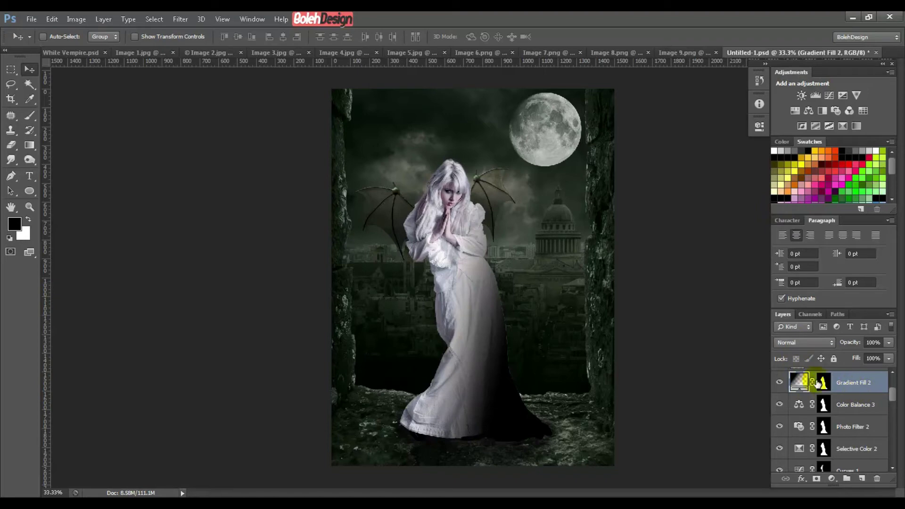
- Set the Gradient Fill 2 layer's blend mode to Color Burn and its opacity to 20%
click(792, 342)
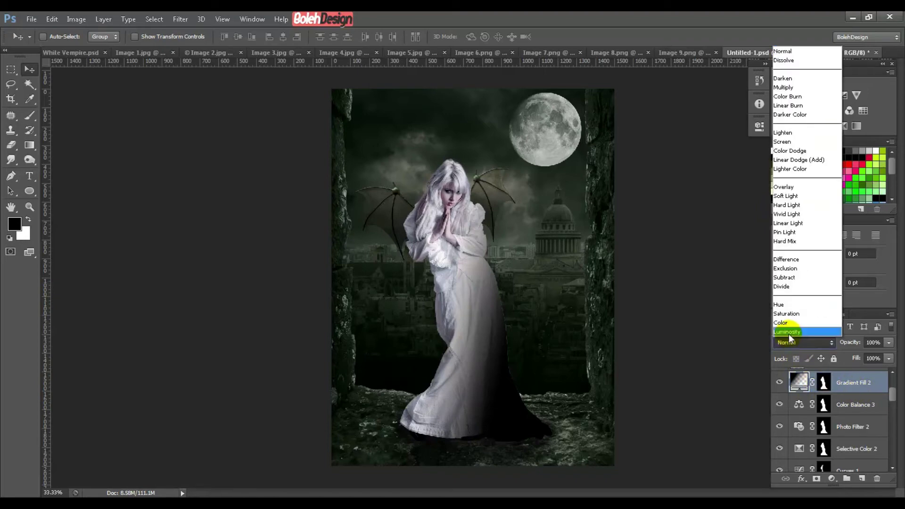
click(786, 97)
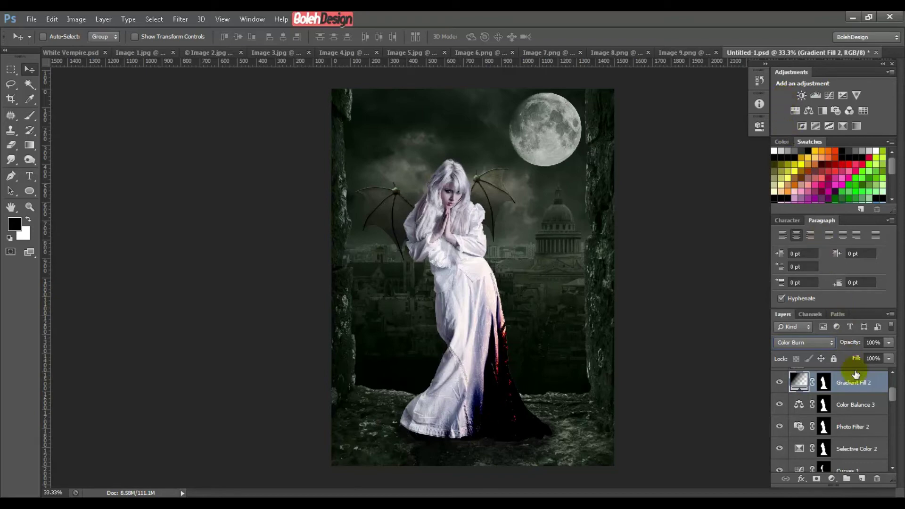
click(873, 343)
text(25)
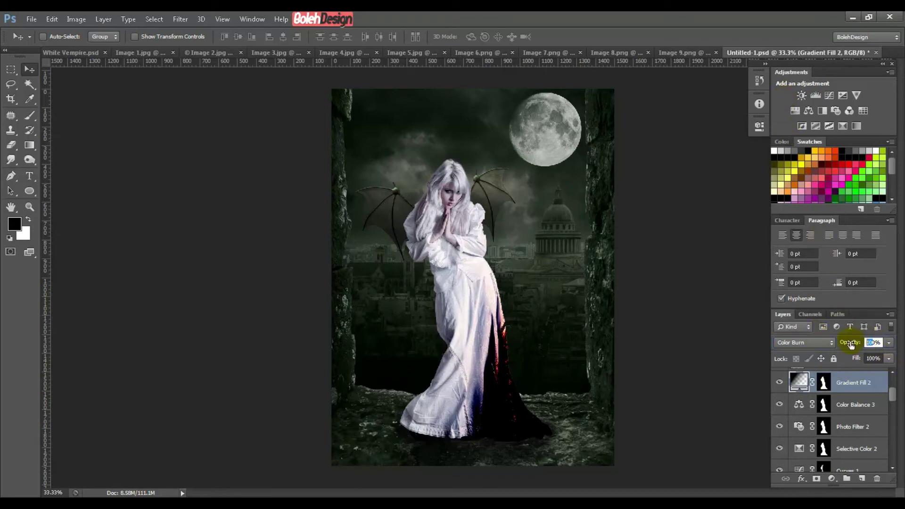
key(Return)
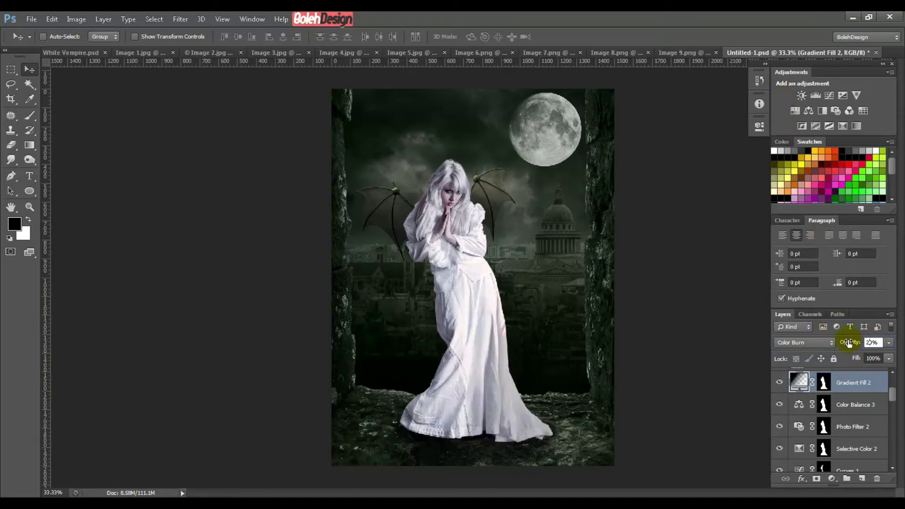
- Compare the woman with and without the Gradient Fill 2 shading, leaving the layer visible
click(780, 382)
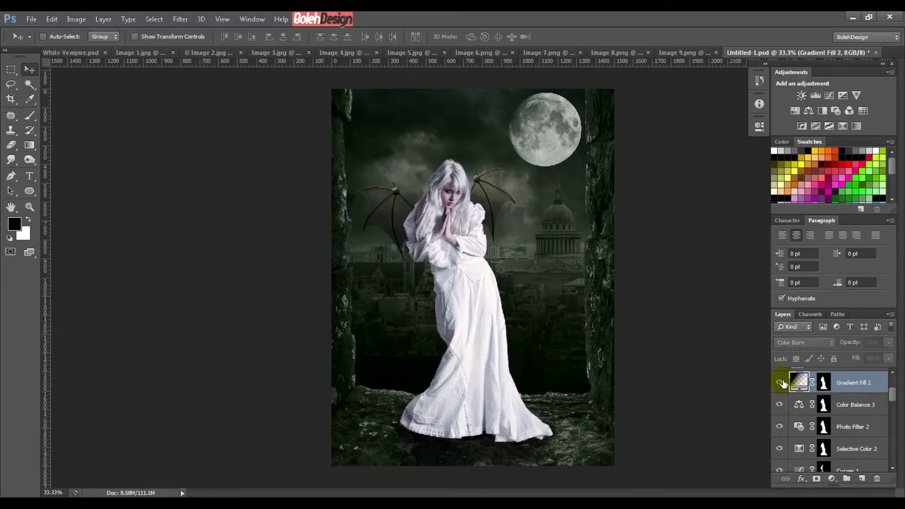
click(780, 382)
click(779, 382)
click(780, 382)
click(780, 382)
click(780, 382)
click(780, 382)
click(780, 382)
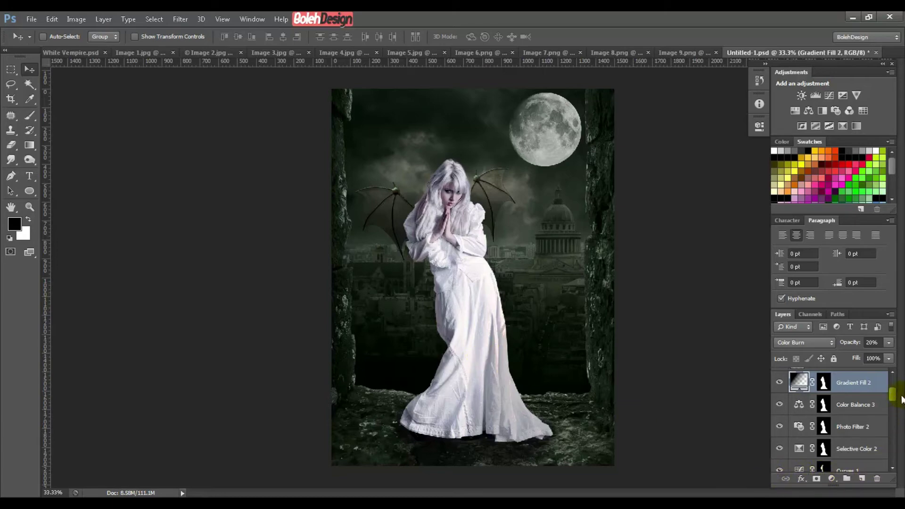
- Load the Perempuan layer's outline as a selection and add a Solid Color fill layer masked to it above Gradient Fill 2
drag(892, 394, 892, 400)
click(841, 444)
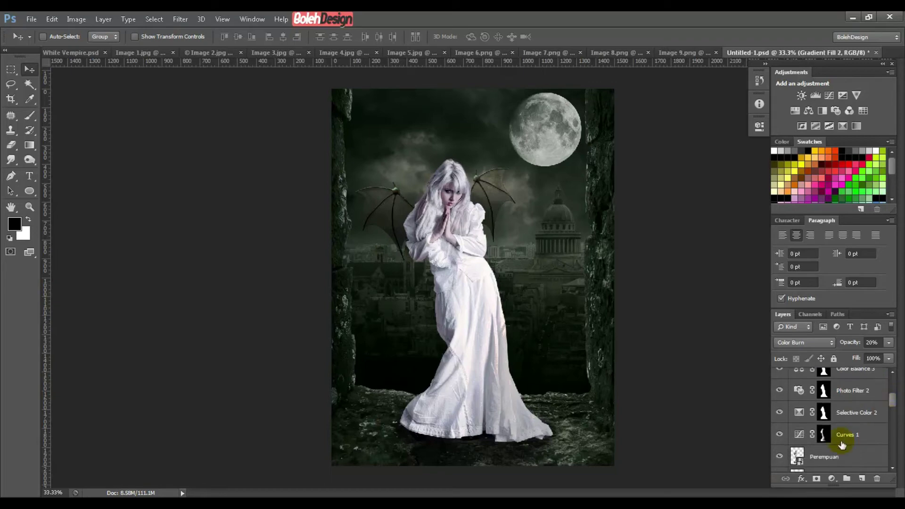
ctrl+click(796, 455)
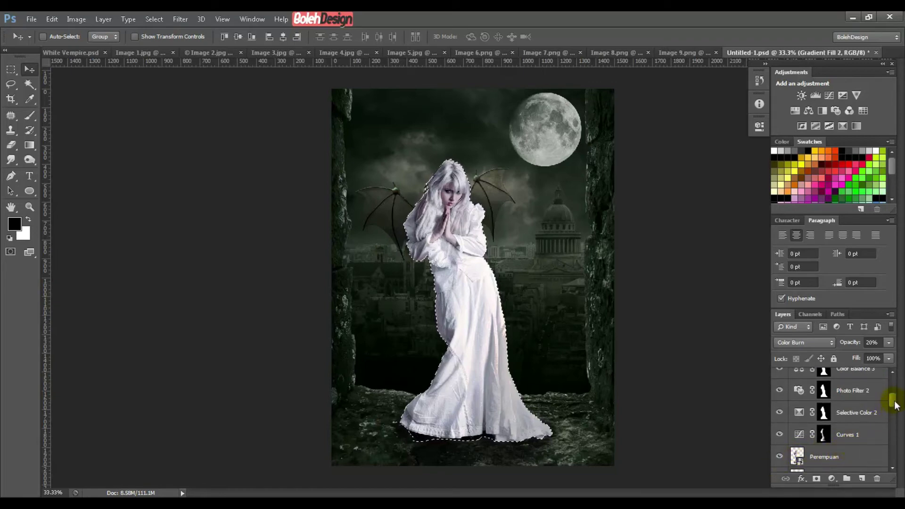
drag(891, 394, 891, 386)
click(831, 478)
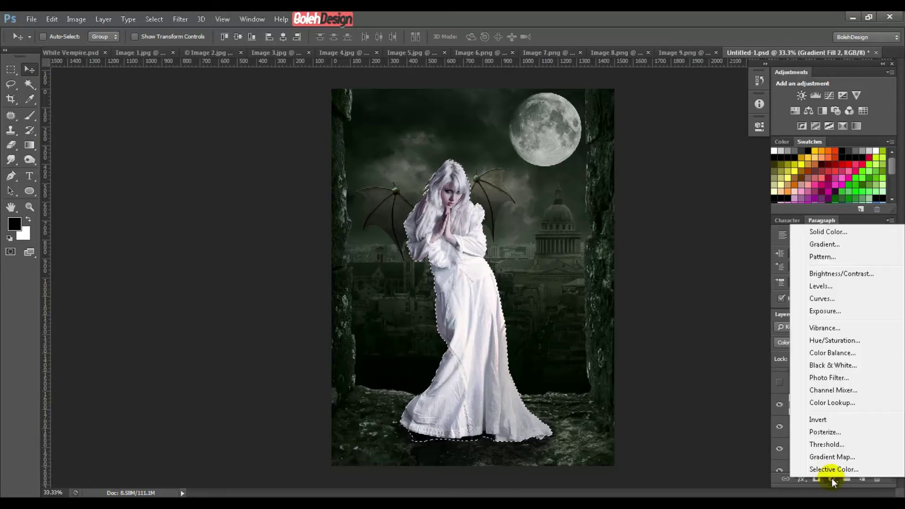
click(846, 232)
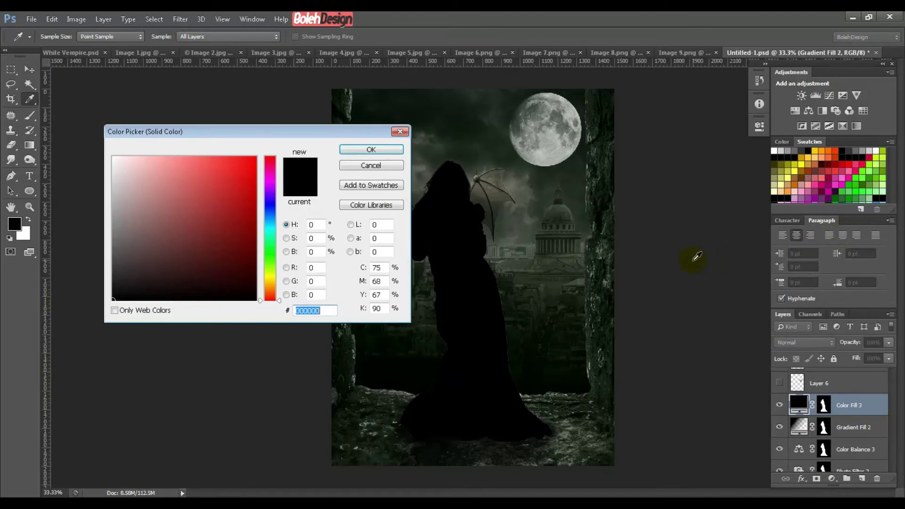
- Set the woman's solid fill color to dark green 021D02 and apply it
click(295, 311)
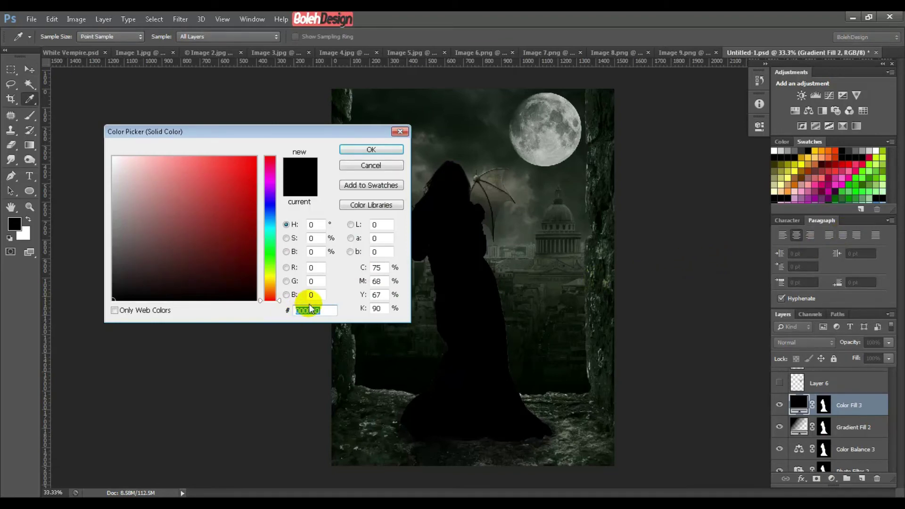
text(02)
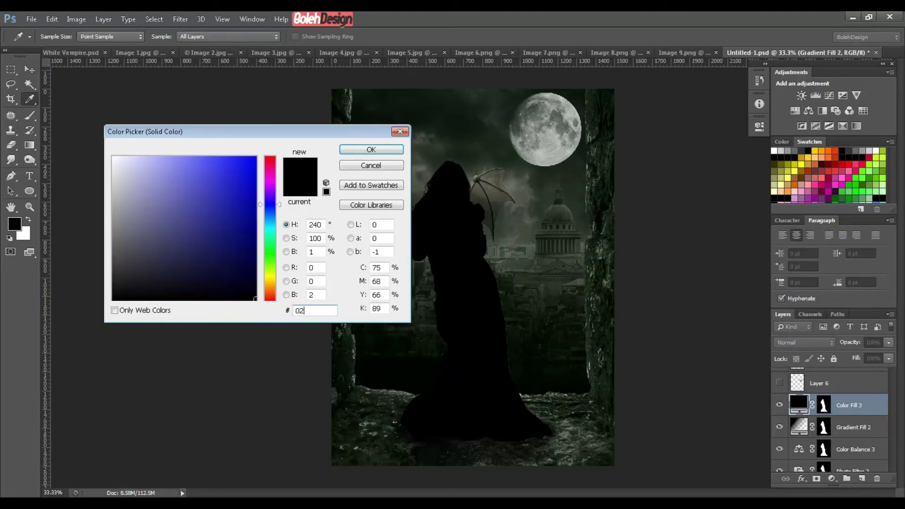
text(1)
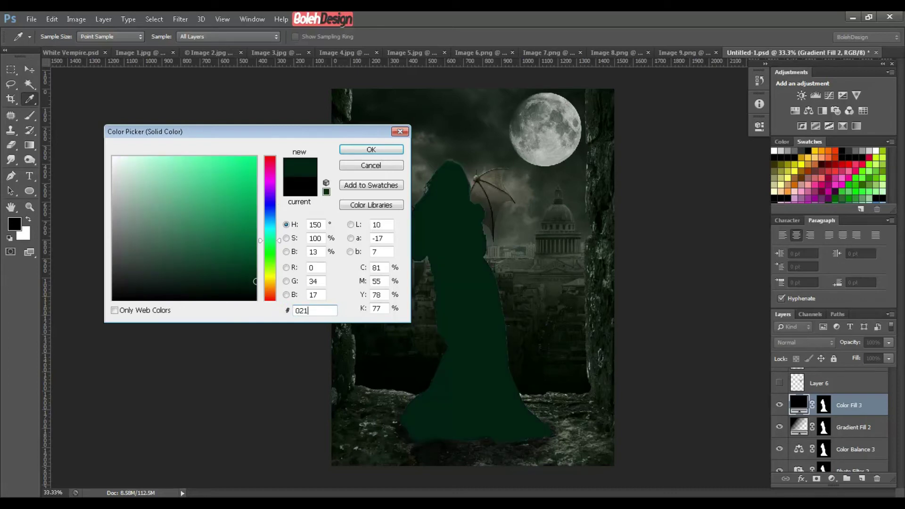
text(D)
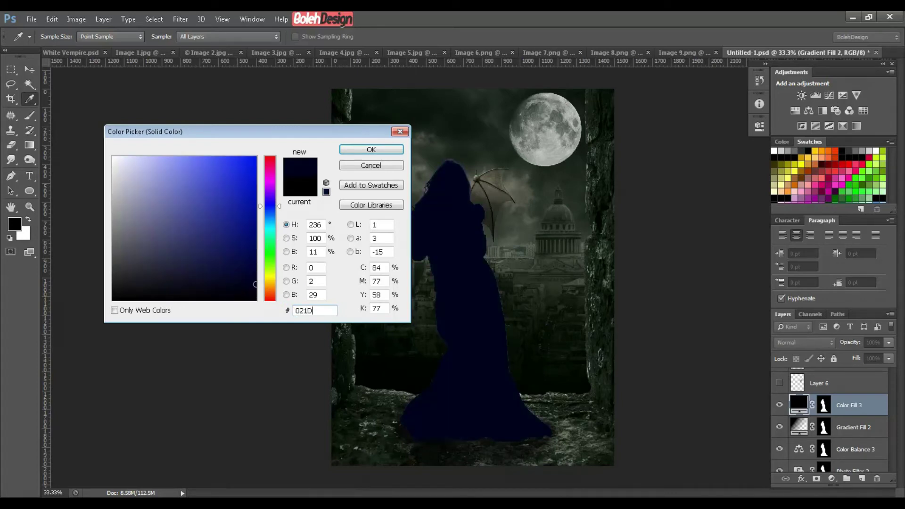
text(02)
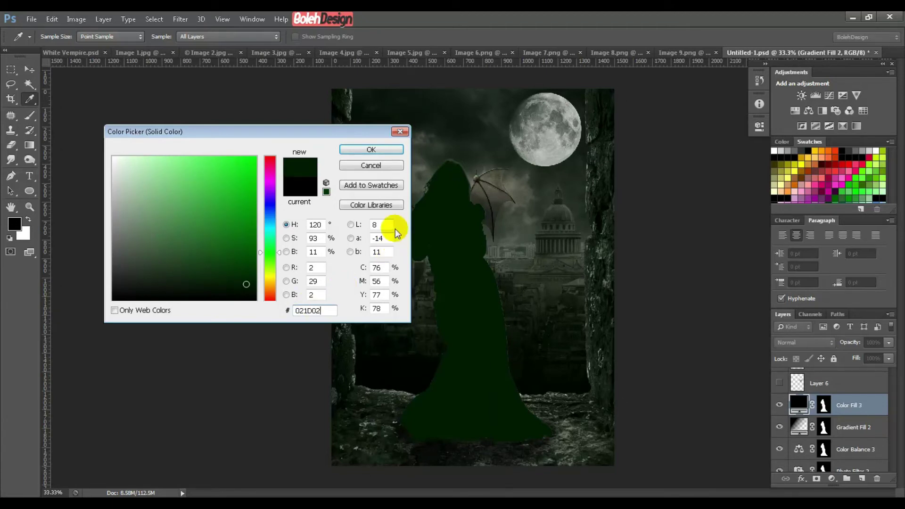
click(372, 149)
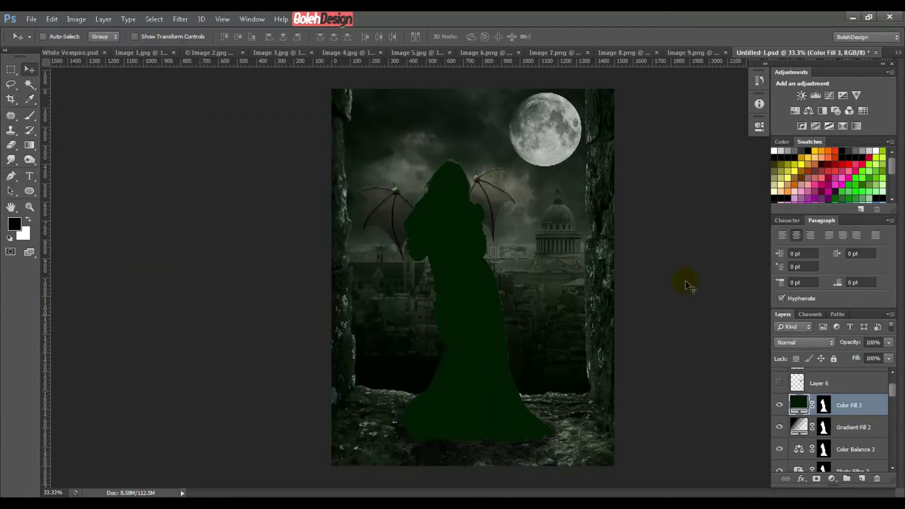
- Set the green fill layer's blend mode to Soft Light and its opacity to 30%
click(810, 343)
click(795, 194)
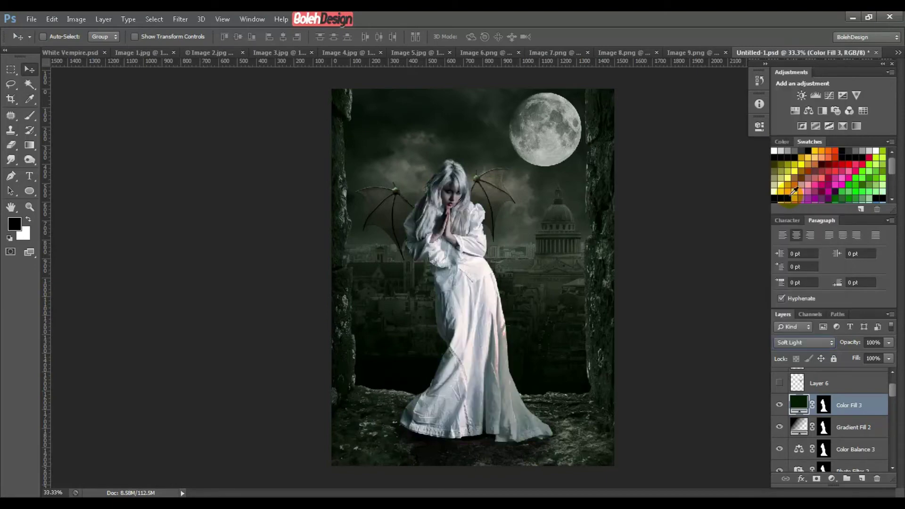
click(872, 342)
text(30)
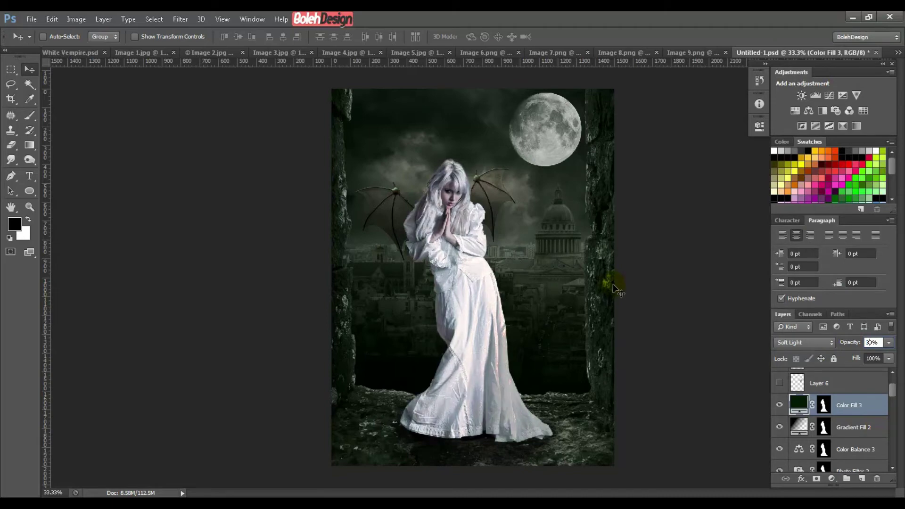
- Compare the woman with and without the green Color Fill 3 tint, leaving the layer visible
click(779, 405)
click(779, 405)
click(779, 405)
click(779, 405)
click(779, 405)
click(779, 405)
click(29, 160)
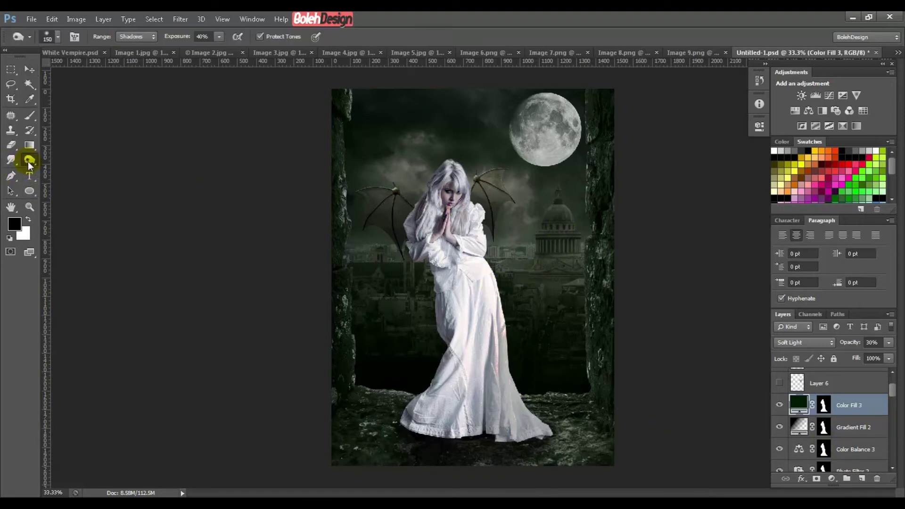
click(27, 161)
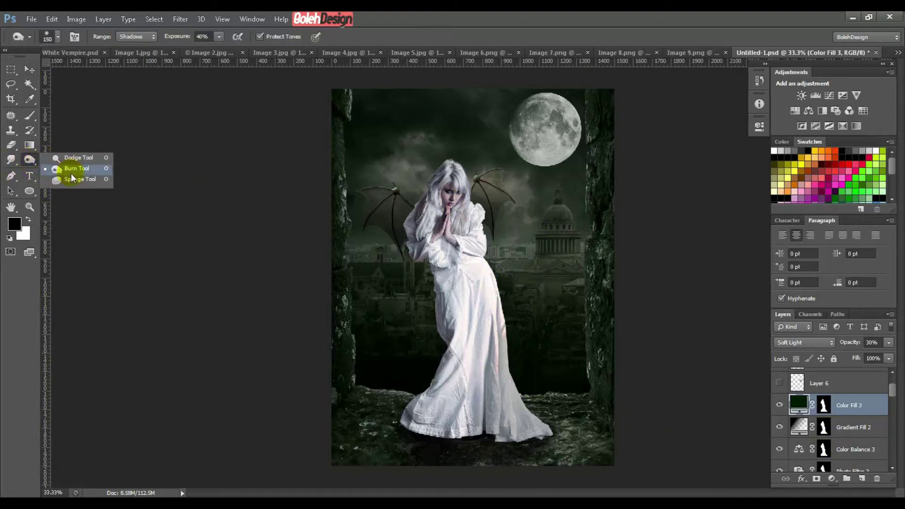
click(29, 69)
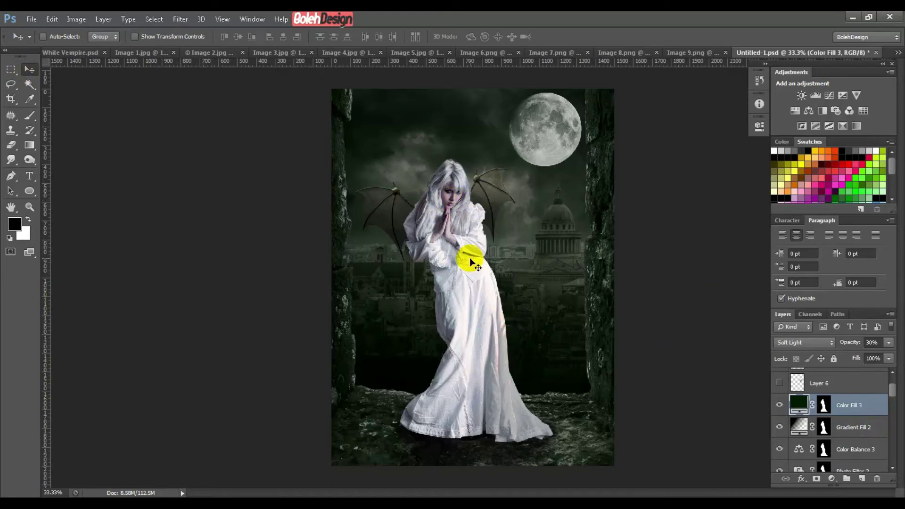
- Add an unclipped black (000000) Solid Color fill layer covering the whole canvas above Color Fill 3
click(831, 478)
click(815, 235)
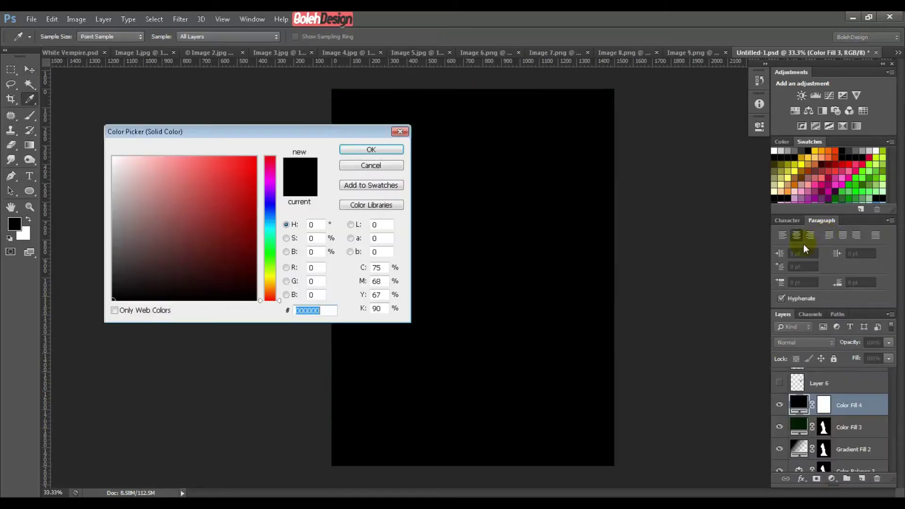
click(375, 149)
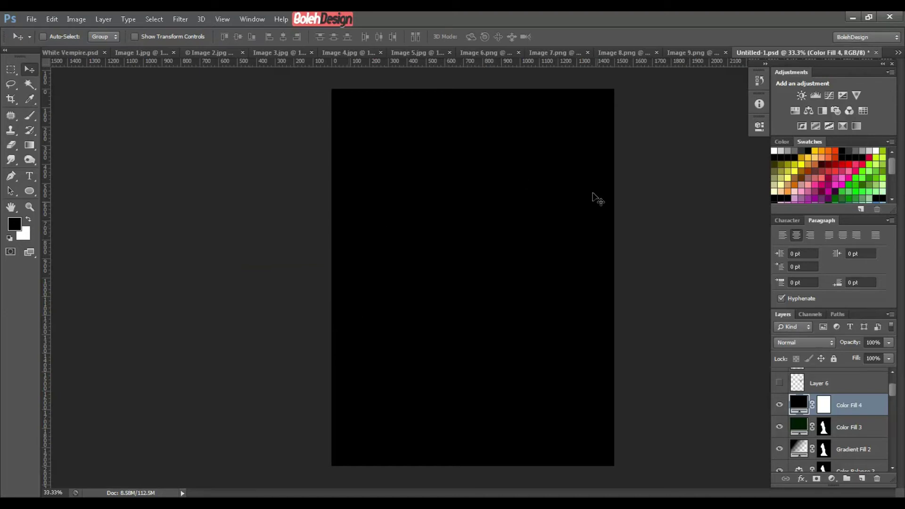
- Set the black Color Fill 4 layer's blend mode to Overlay and invert its layer mask to black
click(798, 341)
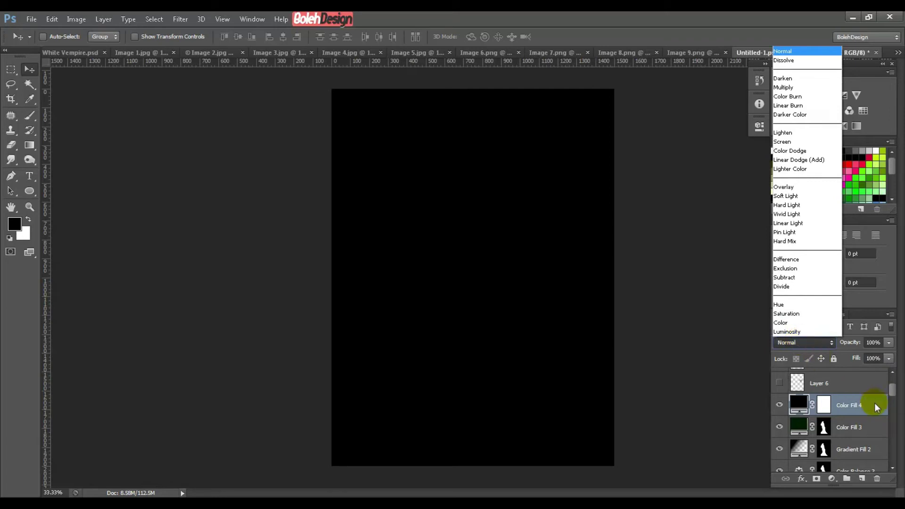
click(790, 188)
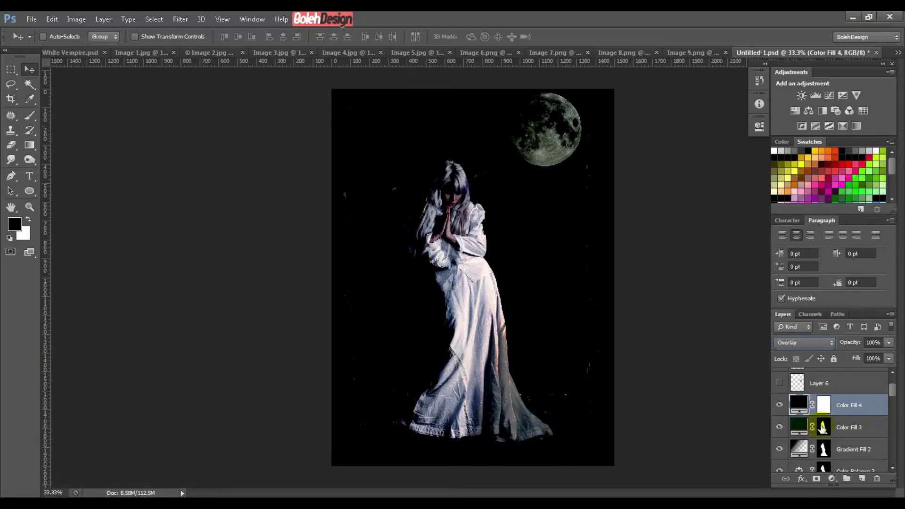
double_click(823, 404)
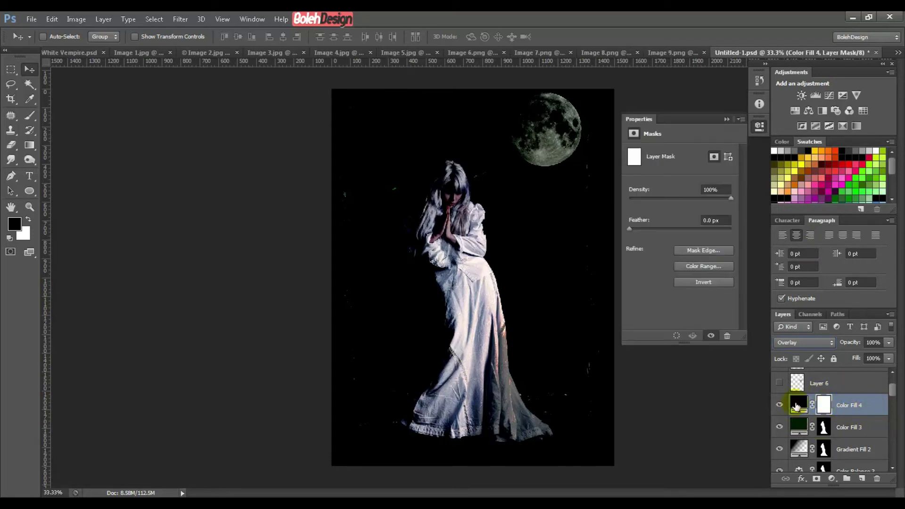
click(700, 281)
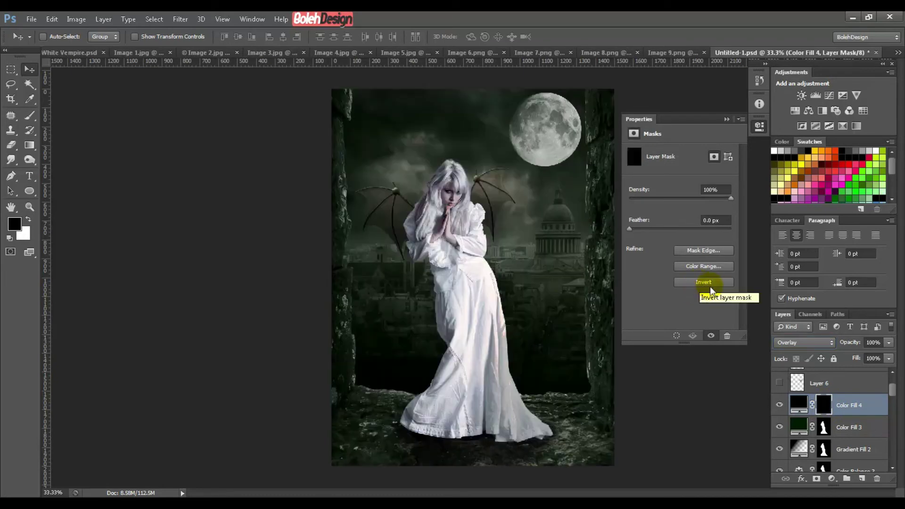
- Set up the Brush tool with white as the foreground colour, 30% opacity and 20% flow
click(728, 119)
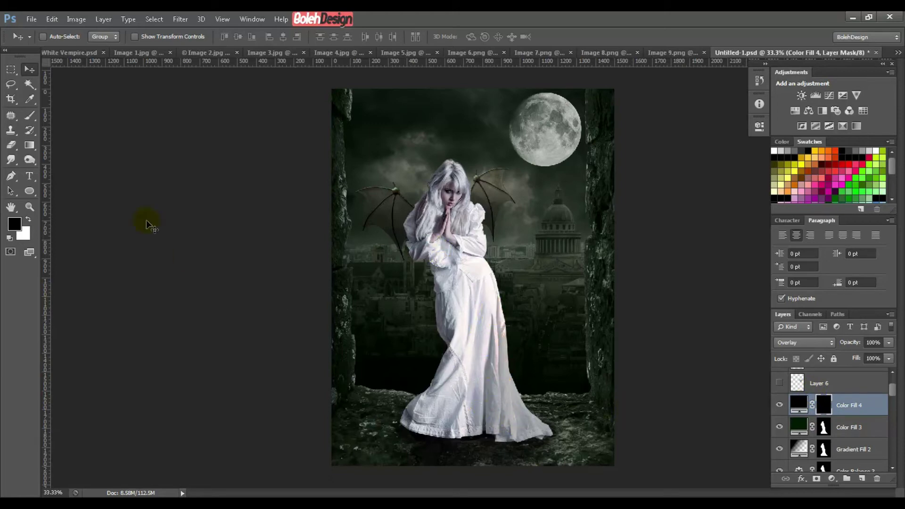
click(30, 115)
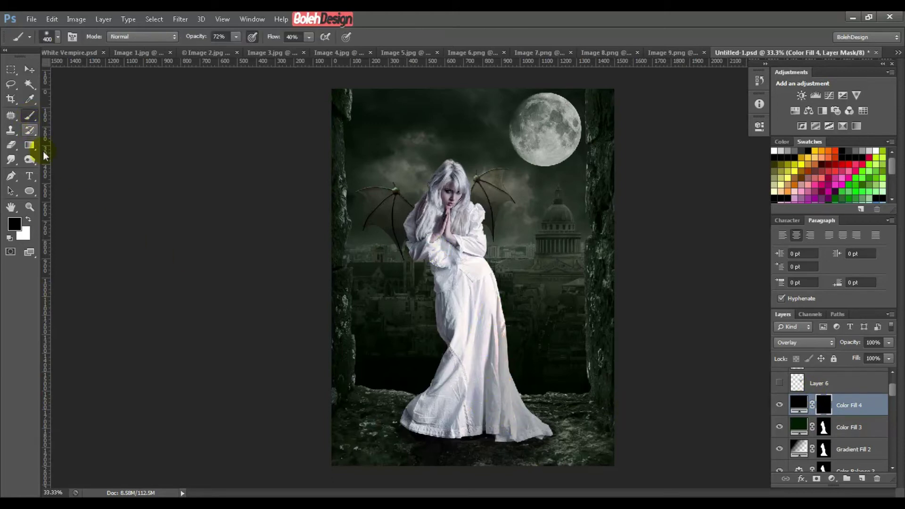
click(28, 219)
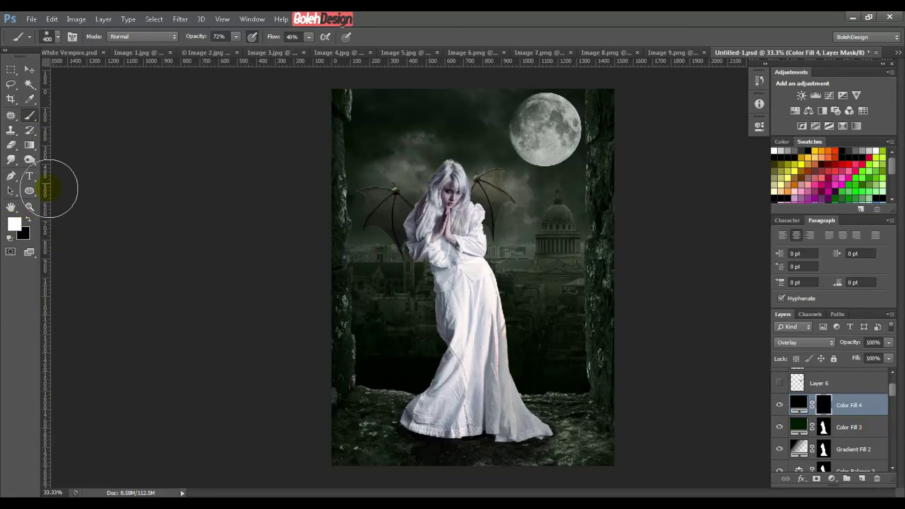
drag(196, 36, 181, 37)
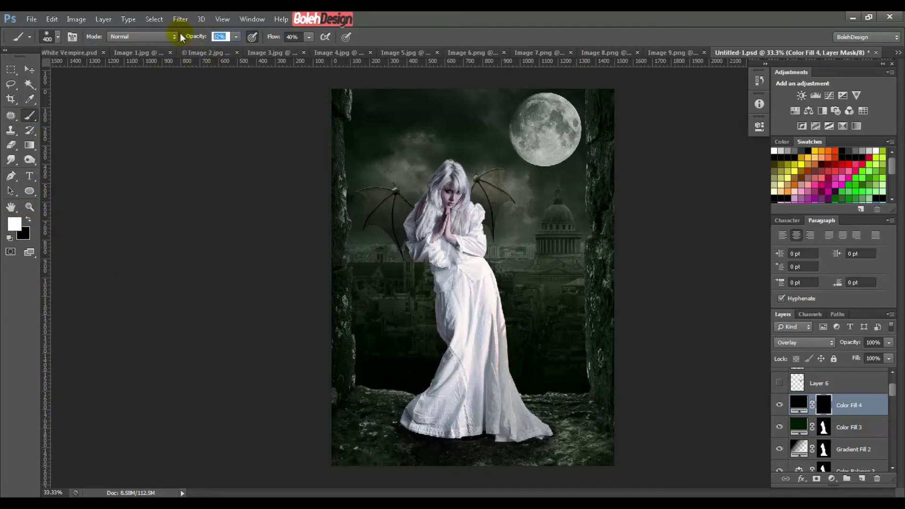
text(30)
key(Tab)
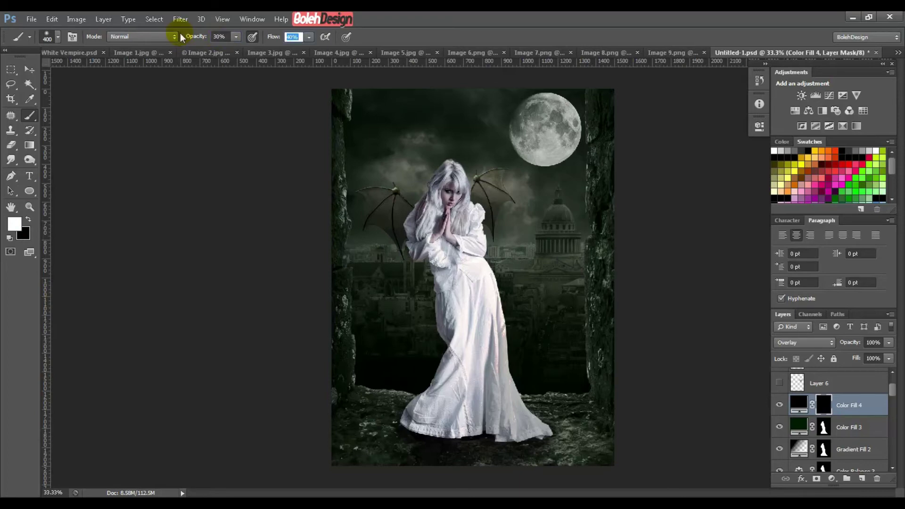
text(20)
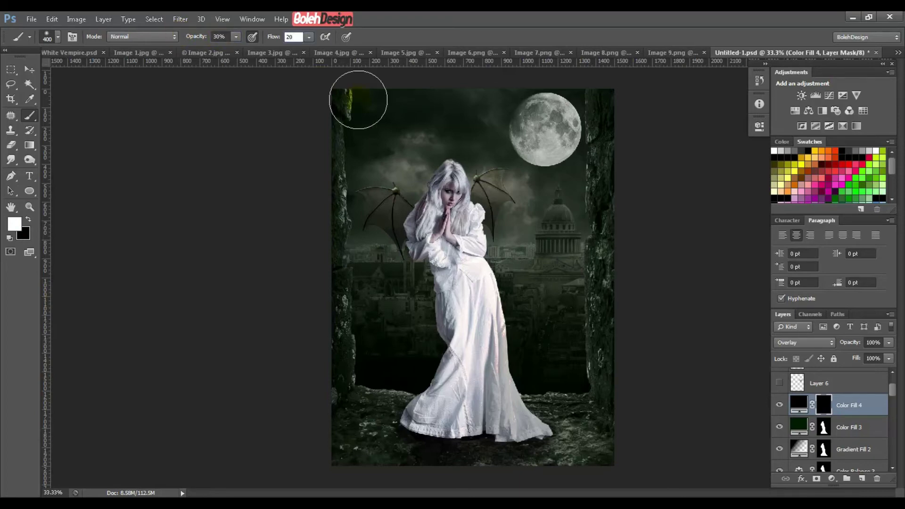
click(467, 321)
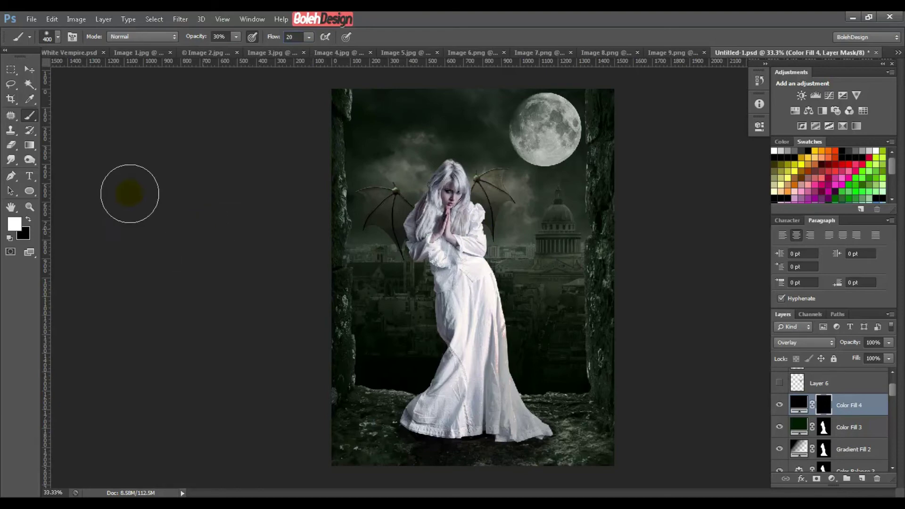
- Paint white on the Color Fill 4 mask with 90 and 70 px brushes to shade the folds of the woman's dress and upper body
key(bracketleft)
key(bracketleft)
key(bracketleft)
key(bracketleft)
key(bracketleft)
key(bracketleft)
key(bracketleft)
key(bracketleft)
mouse_move(464, 320)
mouse_down()
mouse_move(479, 336)
mouse_move(475, 296)
mouse_up()
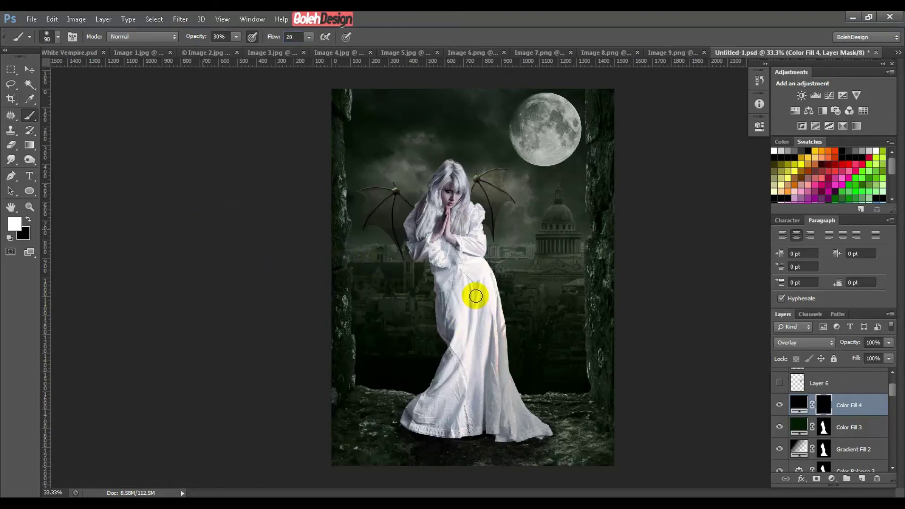
key(ctrl+plus)
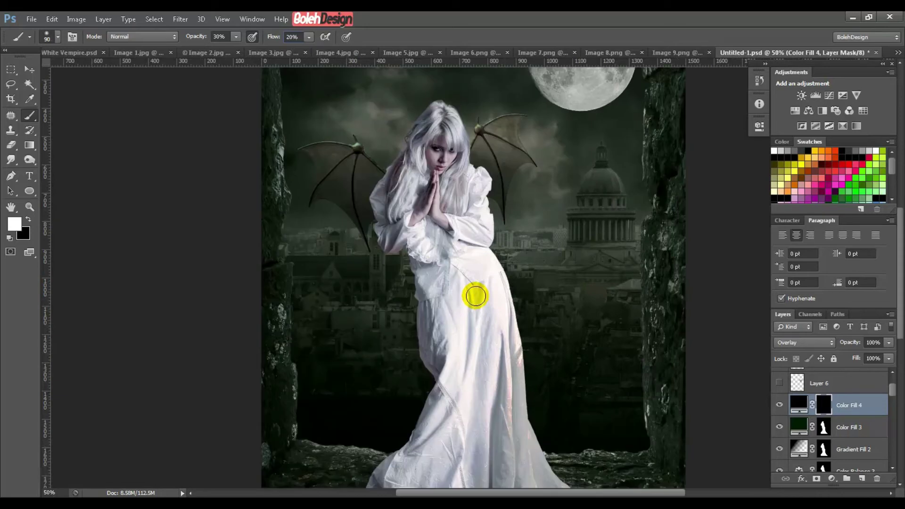
mouse_move(479, 303)
mouse_down()
mouse_move(472, 229)
mouse_move(457, 228)
mouse_move(460, 215)
mouse_move(457, 299)
mouse_move(477, 203)
mouse_move(475, 229)
mouse_move(468, 199)
mouse_move(445, 188)
mouse_move(459, 208)
mouse_move(439, 186)
mouse_move(439, 237)
mouse_up()
key(bracketleft)
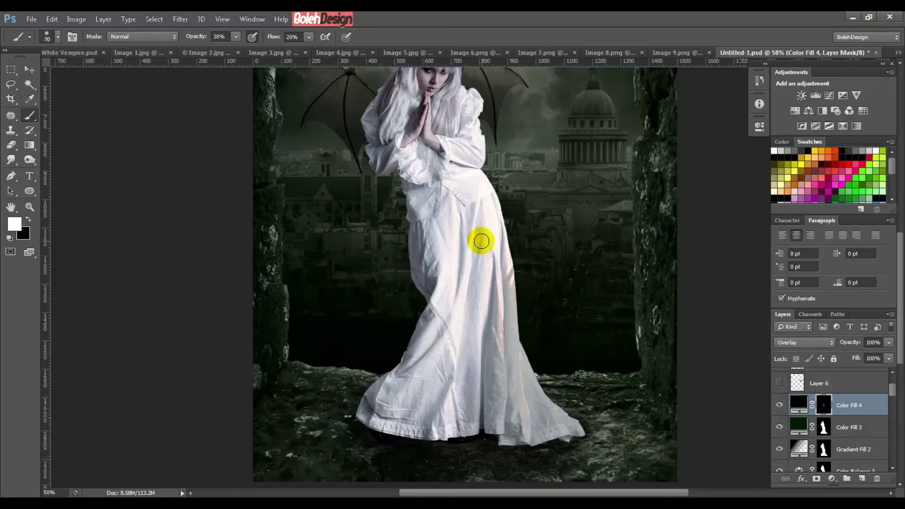
mouse_move(489, 330)
mouse_down()
mouse_move(485, 388)
mouse_move(489, 367)
mouse_move(487, 404)
mouse_move(503, 443)
mouse_move(513, 403)
mouse_move(510, 285)
mouse_move(503, 266)
mouse_move(511, 338)
mouse_move(491, 205)
mouse_move(503, 223)
mouse_move(484, 199)
mouse_move(458, 214)
mouse_move(490, 198)
mouse_move(465, 217)
mouse_move(442, 192)
mouse_move(437, 229)
mouse_move(446, 226)
mouse_move(430, 289)
mouse_move(458, 280)
mouse_move(438, 338)
mouse_move(446, 319)
mouse_move(393, 390)
mouse_move(419, 320)
mouse_move(373, 418)
mouse_move(383, 412)
mouse_move(398, 428)
mouse_move(371, 388)
mouse_move(376, 409)
mouse_move(384, 400)
mouse_move(376, 397)
mouse_move(389, 427)
mouse_move(374, 411)
mouse_move(409, 436)
mouse_move(396, 421)
mouse_move(520, 426)
mouse_move(509, 413)
mouse_move(510, 424)
mouse_move(508, 353)
mouse_move(537, 445)
mouse_move(537, 403)
mouse_move(551, 412)
mouse_move(560, 393)
mouse_move(509, 298)
mouse_move(485, 191)
mouse_move(460, 202)
mouse_move(471, 133)
mouse_move(458, 121)
mouse_move(465, 176)
mouse_move(470, 191)
mouse_move(468, 177)
mouse_move(476, 185)
mouse_move(416, 217)
mouse_move(406, 141)
mouse_move(434, 111)
mouse_move(458, 147)
mouse_move(442, 112)
mouse_move(457, 144)
mouse_move(438, 118)
mouse_up()
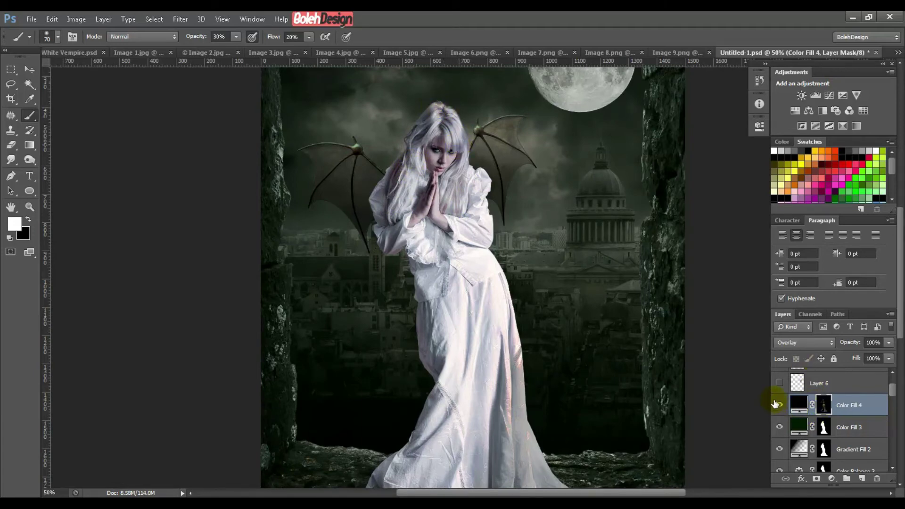
- Compare the woman with and without Color Fill 4, keep it visible, and paint further shading down the dress on its mask
click(776, 404)
click(777, 404)
click(778, 404)
click(779, 404)
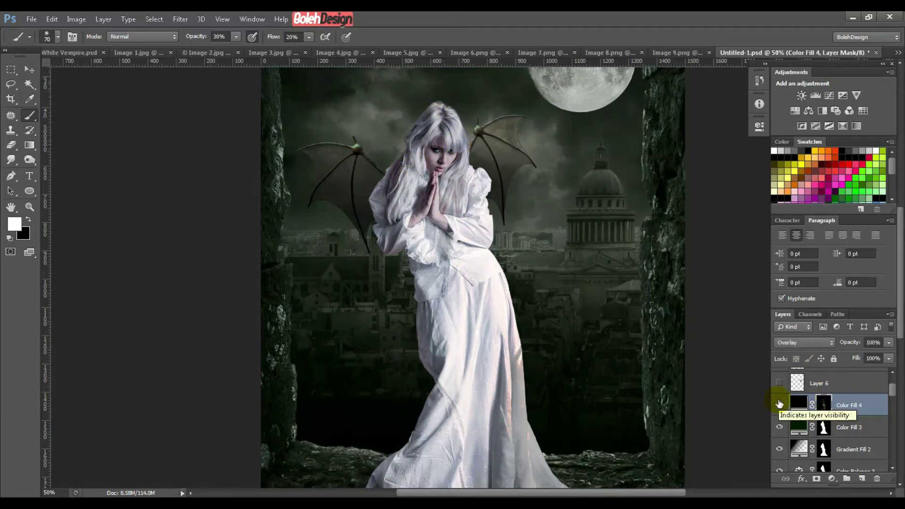
click(779, 403)
click(779, 404)
mouse_move(465, 273)
mouse_down()
mouse_move(460, 169)
mouse_move(445, 245)
mouse_move(433, 227)
mouse_move(456, 236)
mouse_move(454, 221)
mouse_move(444, 226)
mouse_move(447, 239)
mouse_move(415, 237)
mouse_move(410, 219)
mouse_move(419, 238)
mouse_move(412, 222)
mouse_move(436, 179)
mouse_move(428, 270)
mouse_move(420, 267)
mouse_move(436, 269)
mouse_move(420, 273)
mouse_move(435, 292)
mouse_move(445, 284)
mouse_move(433, 313)
mouse_move(418, 302)
mouse_move(418, 329)
mouse_move(483, 300)
mouse_move(485, 280)
mouse_move(508, 306)
mouse_move(502, 290)
mouse_move(485, 371)
mouse_move(530, 296)
mouse_move(521, 265)
mouse_move(517, 323)
mouse_move(474, 400)
mouse_move(476, 360)
mouse_move(472, 416)
mouse_move(476, 335)
mouse_move(411, 426)
mouse_up()
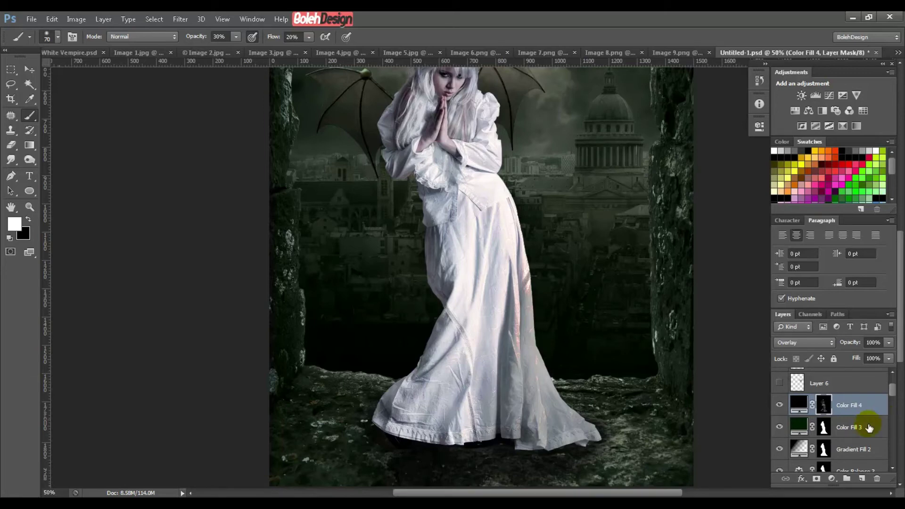
- Add a grey (666666) Solid Color fill layer above Color Fill 4
click(831, 479)
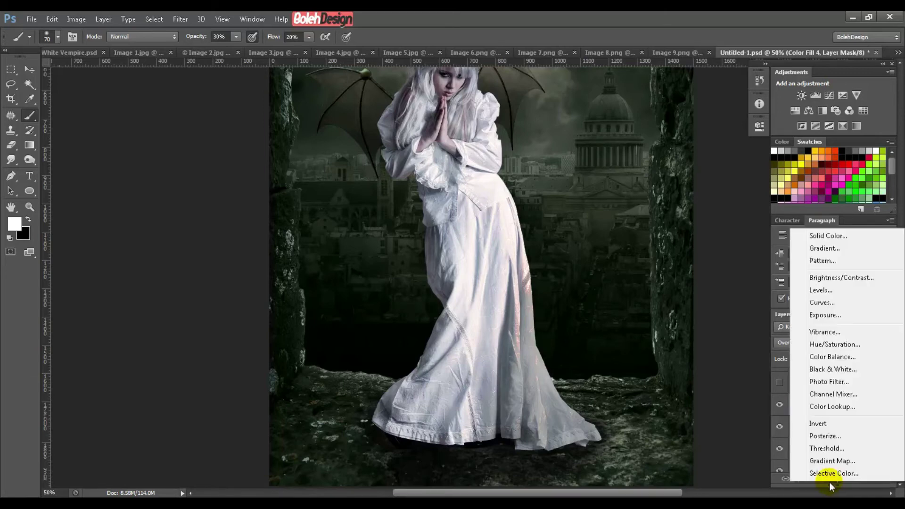
click(829, 236)
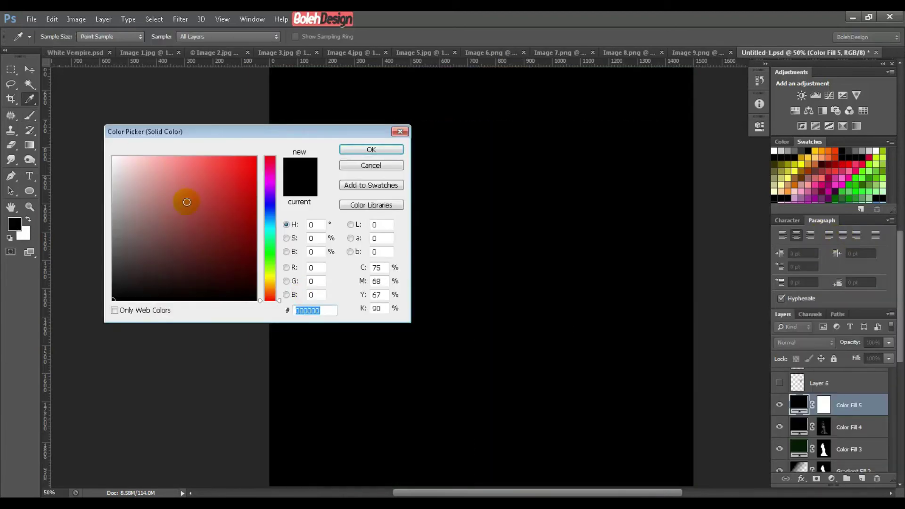
drag(160, 132, 283, 184)
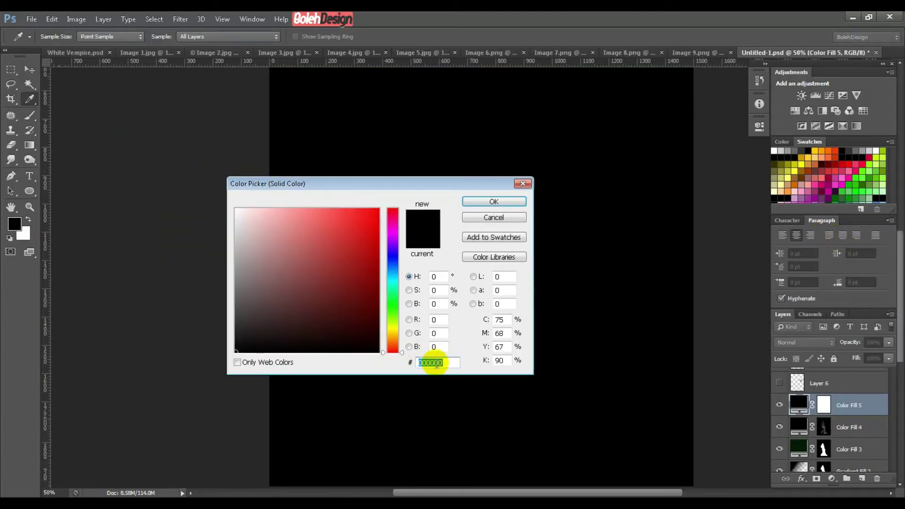
text(666)
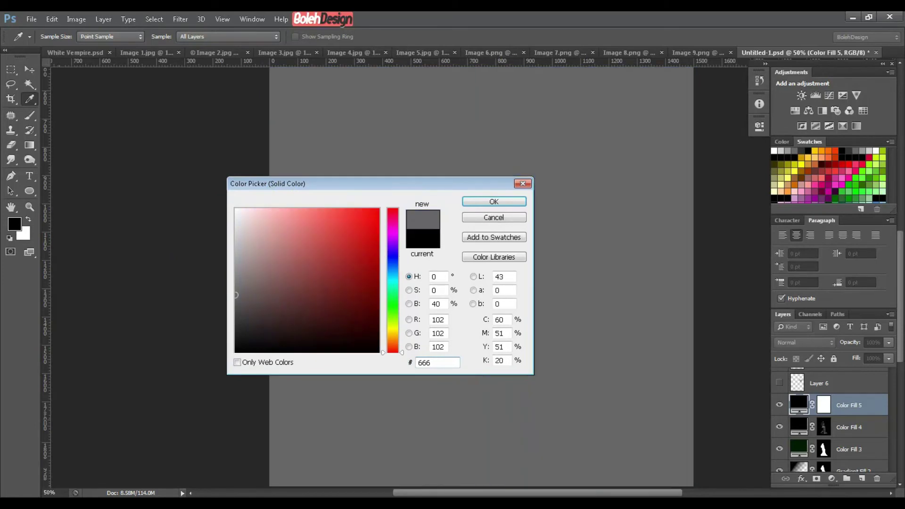
text(666)
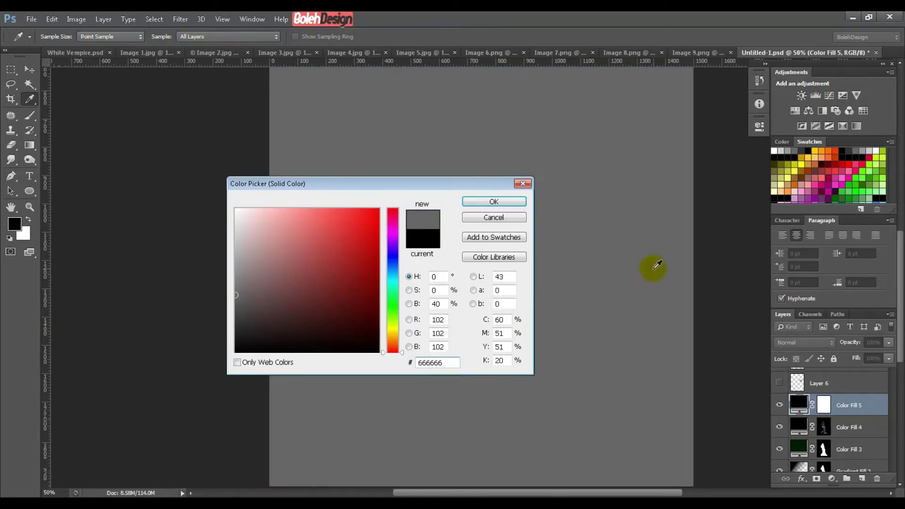
click(494, 202)
key(b)
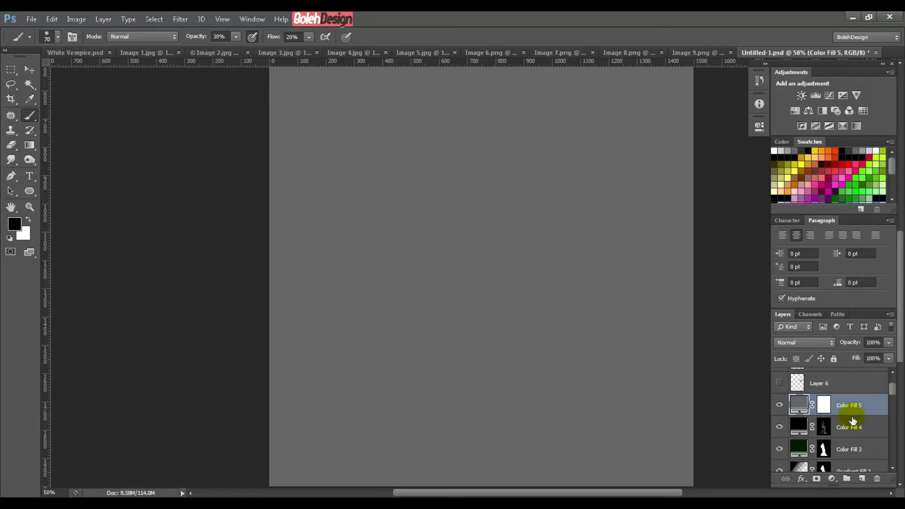
- Set the grey fill layer's blend mode to Color Dodge and its opacity to 70%
click(805, 344)
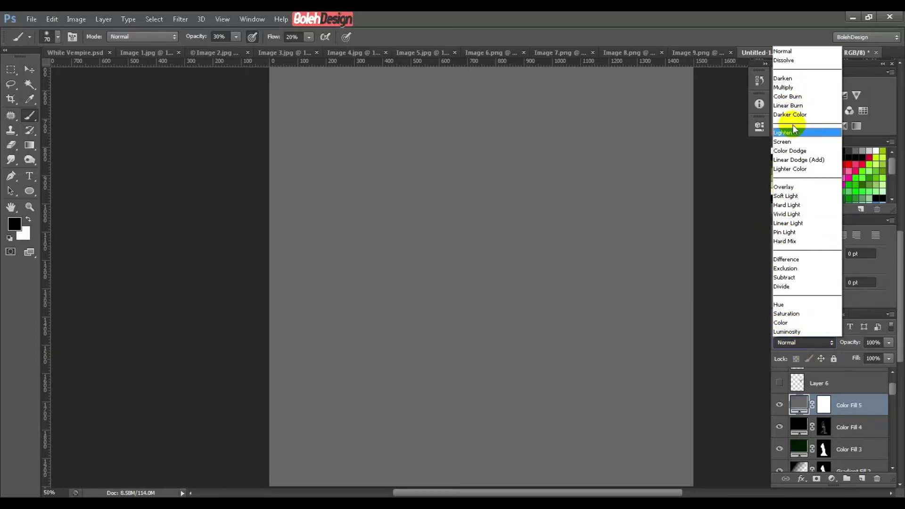
click(791, 151)
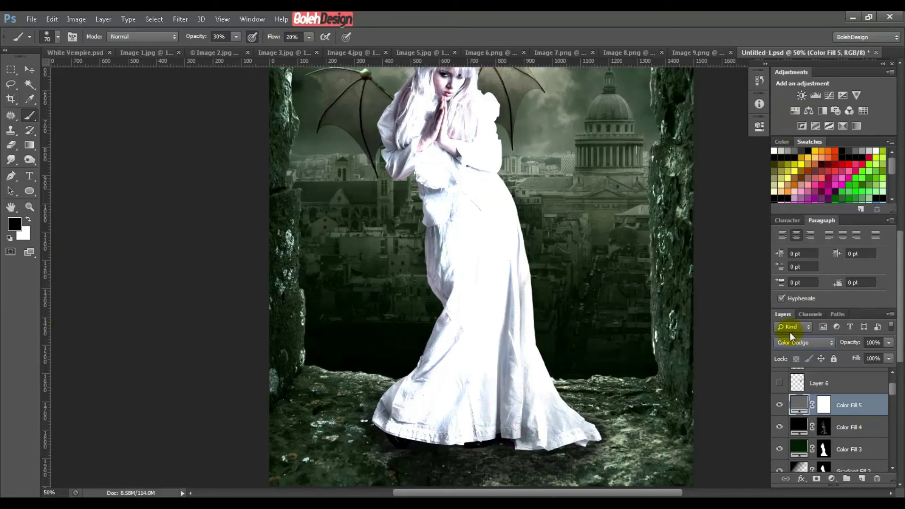
click(873, 342)
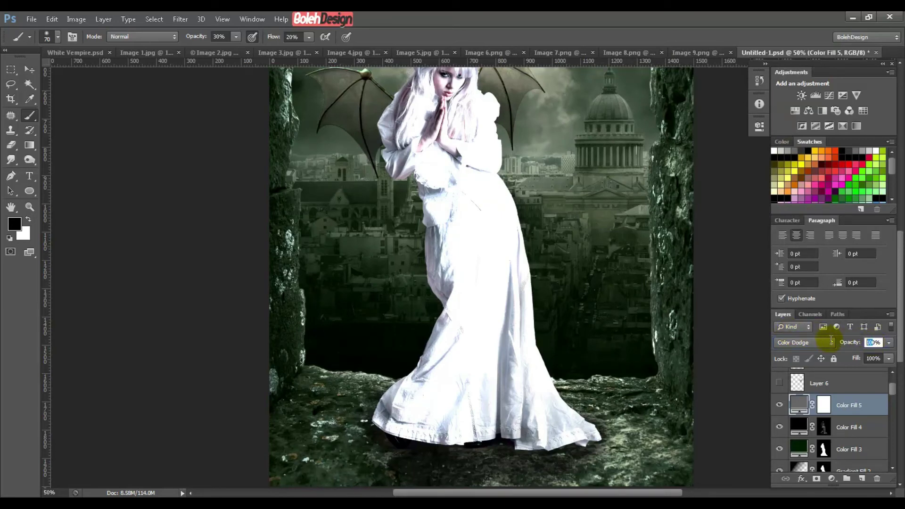
text(70)
key(Return)
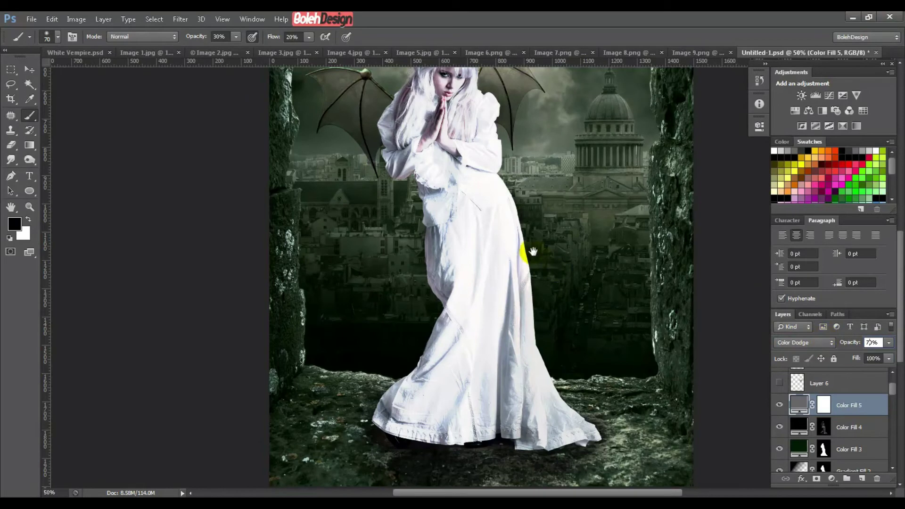
- Invert the Color Fill 5 layer mask to black
drag(515, 197, 523, 256)
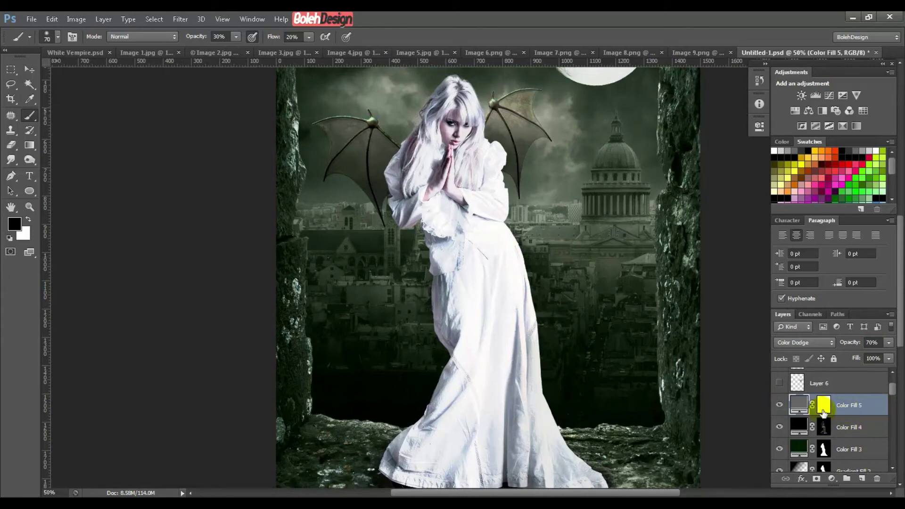
double_click(822, 404)
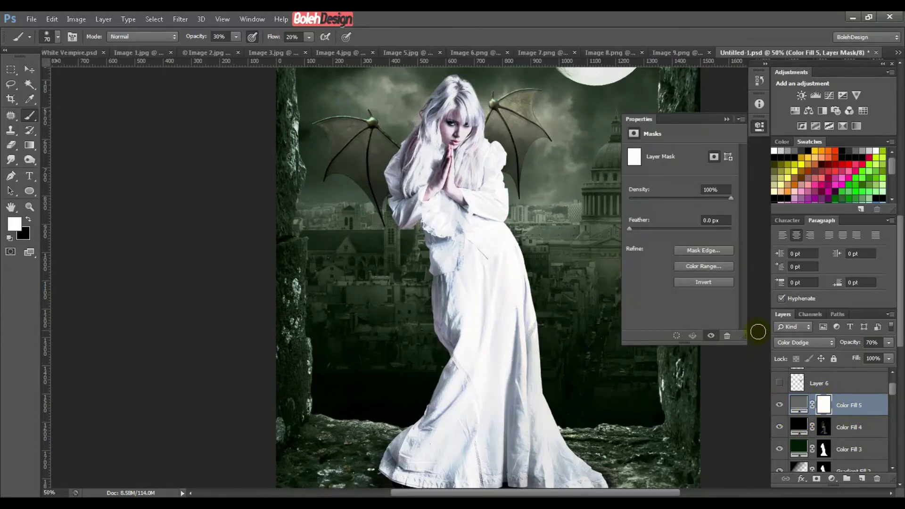
click(691, 282)
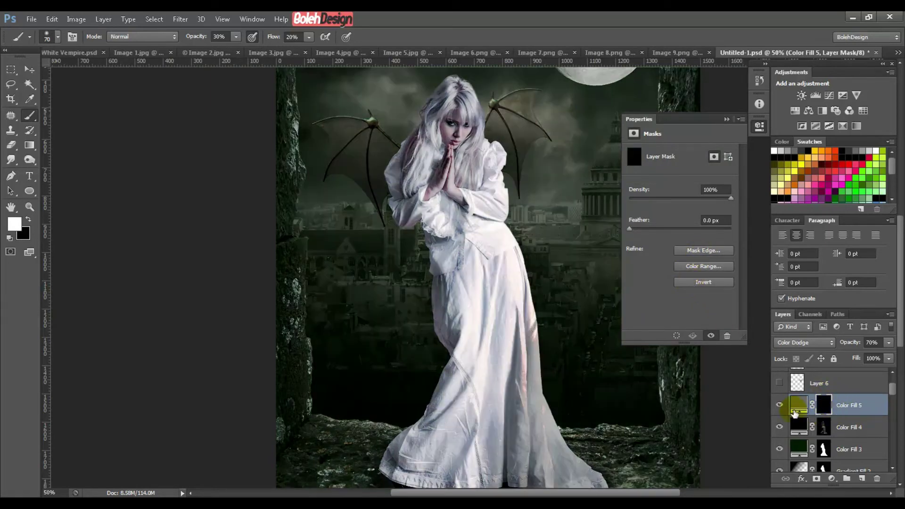
click(728, 119)
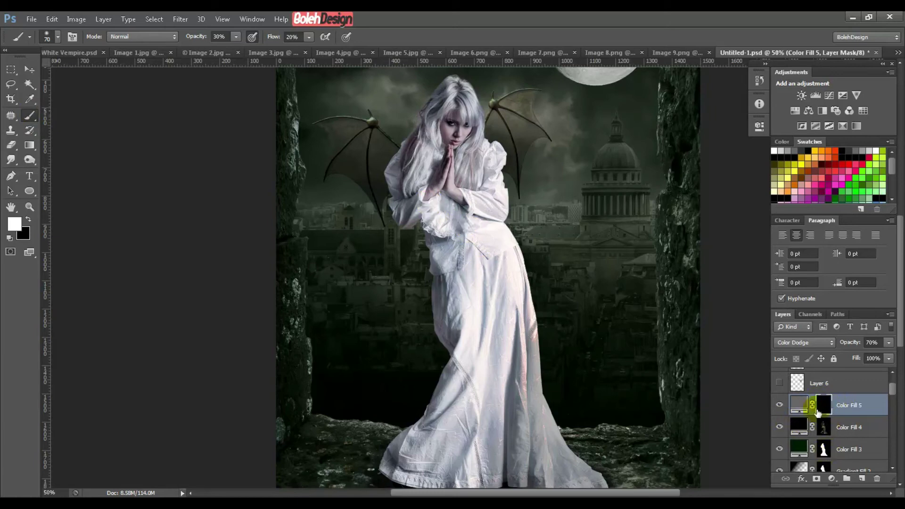
- Paint white on the Color Fill 5 mask over the woman's hair and face with 70 and 40 px brushes to add highlights
click(408, 193)
mouse_move(424, 197)
mouse_down()
mouse_move(398, 229)
mouse_move(426, 207)
mouse_move(406, 225)
mouse_move(405, 175)
mouse_move(422, 155)
mouse_move(407, 193)
mouse_move(418, 168)
mouse_move(474, 173)
mouse_move(446, 134)
mouse_up()
key(bracketleft)
key(bracketleft)
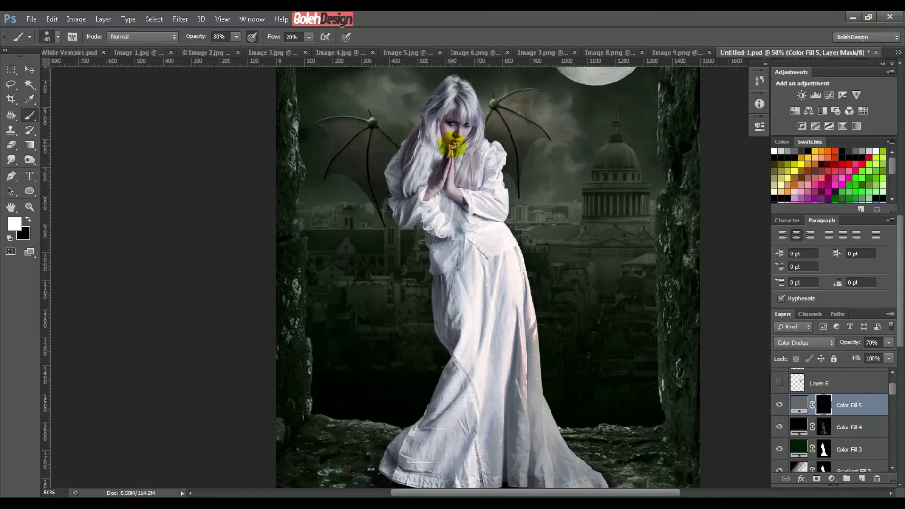
mouse_move(462, 126)
mouse_down()
mouse_move(457, 143)
mouse_move(457, 127)
mouse_move(464, 137)
mouse_up()
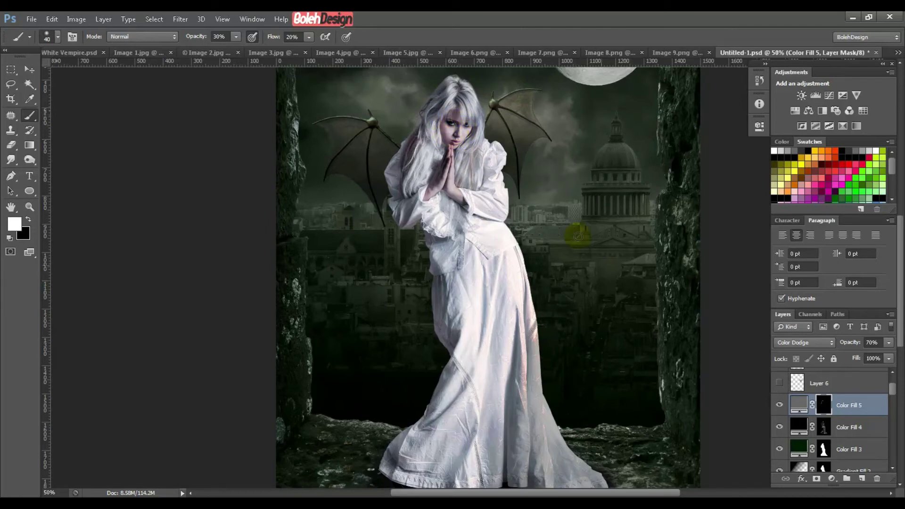
- Compare the woman with and without the Color Fill 5 highlights, leaving the layer visible
click(779, 404)
click(779, 404)
click(779, 404)
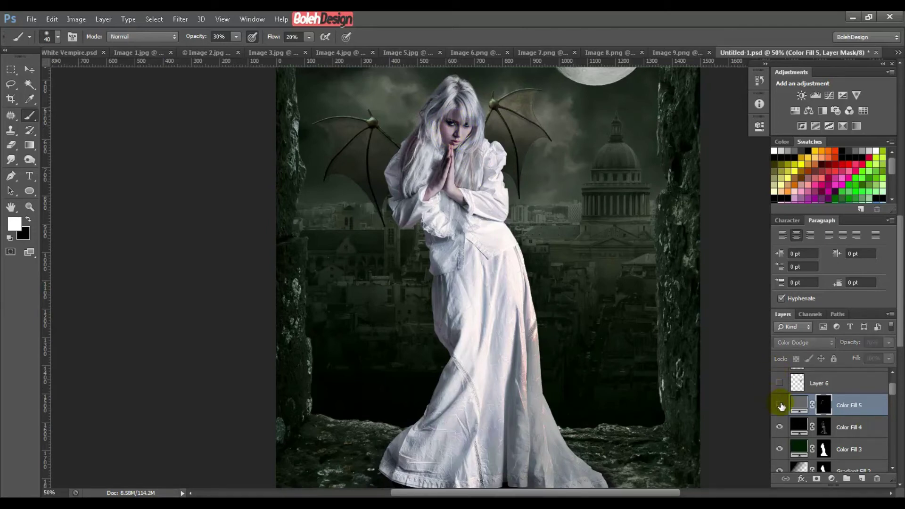
click(779, 404)
- Paint white on the Color Fill 5 mask over the dress and sleeves with an 80 px brush to extend the highlights
mouse_move(472, 194)
mouse_down()
mouse_move(450, 182)
mouse_move(452, 154)
mouse_move(454, 189)
mouse_move(464, 191)
mouse_move(446, 191)
mouse_move(446, 172)
mouse_move(420, 203)
mouse_move(426, 190)
mouse_move(454, 212)
mouse_move(486, 206)
mouse_move(479, 199)
mouse_move(485, 212)
mouse_move(503, 193)
mouse_move(506, 226)
mouse_move(484, 223)
mouse_move(494, 262)
mouse_move(478, 342)
mouse_move(470, 292)
mouse_move(481, 278)
mouse_move(493, 351)
mouse_move(491, 452)
mouse_move(492, 434)
mouse_move(481, 433)
mouse_move(482, 341)
mouse_move(461, 391)
mouse_move(470, 399)
mouse_move(435, 340)
mouse_move(401, 370)
mouse_move(569, 390)
mouse_move(532, 334)
mouse_move(525, 401)
mouse_move(471, 347)
mouse_move(499, 415)
mouse_move(499, 384)
mouse_up()
key(bracketright)
key(bracketright)
key(bracketright)
key(bracketright)
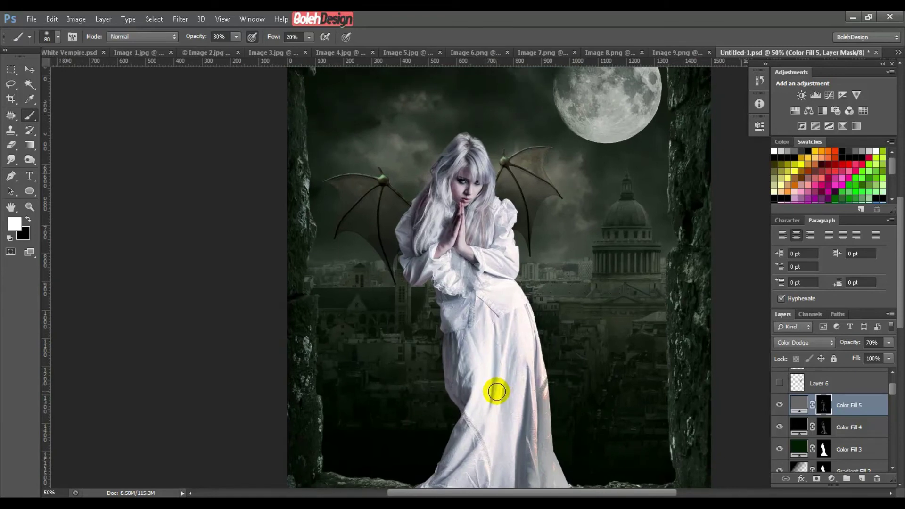
click(496, 392)
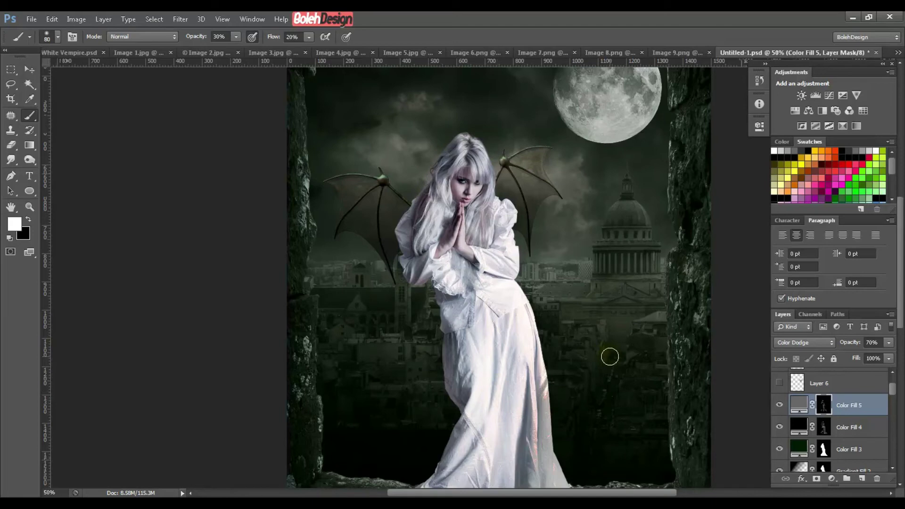
click(889, 408)
click(509, 263)
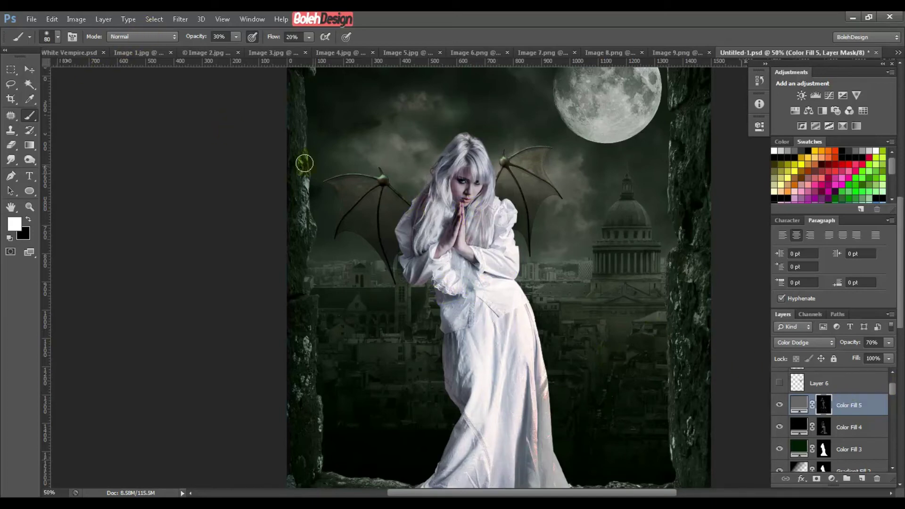
drag(511, 340, 509, 320)
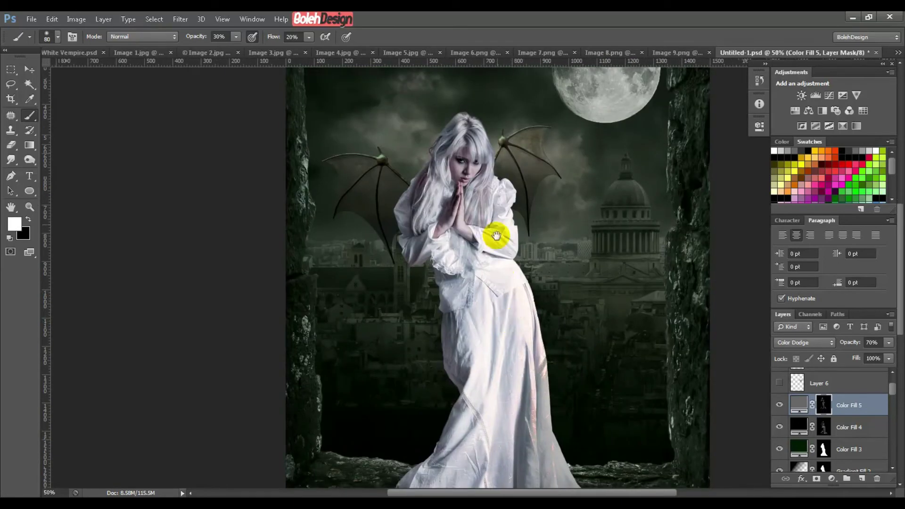
mouse_move(502, 200)
mouse_down()
mouse_move(452, 190)
mouse_move(437, 213)
mouse_move(435, 229)
mouse_move(507, 212)
mouse_move(509, 257)
mouse_move(494, 274)
mouse_move(415, 200)
mouse_move(406, 243)
mouse_move(418, 215)
mouse_move(403, 233)
mouse_move(407, 222)
mouse_move(439, 261)
mouse_move(458, 267)
mouse_move(458, 201)
mouse_move(474, 262)
mouse_move(467, 241)
mouse_move(462, 291)
mouse_move(482, 323)
mouse_move(495, 206)
mouse_move(465, 211)
mouse_move(463, 232)
mouse_move(452, 211)
mouse_move(456, 229)
mouse_up()
scroll(473, 259, down, 3)
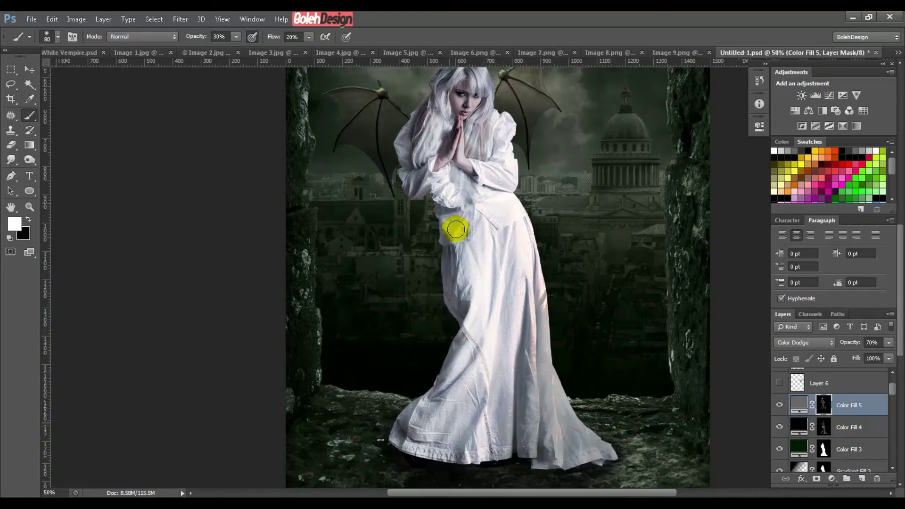
click(795, 406)
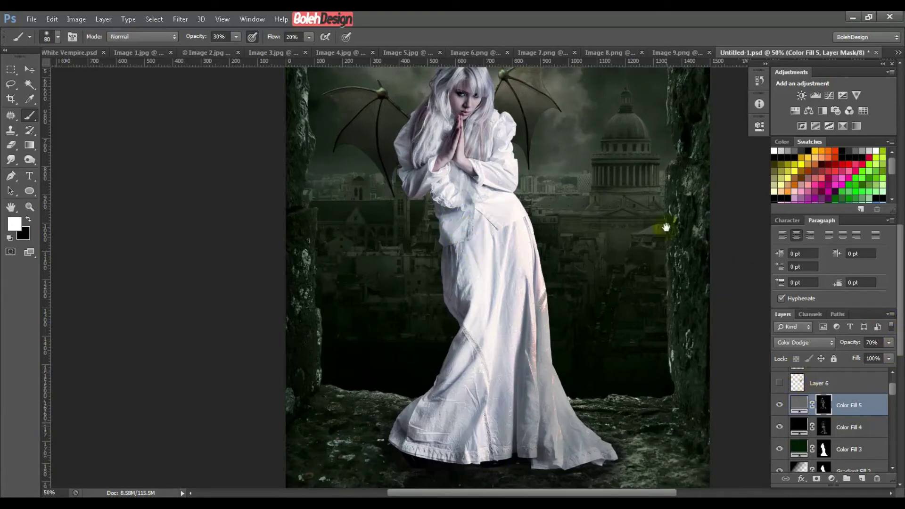
scroll(665, 228, down, 2)
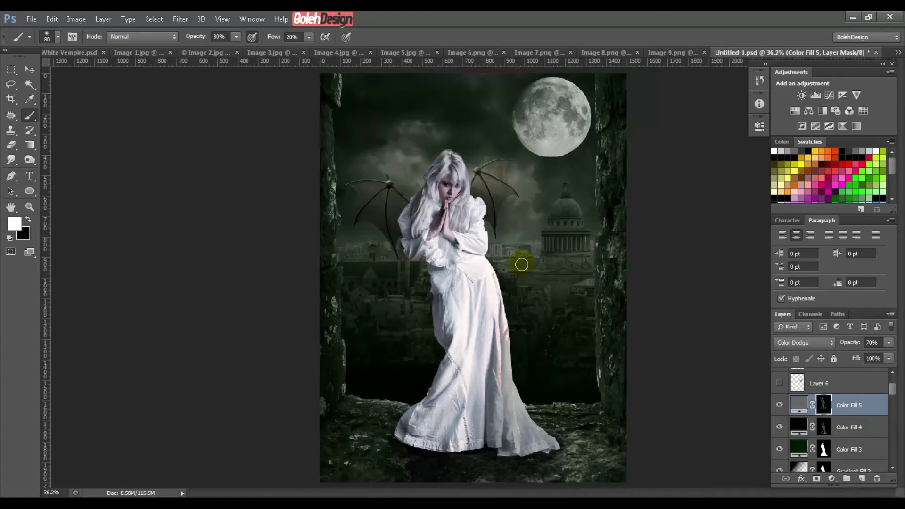
drag(522, 264, 476, 313)
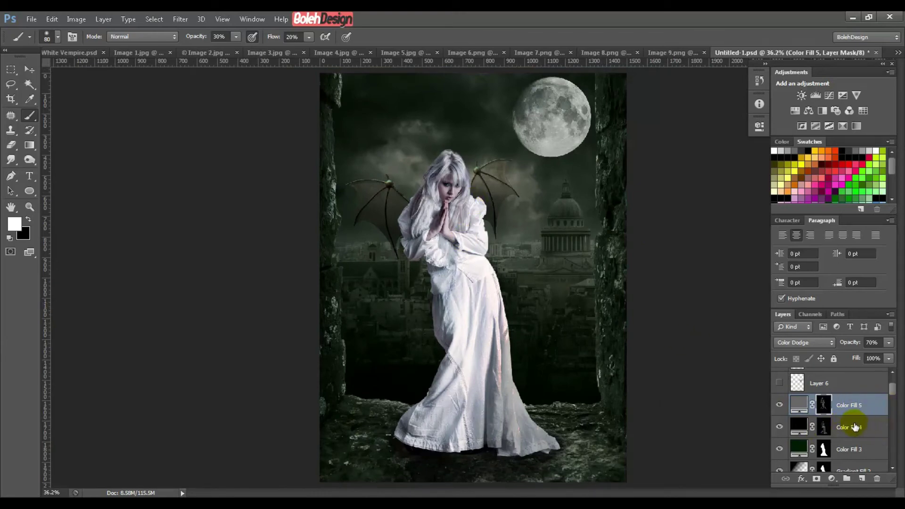
- Rename the Color Fill 4 layer as Burn and the Color Fill 5 layer as Dodge
double_click(854, 427)
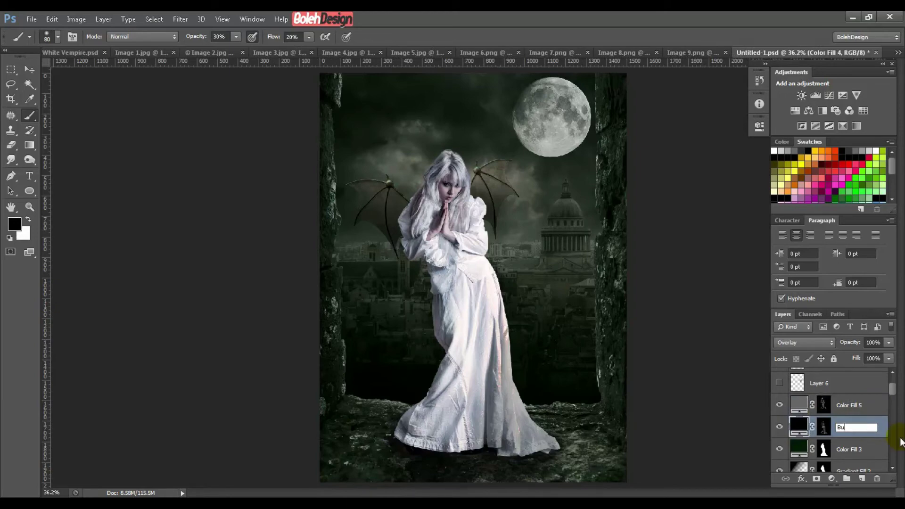
text(Burn)
key(shift+Tab)
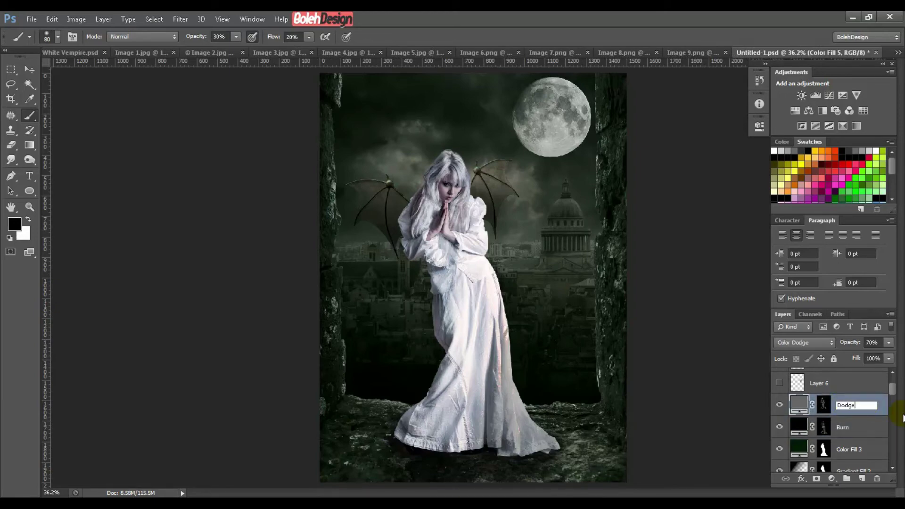
key(Return)
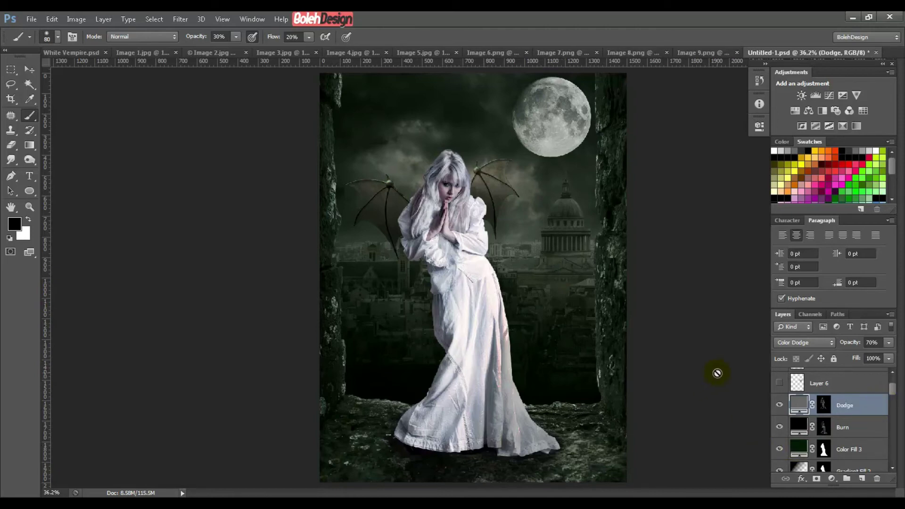
- Make the hidden bat layers Layer 6, Layer 7 and Layer 8 visible
mouse_move(891, 397)
mouse_down()
mouse_move(892, 384)
mouse_move(892, 396)
mouse_up()
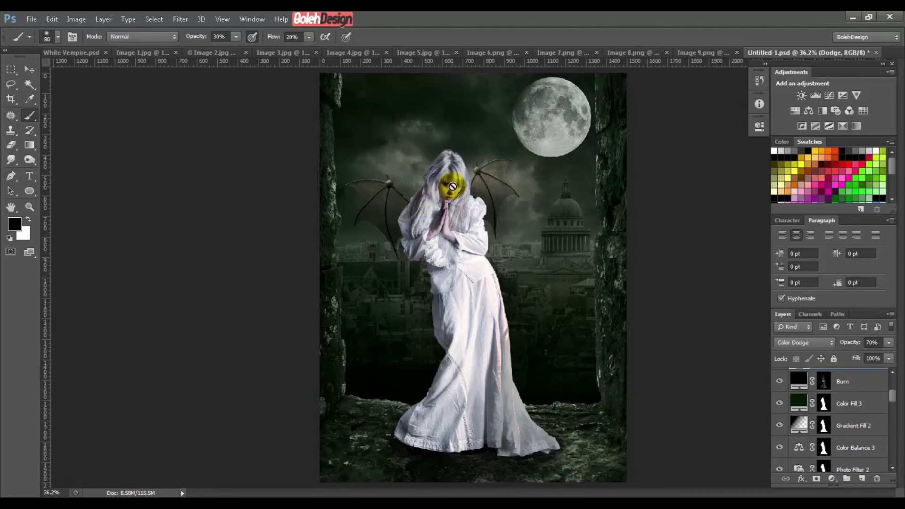
drag(894, 400, 895, 384)
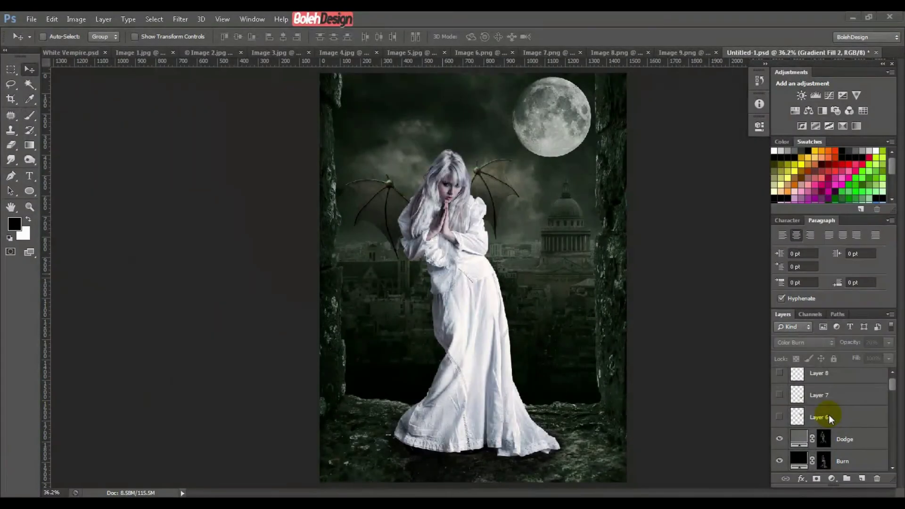
click(779, 416)
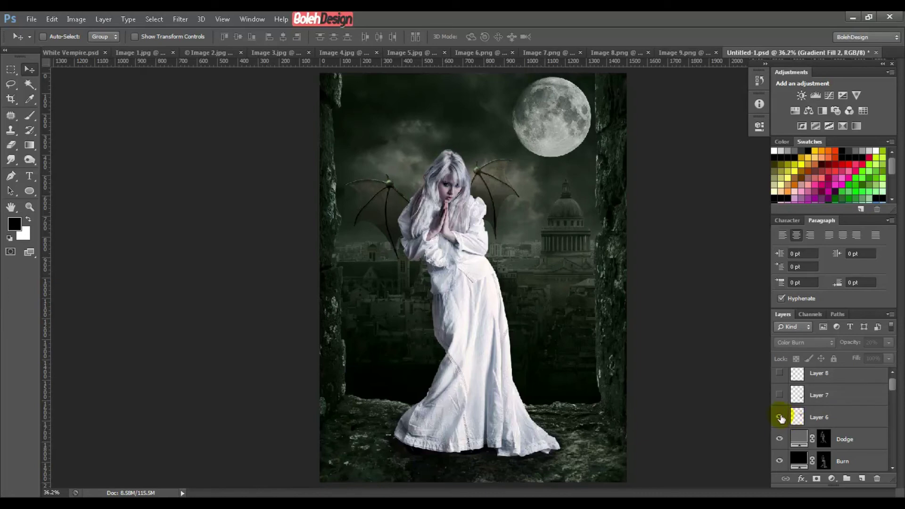
click(779, 395)
click(780, 373)
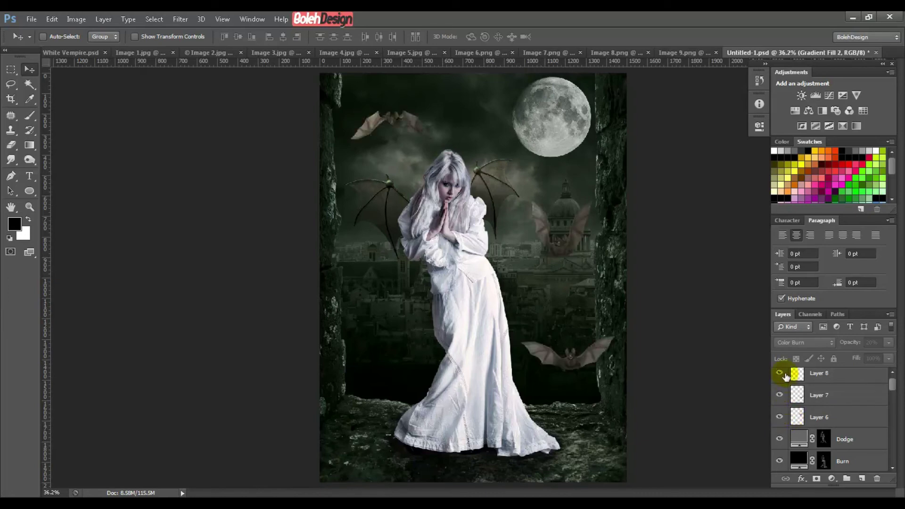
drag(894, 382, 895, 375)
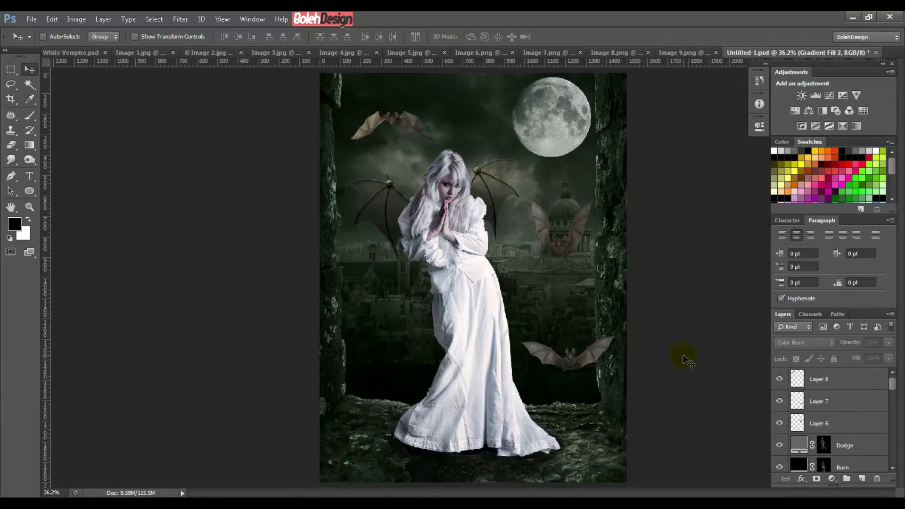
- Select Layer 6 and toggle its visibility to identify which bat it holds, leaving the layer visible
click(849, 424)
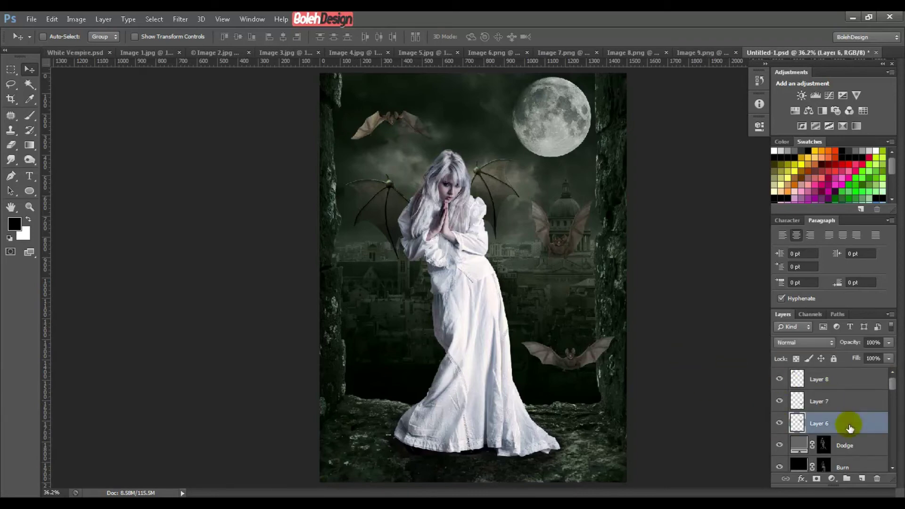
click(779, 424)
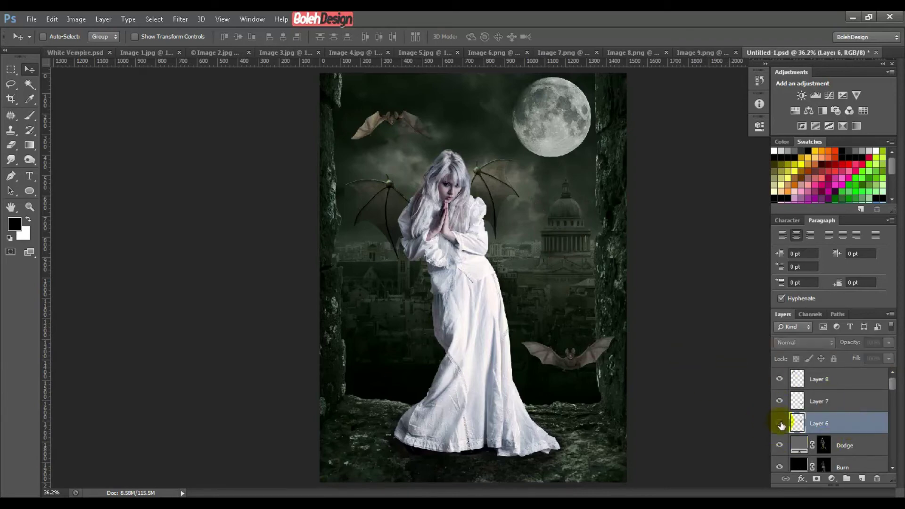
click(780, 424)
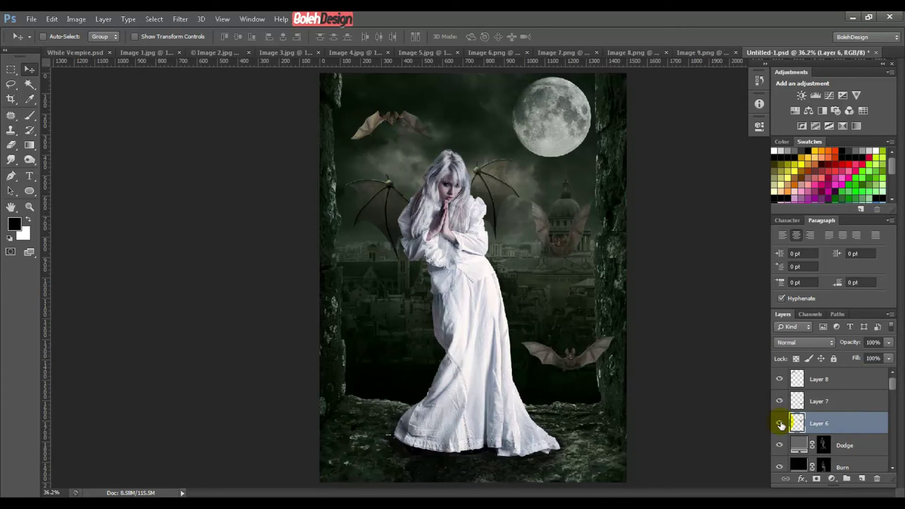
- Add an Inner Shadow layer style to Layer 6 with its blend mode set to Overlay
right_click(861, 424)
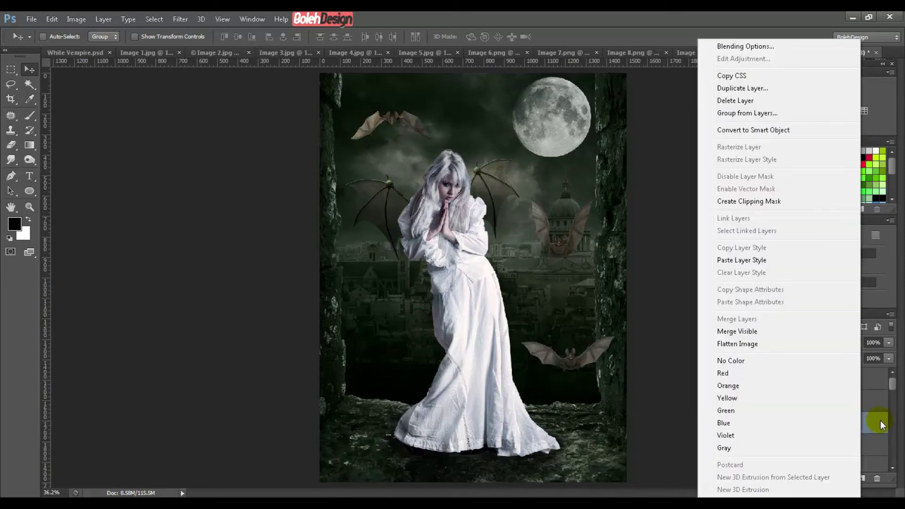
click(750, 48)
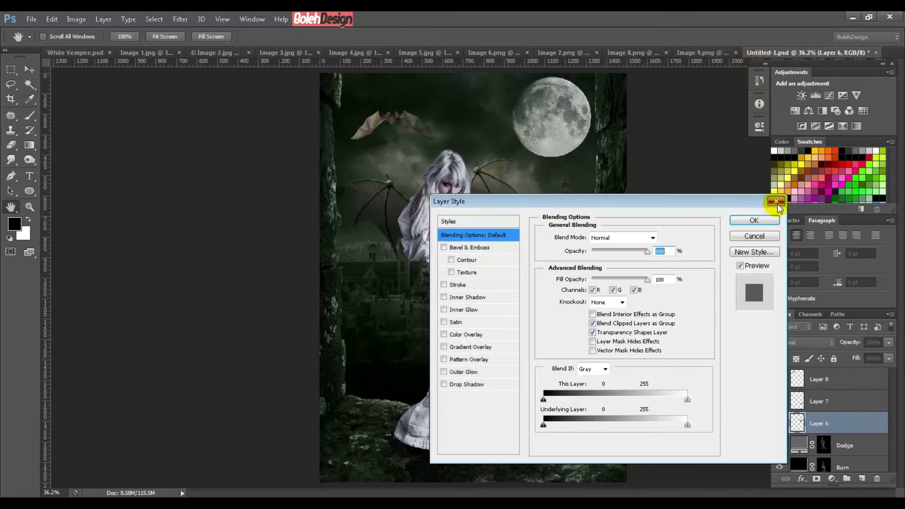
click(775, 202)
double_click(858, 426)
drag(650, 202, 366, 200)
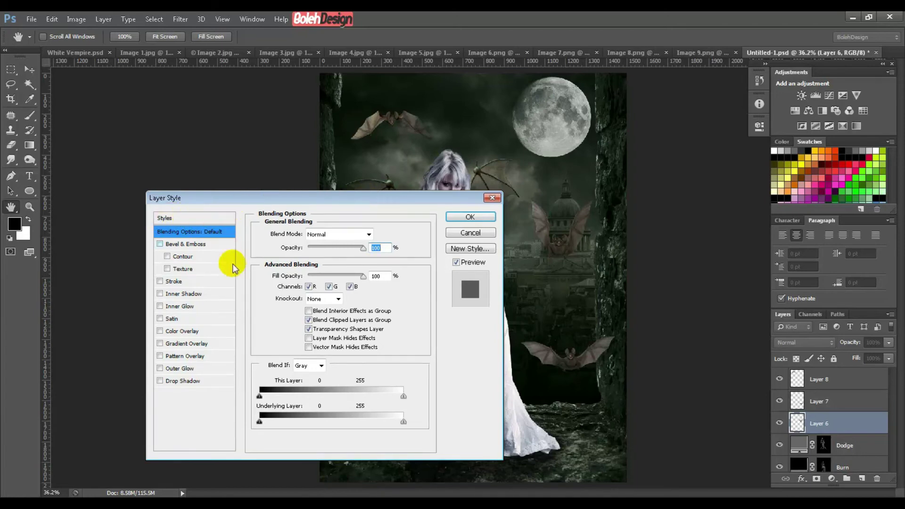
click(172, 294)
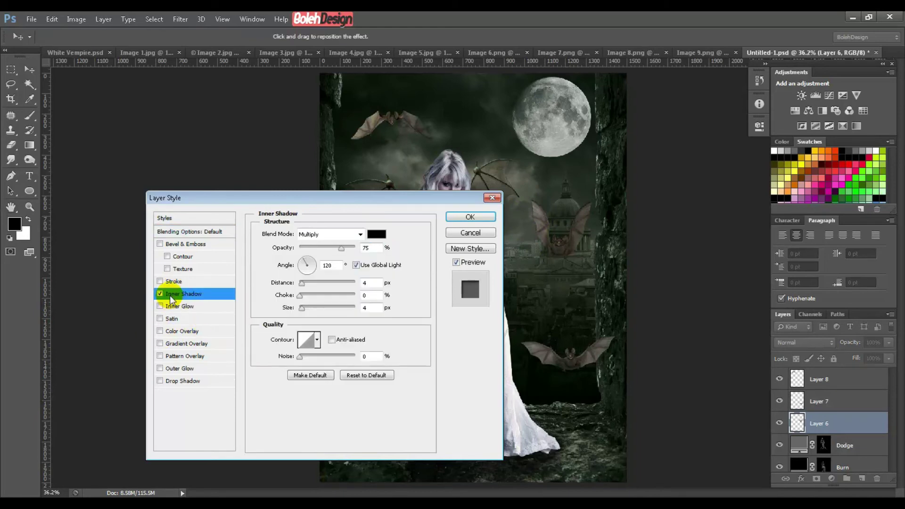
click(319, 235)
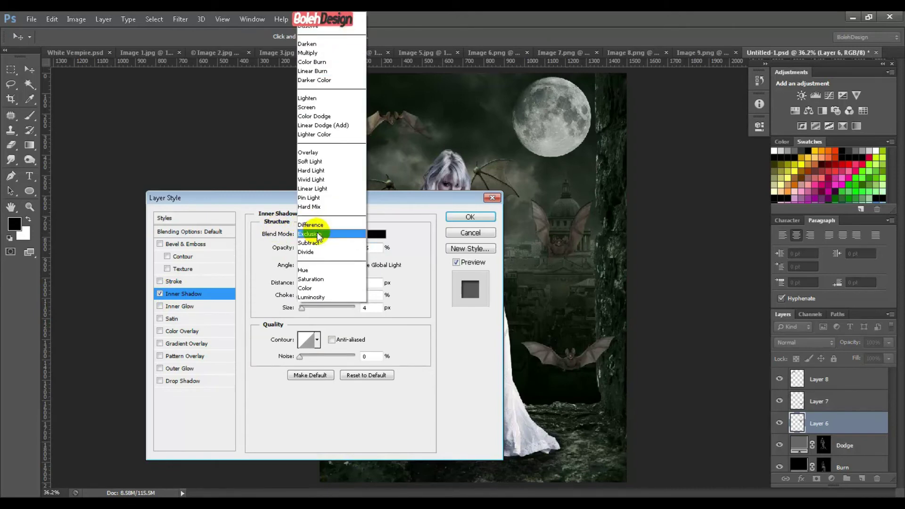
click(309, 152)
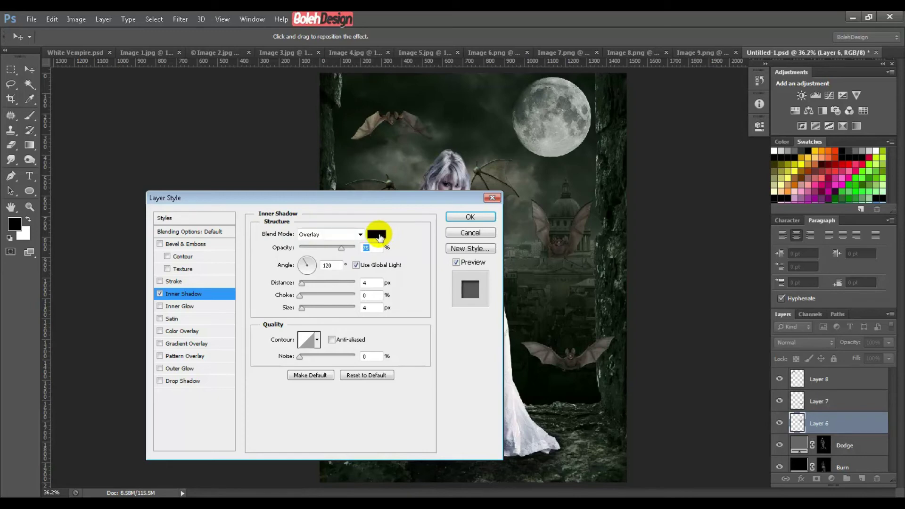
- Set the Inner Shadow colour to pale yellow fefcd0
click(379, 234)
drag(397, 329, 393, 331)
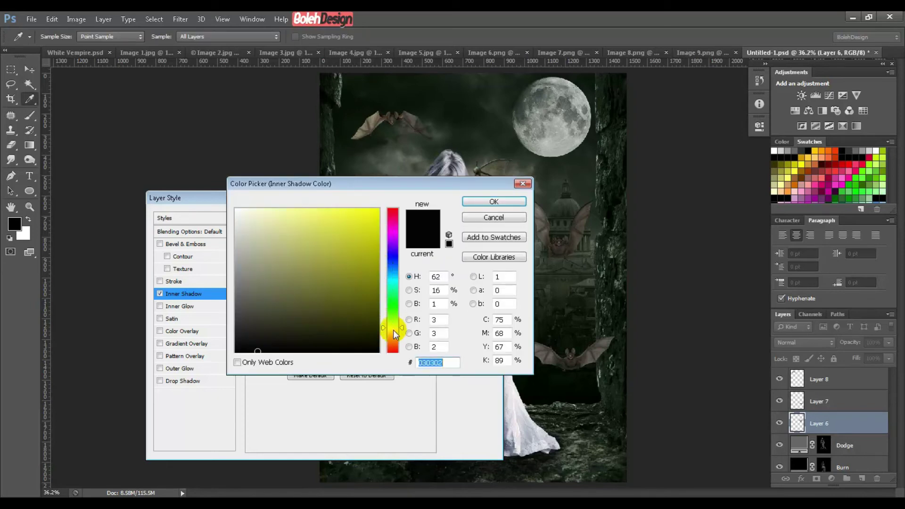
click(280, 210)
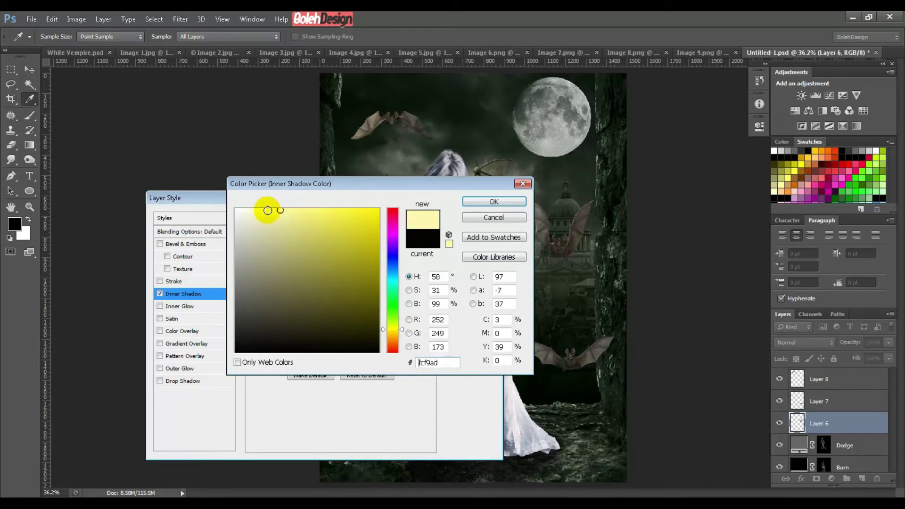
click(261, 209)
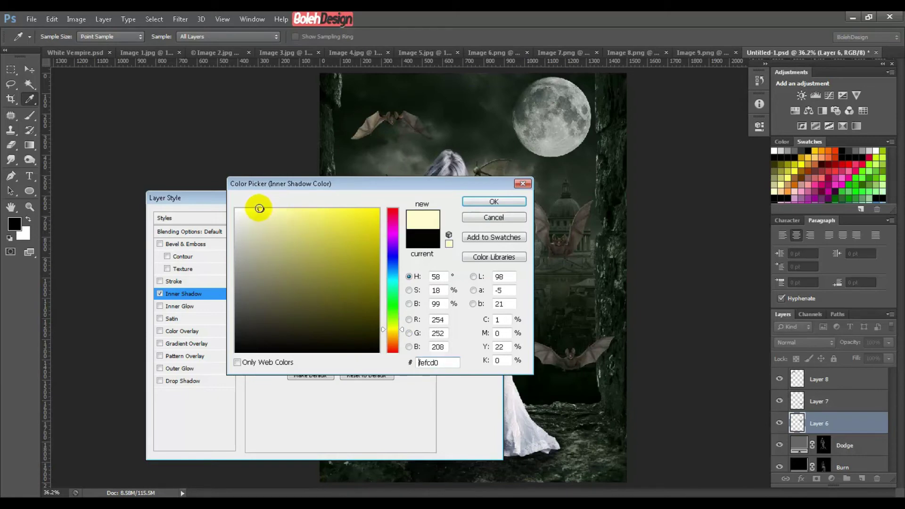
click(480, 202)
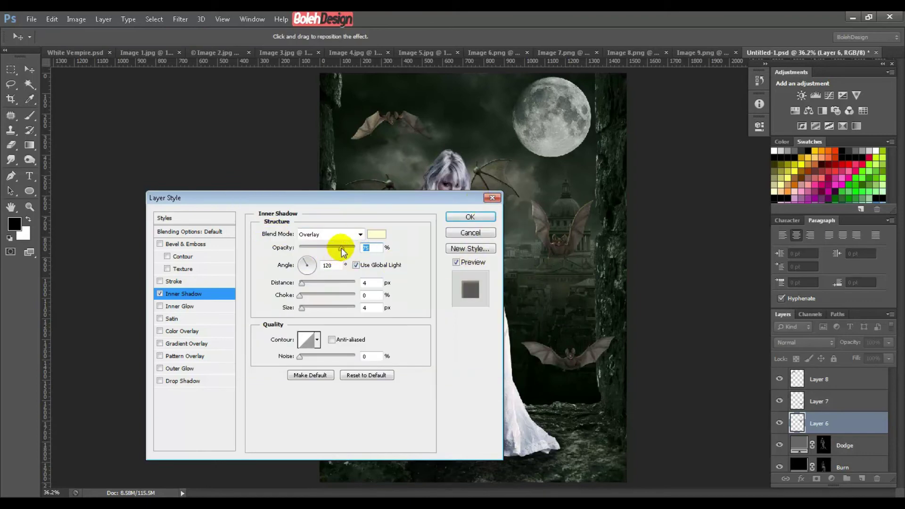
- Set the Inner Shadow opacity to 100%, distance to 10 px and size to 16 px
drag(341, 248, 363, 245)
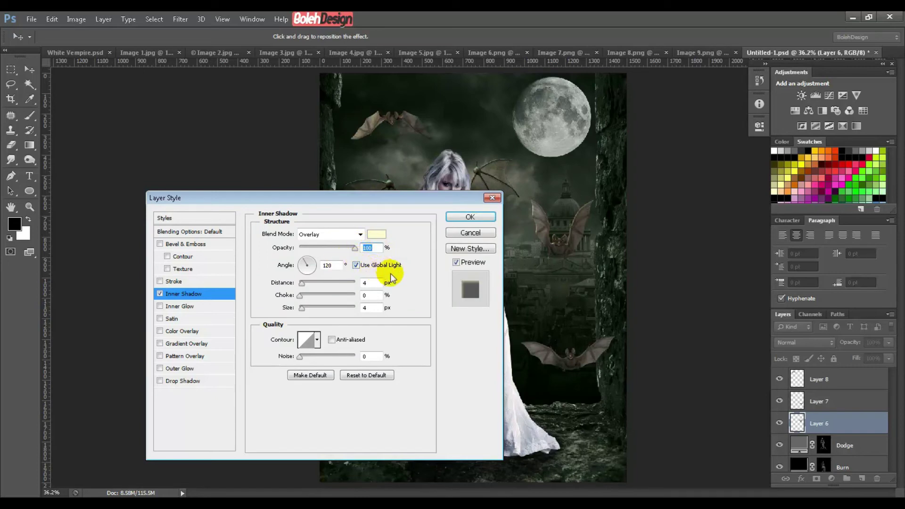
click(370, 283)
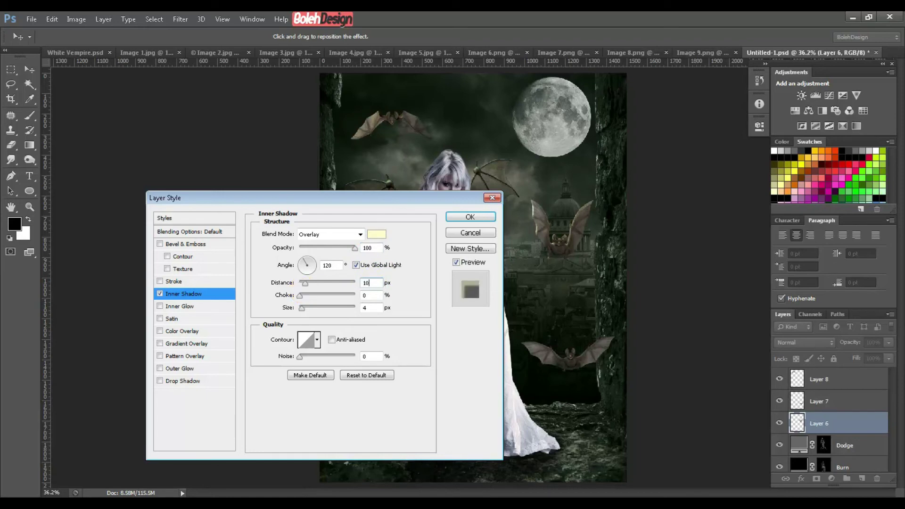
text(10)
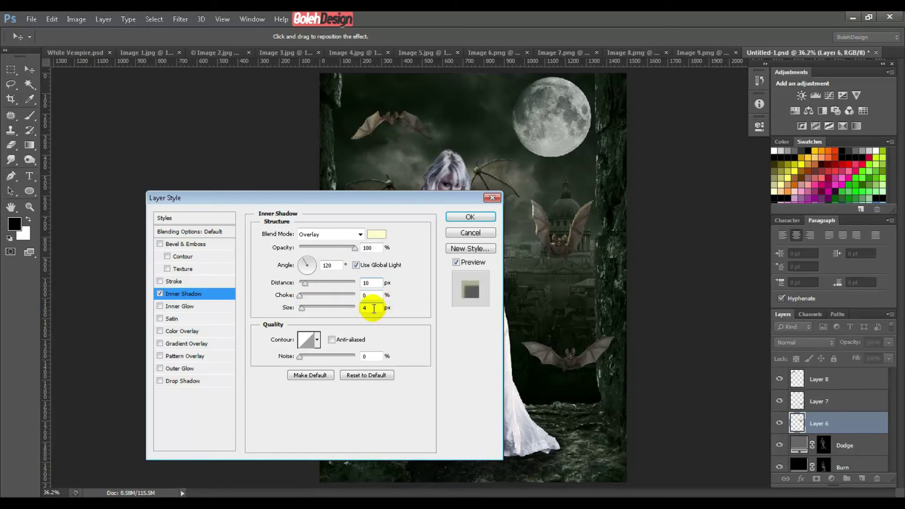
click(374, 308)
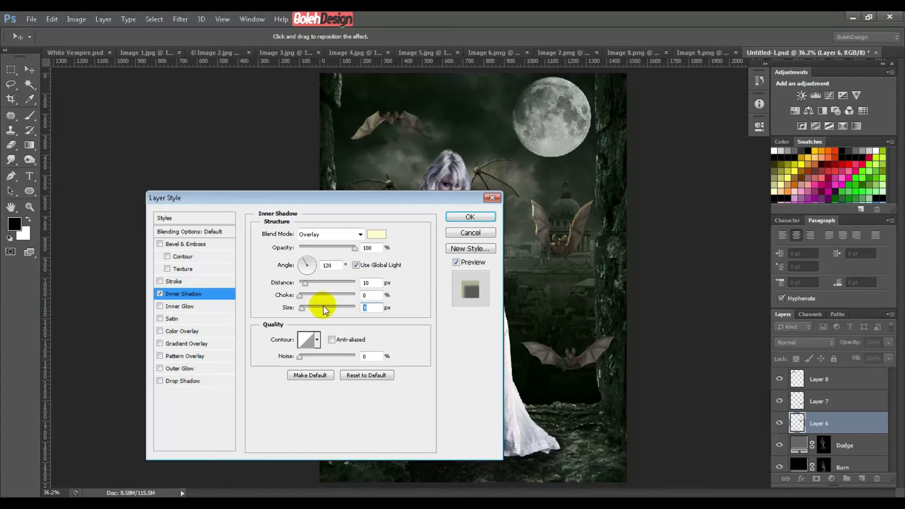
text(16)
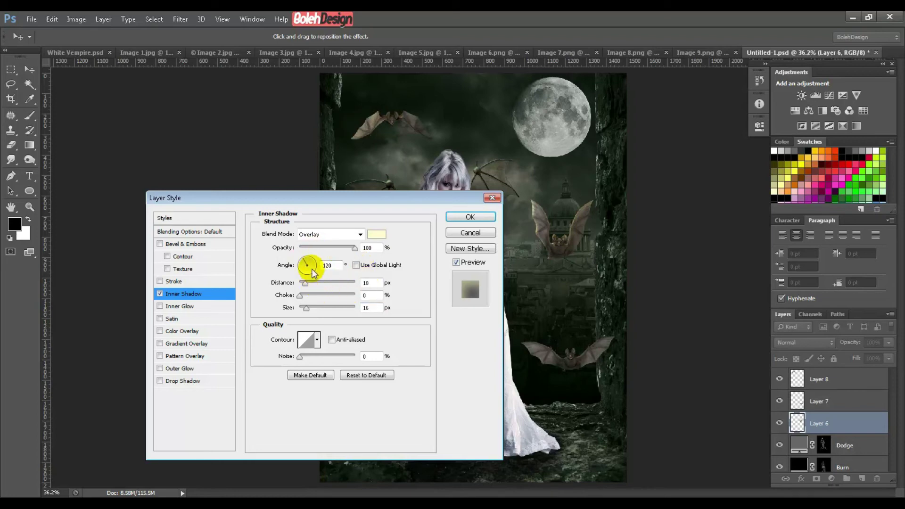
- Set Layer 6's Inner Shadow angle to 77° without global light, compare the effect on and off, and apply the style
drag(307, 265, 308, 261)
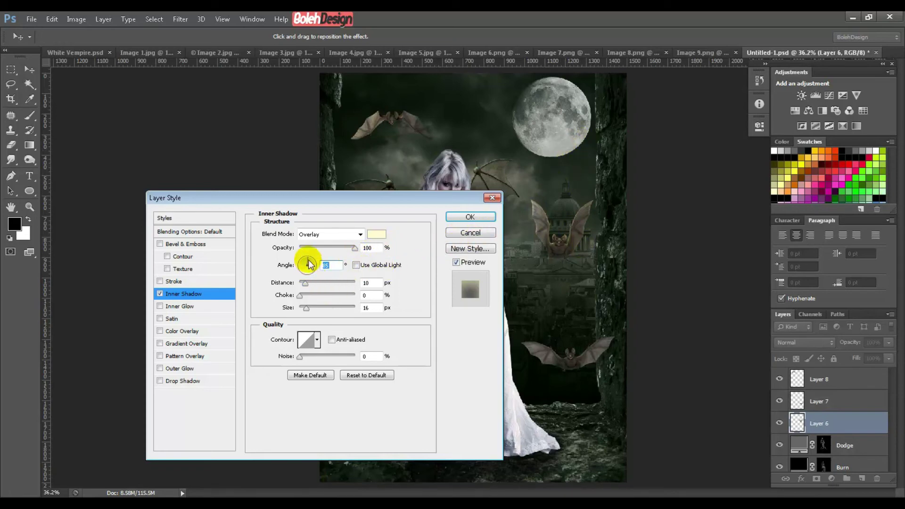
drag(309, 262, 309, 260)
click(160, 293)
click(160, 293)
click(160, 293)
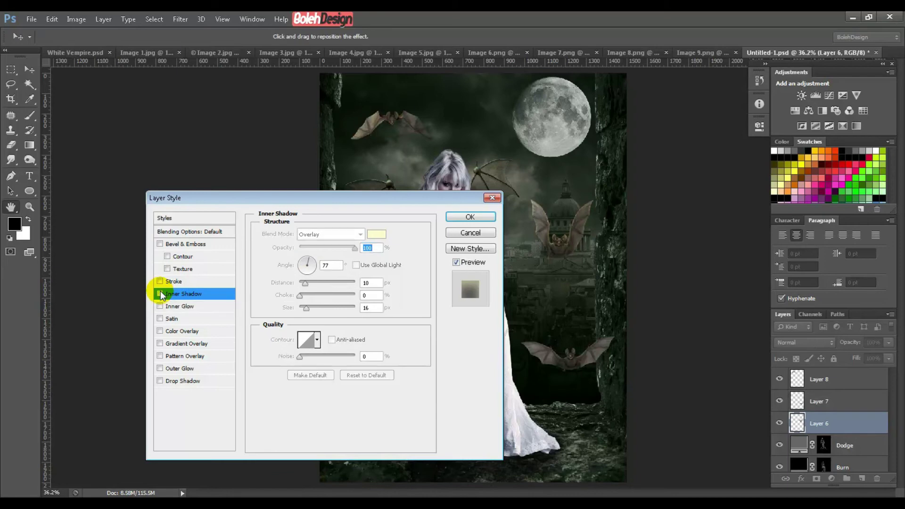
click(160, 294)
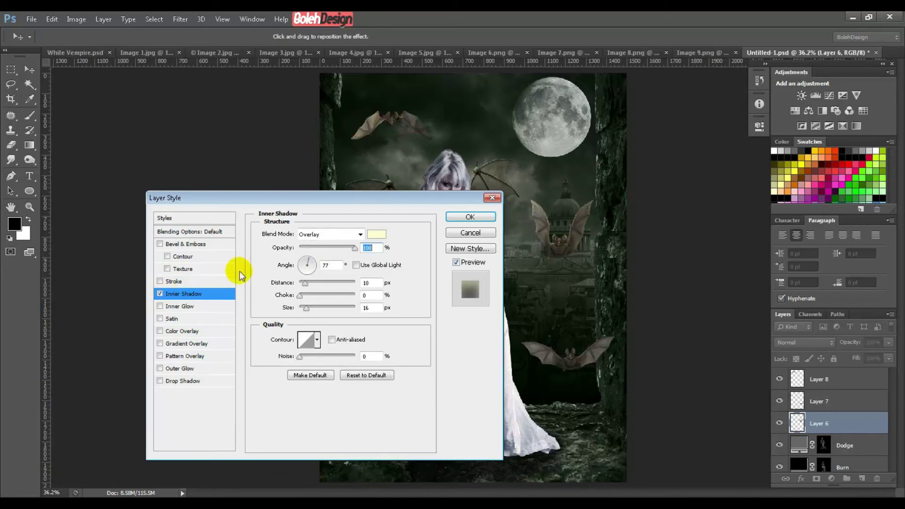
click(160, 293)
click(161, 294)
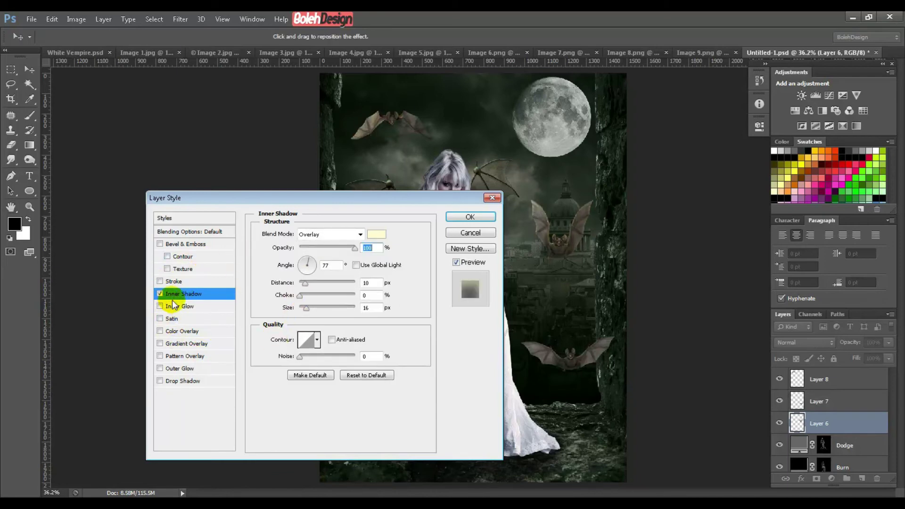
click(471, 217)
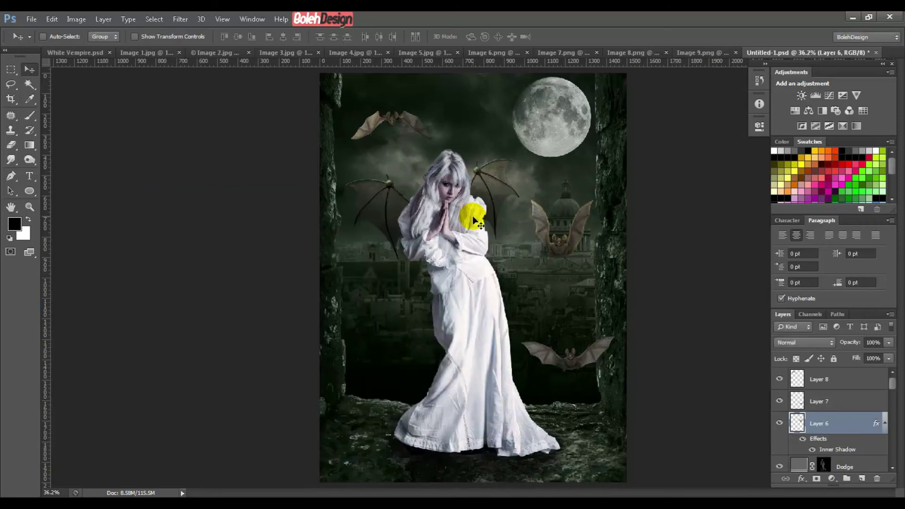
click(885, 423)
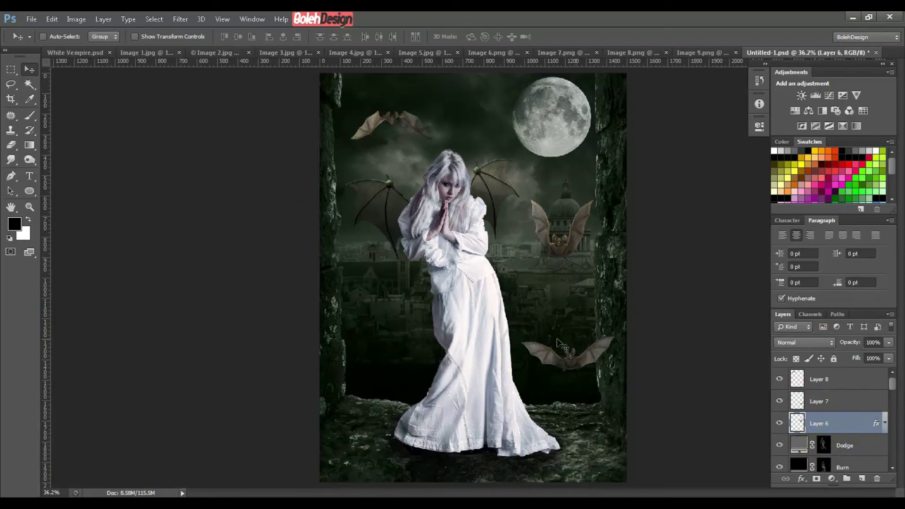
- Check which bat Layer 6 holds by toggling its visibility, leave it visible, and copy its layer style
right_click(854, 423)
click(864, 420)
click(779, 424)
click(780, 423)
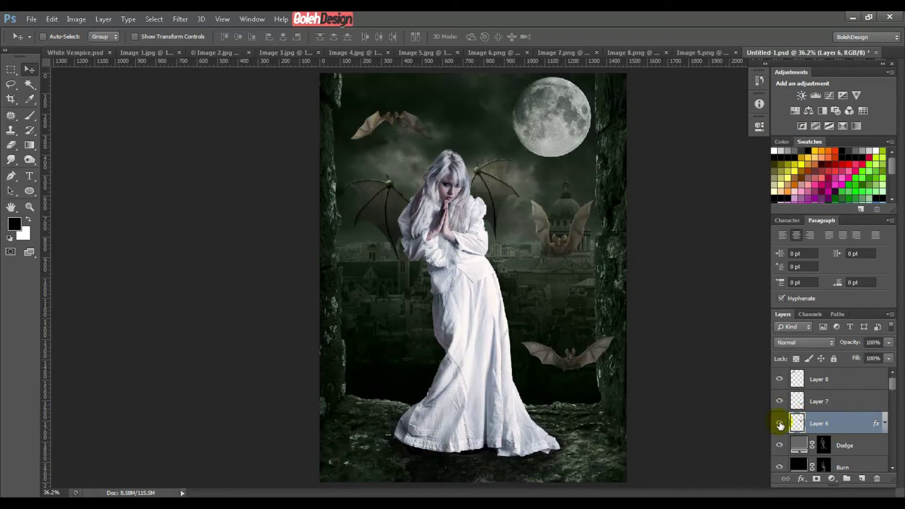
right_click(851, 424)
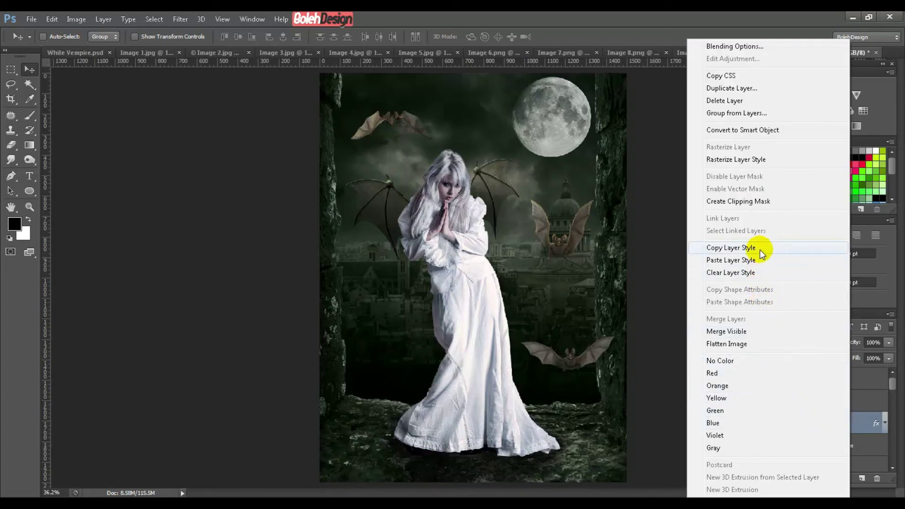
click(745, 247)
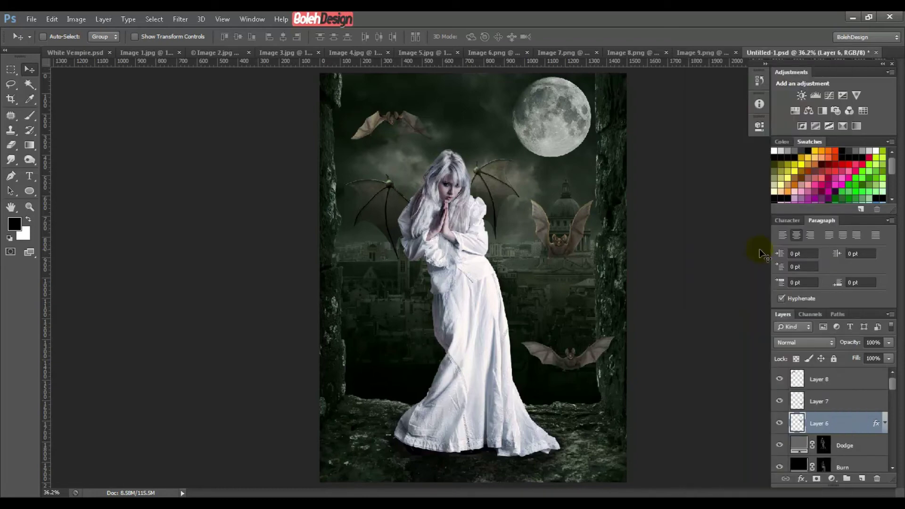
- Paste the copied layer style onto Layer 7 and compare its effects off and on, leaving them enabled
click(871, 404)
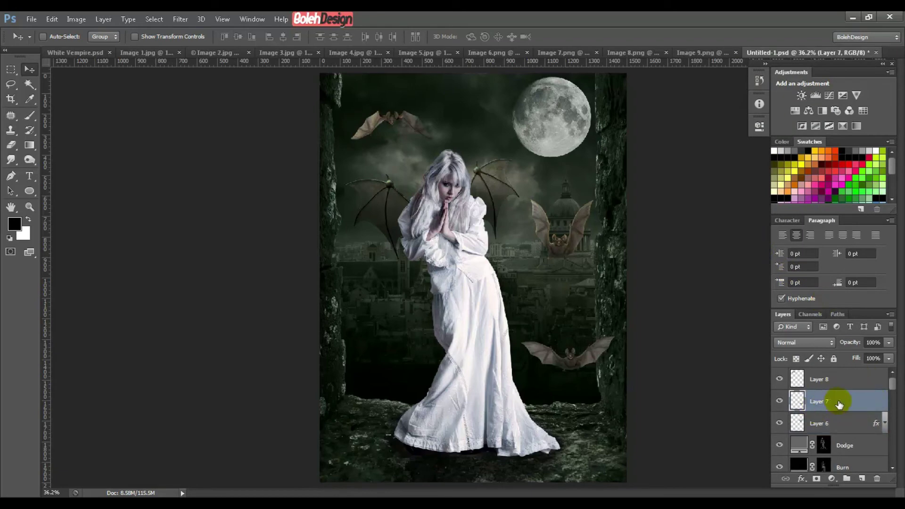
right_click(847, 399)
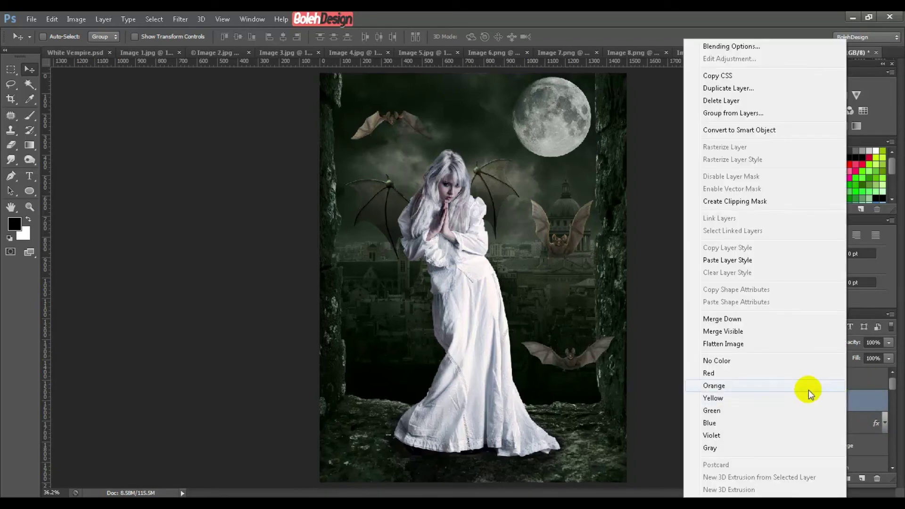
click(735, 260)
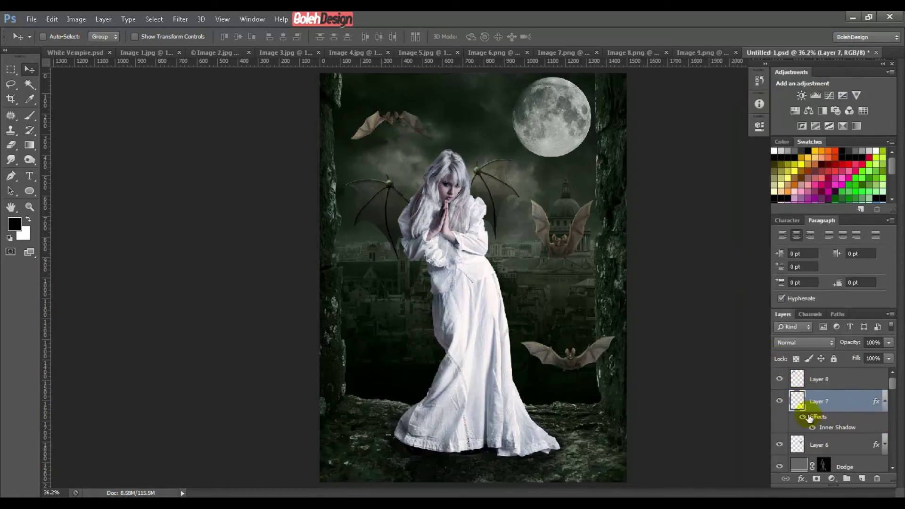
click(803, 418)
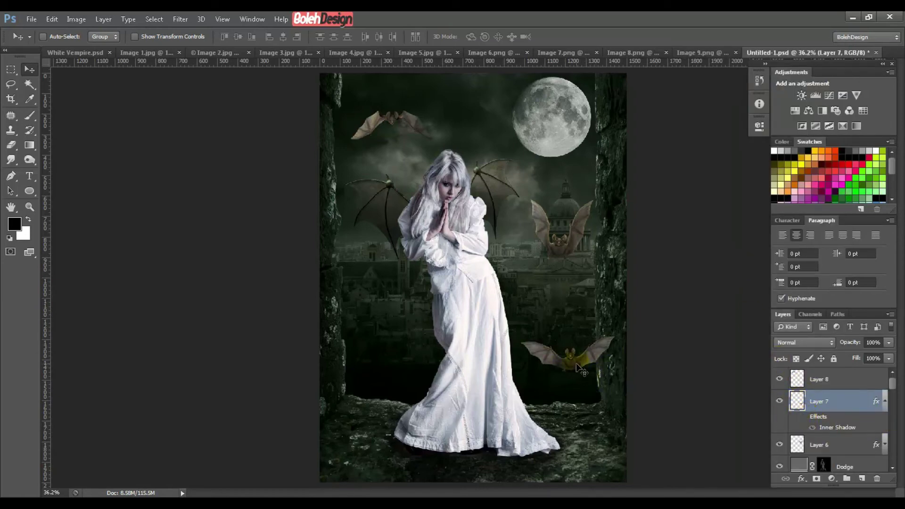
click(804, 418)
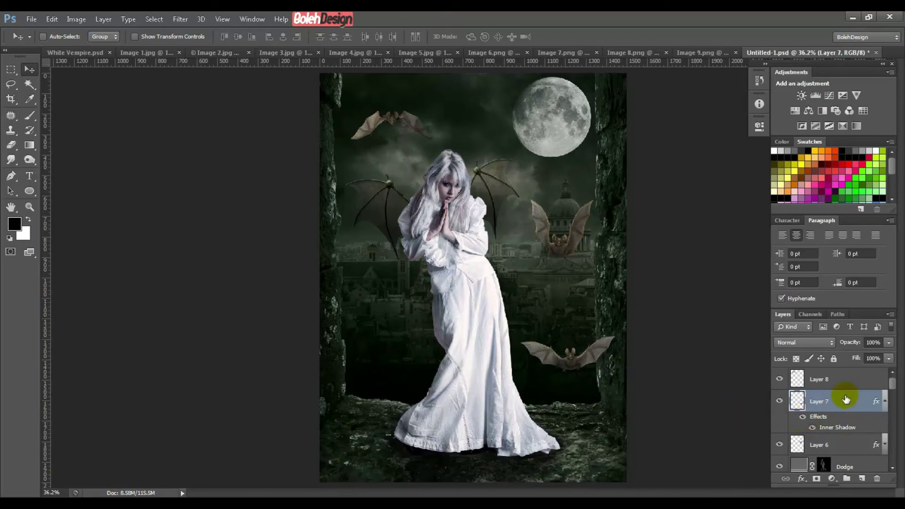
click(884, 402)
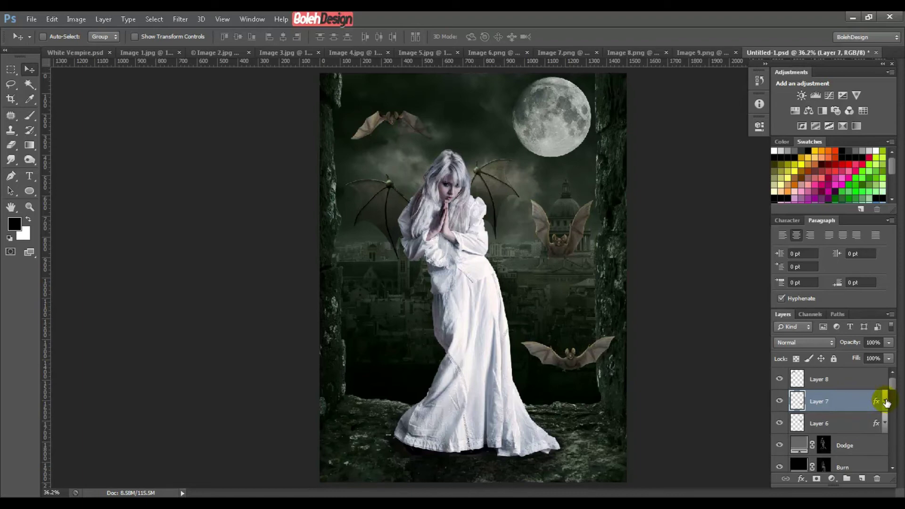
- Paste the copied Inner Shadow layer style onto Layer 8
click(851, 379)
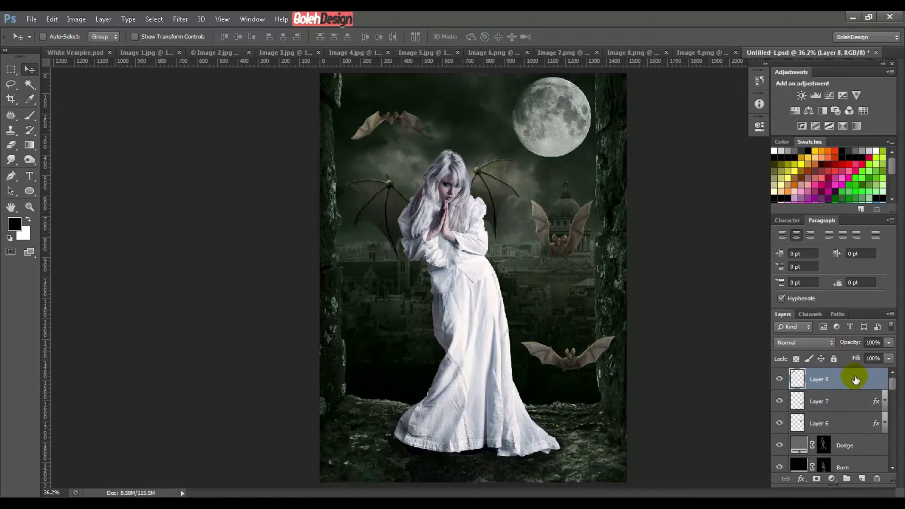
right_click(855, 380)
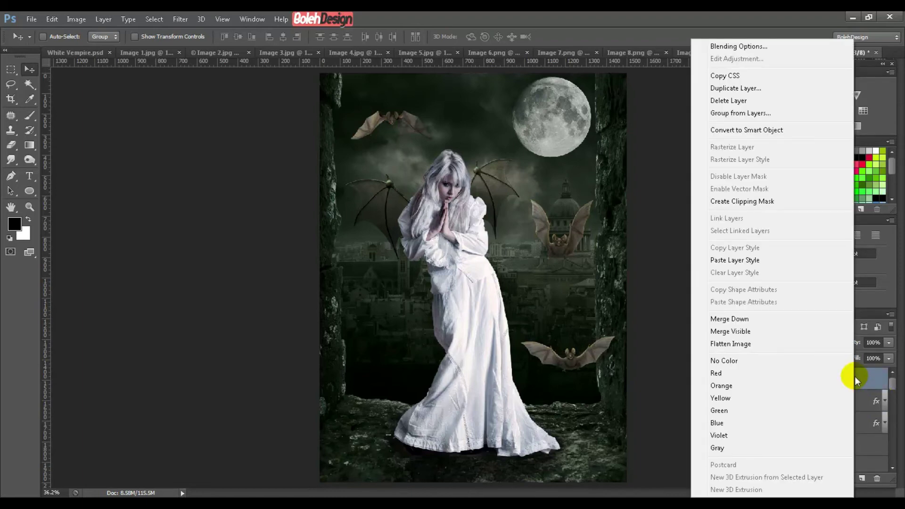
click(740, 260)
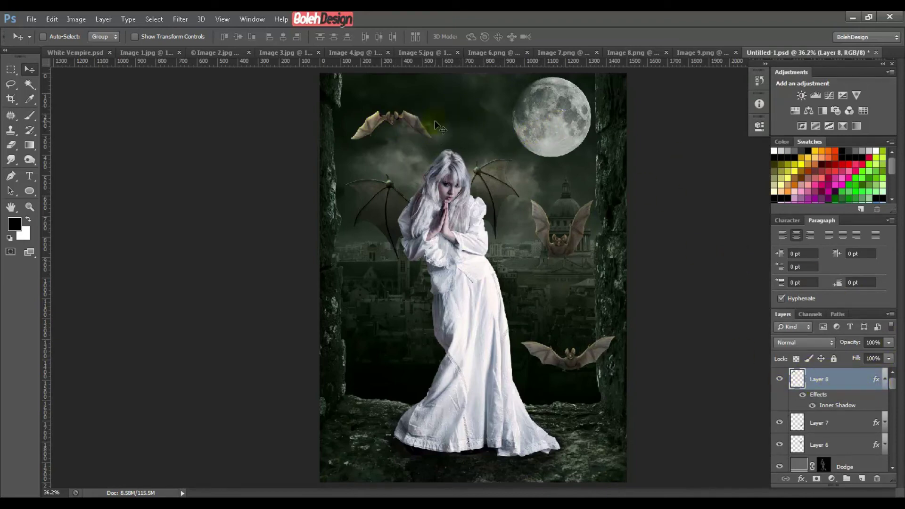
click(809, 385)
- Change Layer 8's Inner Shadow angle to 27°, compare the effect off and on, and apply the style
click(850, 380)
double_click(851, 380)
drag(416, 199, 578, 234)
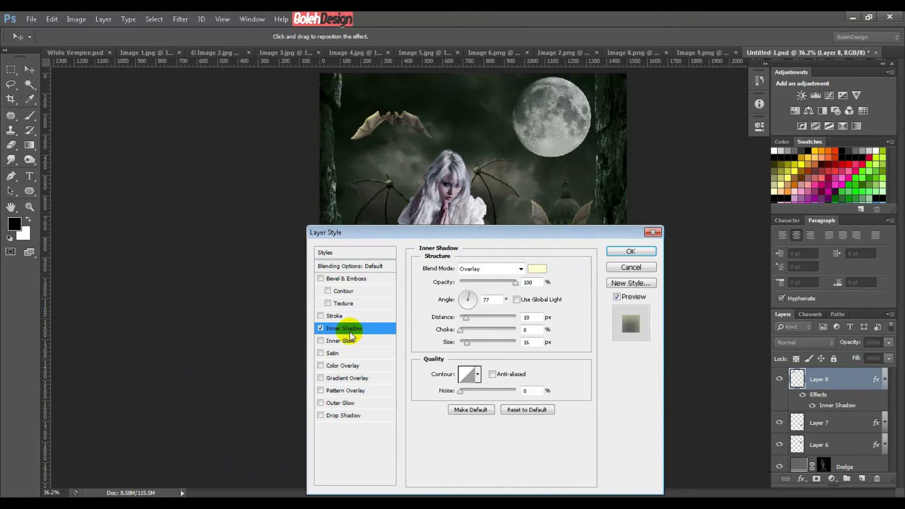
click(469, 292)
mouse_move(468, 292)
mouse_down()
mouse_move(481, 302)
mouse_move(467, 295)
mouse_up()
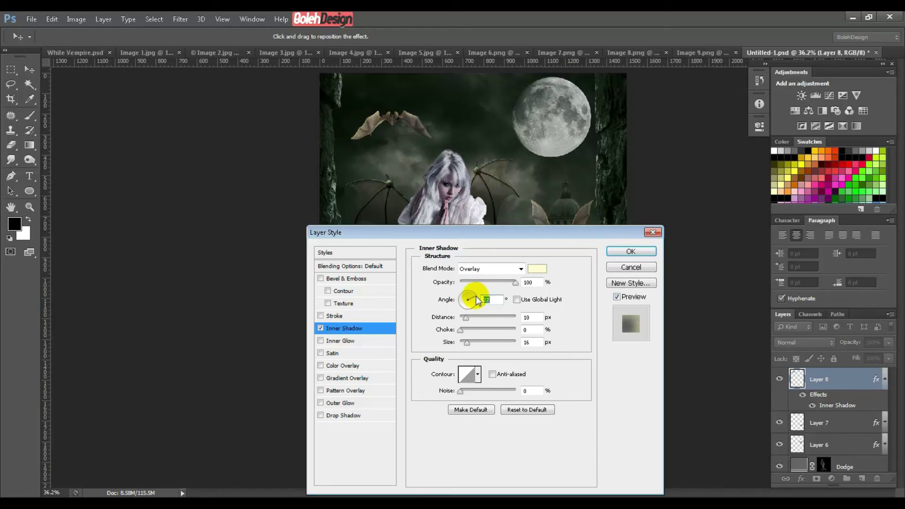
click(321, 328)
click(321, 328)
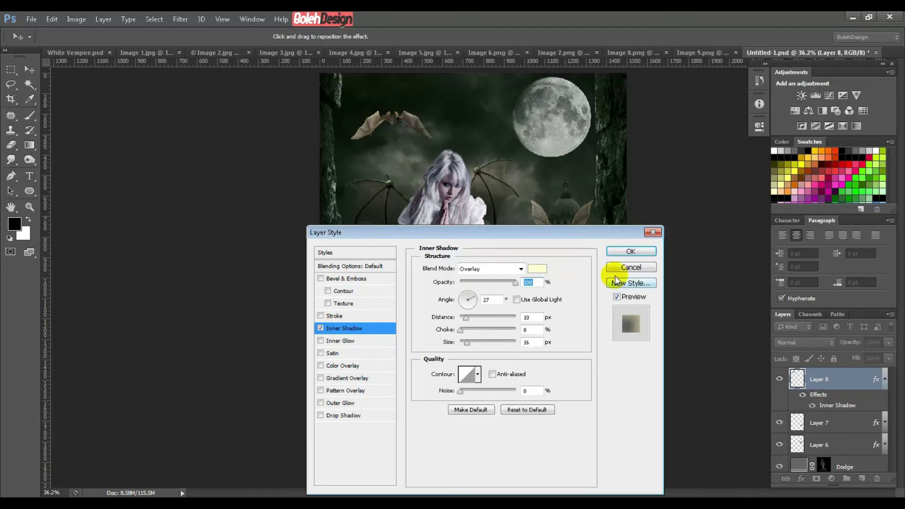
click(643, 251)
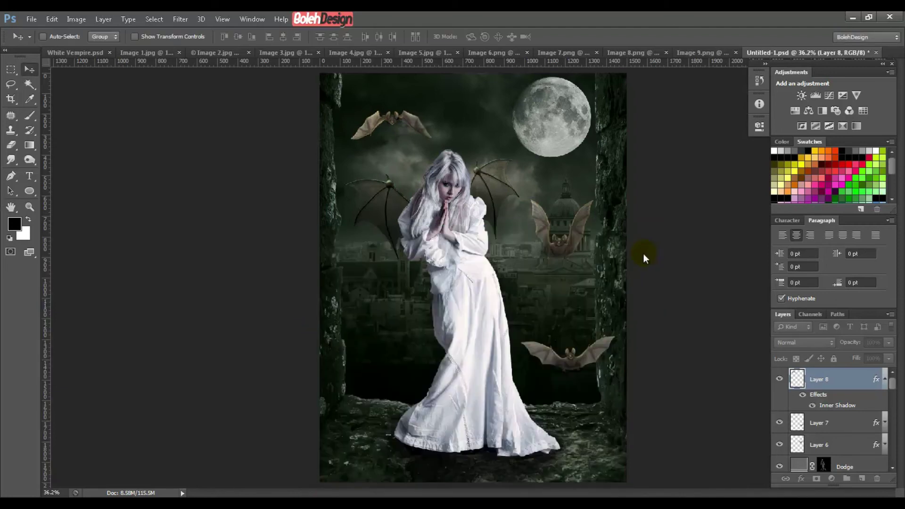
click(884, 380)
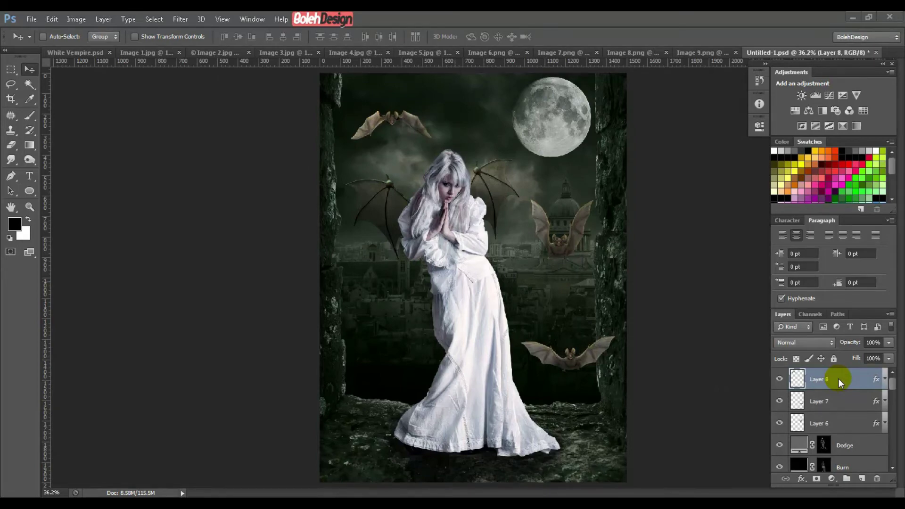
- Add a Color Balance adjustment layer above Layer 8
click(831, 478)
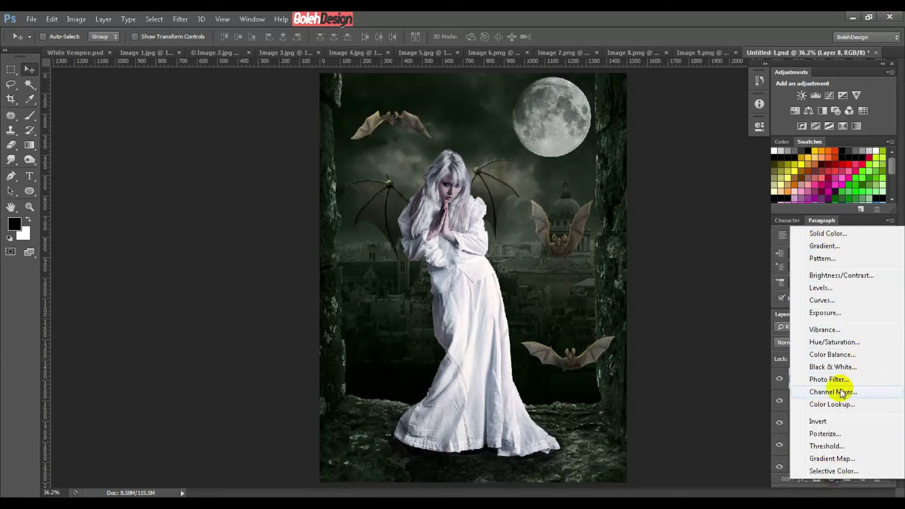
click(832, 355)
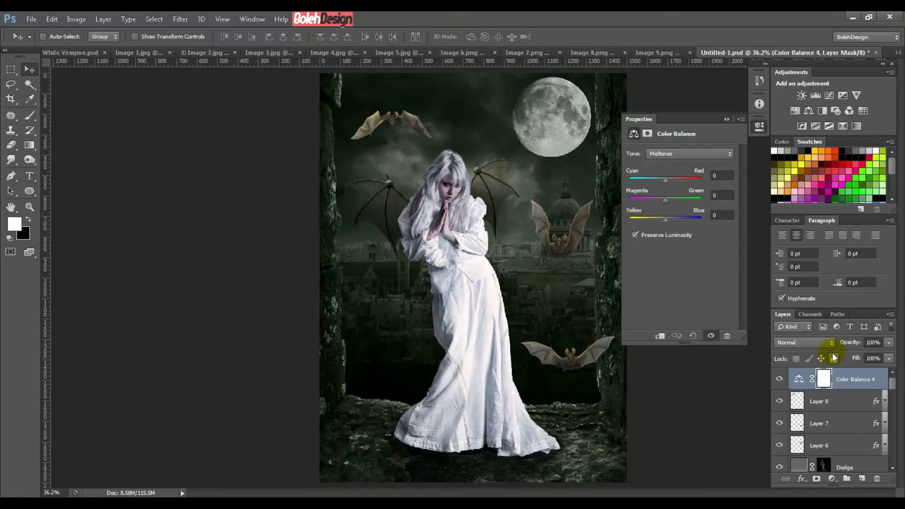
click(725, 193)
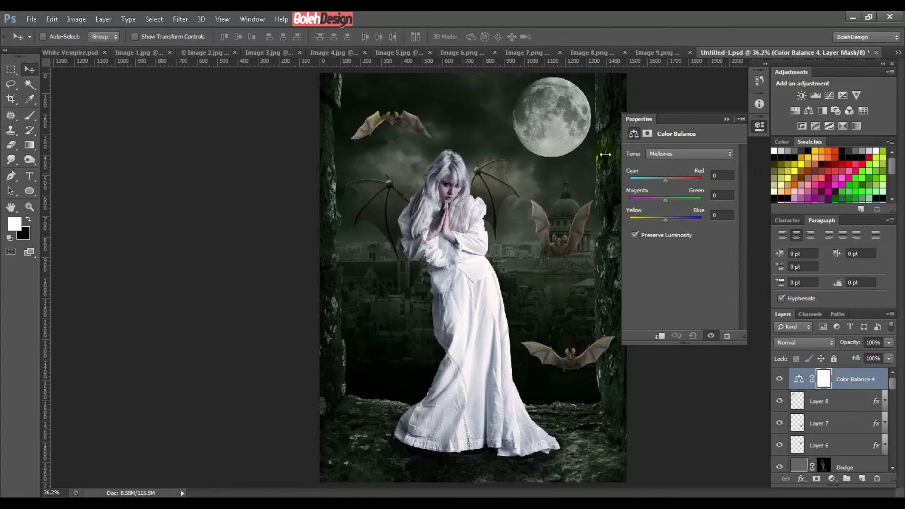
click(818, 377)
- Set the Color Balance Shadows to Cyan/Red -9, Magenta/Green 3 and Yellow/Blue -6
click(665, 154)
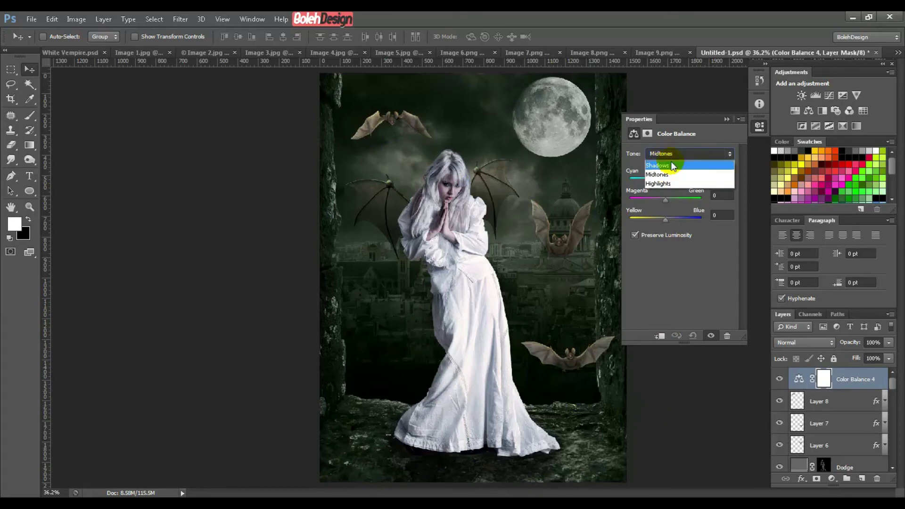
click(673, 166)
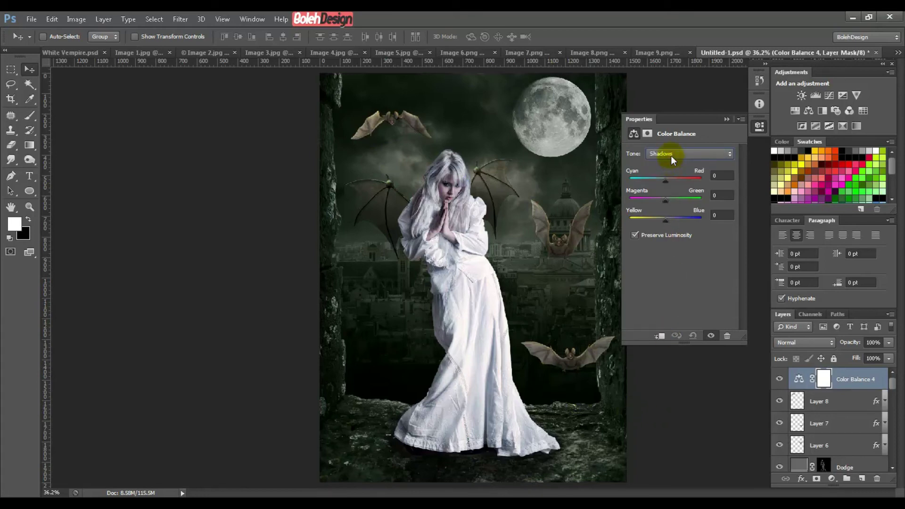
click(671, 155)
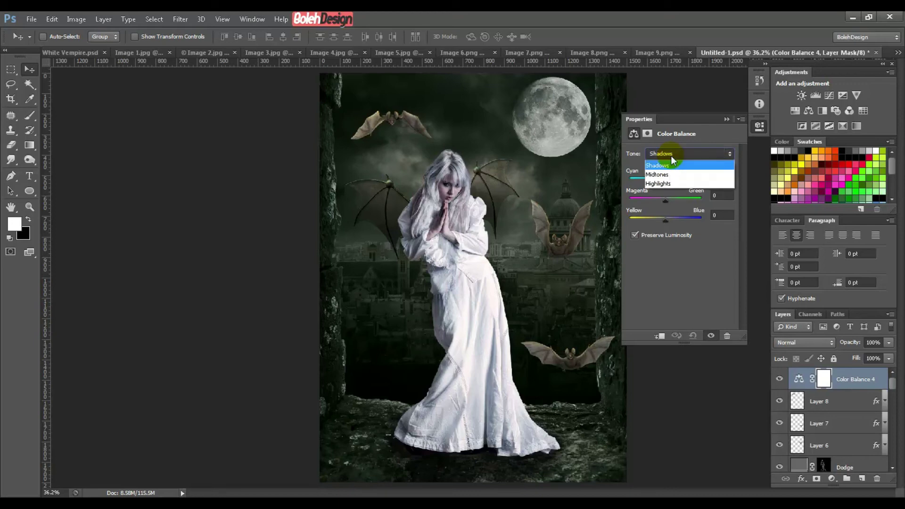
click(691, 262)
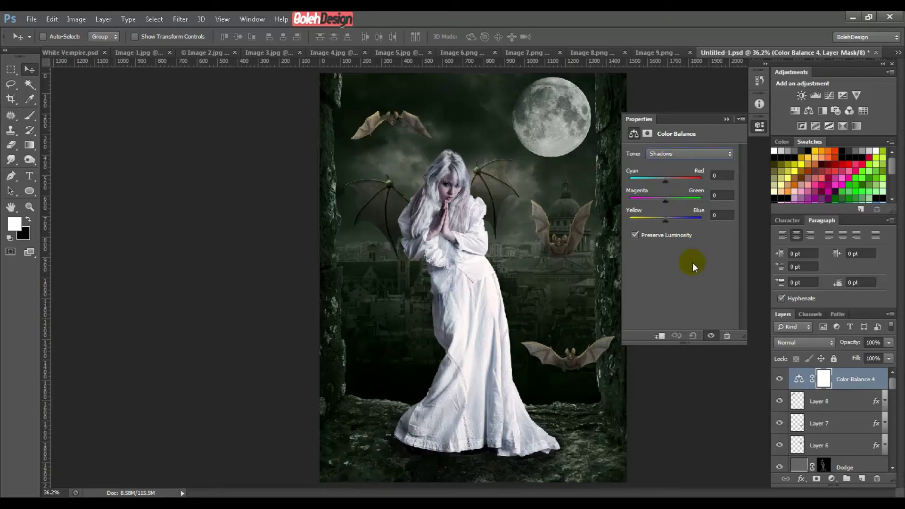
click(724, 175)
text(-9)
key(Tab)
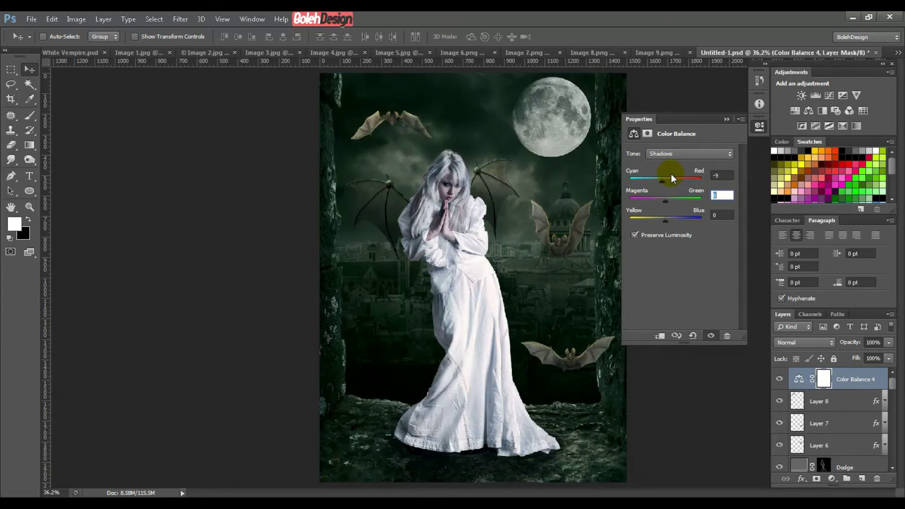
text(3)
key(Tab)
text(-6)
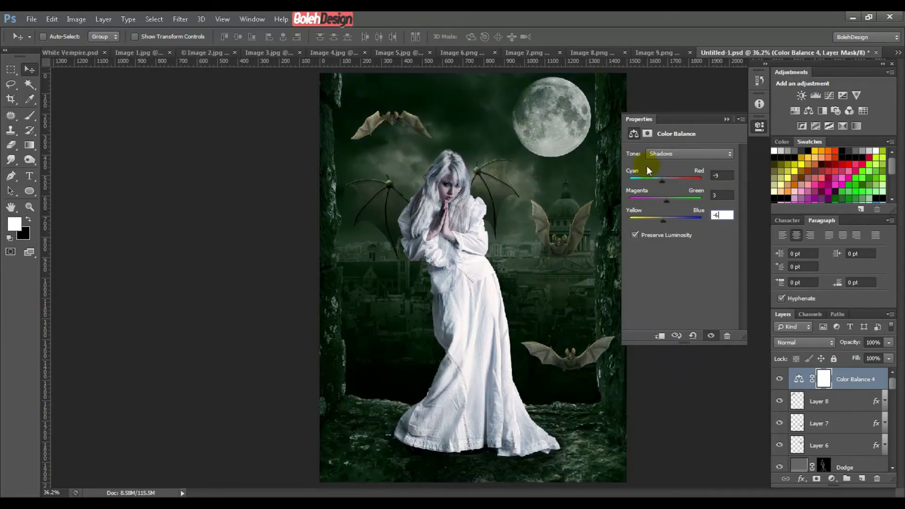
- Set the Color Balance Midtones to Cyan/Red 27, Magenta/Green 23 and Yellow/Blue 50
click(668, 154)
click(668, 163)
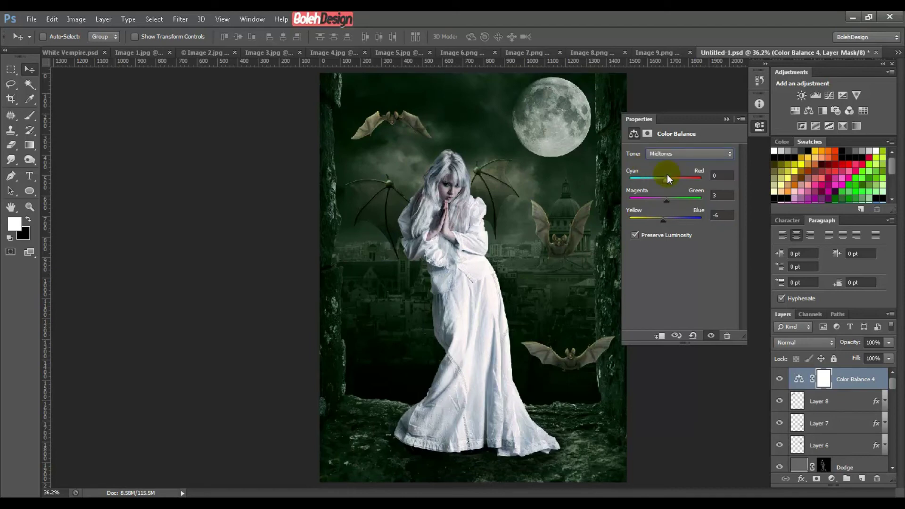
click(714, 175)
text(27)
key(Tab)
text(23)
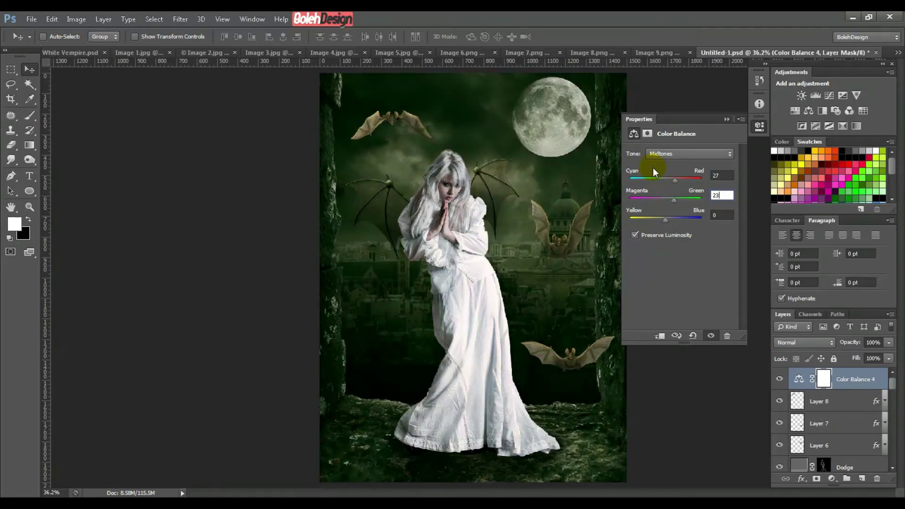
key(Tab)
text(50)
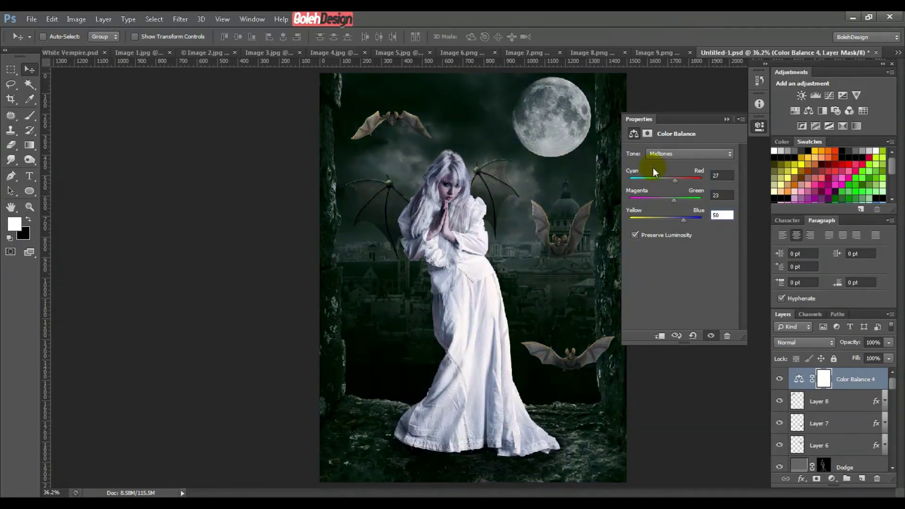
- Set the Color Balance Highlights to Cyan/Red 6, Magenta/Green 14 and Yellow/Blue 11
click(674, 158)
click(683, 182)
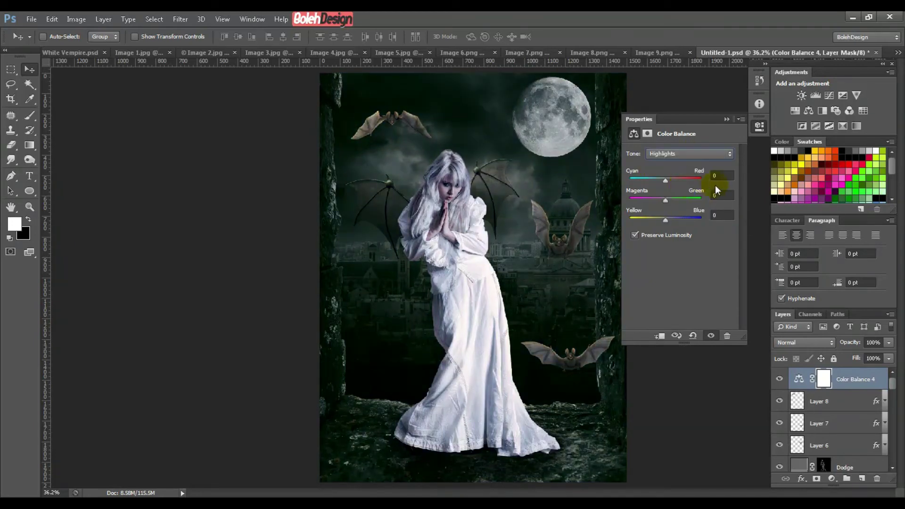
click(721, 174)
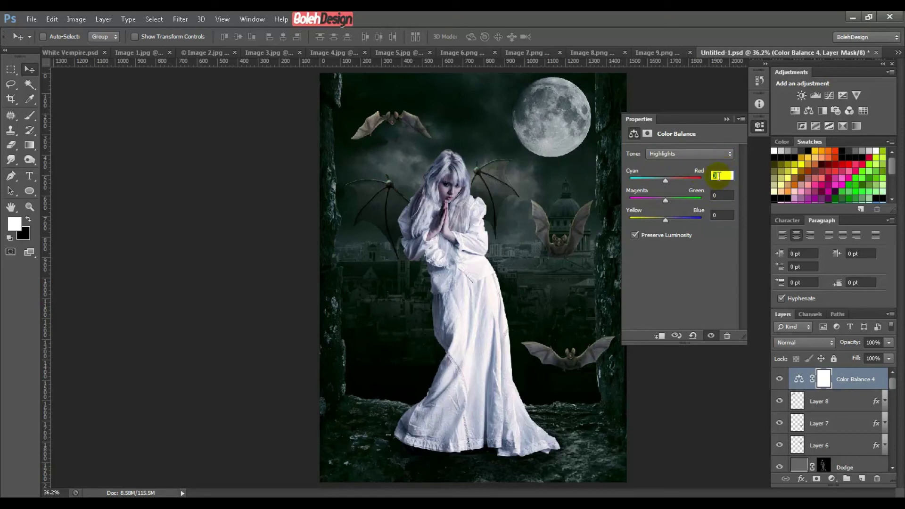
text(6)
key(Tab)
text(14)
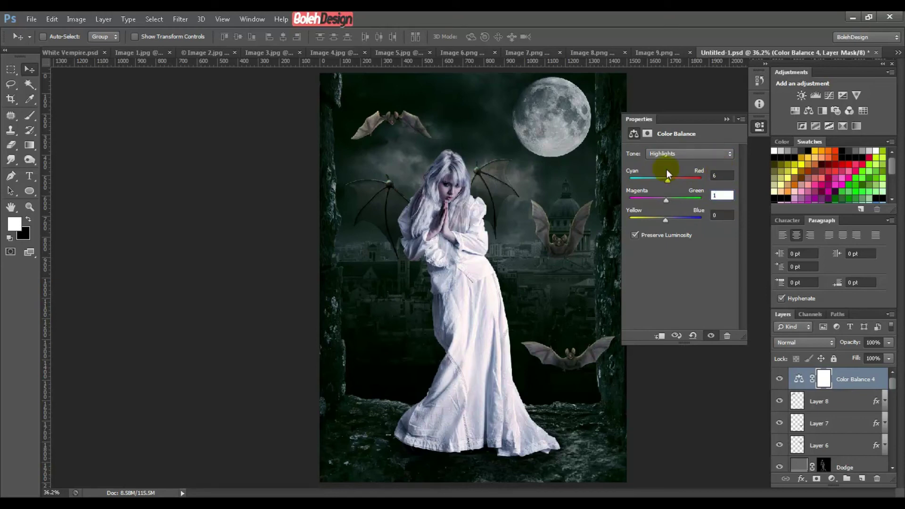
key(Tab)
text(11)
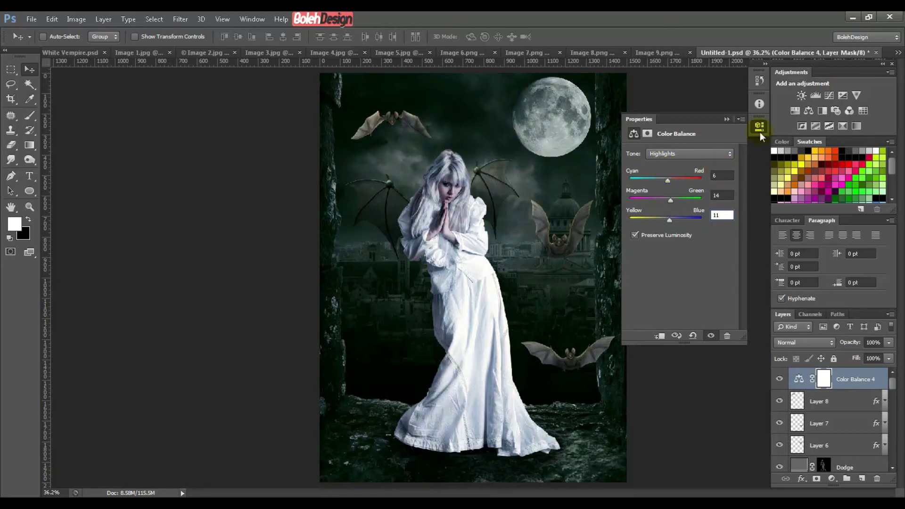
- Compare the image with the Color Balance 4 layer hidden and shown, leave it visible, and collapse its properties
click(780, 380)
click(780, 379)
click(781, 379)
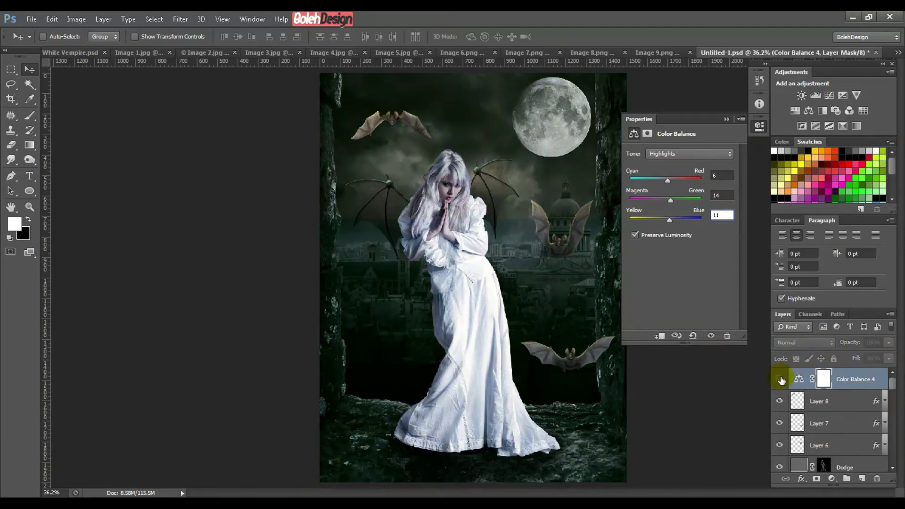
click(781, 380)
click(781, 380)
click(780, 380)
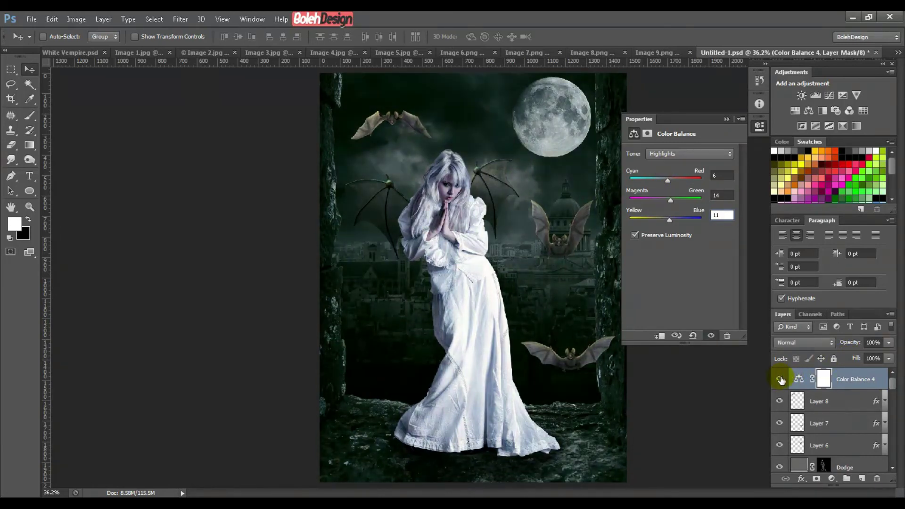
click(728, 118)
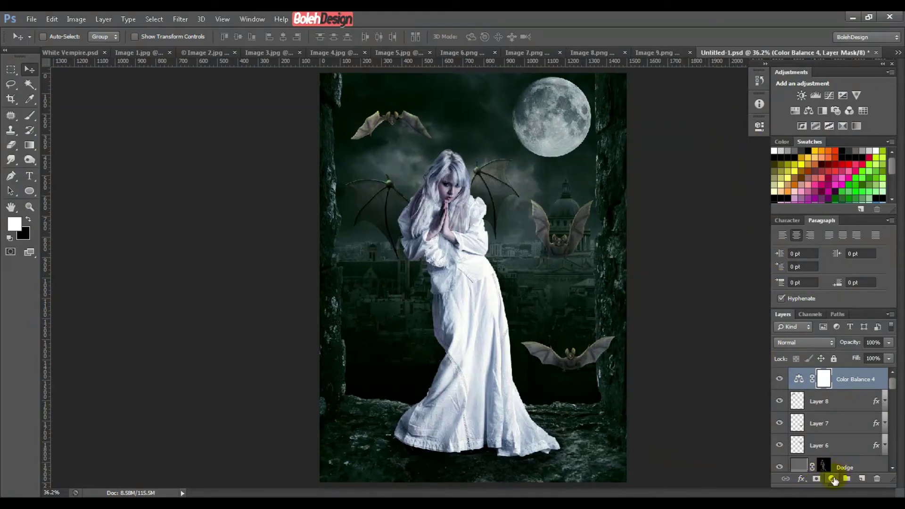
- Add a Solid Color fill layer with colour #000A1A above the Color Balance 4 layer
click(832, 480)
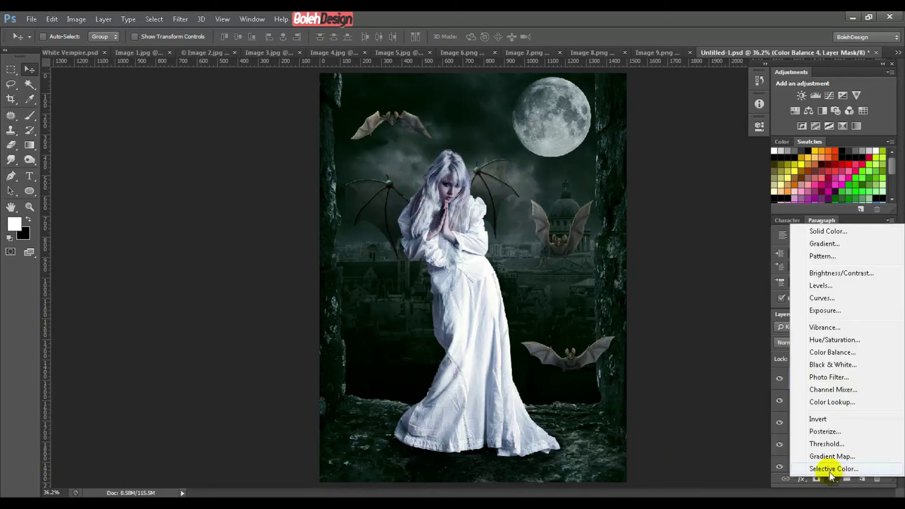
click(824, 228)
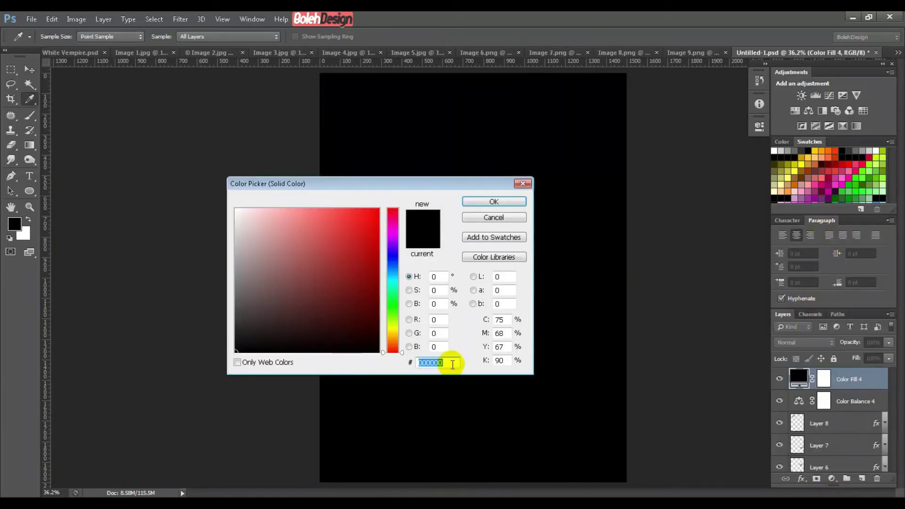
text(00)
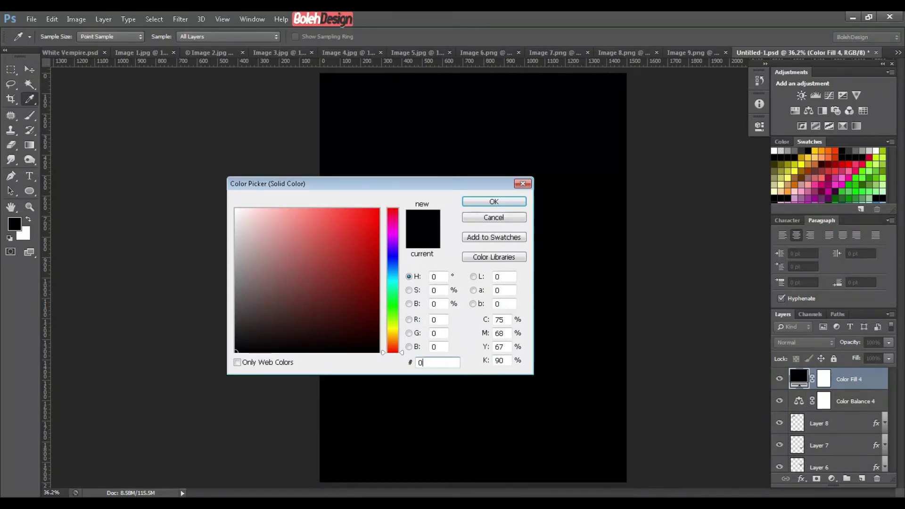
text(0A)
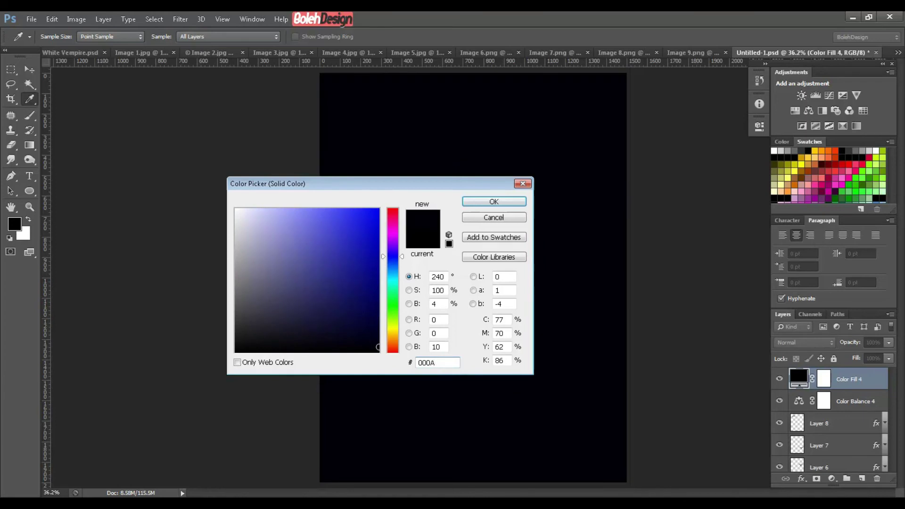
text(1A)
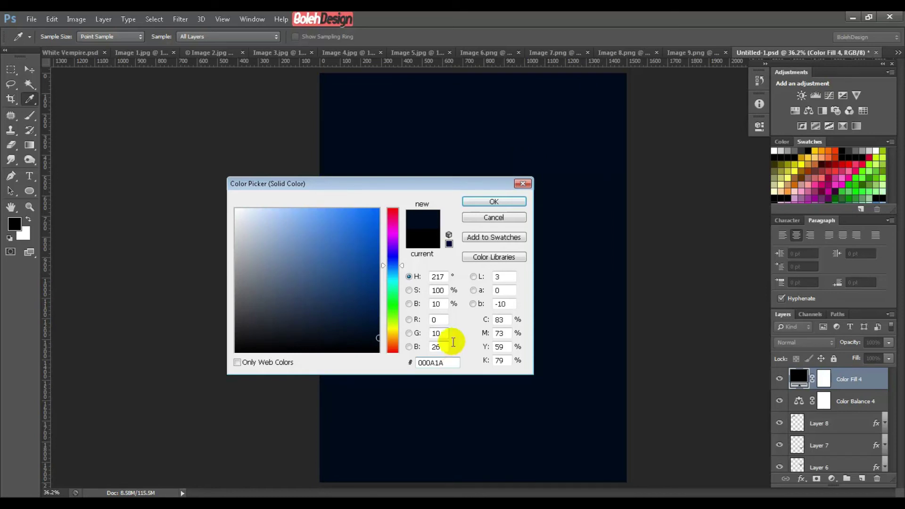
click(491, 202)
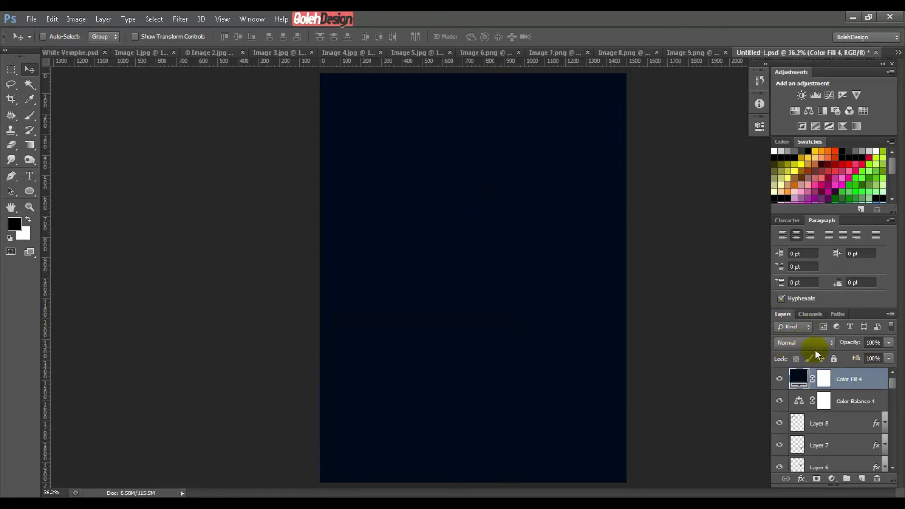
- Set the dark blue fill layer's blend mode to Screen and compare it hidden and shown, leaving it visible
click(807, 341)
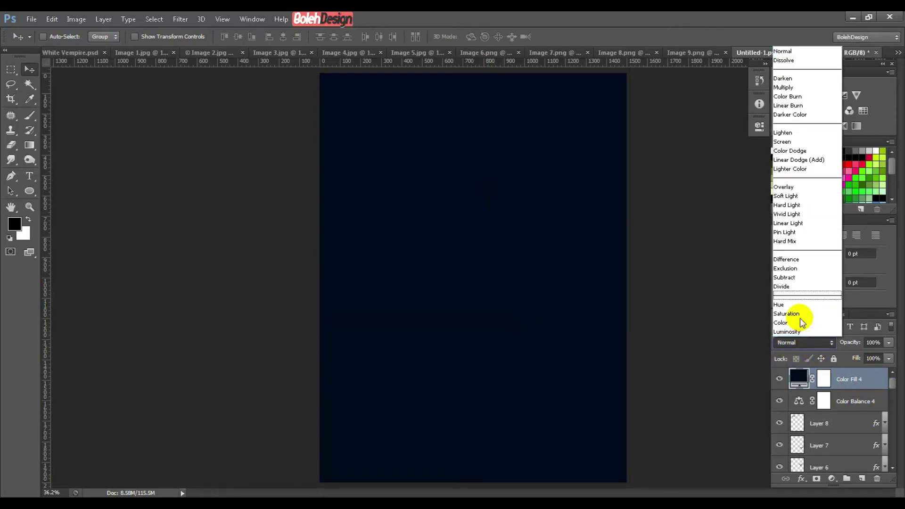
click(793, 141)
click(779, 380)
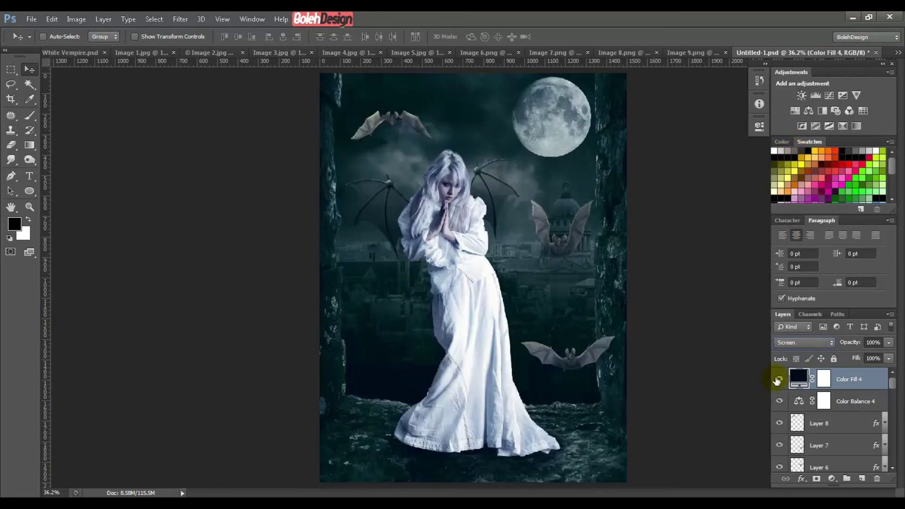
click(779, 379)
click(779, 380)
click(778, 380)
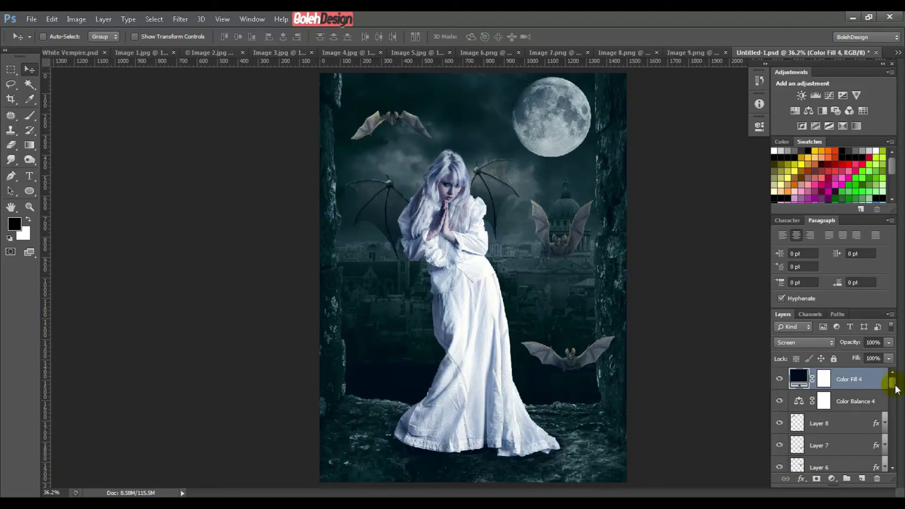
- Select all layers from Color Fill 4 down to Background and duplicate them within Untitled-1.psd
scroll(891, 383, down, 2)
scroll(890, 383, up, 2)
drag(893, 380, 900, 487)
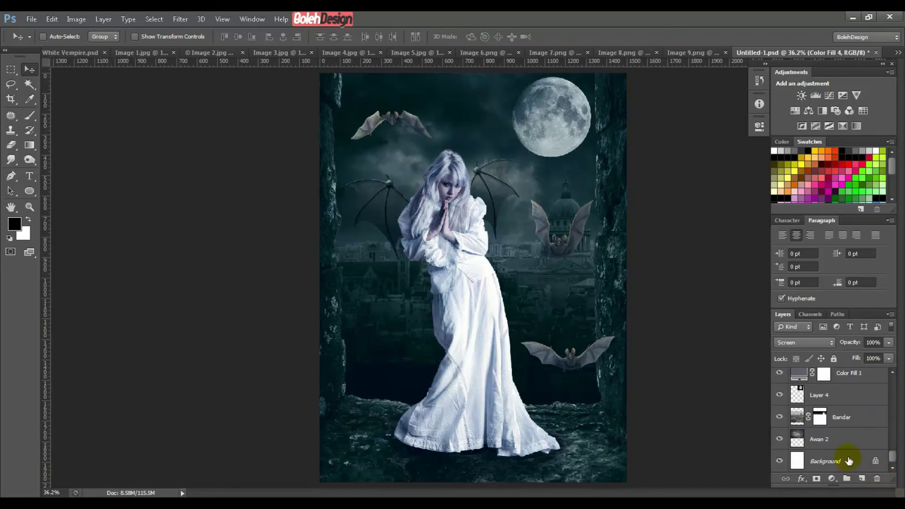
shift+click(825, 460)
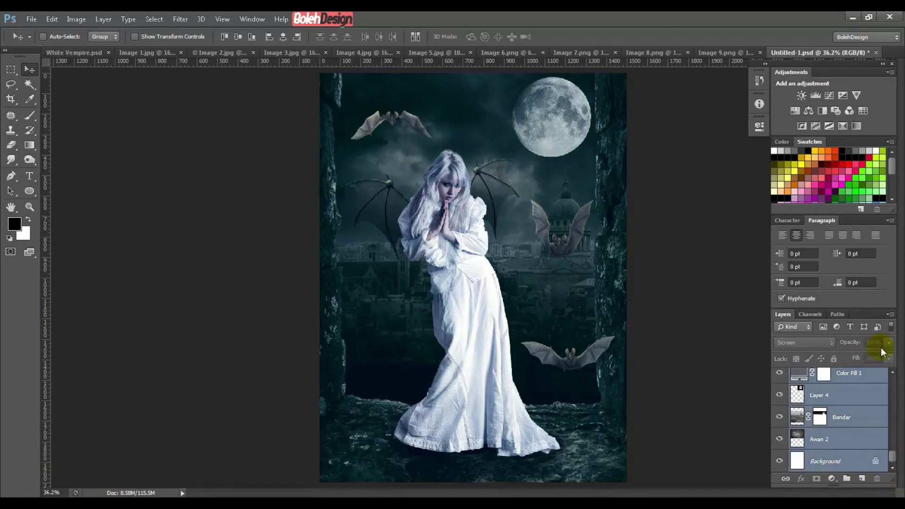
drag(893, 466, 894, 374)
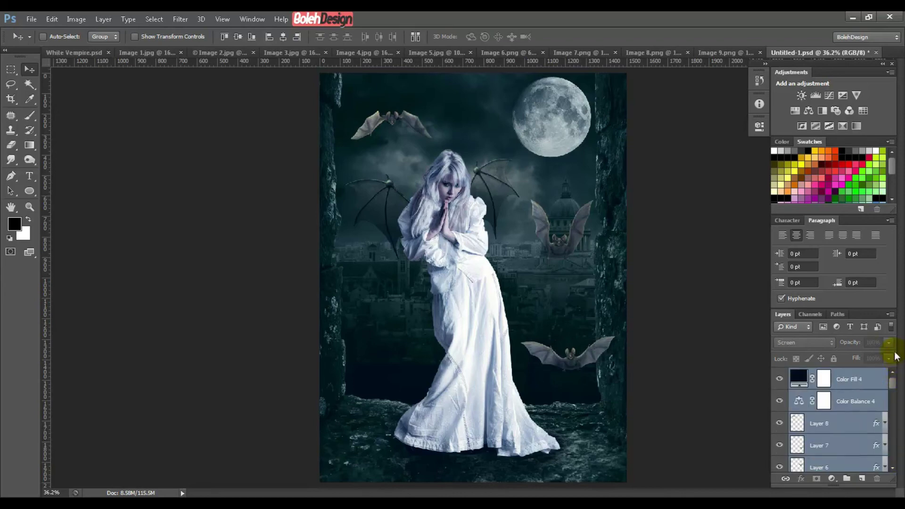
click(890, 314)
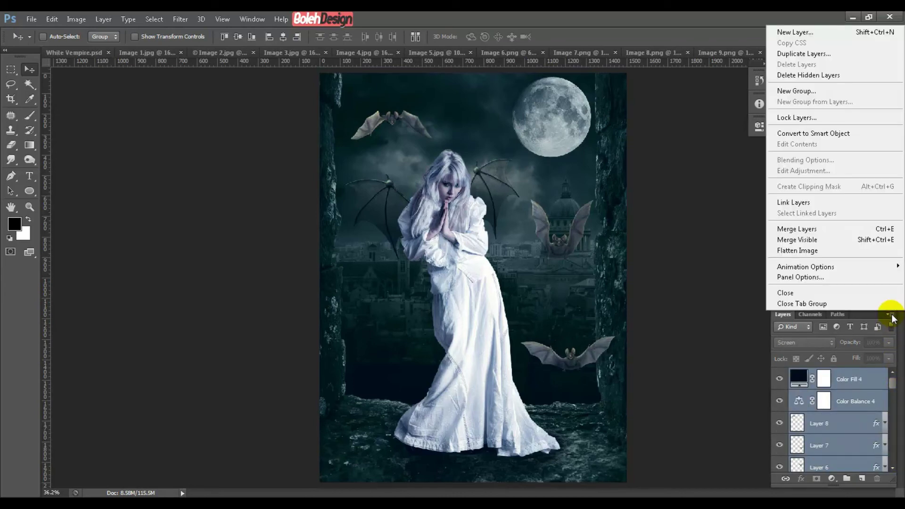
click(823, 54)
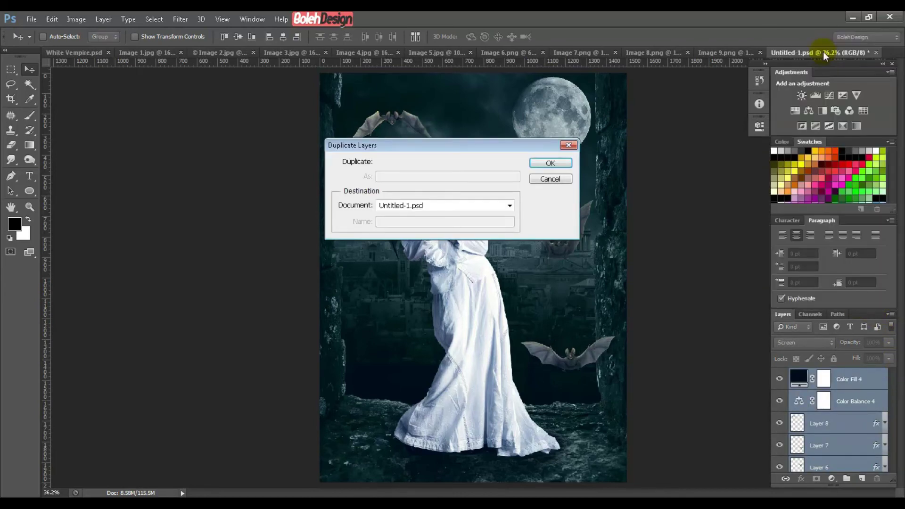
click(550, 163)
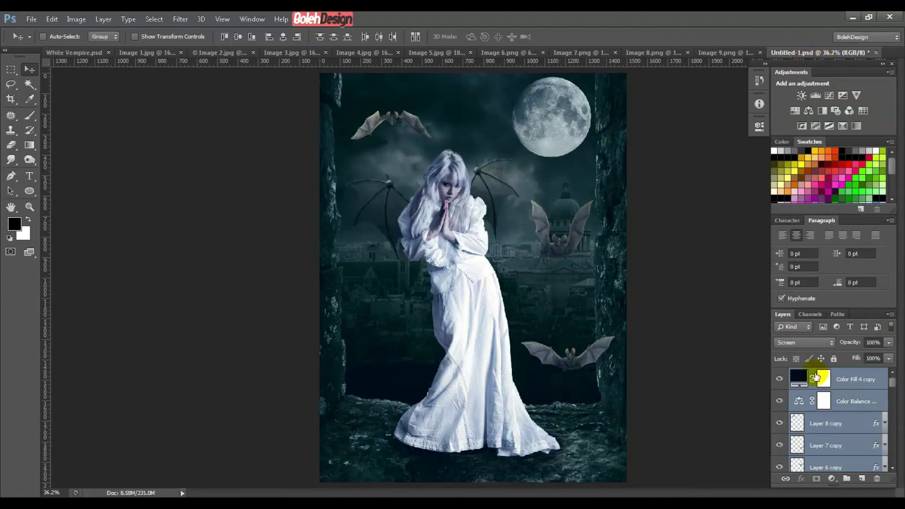
- Merge the duplicated layers into a single layer and rename it Merge All Layers
click(889, 315)
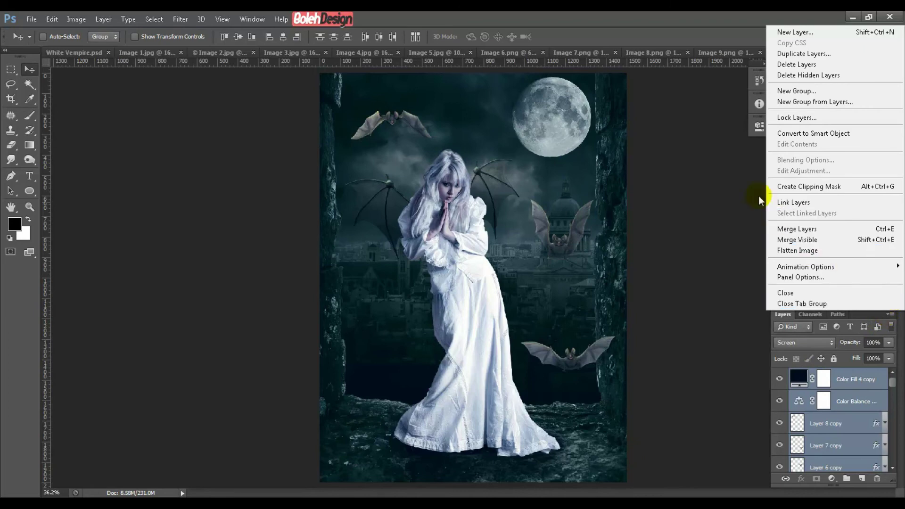
click(811, 229)
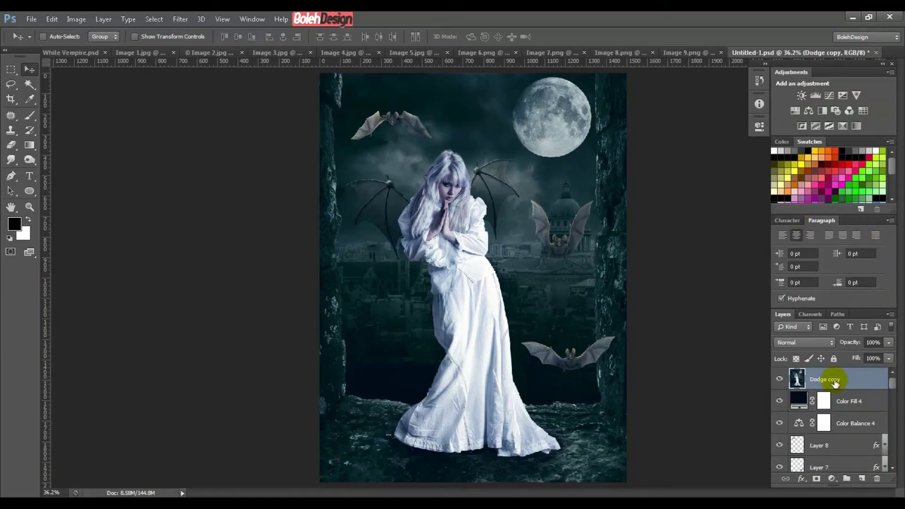
mouse_move(893, 396)
mouse_down()
mouse_move(895, 448)
mouse_move(896, 372)
mouse_up()
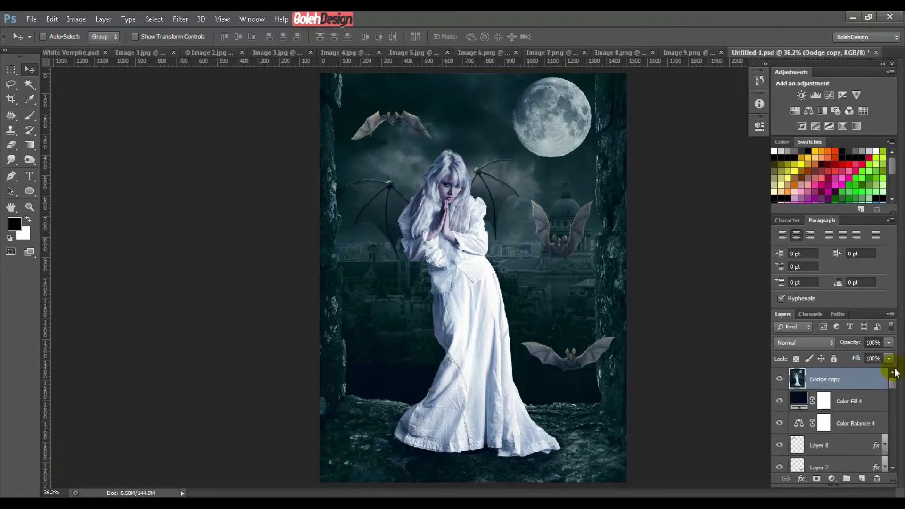
double_click(828, 379)
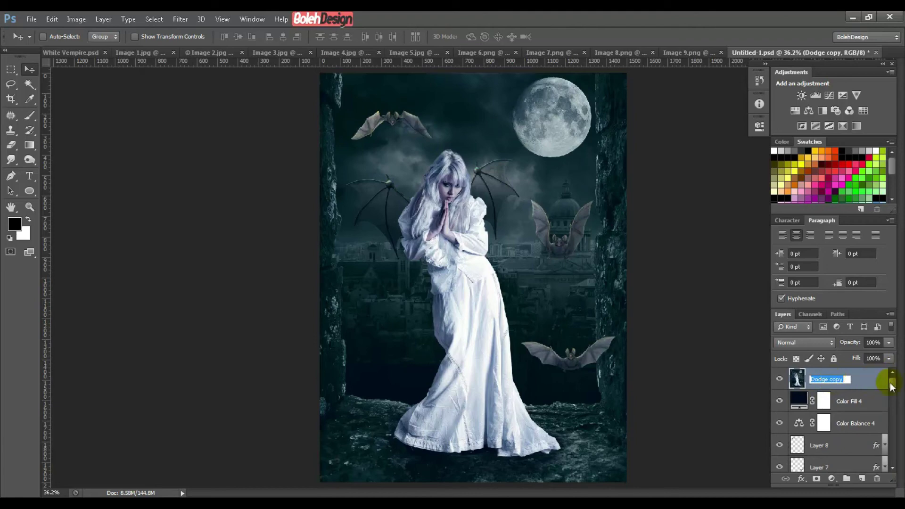
text(Merge All)
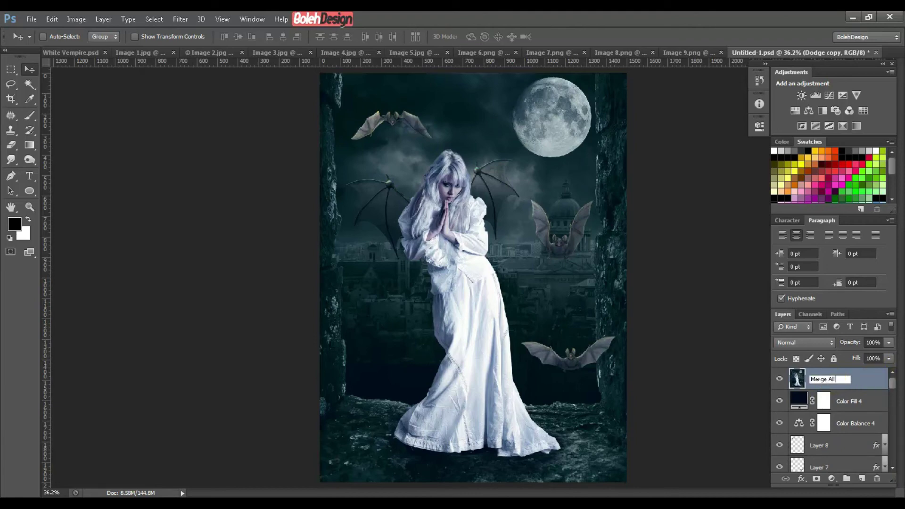
text( Layers)
click(880, 386)
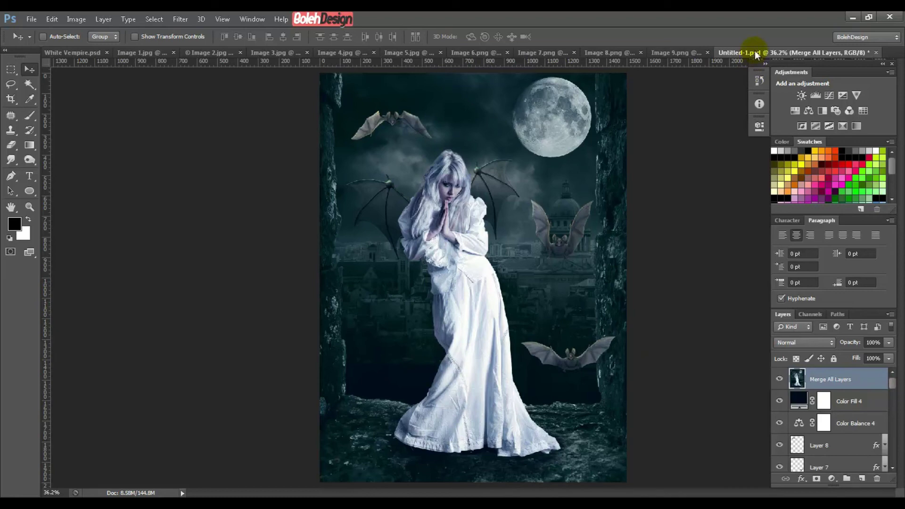
- Duplicate the whole document under its default name and compare the copy with Untitled-1.psd, leaving the copy active
click(73, 19)
mouse_move(93, 49)
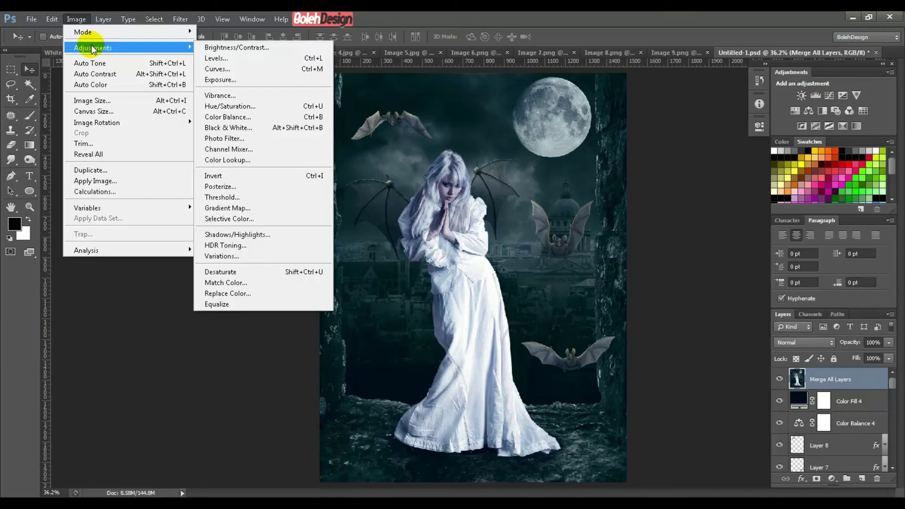
click(90, 171)
click(538, 177)
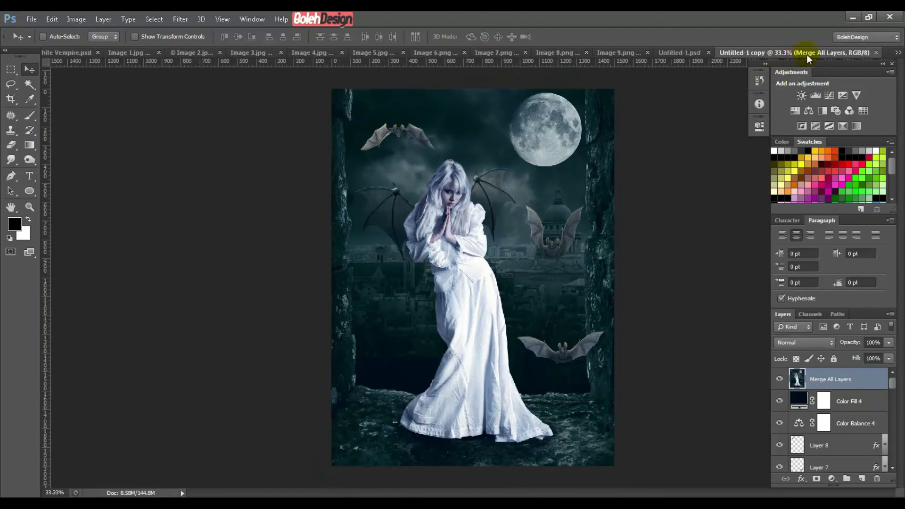
click(688, 54)
click(847, 53)
click(685, 54)
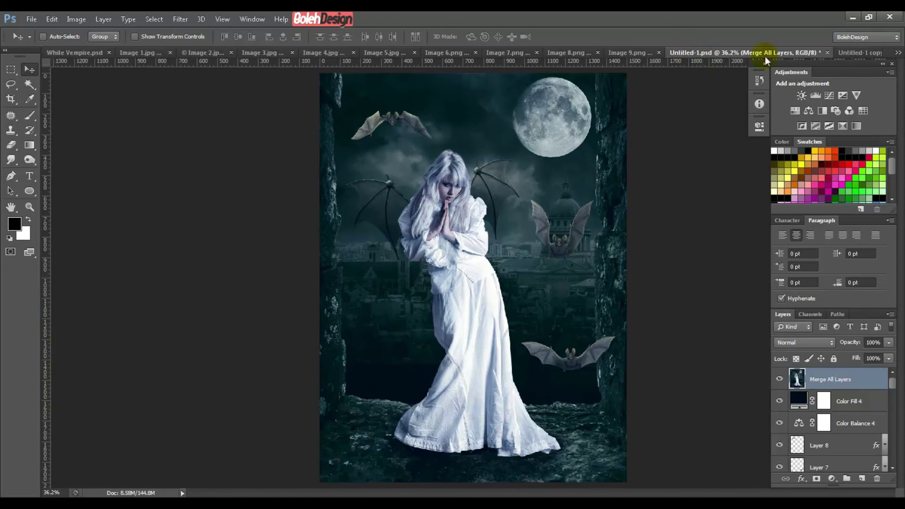
click(862, 53)
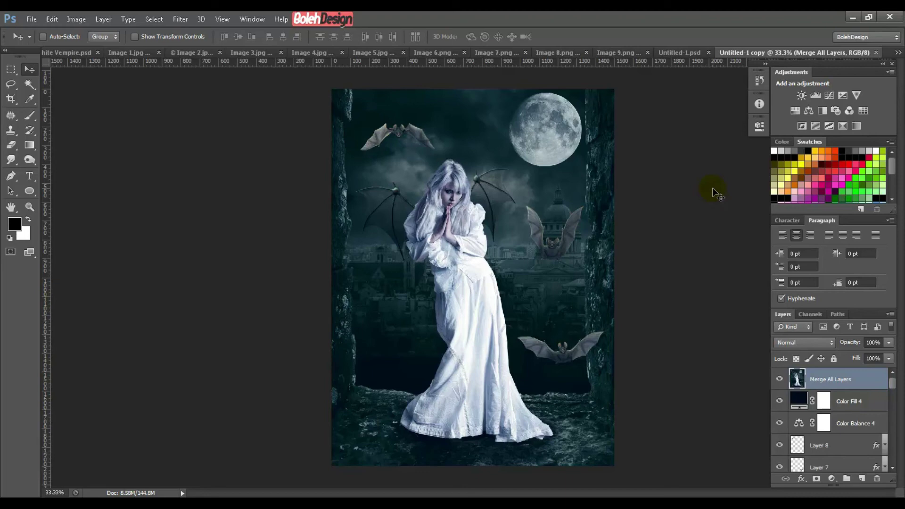
- Start HDR Toning on the copied document, accept flattening it, and move the settings dialog clear of the image
click(76, 20)
mouse_move(94, 51)
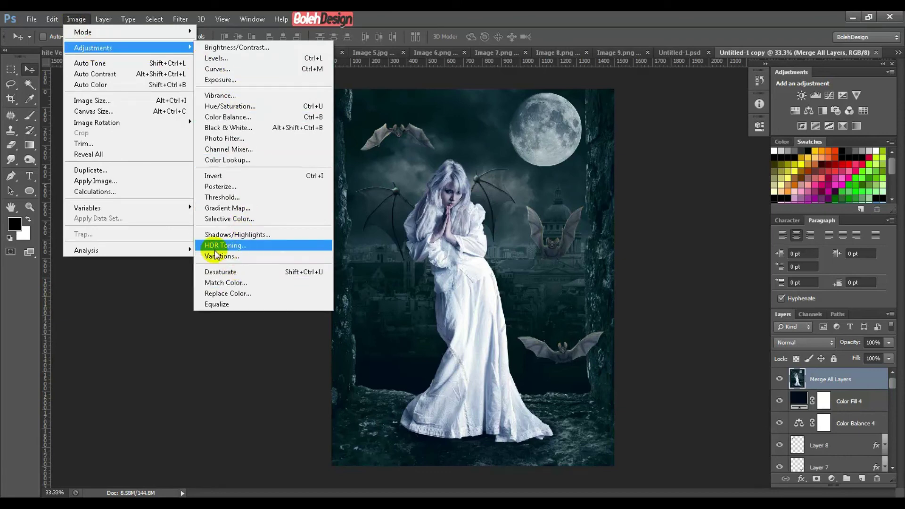
click(262, 245)
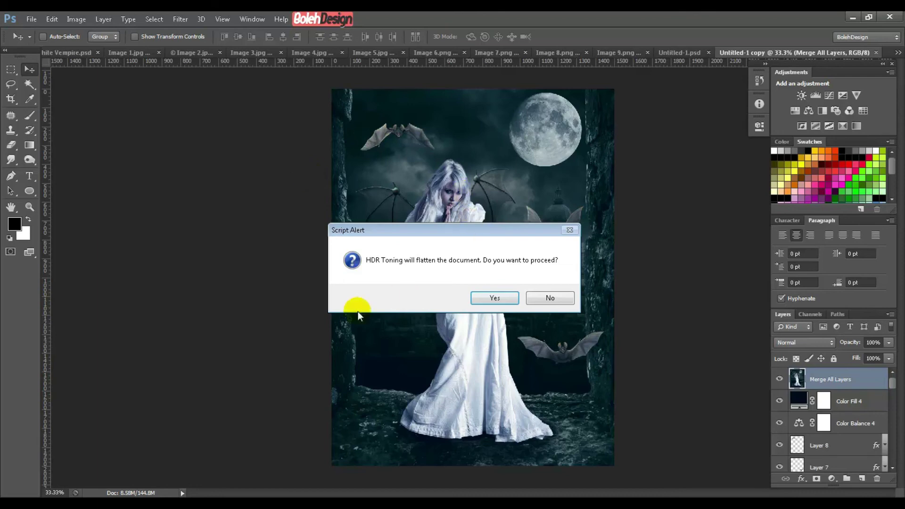
drag(532, 230, 546, 207)
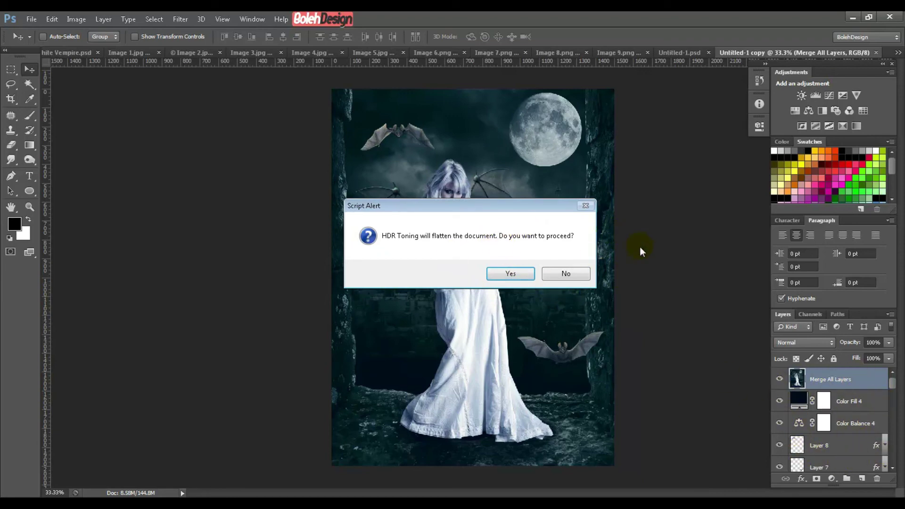
click(511, 273)
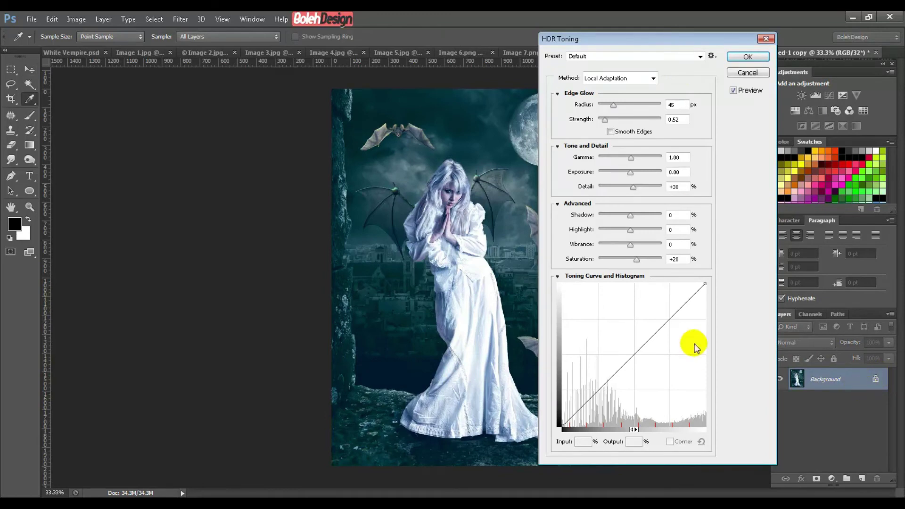
drag(652, 38, 180, 56)
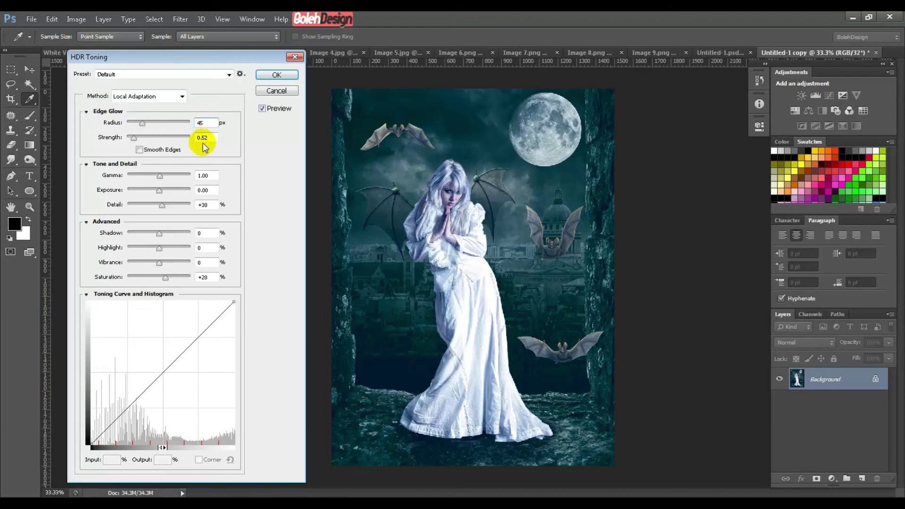
- Compare the HDR Toning edge glow with Smooth Edges on and off around the woman, leaving it enabled
click(140, 151)
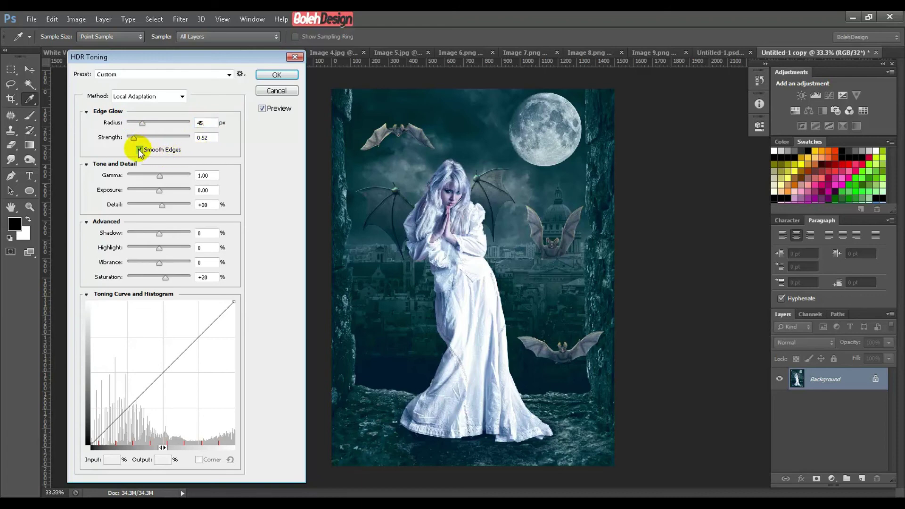
key(ctrl+plus)
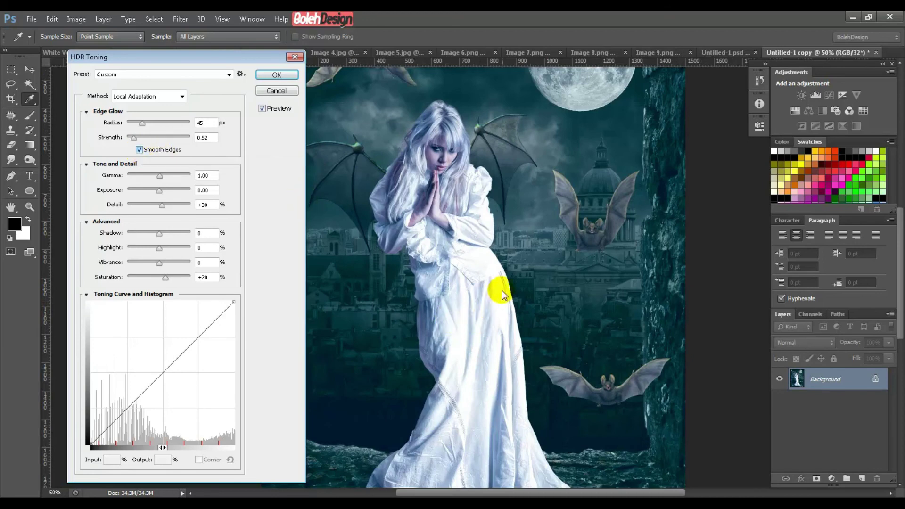
key(space)
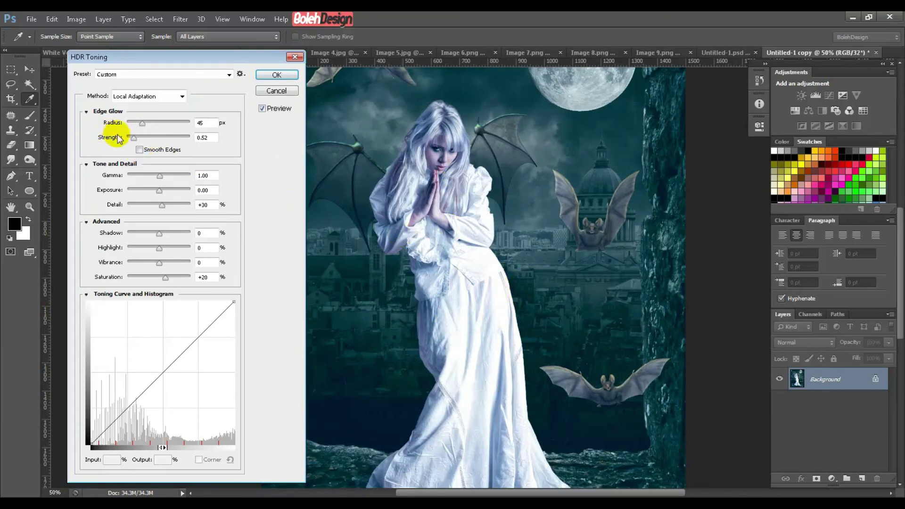
click(140, 149)
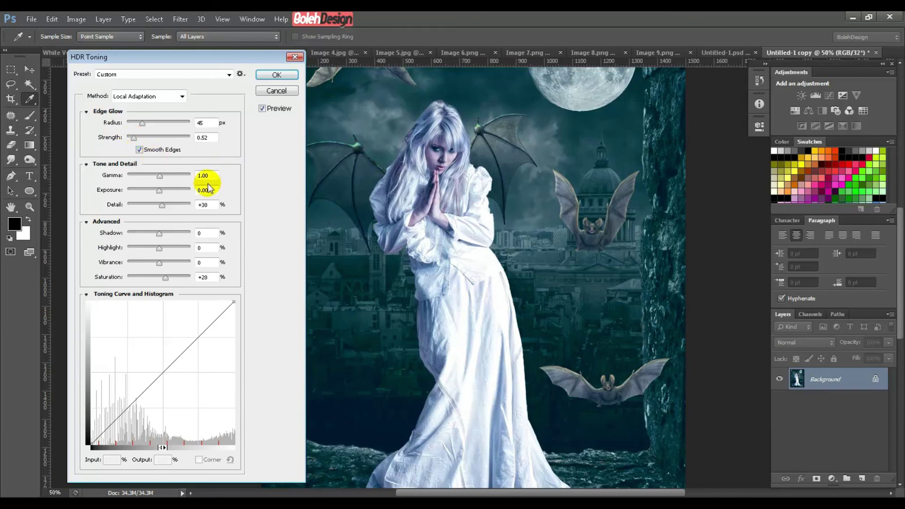
- Set the HDR Toning gamma to 0.79 and the exposure to -0.41
click(164, 176)
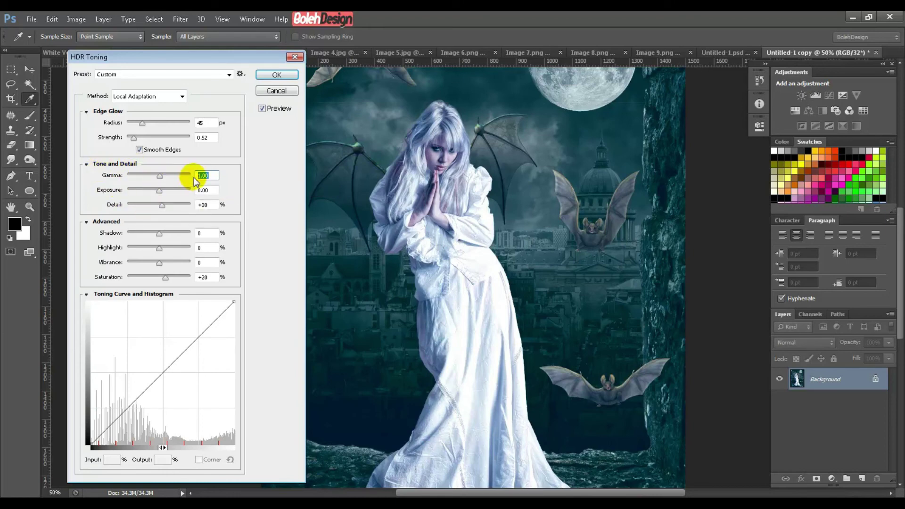
text(0)
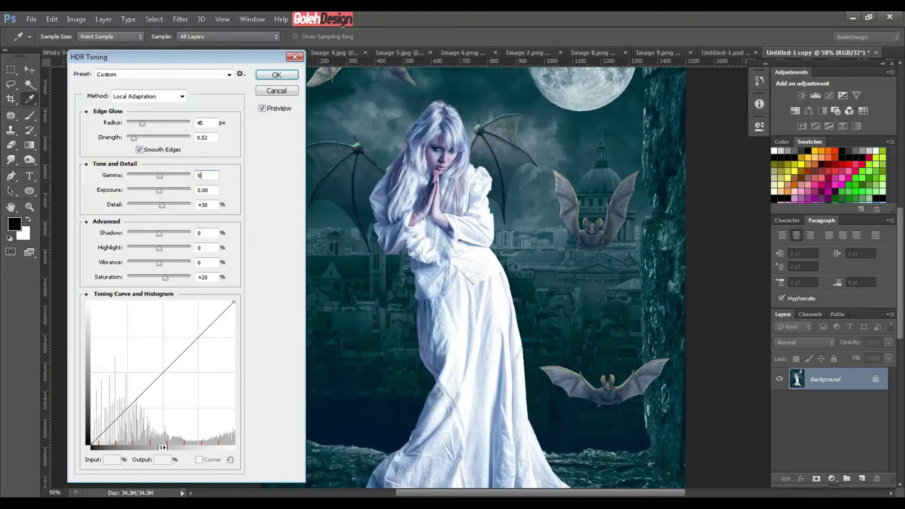
text(.79)
click(203, 189)
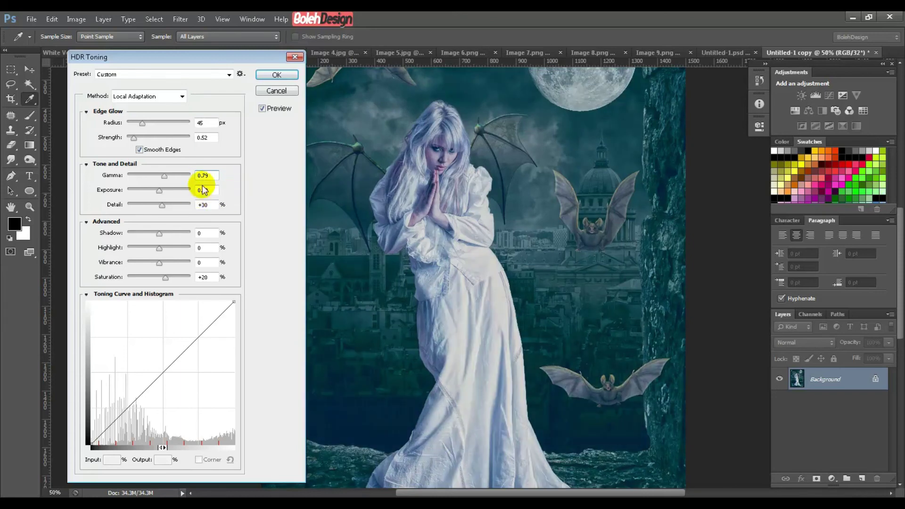
click(204, 190)
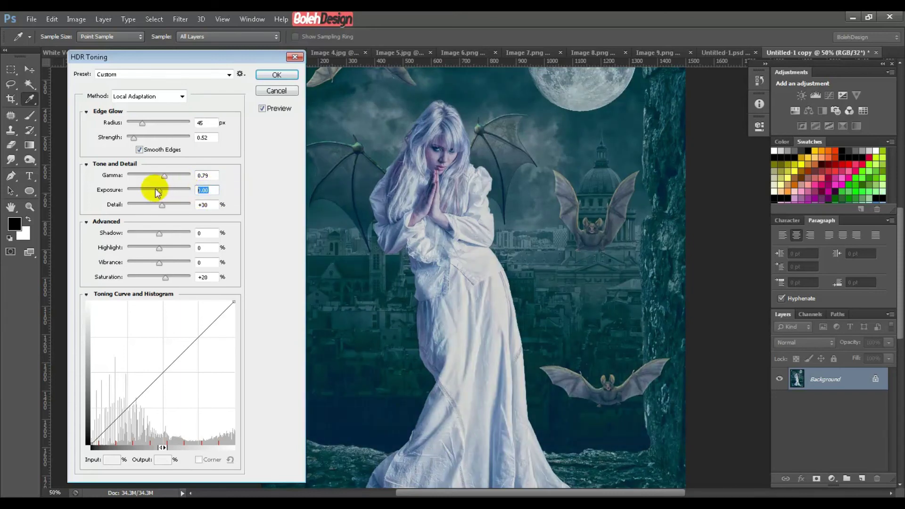
drag(160, 190, 202, 191)
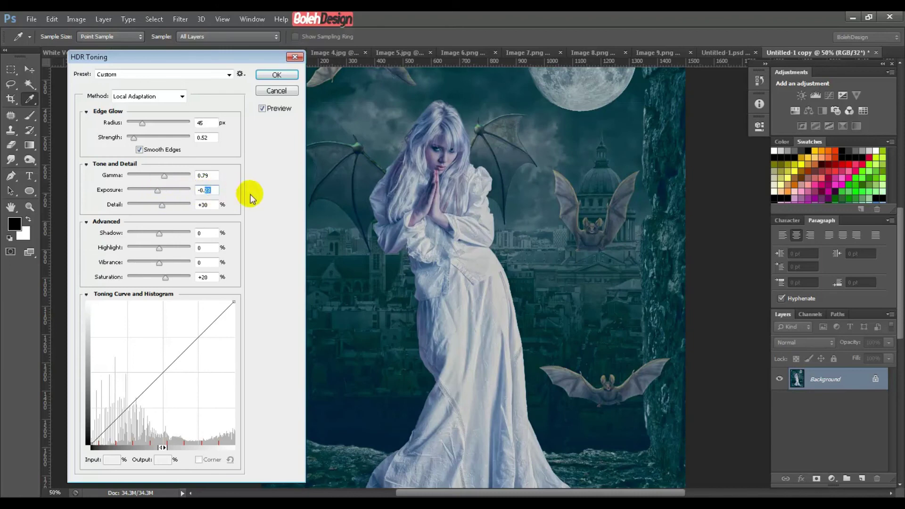
text(41)
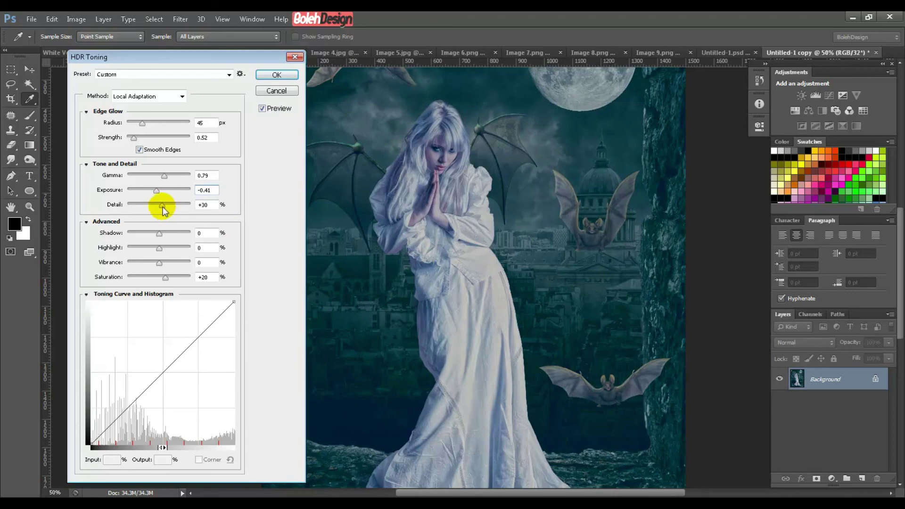
- Raise the HDR Toning detail to +50%
drag(163, 207, 167, 206)
click(213, 204)
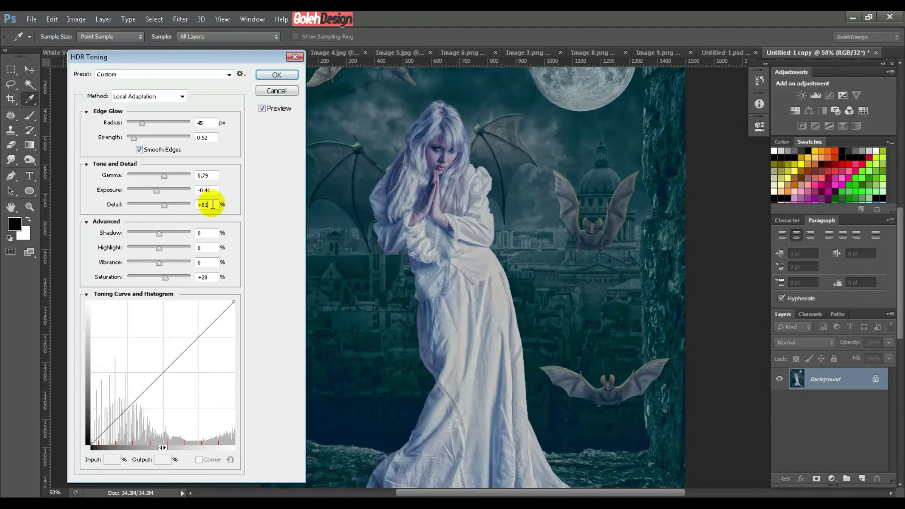
key(BackSpace)
text(0)
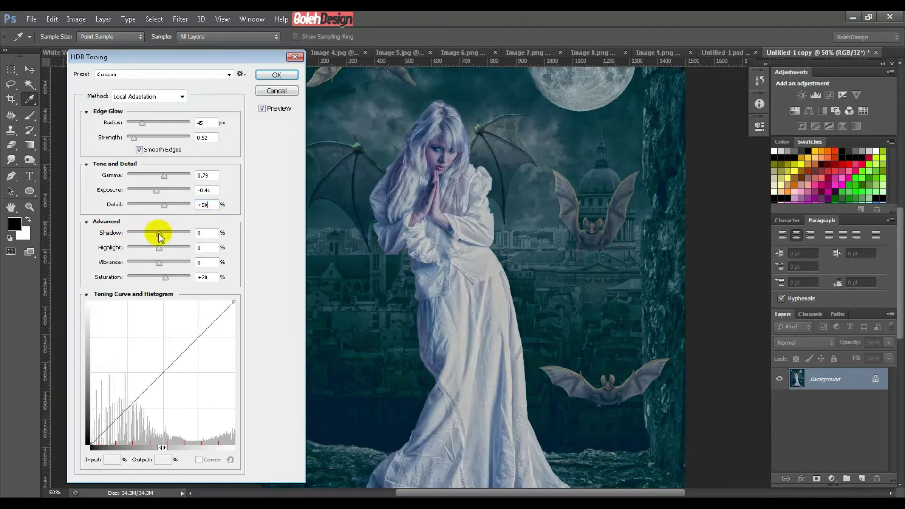
- Set the HDR Toning shadow to 26% and the highlight to 35%
click(207, 232)
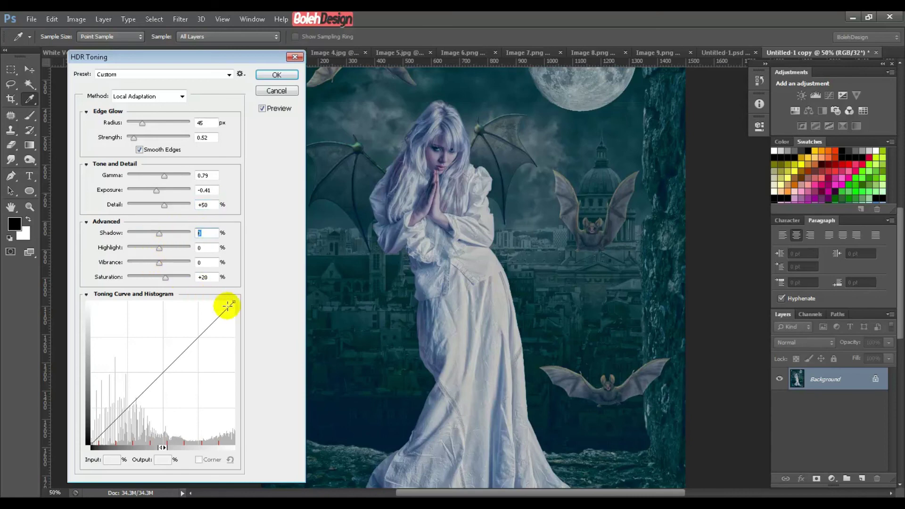
text(26)
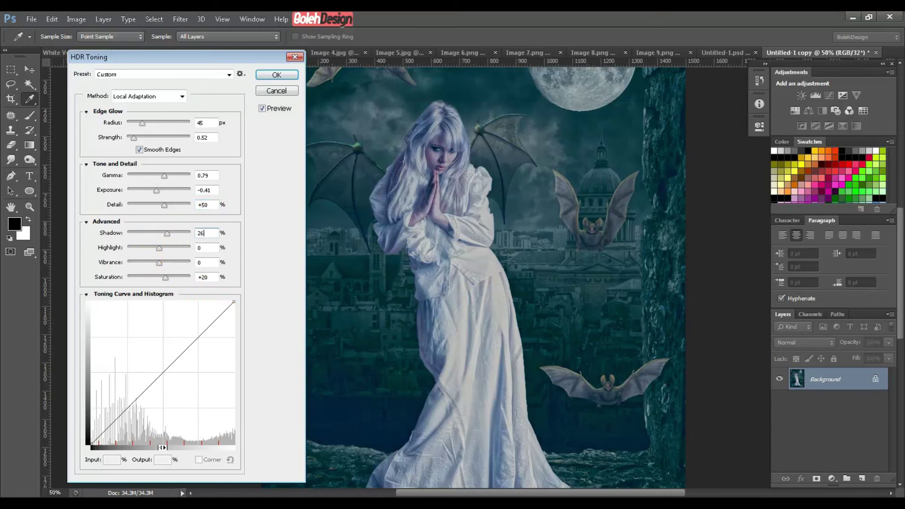
key(Tab)
text(35)
key(Tab)
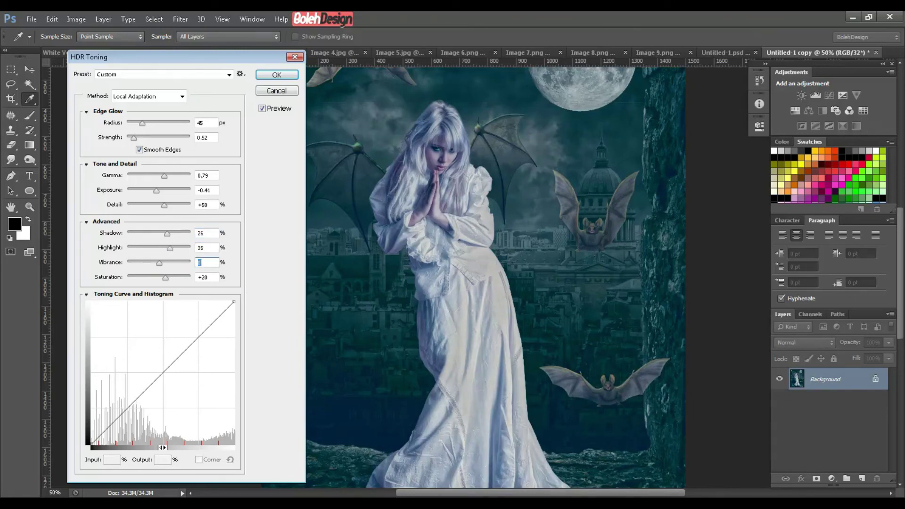
- Reduce the HDR Toning vibrance to -6% and the saturation to -14%
text(6)
click(160, 262)
drag(160, 262, 157, 264)
click(210, 262)
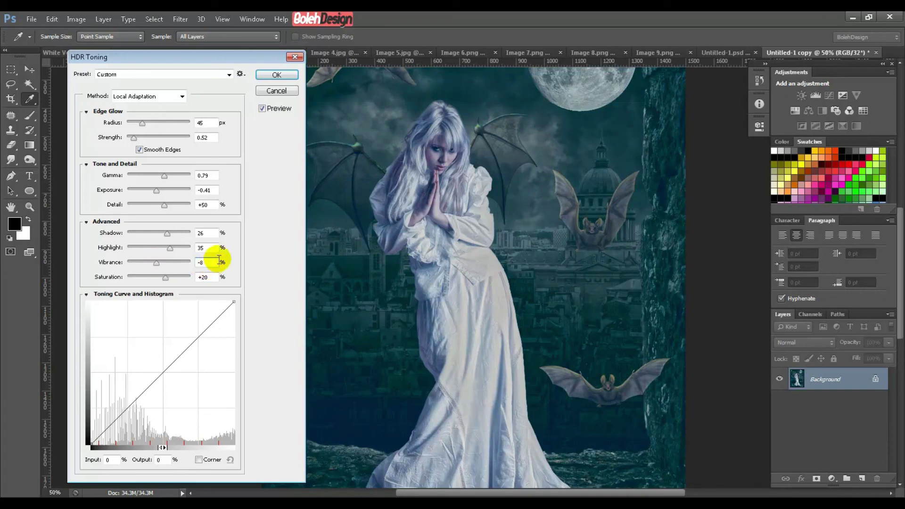
text(6)
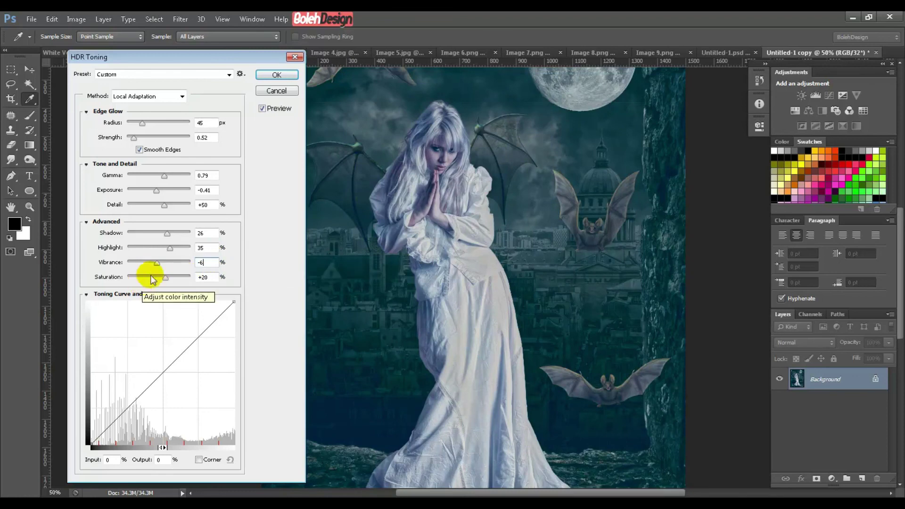
drag(165, 279, 156, 283)
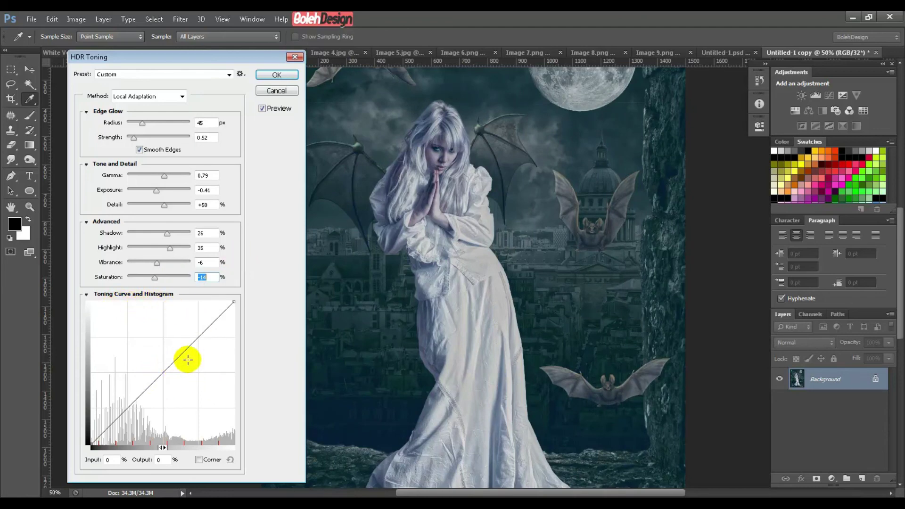
- Add a midpoint to the HDR toning curve with input 49% and output 55%, and apply the HDR Toning
click(163, 372)
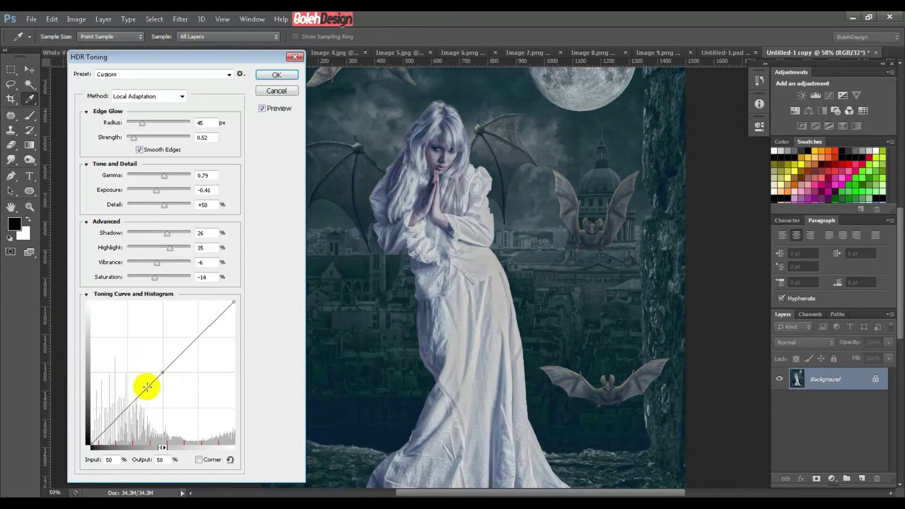
double_click(118, 461)
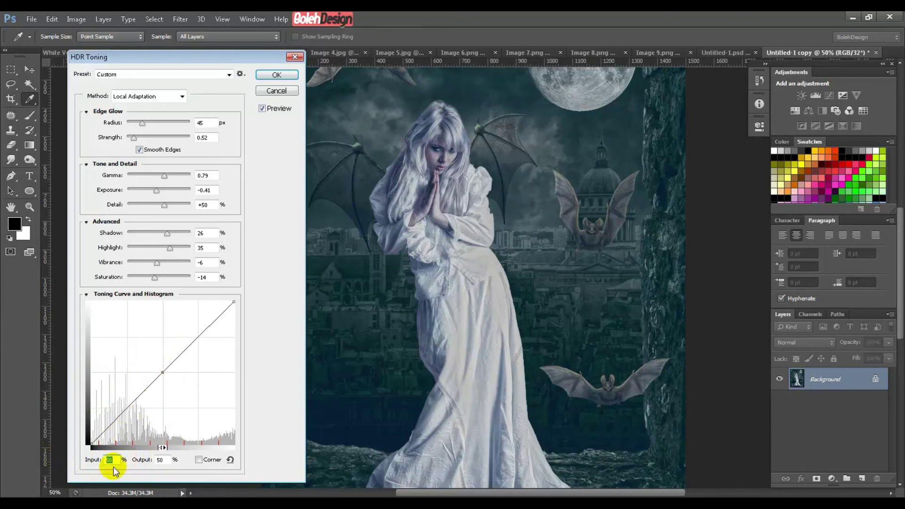
text(49)
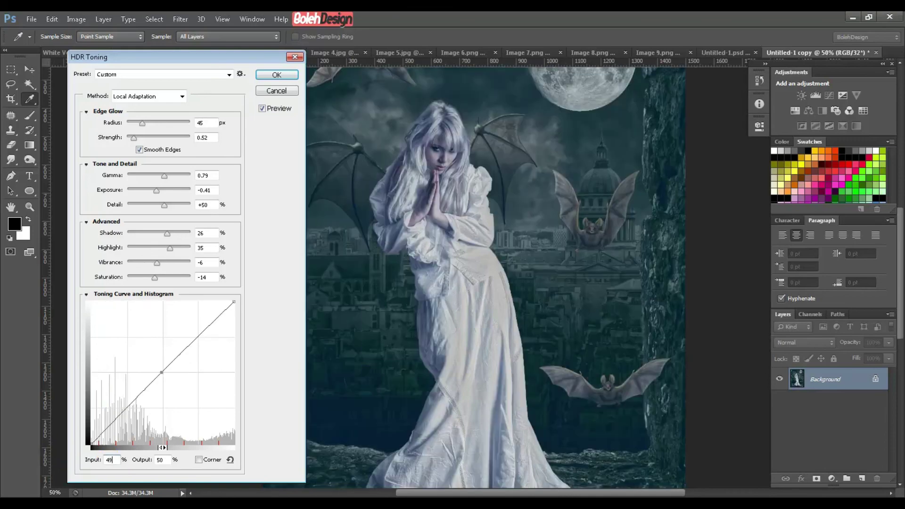
double_click(160, 459)
text(55)
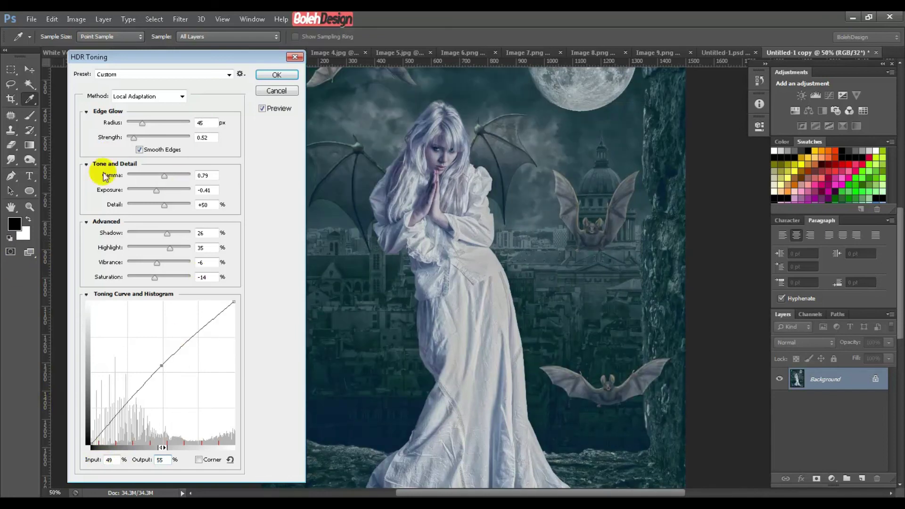
click(269, 77)
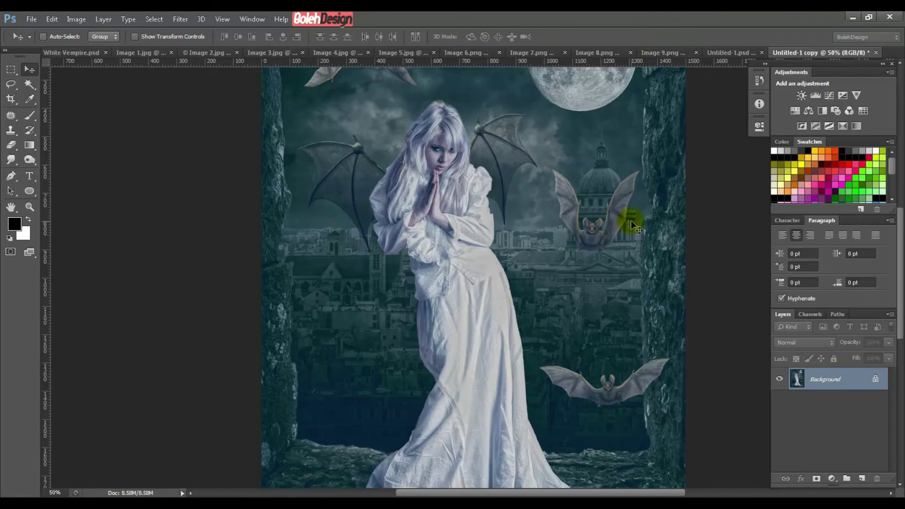
- Copy the entire toned image and paste it into Untitled-1.psd above the Merge All Layers layer
key(ctrl+0)
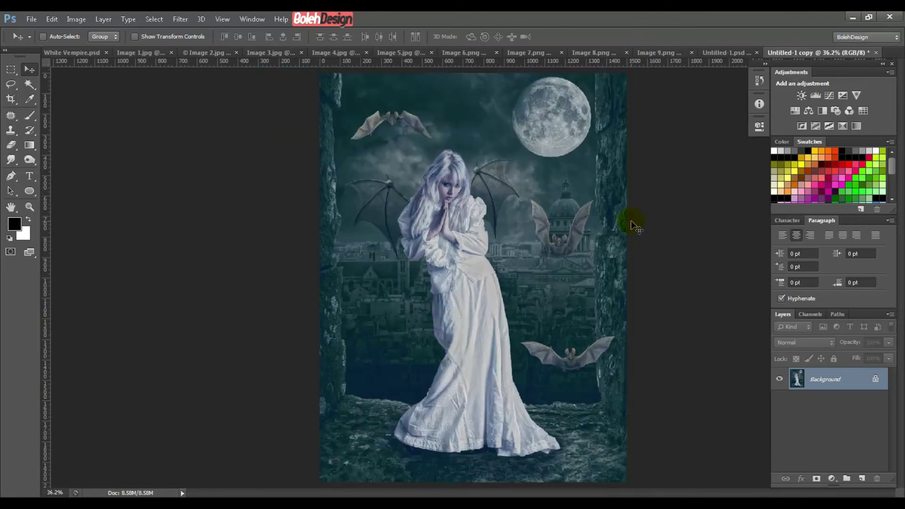
key(ctrl+a)
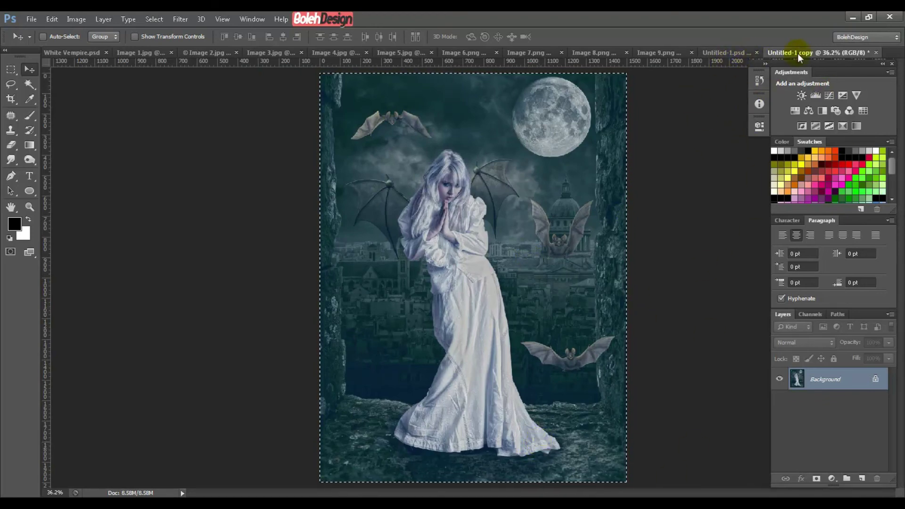
click(734, 52)
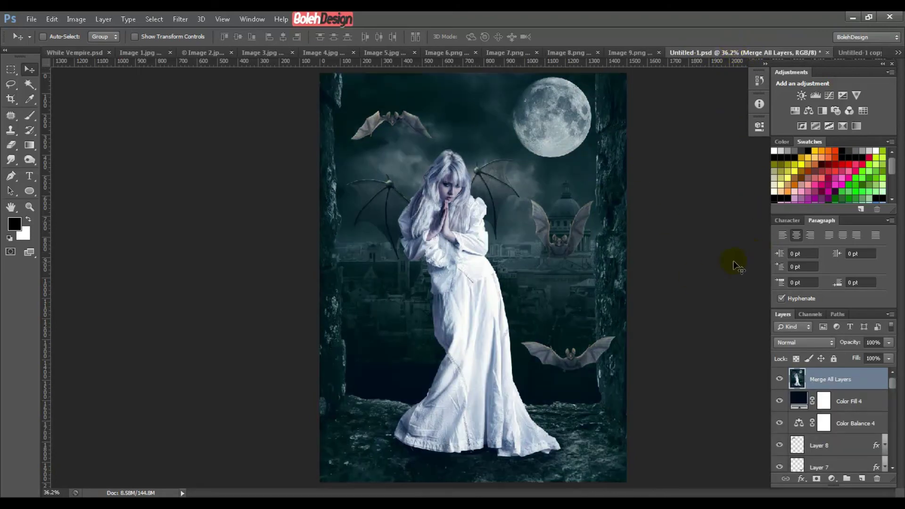
key(ctrl+v)
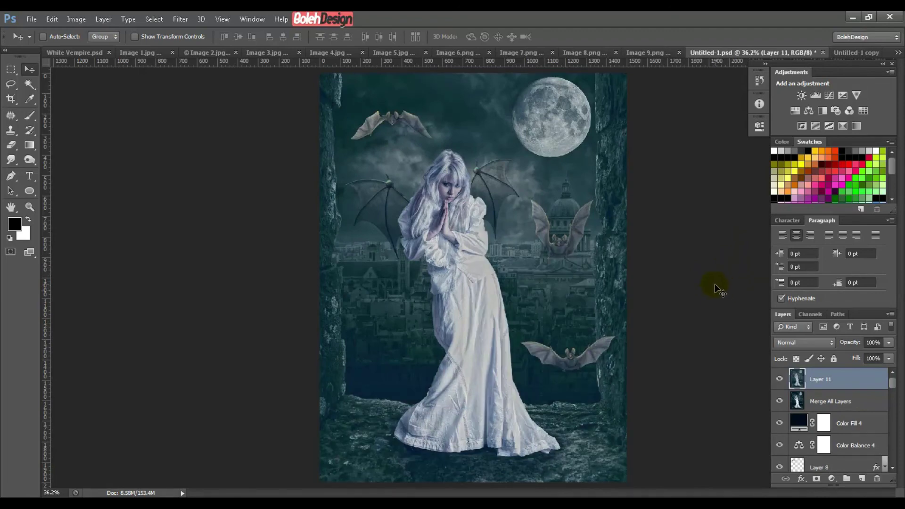
- Rename the pasted layer as HDR, set its opacity to 30% and compare the image with and without it
double_click(820, 380)
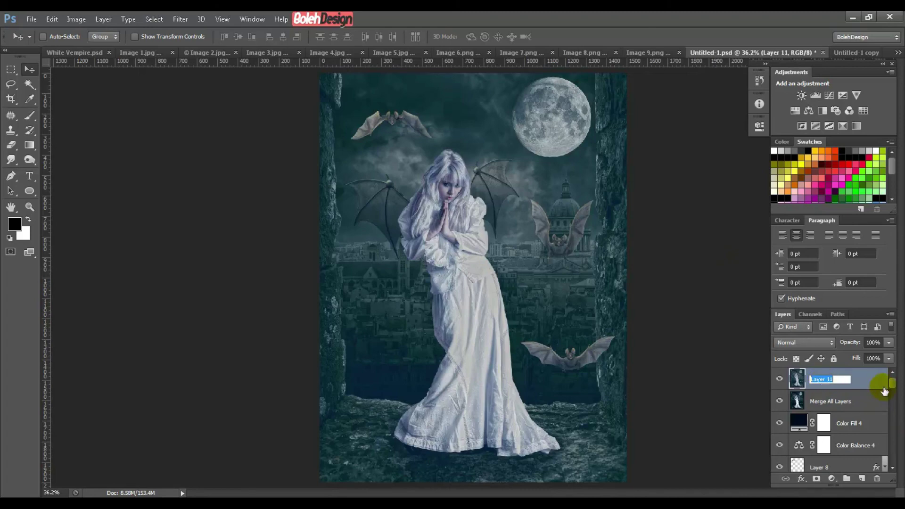
text(HDR)
key(Return)
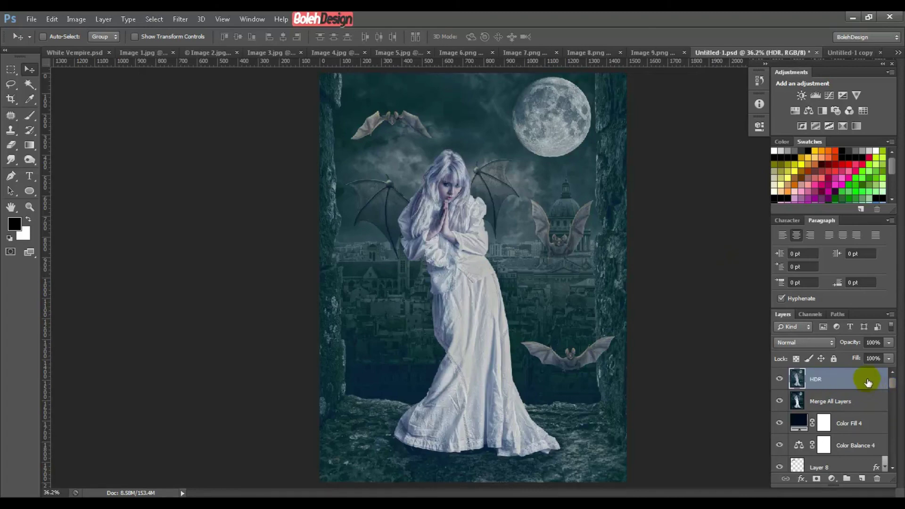
click(872, 342)
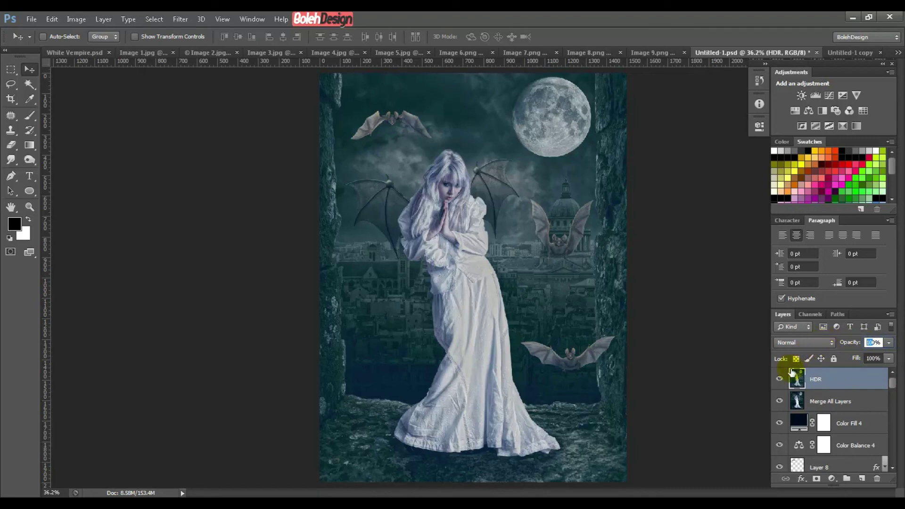
text(30)
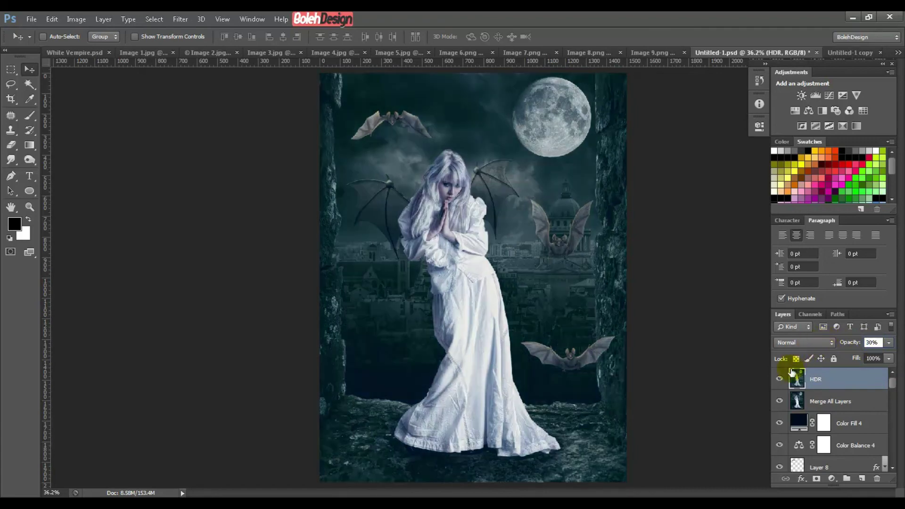
click(779, 380)
click(779, 379)
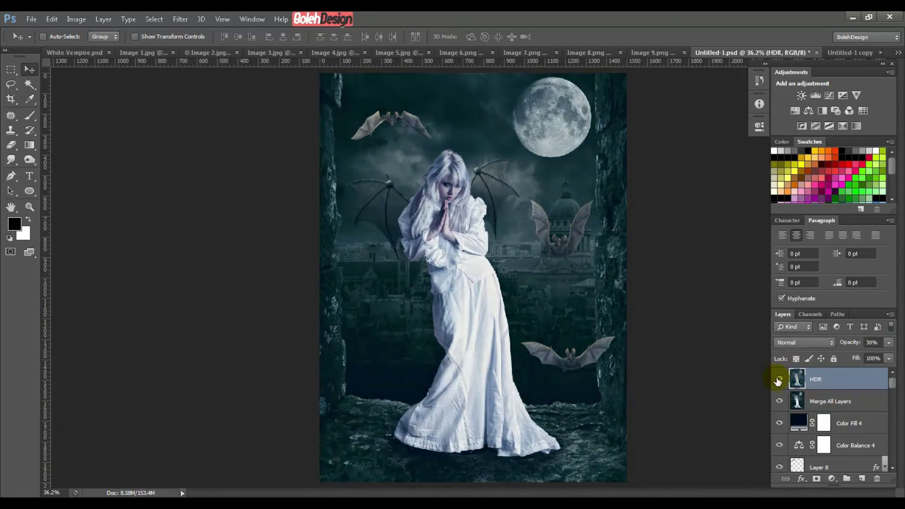
- Duplicate the Merge All Layers layer and move the copy above the HDR layer
click(869, 402)
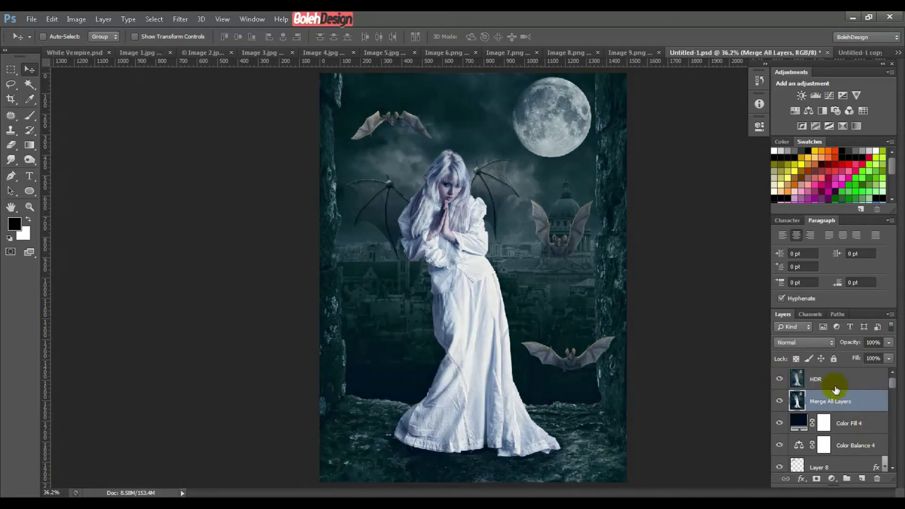
click(848, 379)
click(853, 404)
key(ctrl+j)
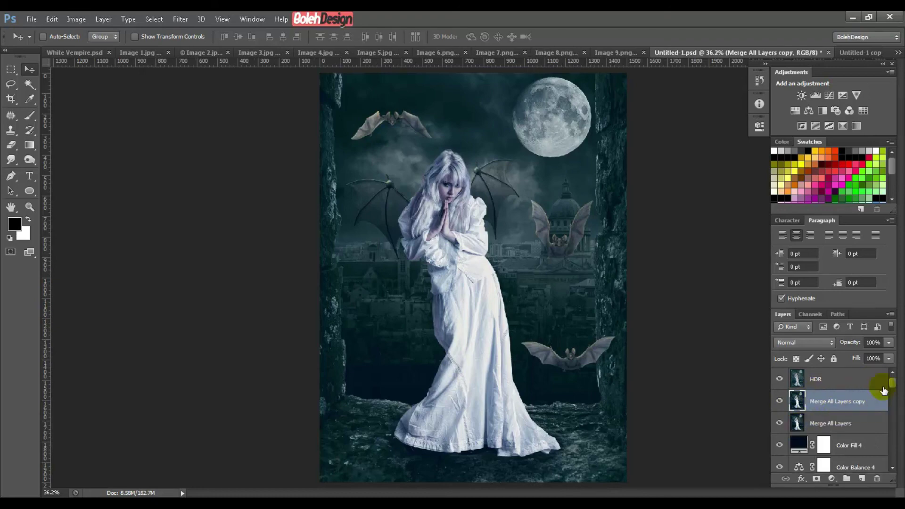
right_click(866, 414)
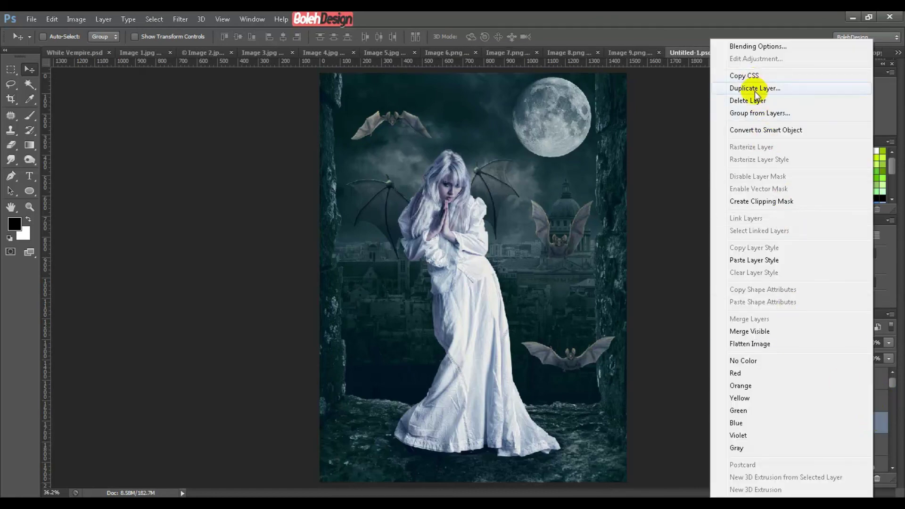
click(663, 144)
click(851, 401)
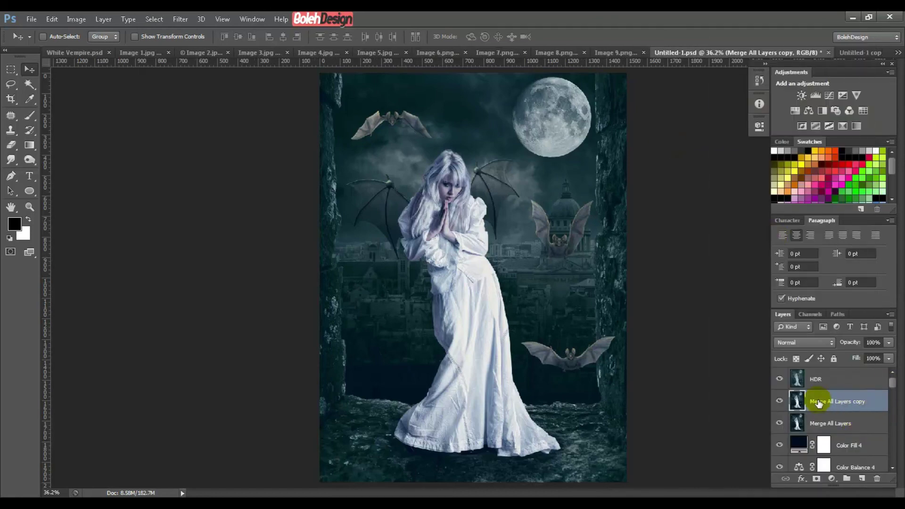
drag(872, 404, 862, 377)
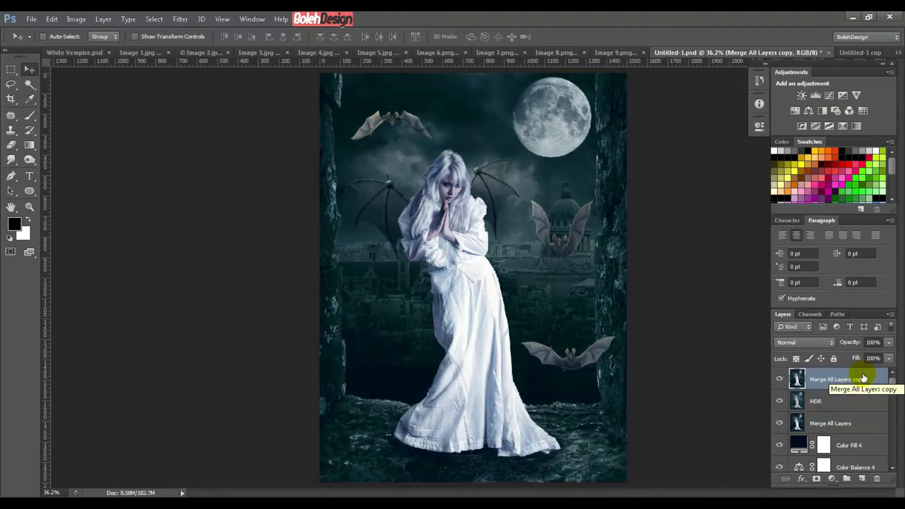
- Set the Merge All Layers copy to Soft Light blending at 50% opacity
click(804, 343)
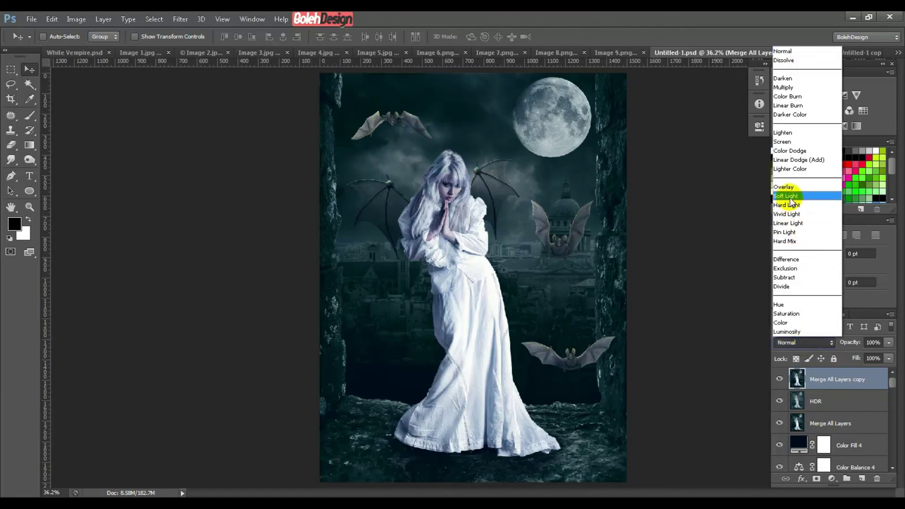
click(791, 196)
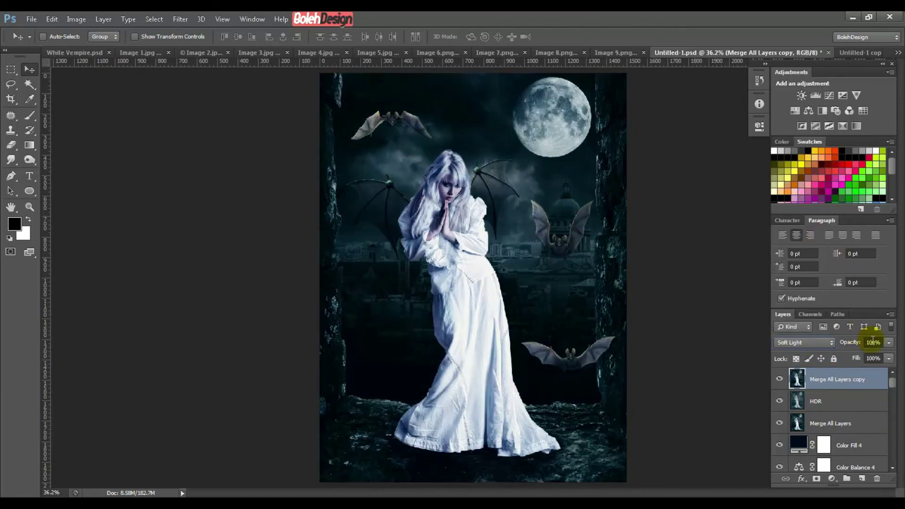
drag(875, 342, 849, 342)
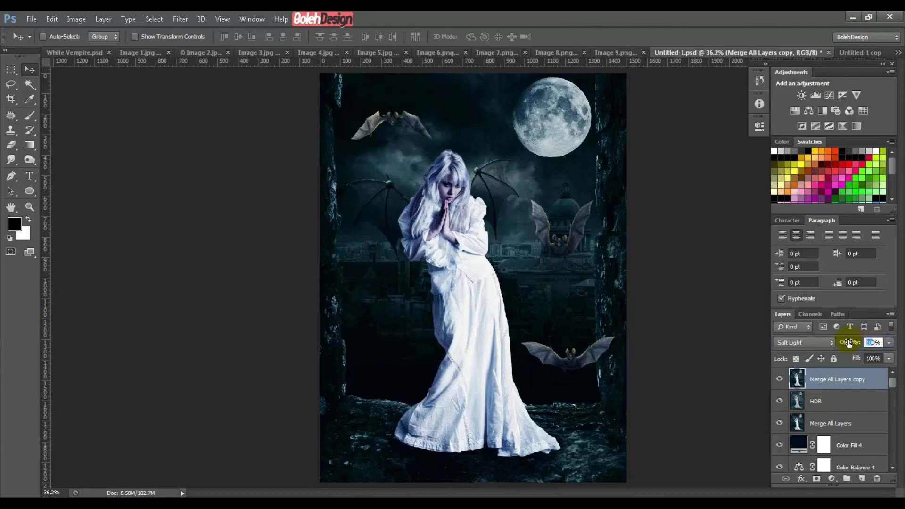
text(50)
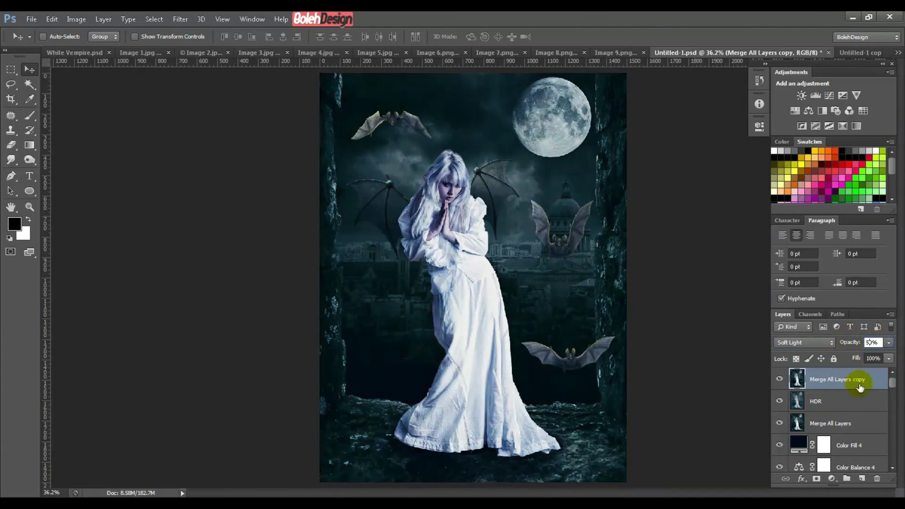
click(858, 400)
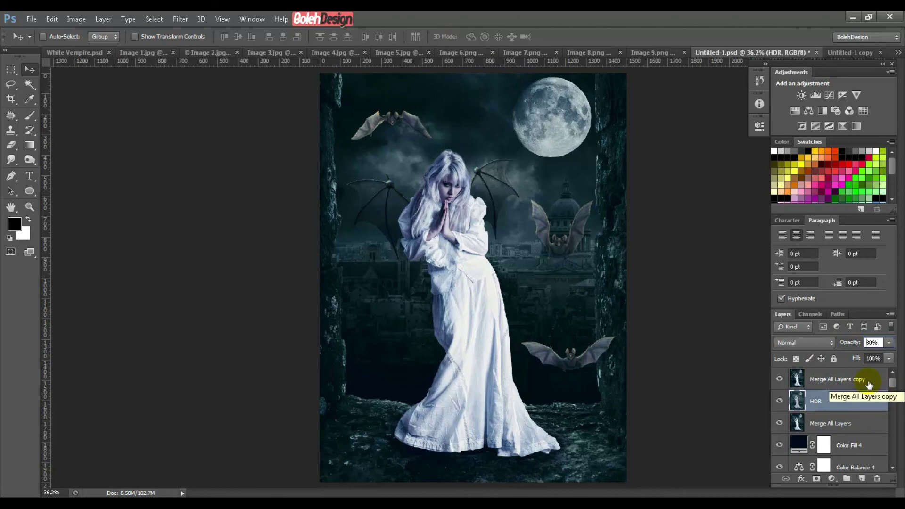
click(869, 384)
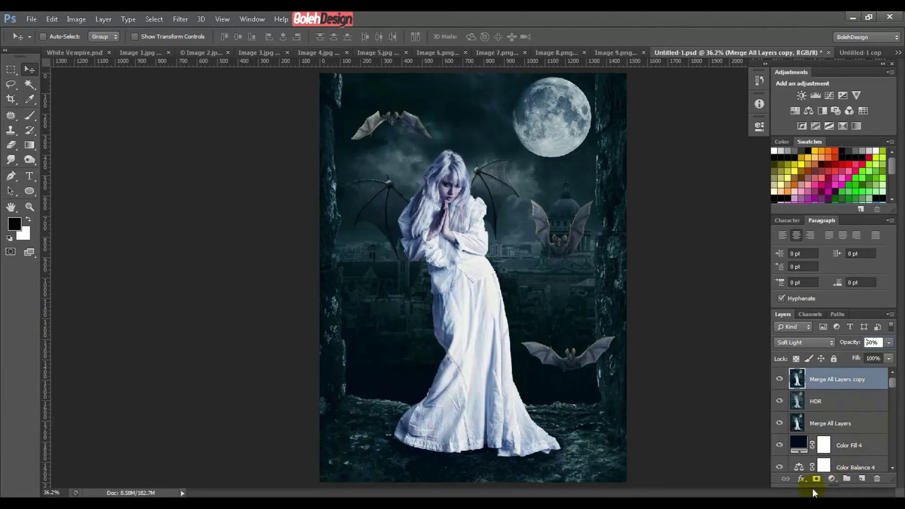
- Add a solid color fill layer in dark green #0d3004 above the Merge All Layers copy
click(831, 478)
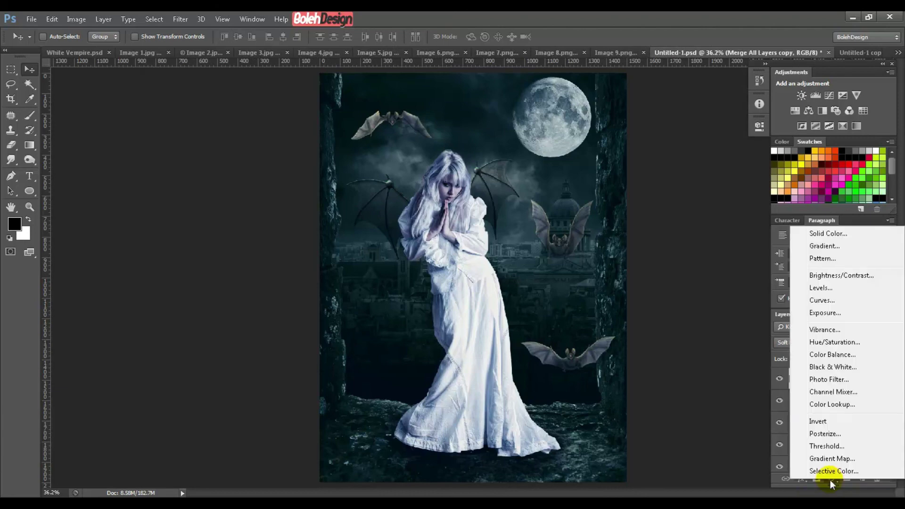
click(840, 233)
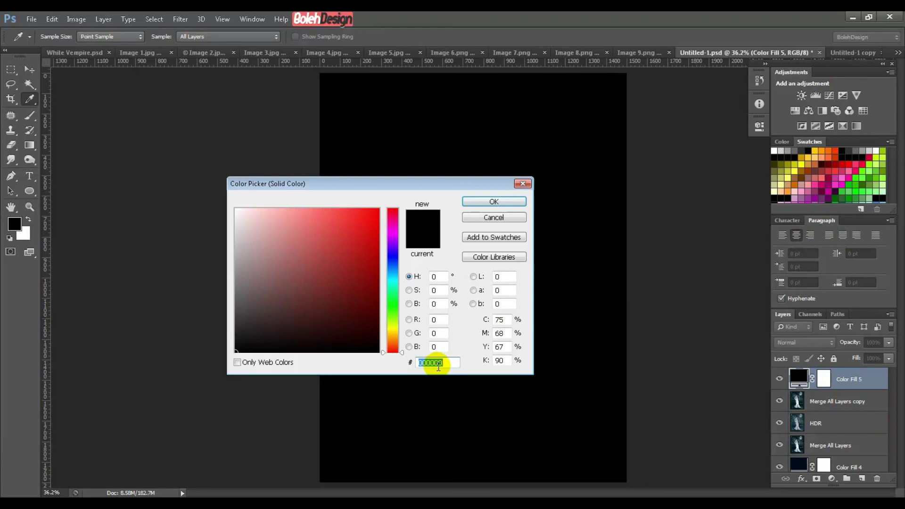
text(0d)
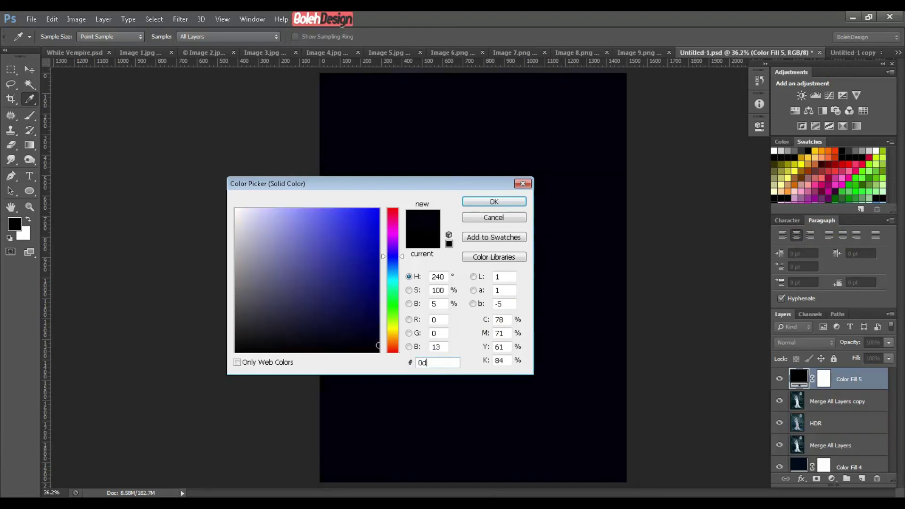
text(3004)
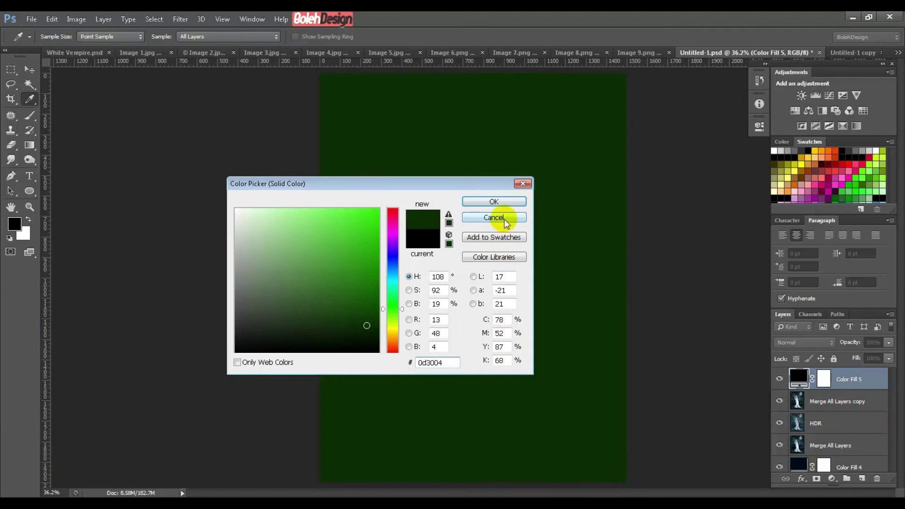
click(504, 203)
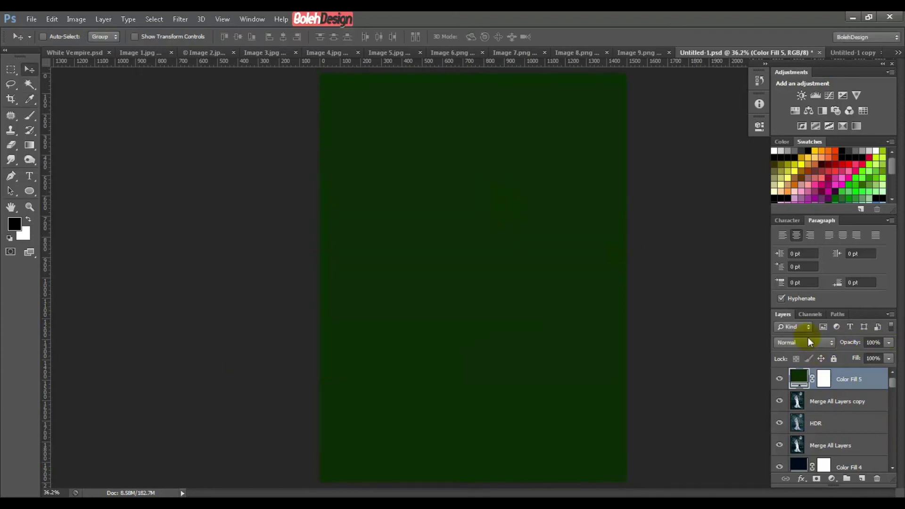
- Blend the dark green fill layer in Overlay mode at 46% opacity
click(802, 342)
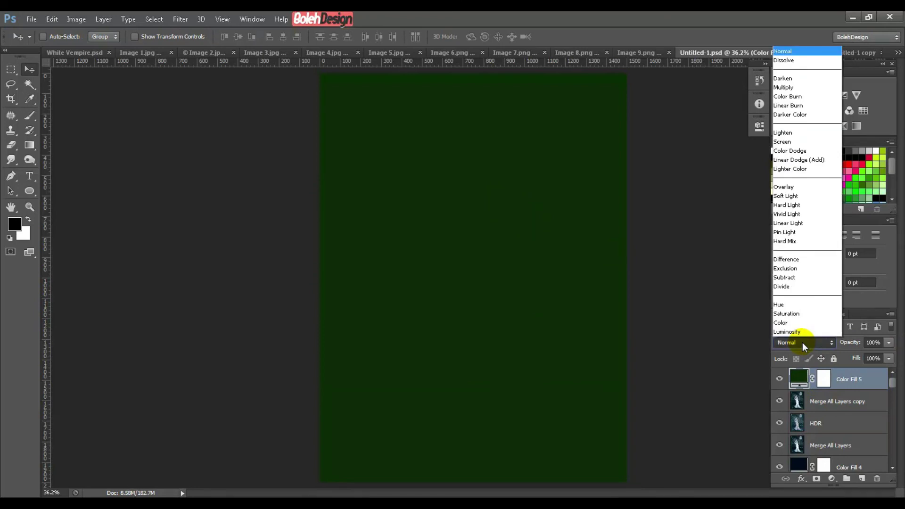
click(794, 187)
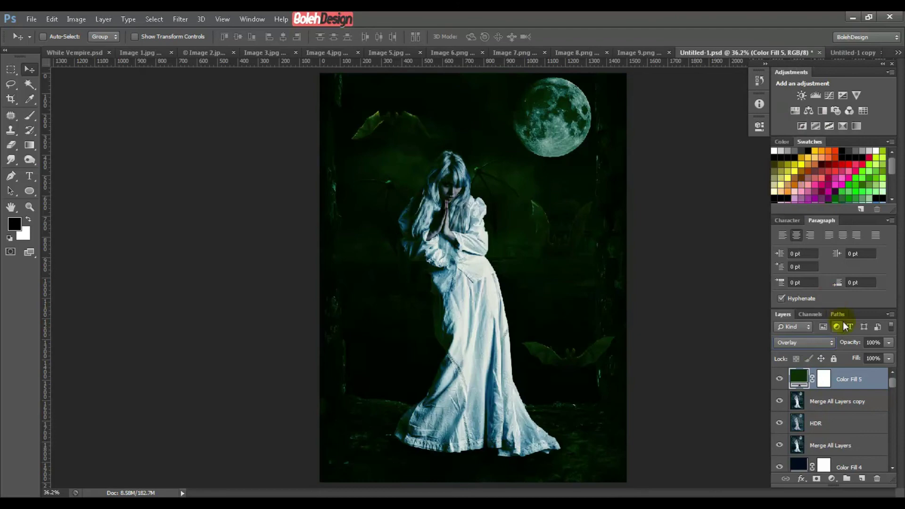
click(875, 342)
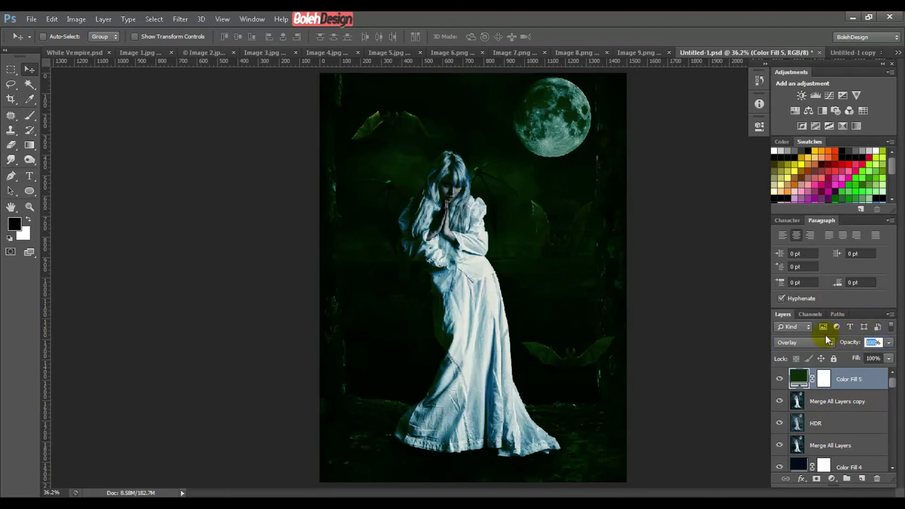
text(46)
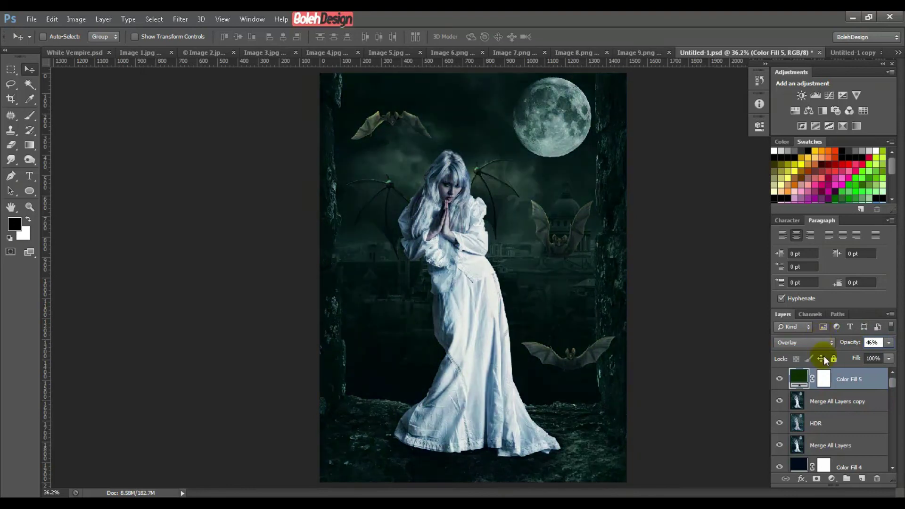
click(869, 400)
click(872, 380)
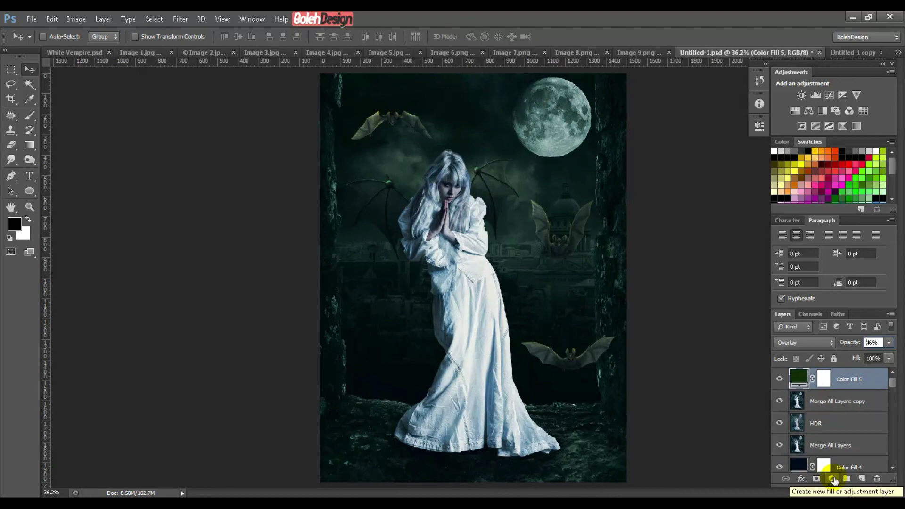
- Add a white #ffffff solid color fill layer above the dark green Color Fill 5 layer
click(833, 479)
click(833, 231)
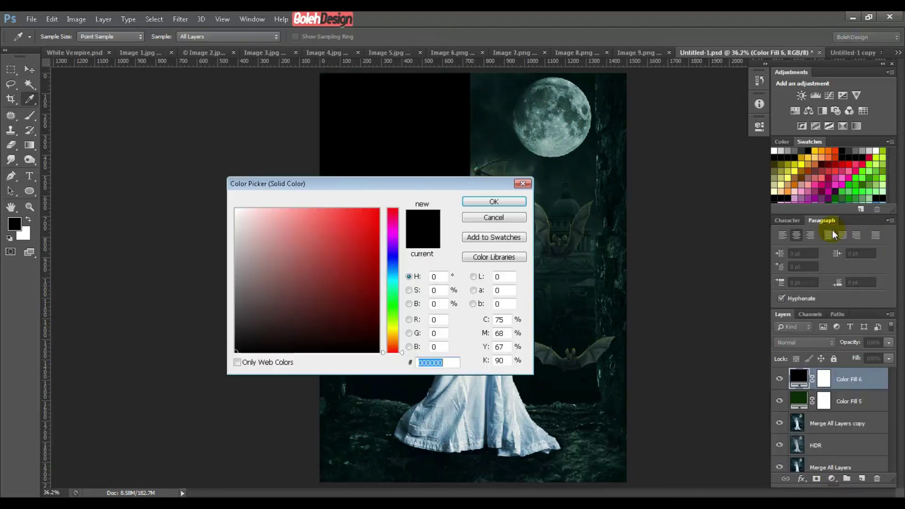
click(775, 150)
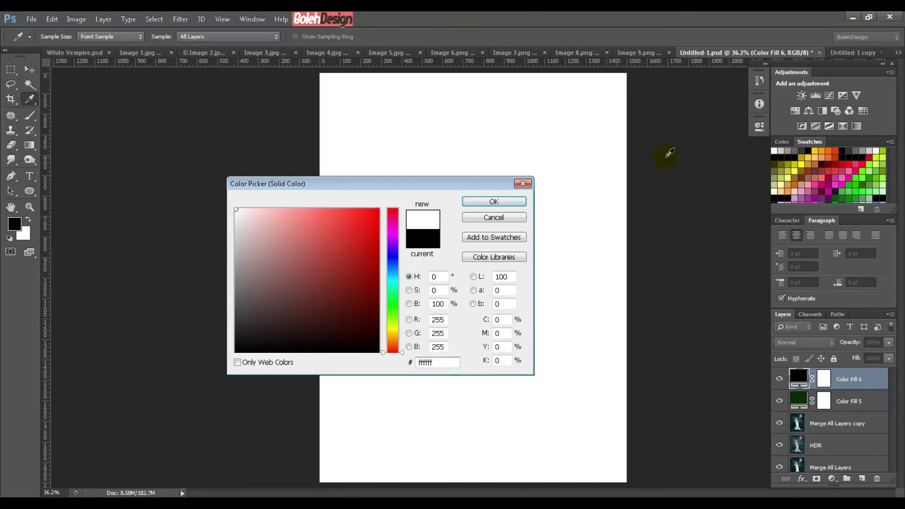
click(484, 201)
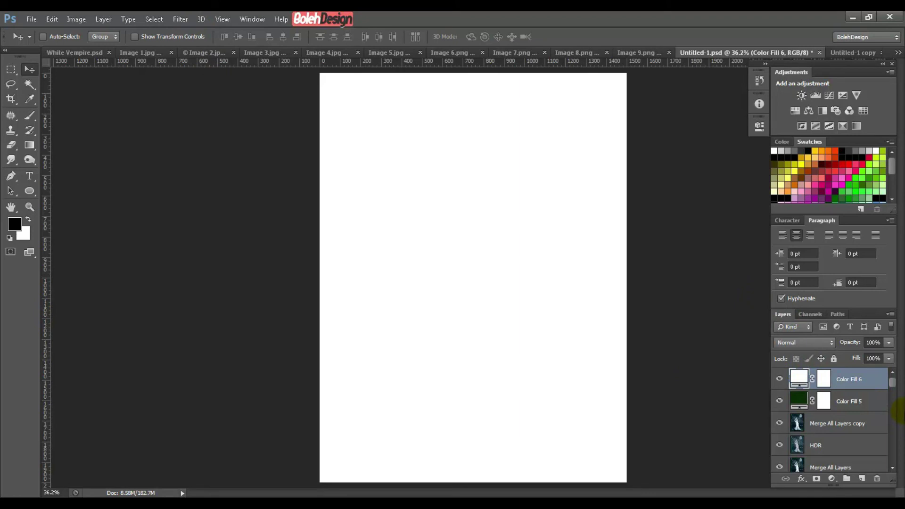
click(779, 378)
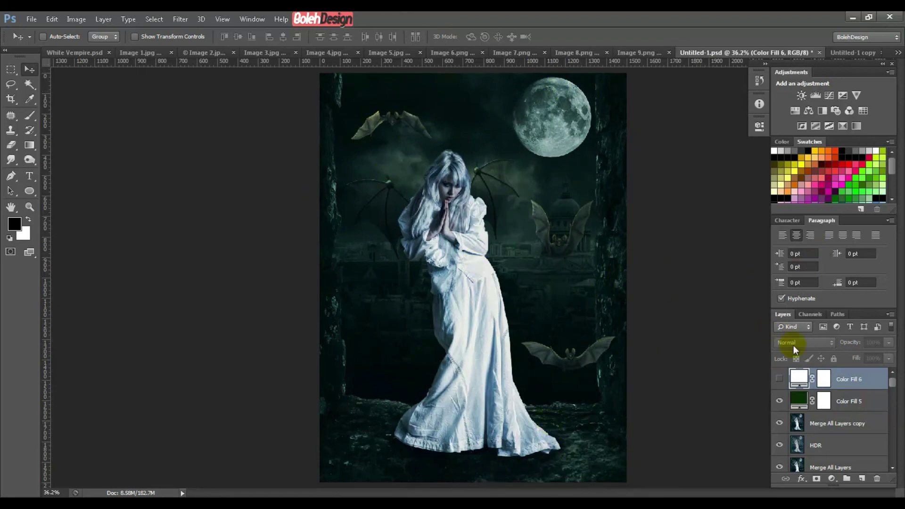
click(779, 379)
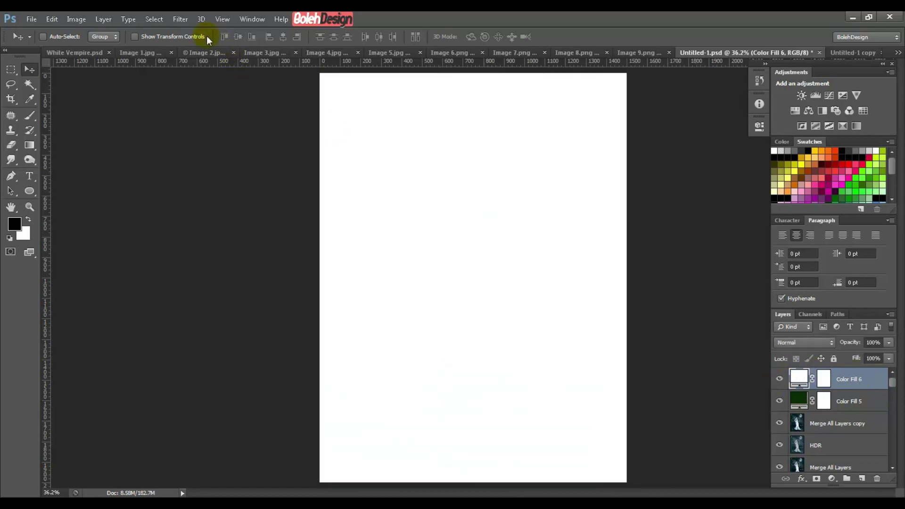
- Render Clouds on the white Color Fill 6 layer, rasterizing its fill
click(186, 21)
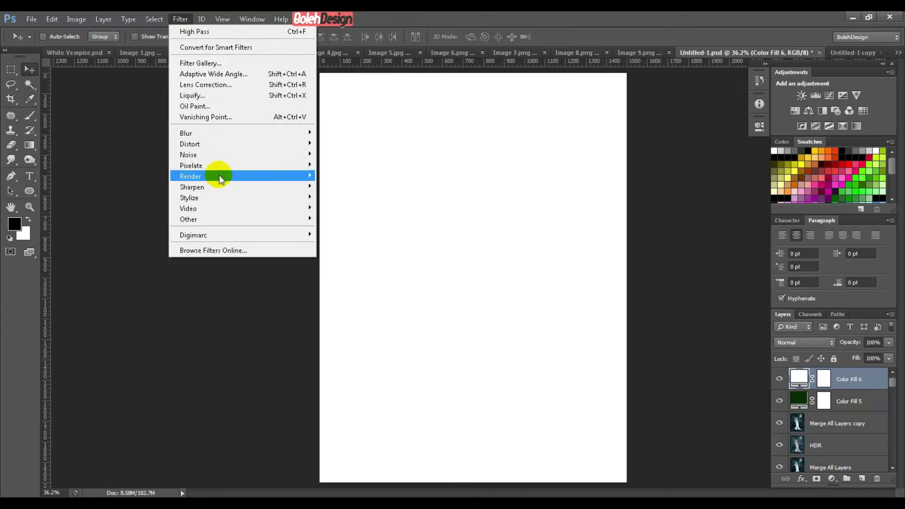
mouse_move(219, 179)
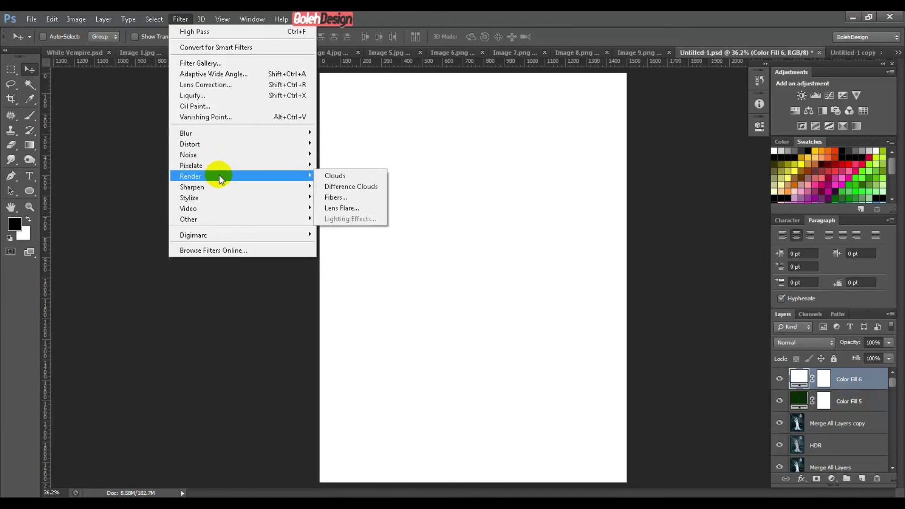
click(346, 177)
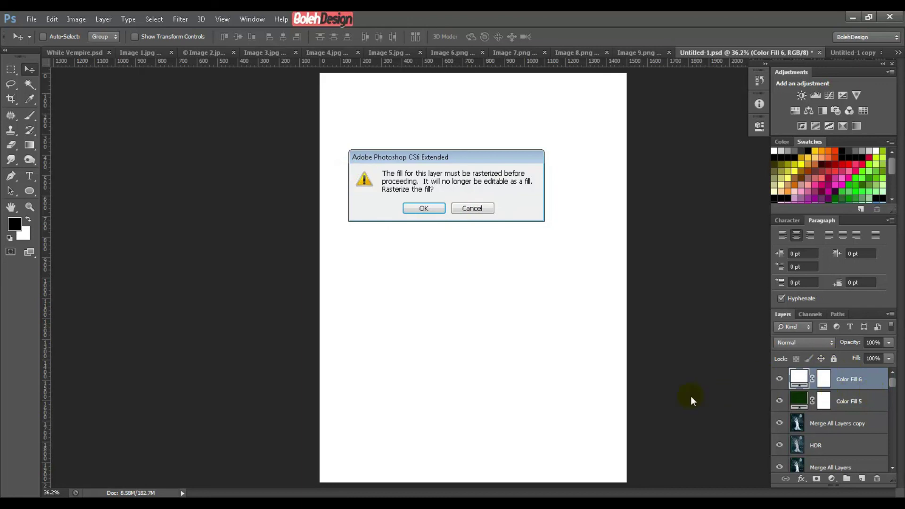
click(423, 208)
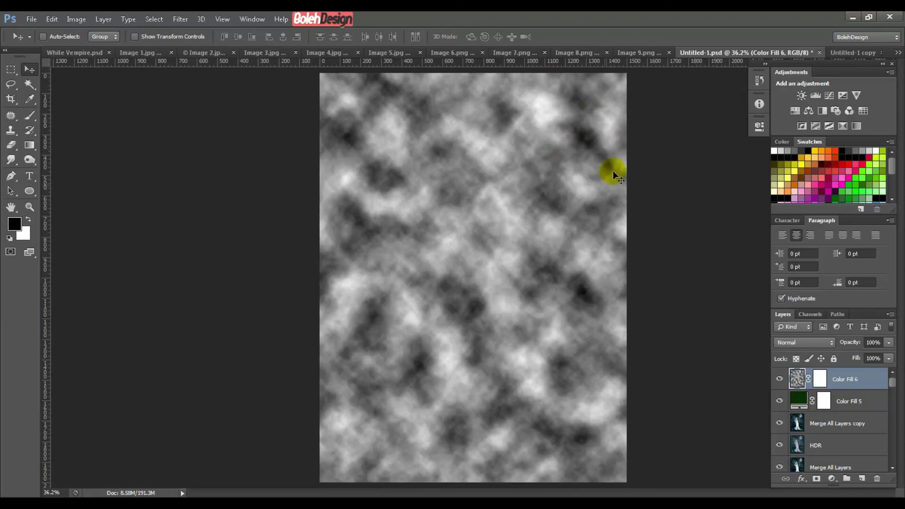
- Apply a Gaussian Blur with a 50-pixel radius to the clouds on Color Fill 6
click(184, 19)
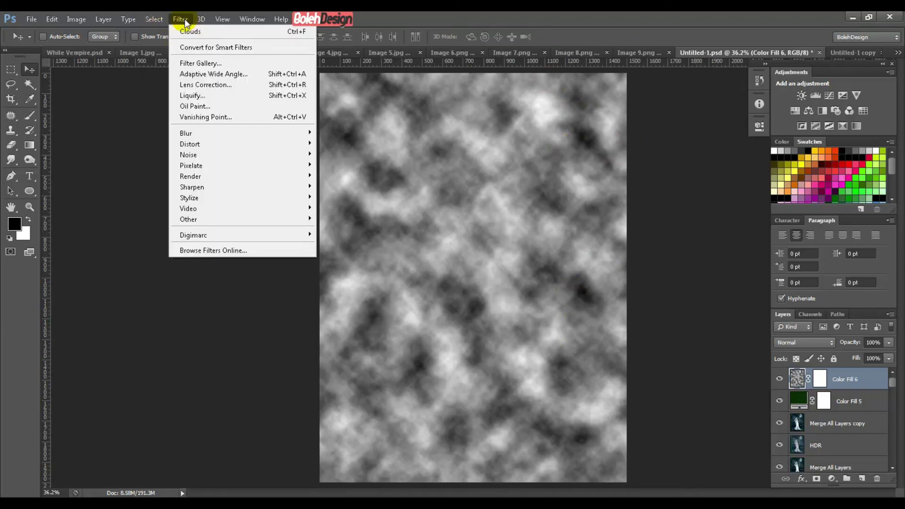
mouse_move(277, 134)
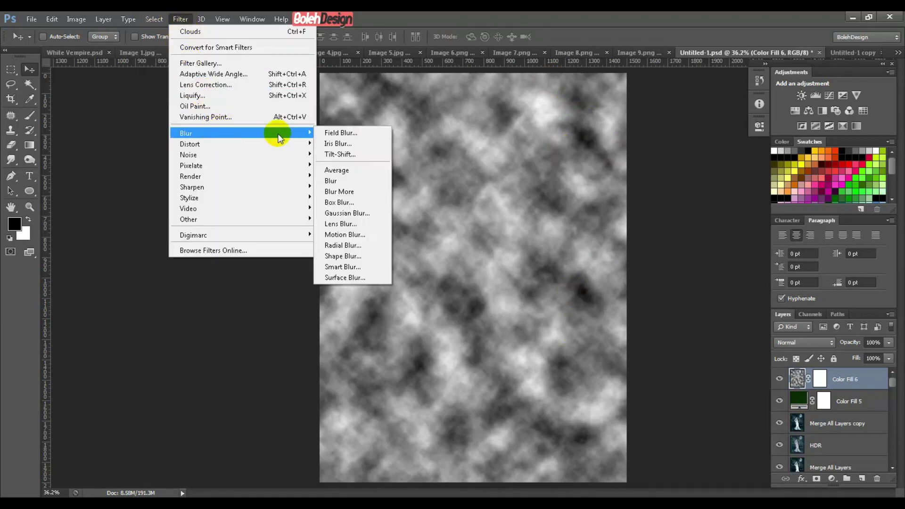
click(330, 214)
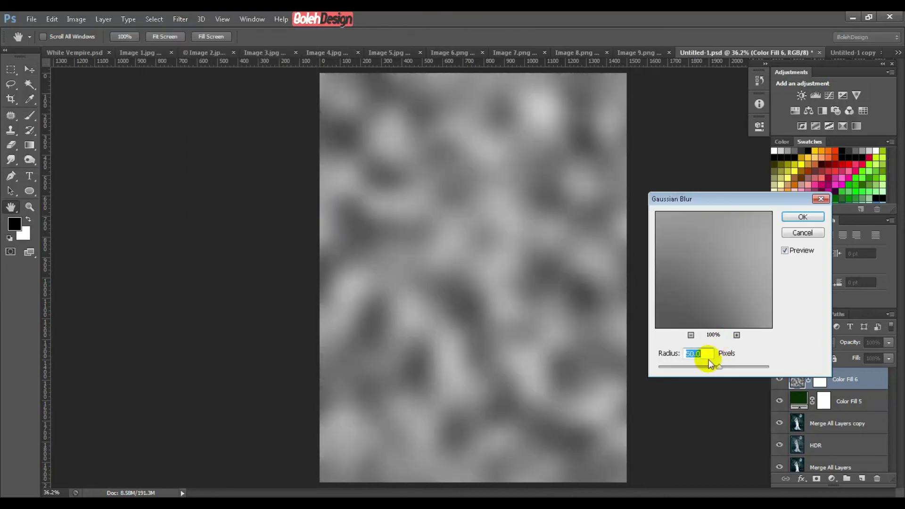
click(701, 353)
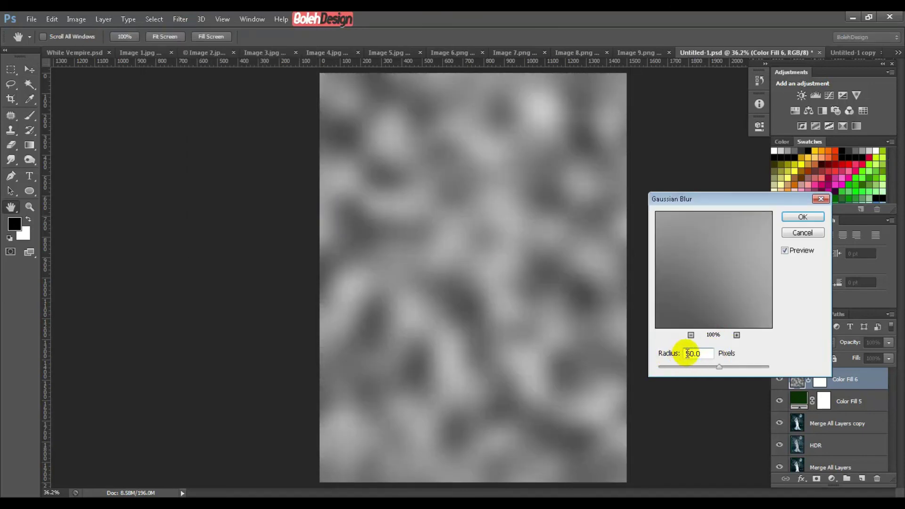
click(801, 217)
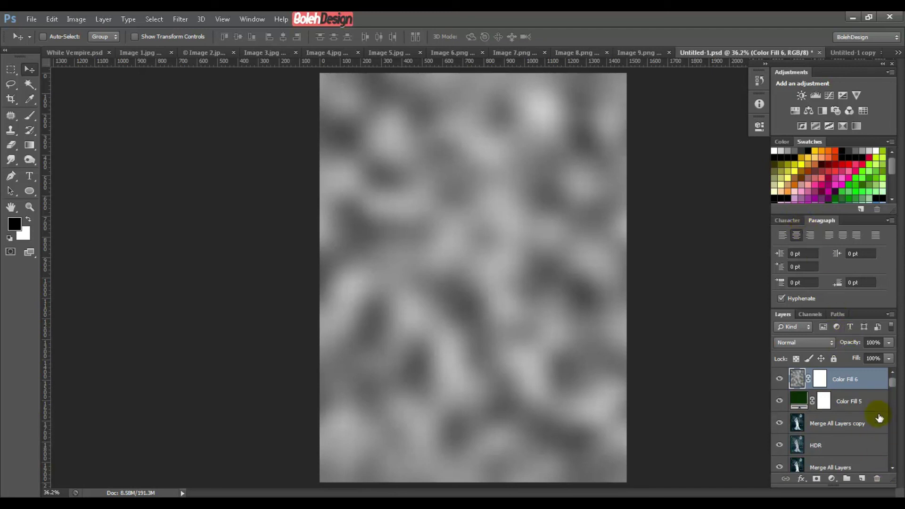
- Blend the blurred clouds layer in Screen mode at 10% opacity
click(805, 341)
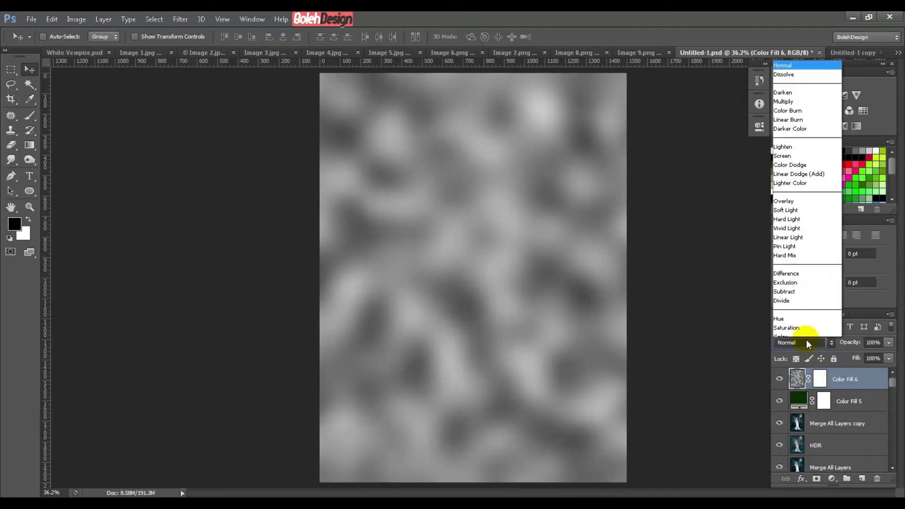
click(780, 140)
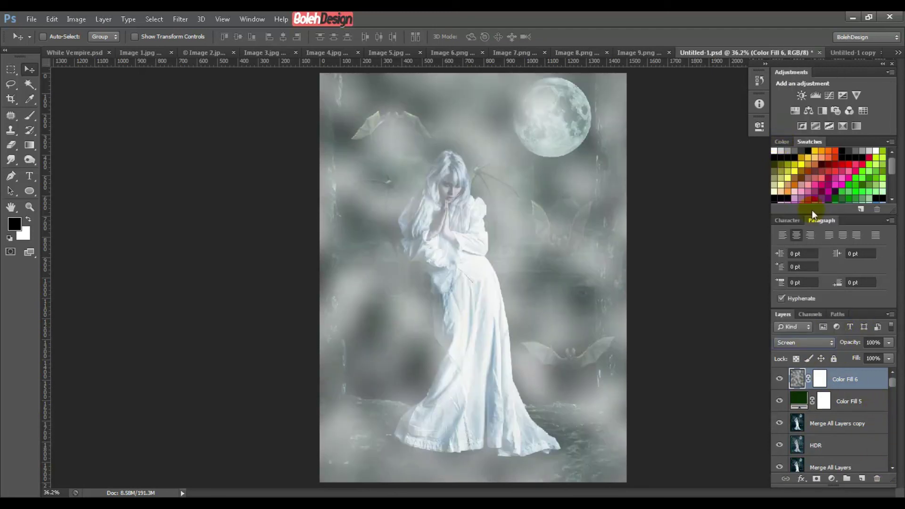
click(873, 344)
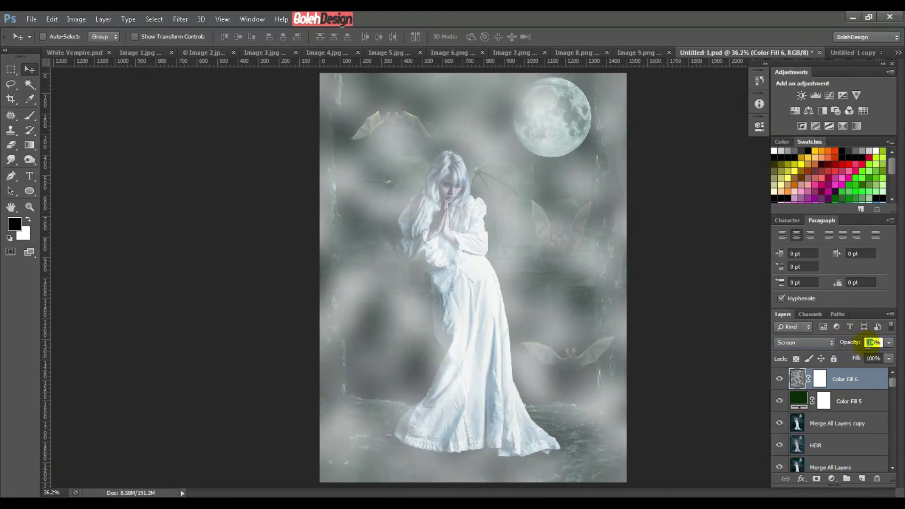
text(15)
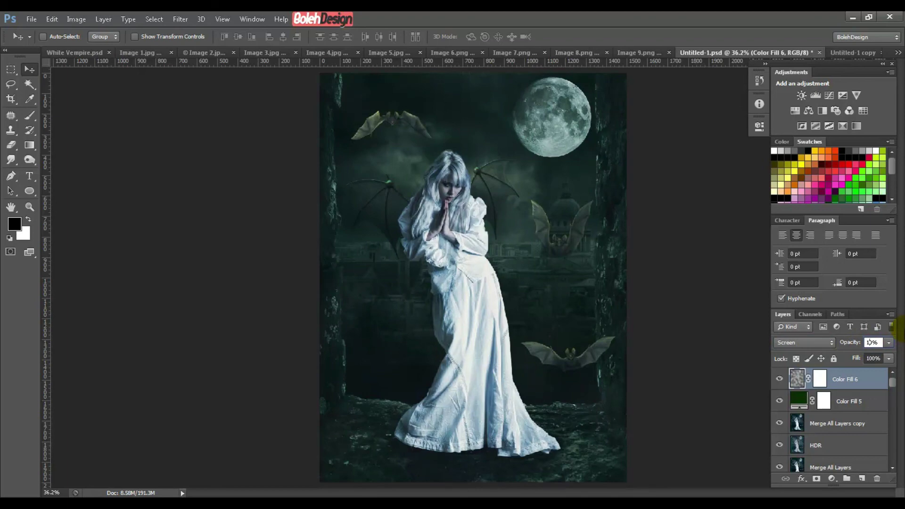
click(873, 400)
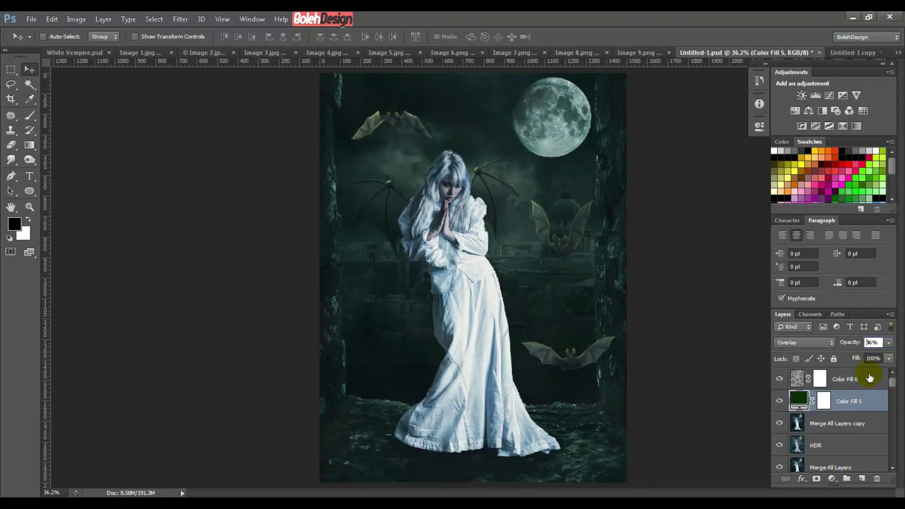
click(869, 377)
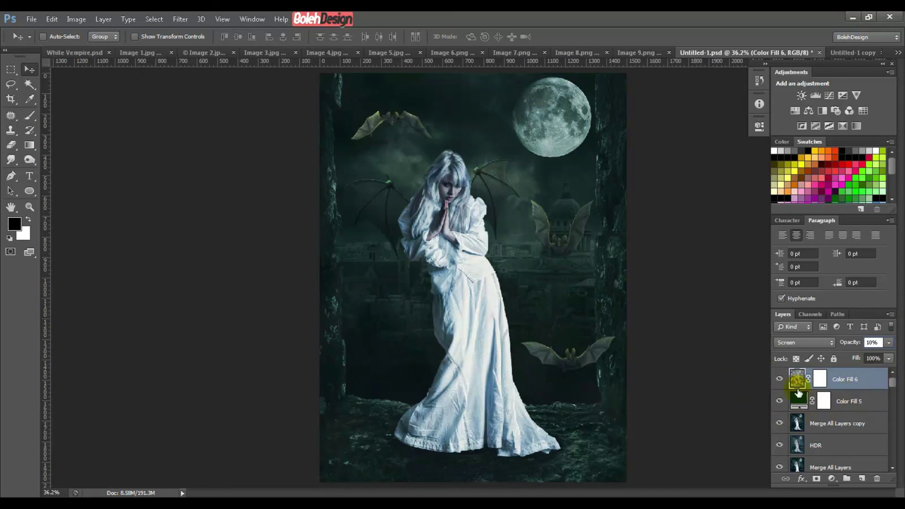
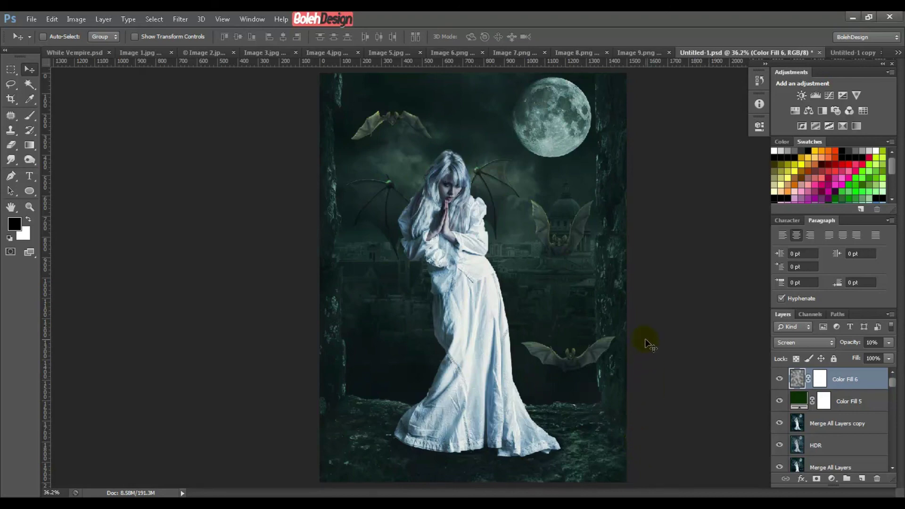
- Duplicate the Merge All Layers layer and move the copy above the clouds layer Color Fill 6
key(ctrl+plus)
key(ctrl+plus)
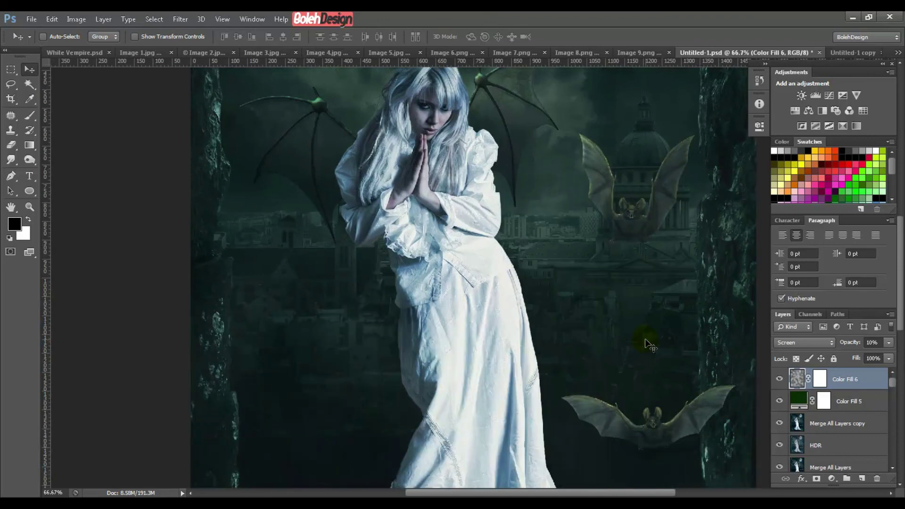
key(ctrl+plus)
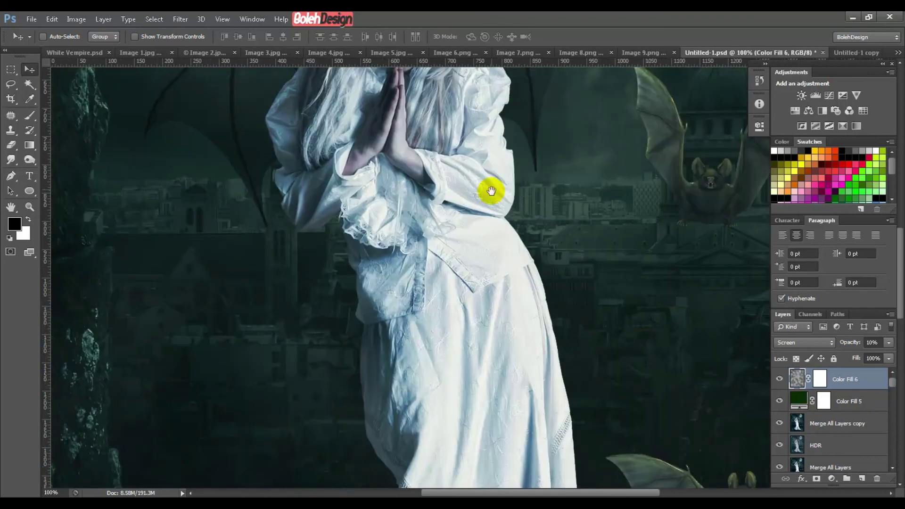
drag(491, 190, 477, 347)
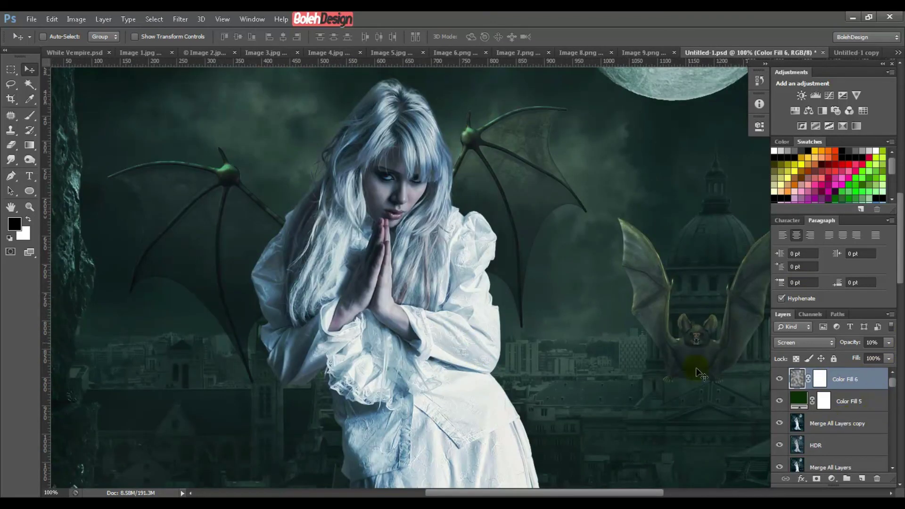
key(Delete)
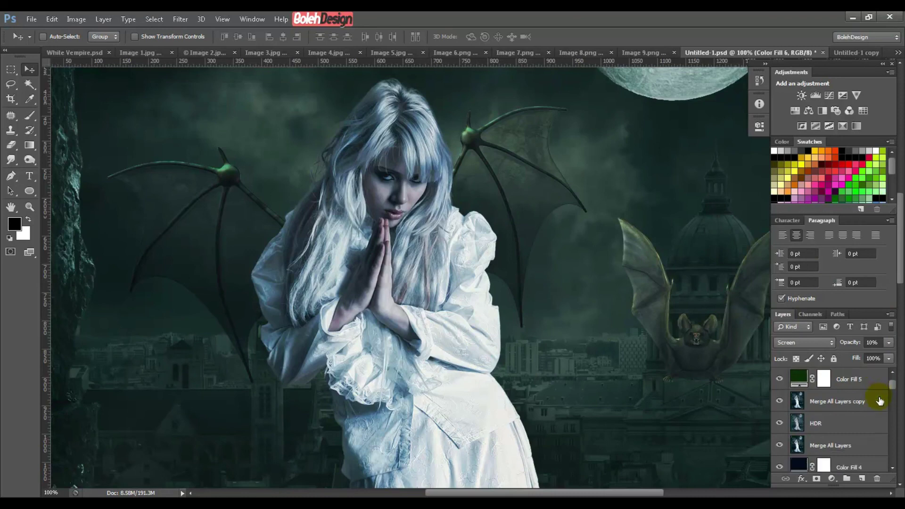
click(856, 445)
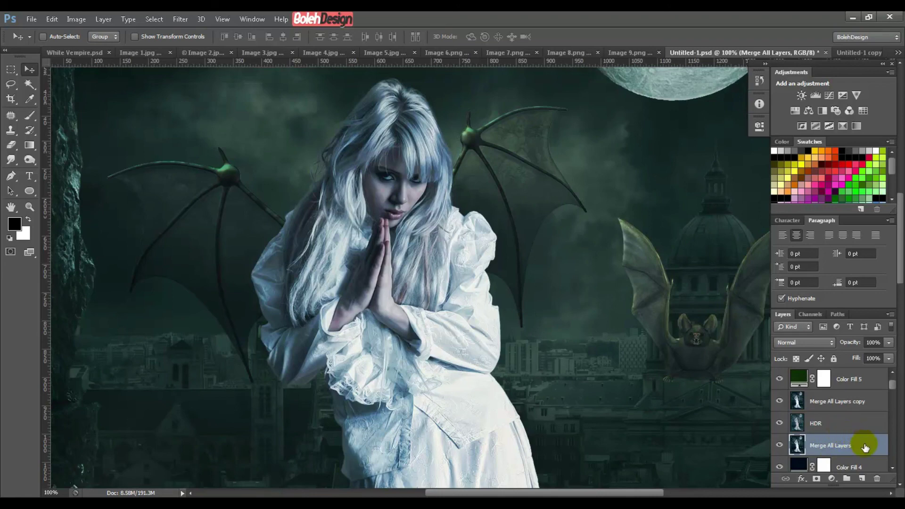
key(ctrl+j)
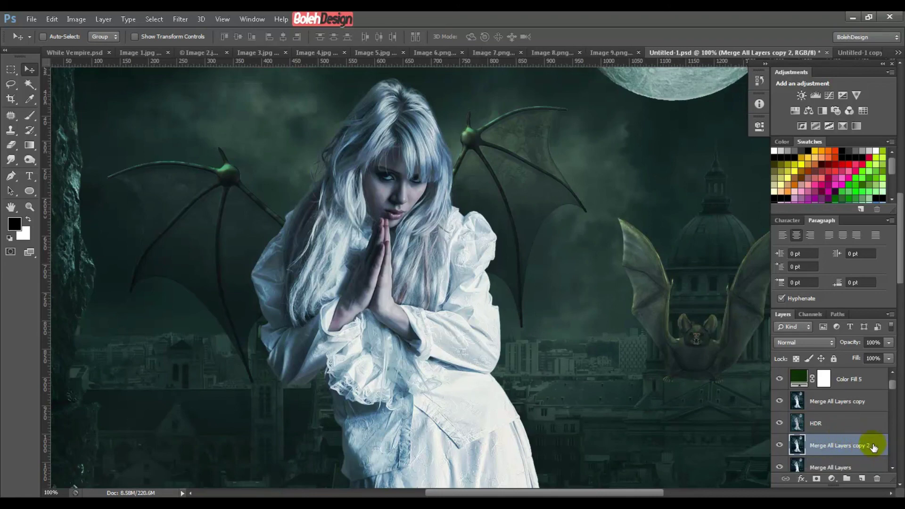
drag(873, 447, 847, 378)
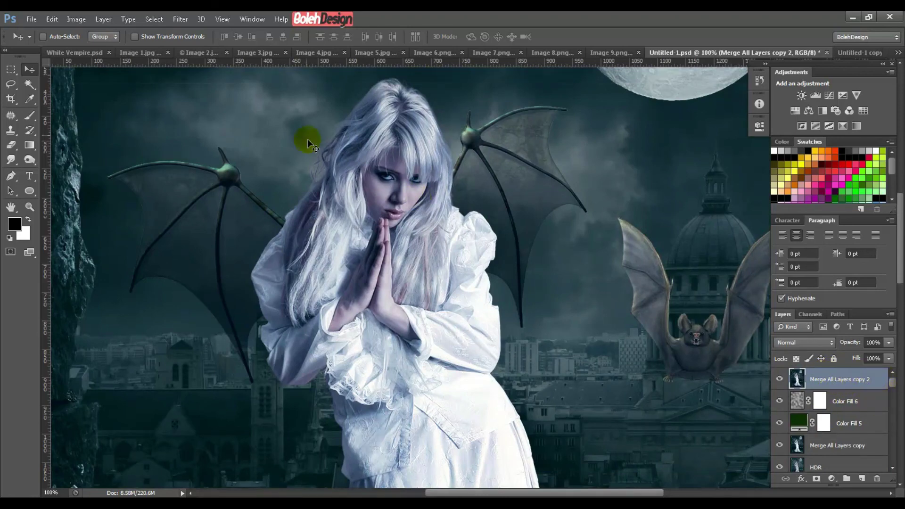
- Open the High Pass filter for the Merge All Layers copy 2 layer
click(187, 22)
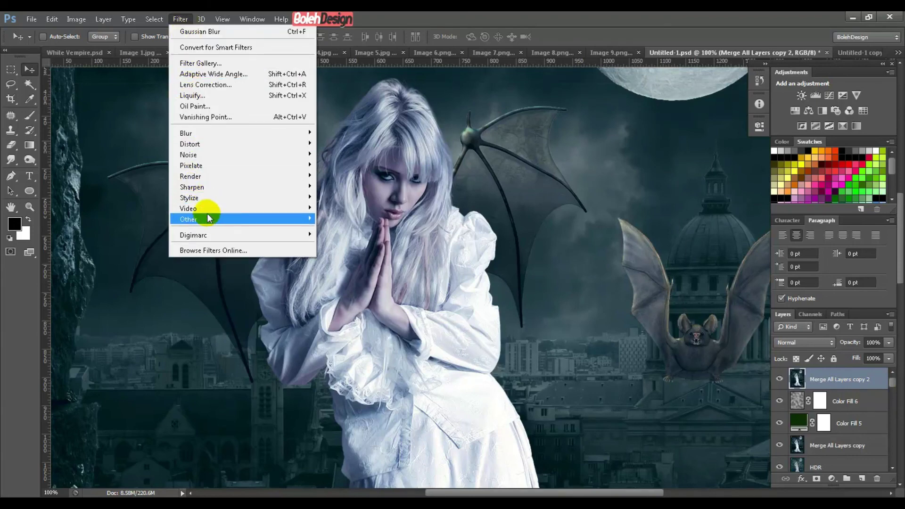
mouse_move(209, 220)
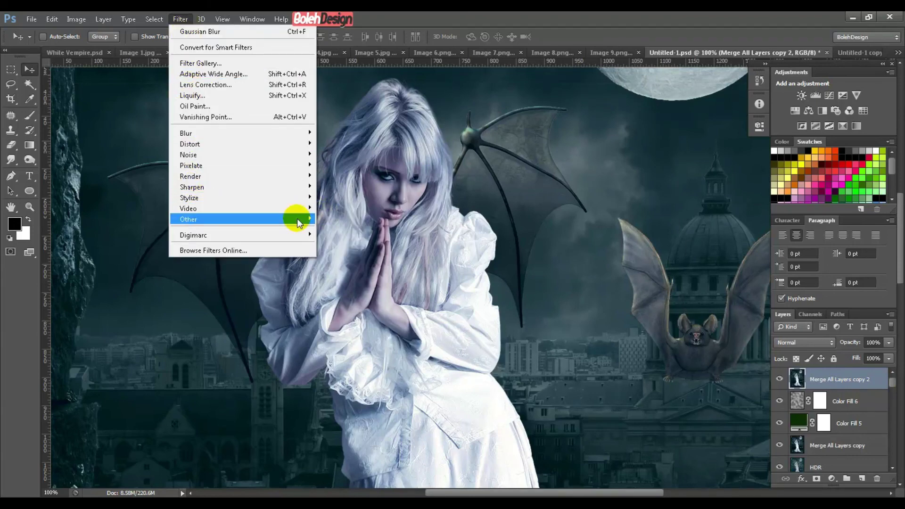
click(339, 230)
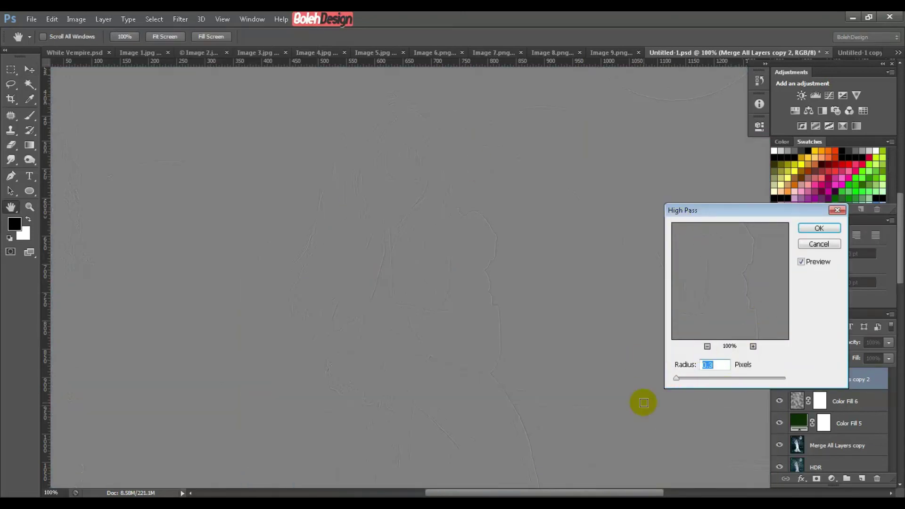
click(711, 365)
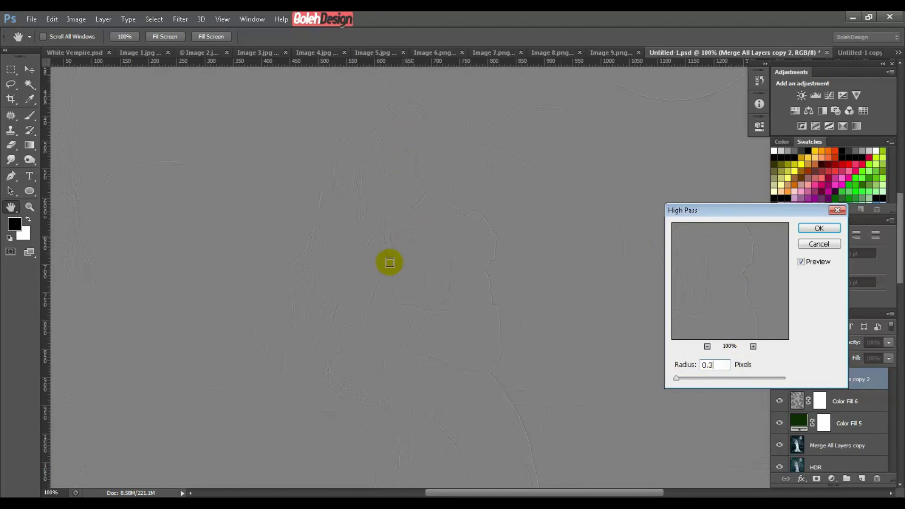
- Try several larger High Pass radii to preview a stronger filter effect
click(711, 379)
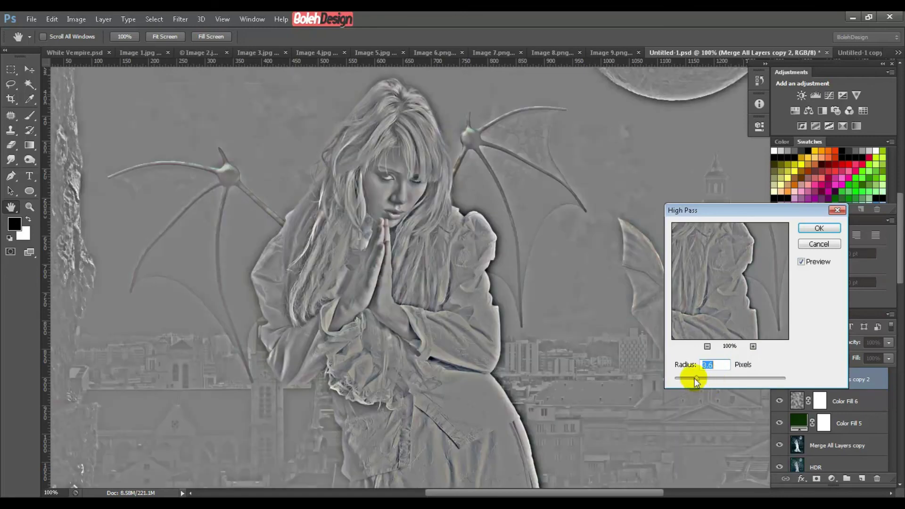
click(728, 378)
click(755, 378)
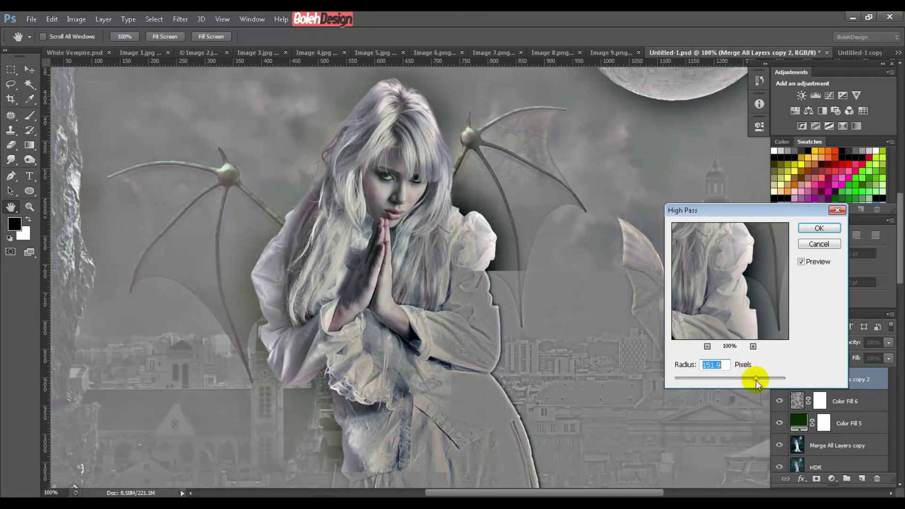
- Apply the High Pass filter with a radius of 0.3 pixels
click(723, 365)
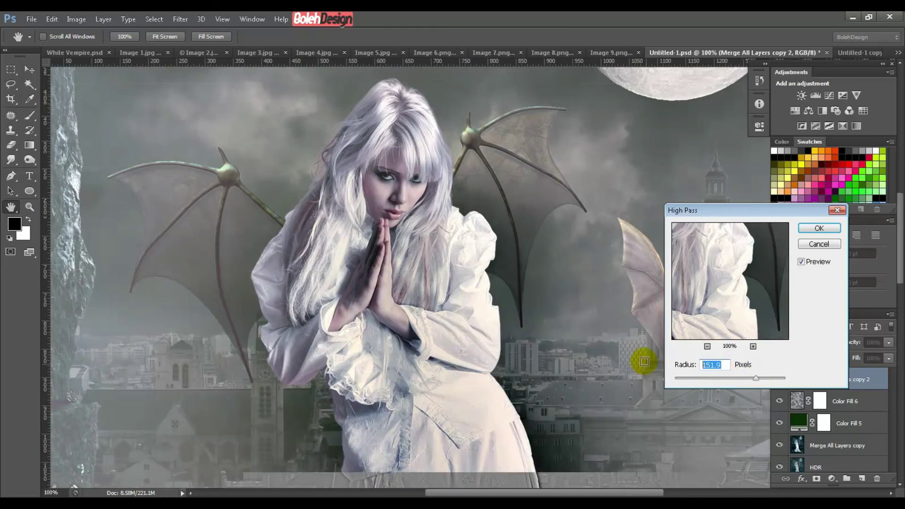
key(BackSpace)
key(BackSpace)
key(BackSpace)
key(BackSpace)
key(BackSpace)
text(0.3)
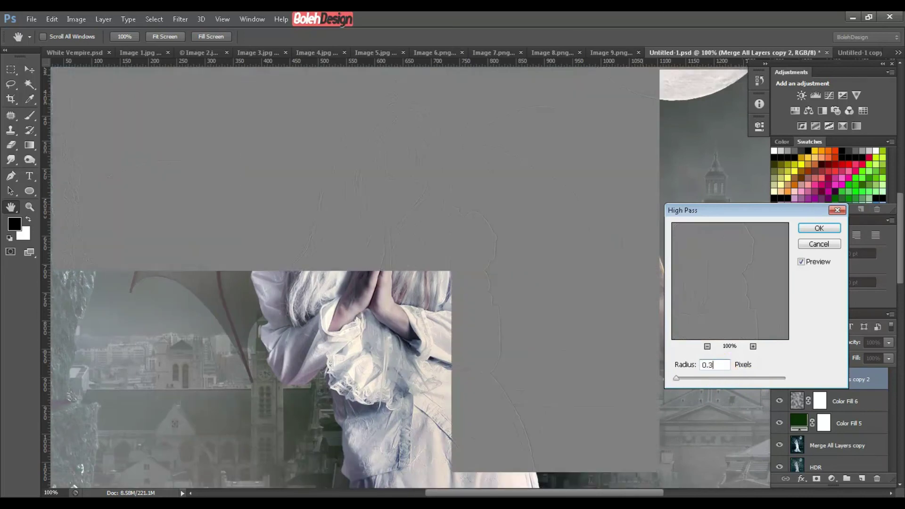
click(815, 227)
- Rename the filtered layer High Pass and blend it in Linear Light mode
double_click(834, 380)
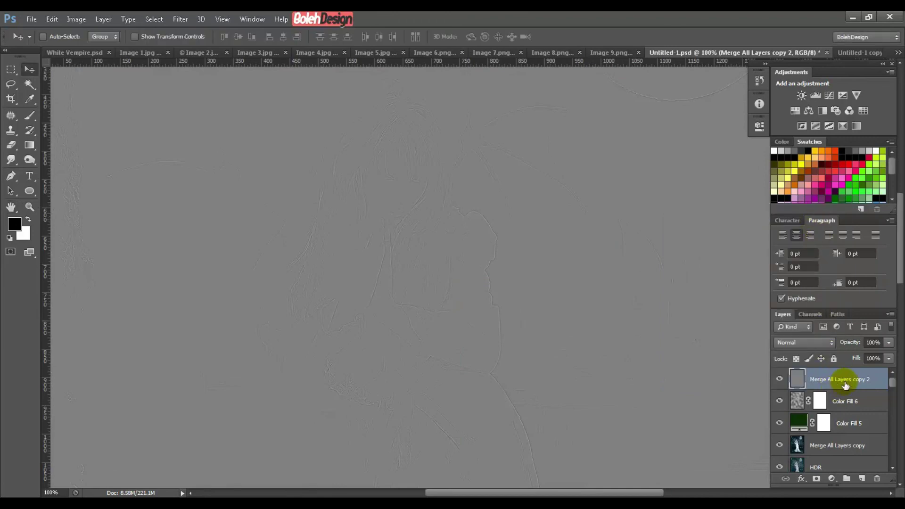
text(High Pass)
key(Return)
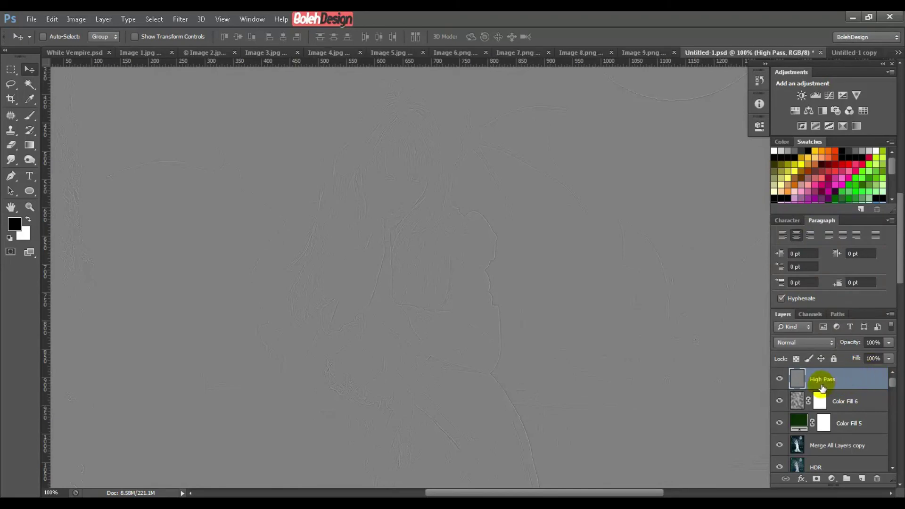
click(794, 344)
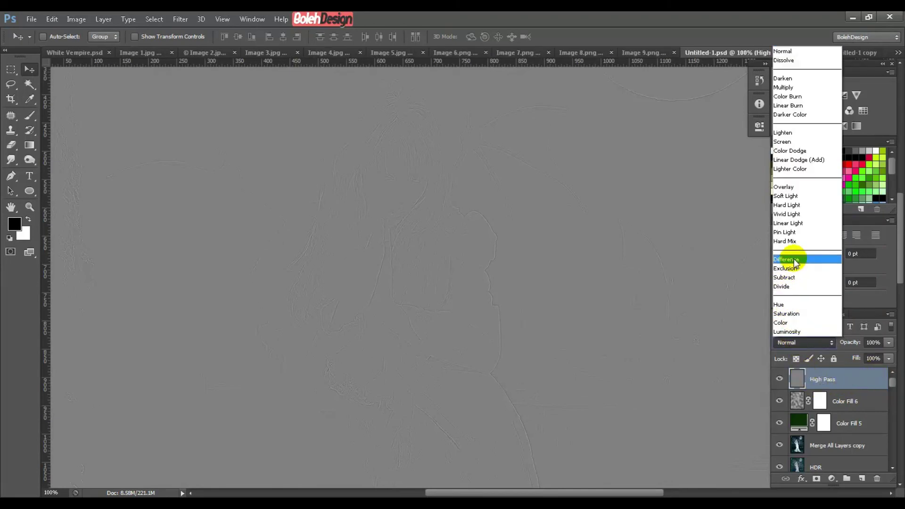
click(790, 224)
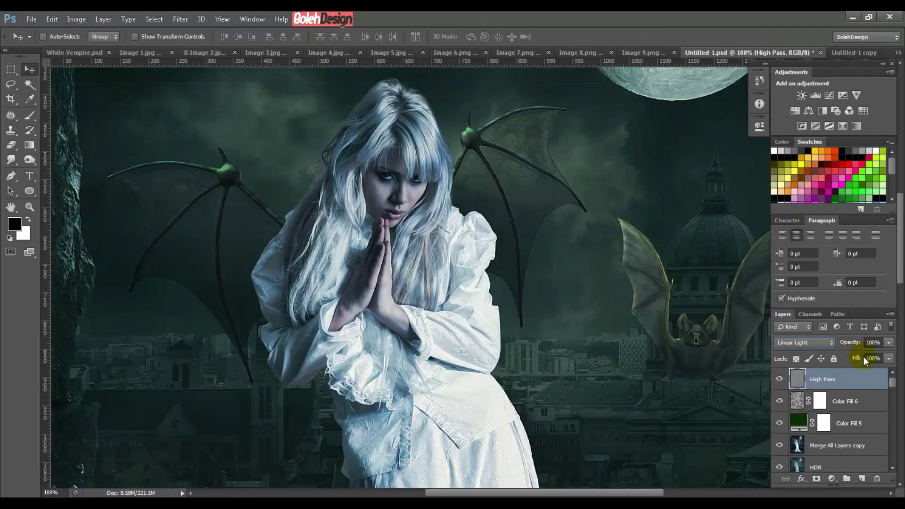
click(873, 341)
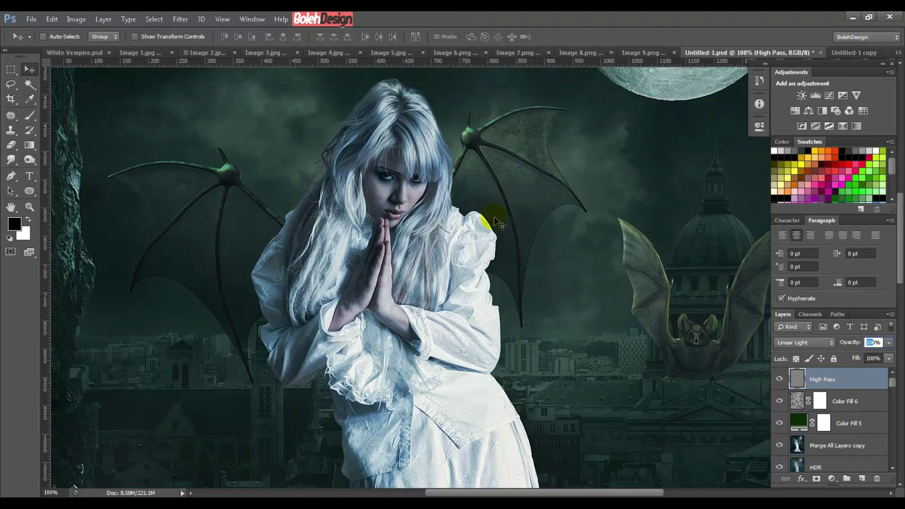
- Compare the composite with the High Pass layer hidden and shown to examine the sharpening
click(781, 379)
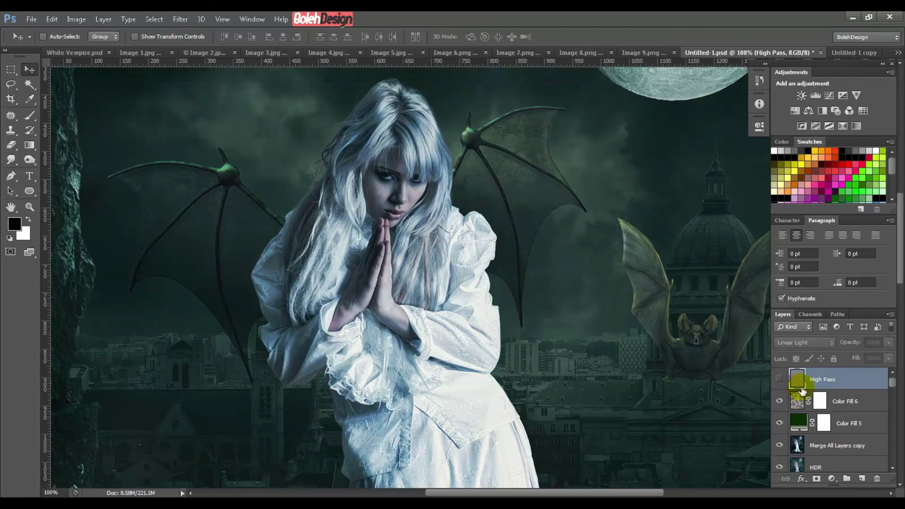
click(780, 380)
click(779, 379)
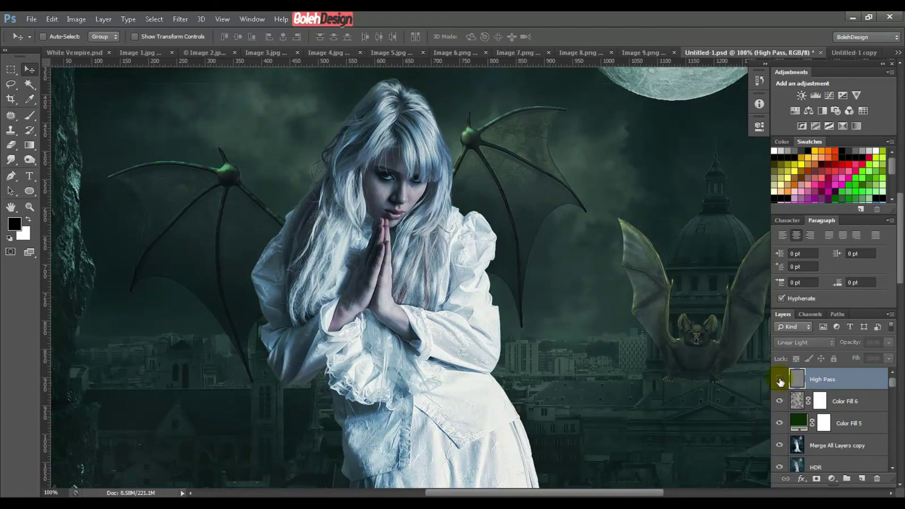
click(780, 380)
click(779, 380)
click(779, 379)
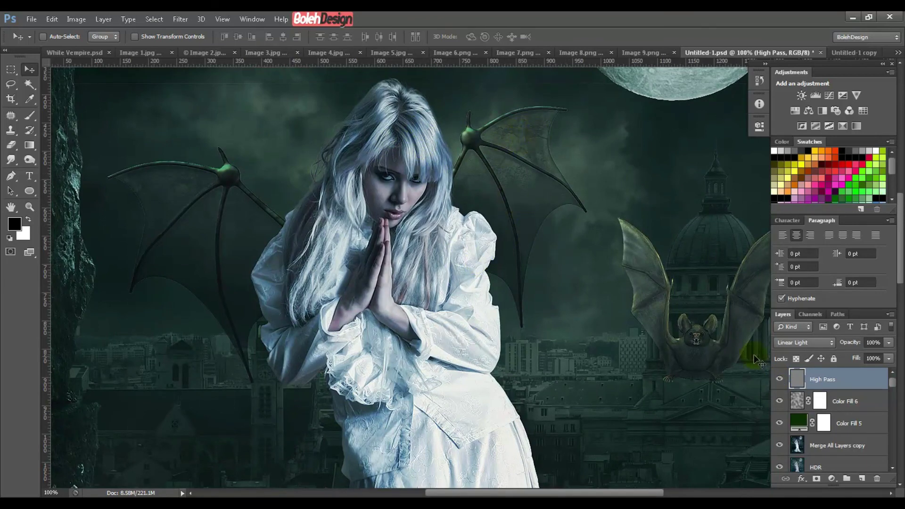
click(780, 379)
click(779, 380)
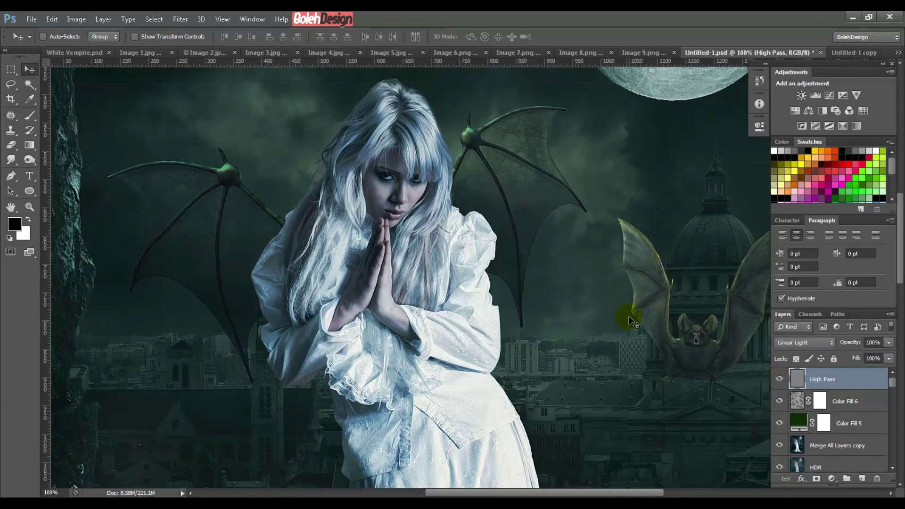
click(779, 378)
click(779, 379)
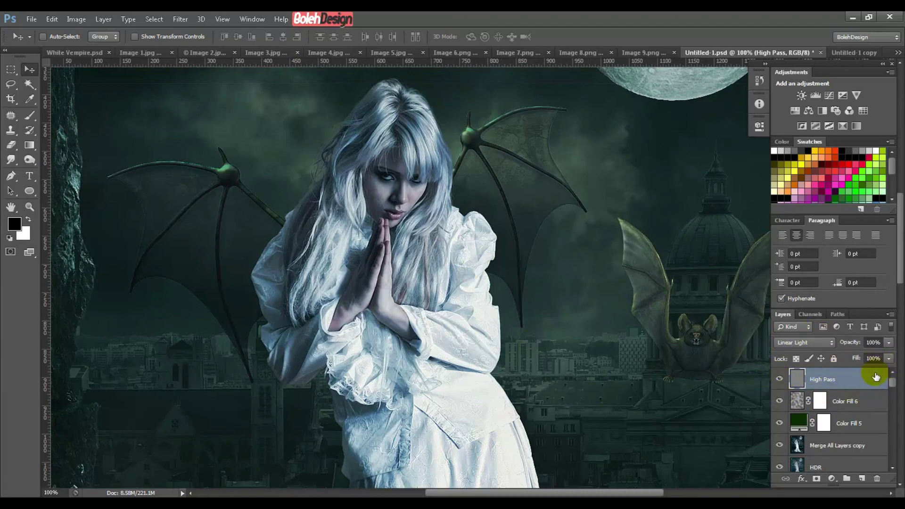
- Set the High Pass layer's opacity to 70% and select the Color Fill 6 layer
click(872, 343)
text(70)
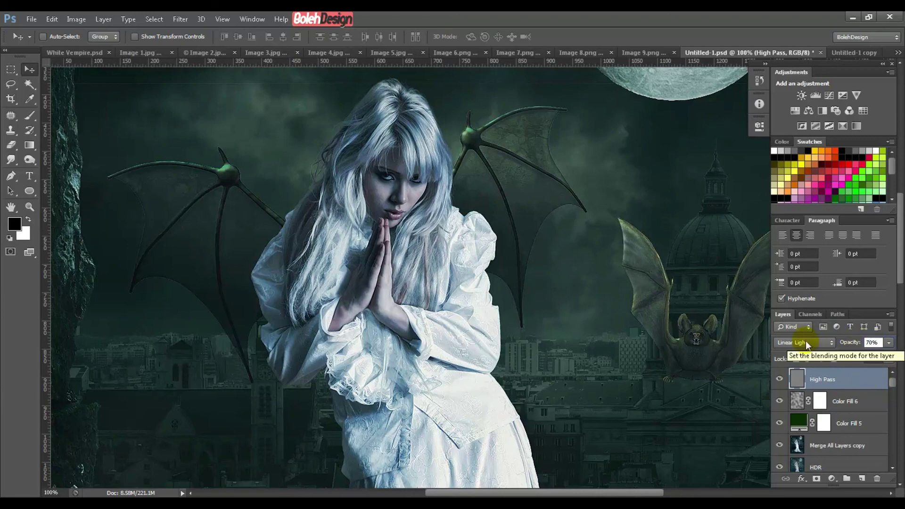
click(870, 401)
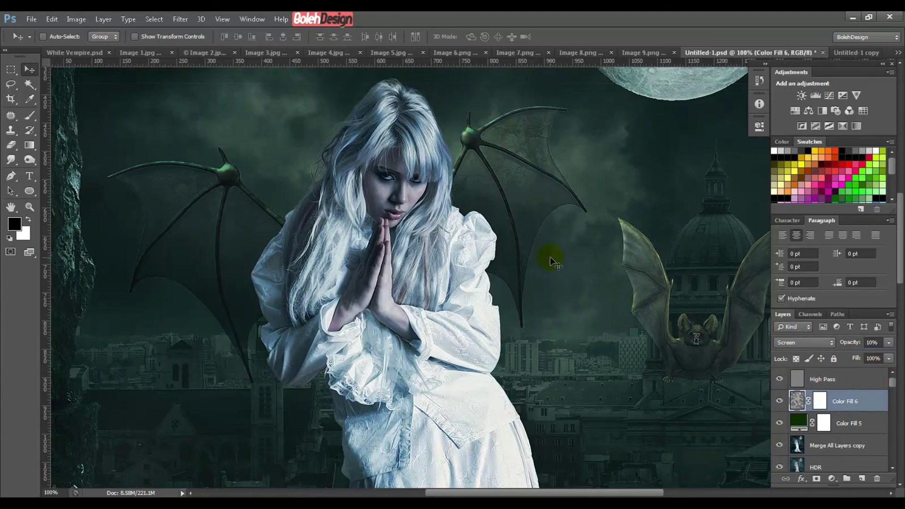
- Examine the whole composite, then the moon, bats, woman and ground at 50% zoom
key(ctrl+0)
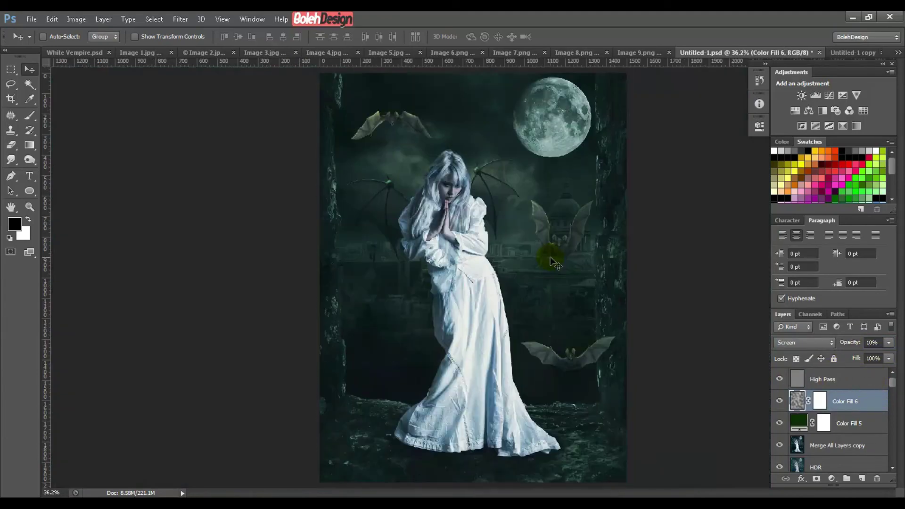
key(ctrl+plus)
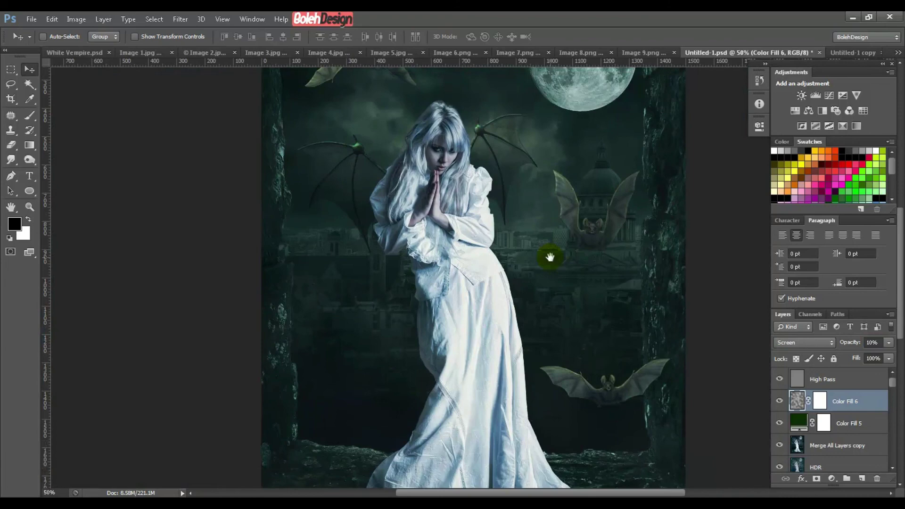
drag(550, 257, 586, 309)
drag(631, 392, 591, 313)
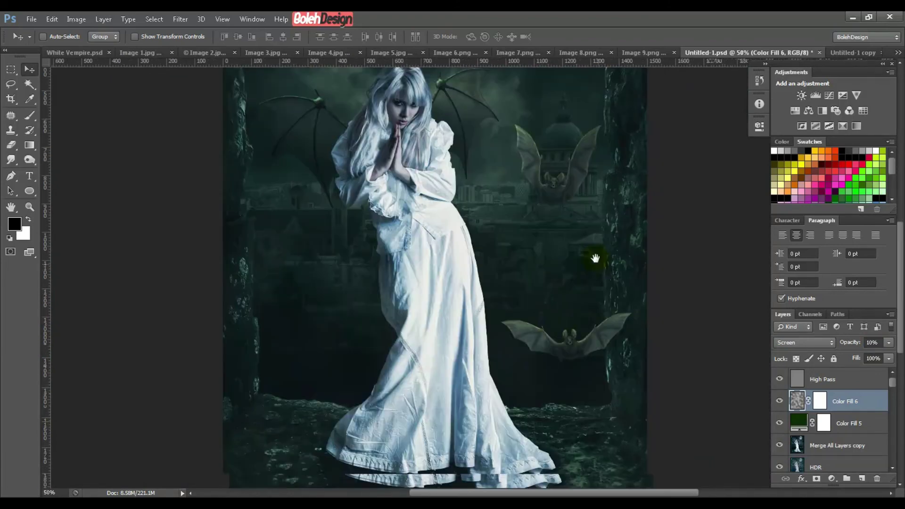
drag(590, 383, 611, 391)
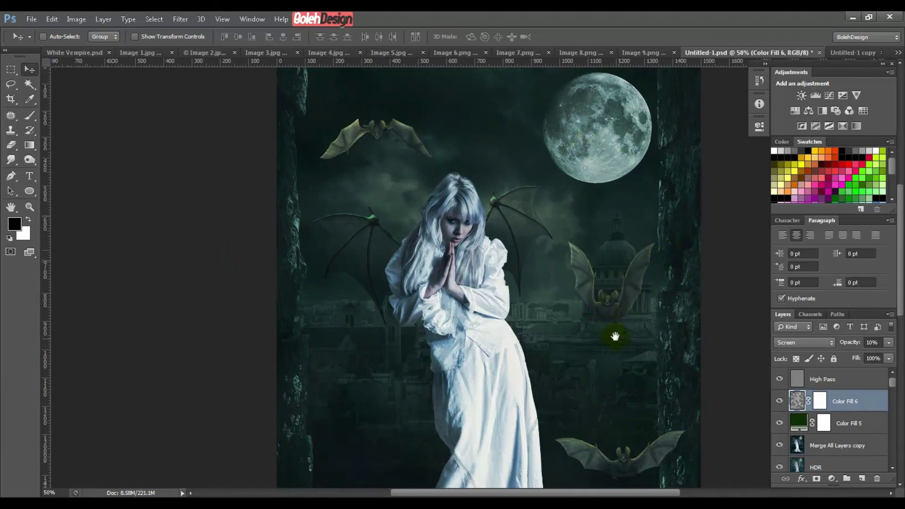
drag(615, 335, 579, 306)
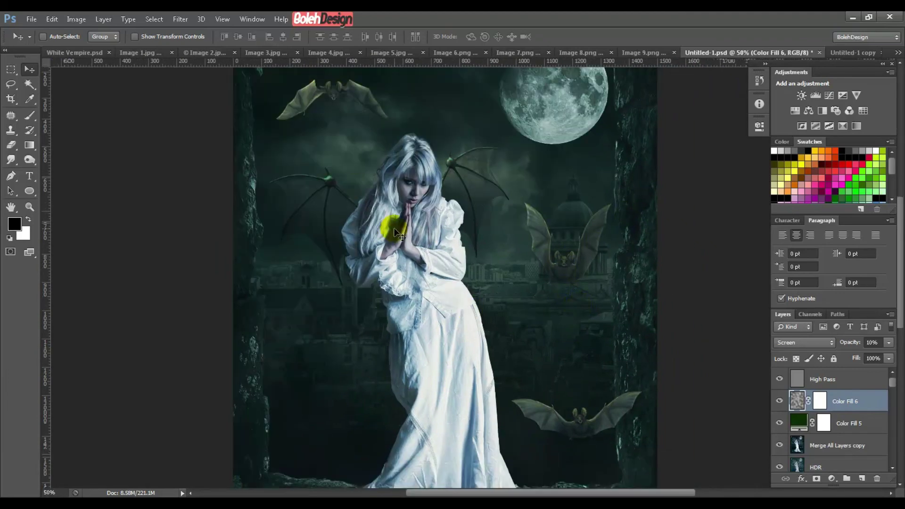
drag(395, 232, 585, 331)
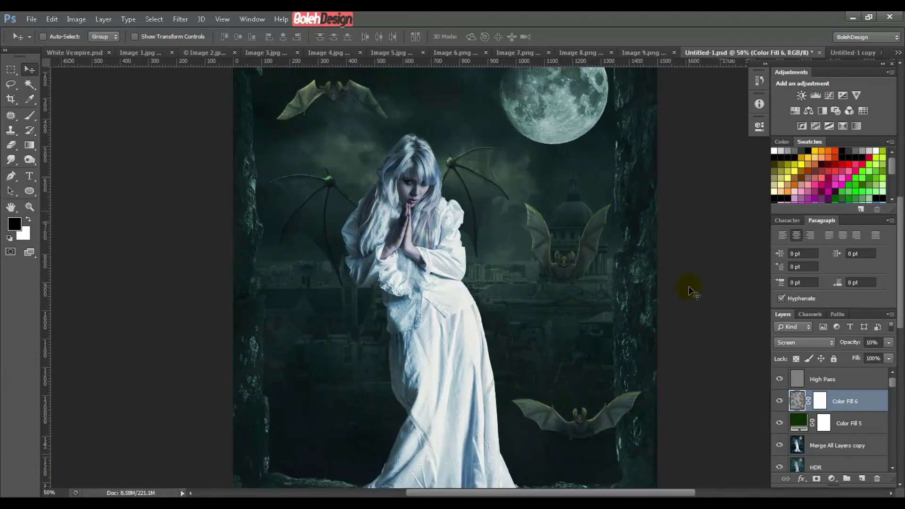